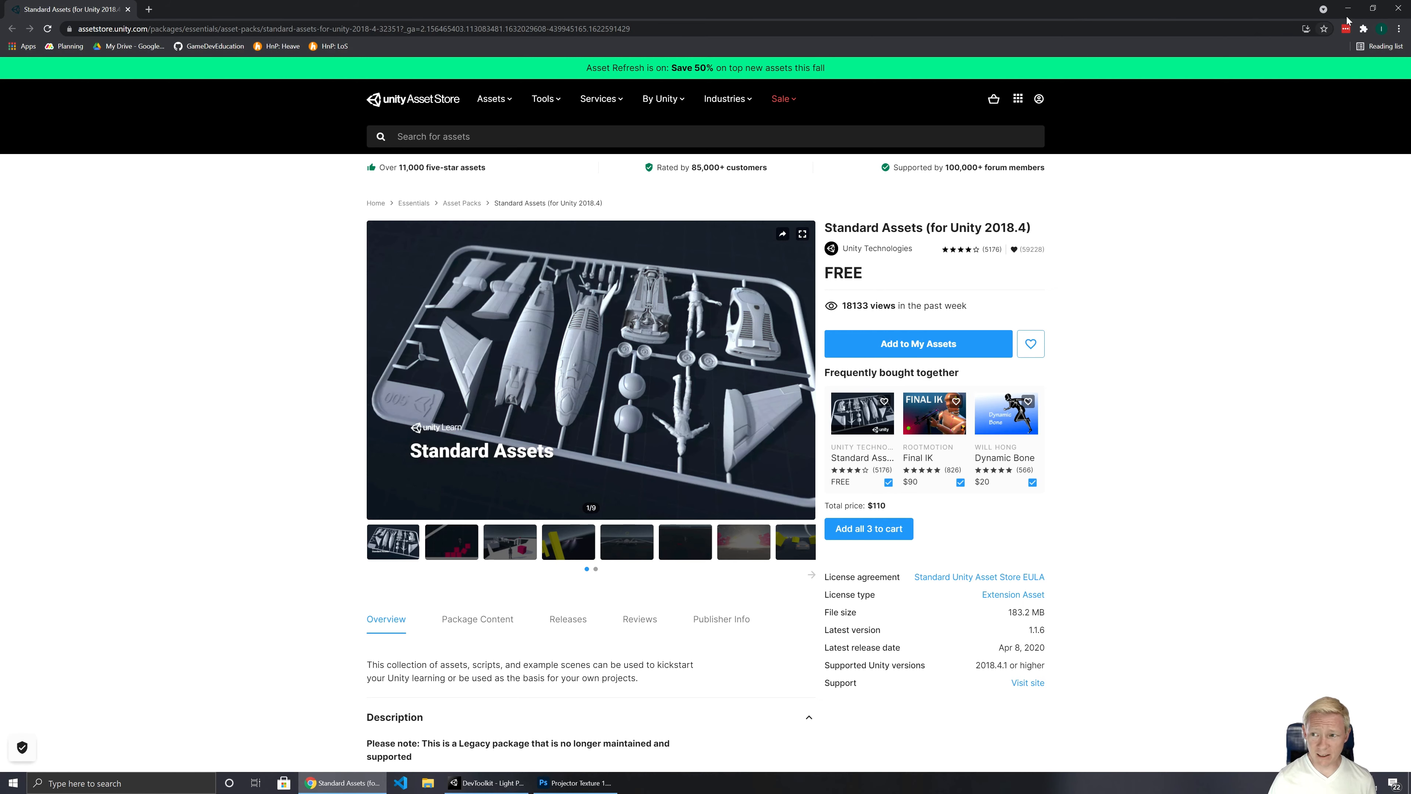
Step: Switch to Unity and start importing the Standard Assets (for Unity 2018.4) package from the Package Manager
{"action": "left_click", "coordinate": [1349, 10]}
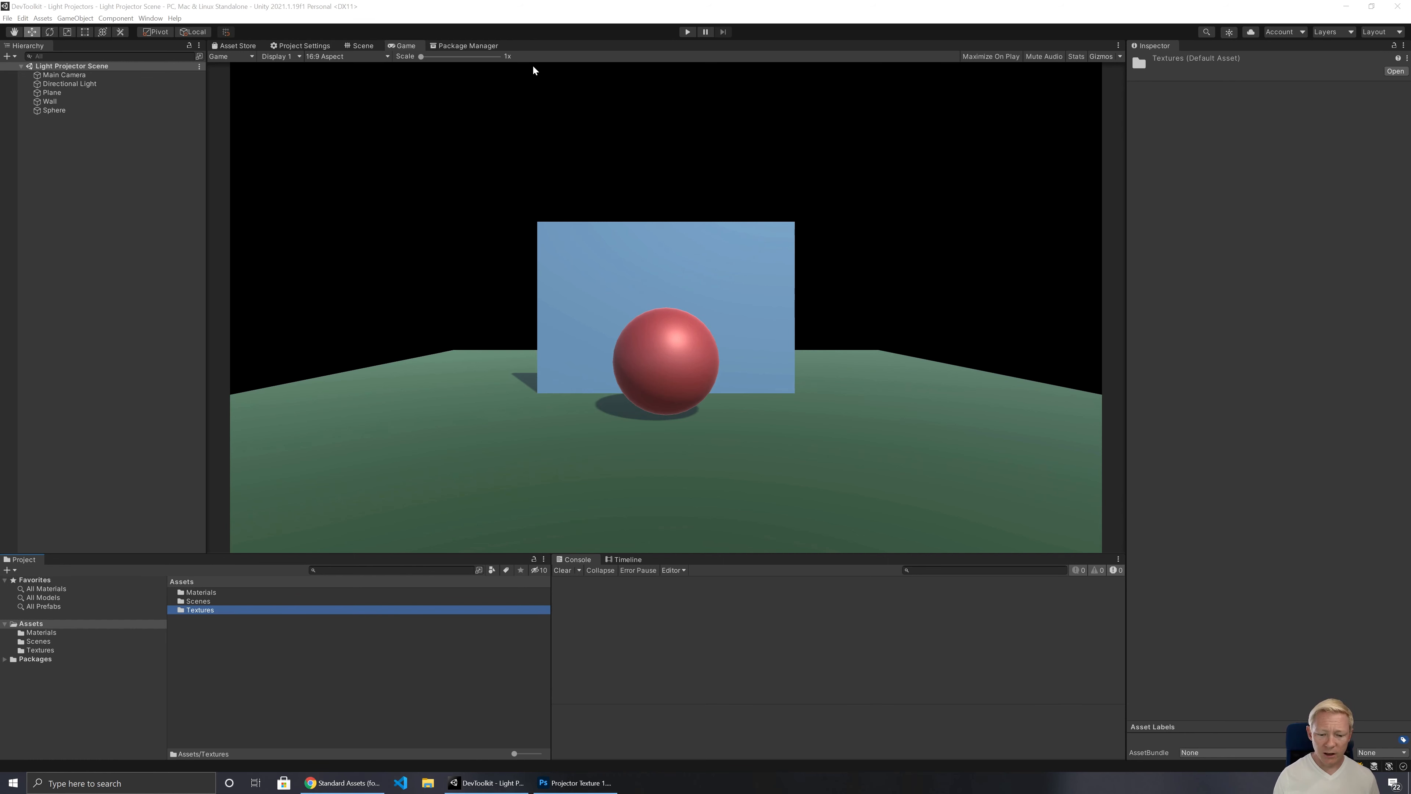
{"action": "left_click", "coordinate": [484, 45]}
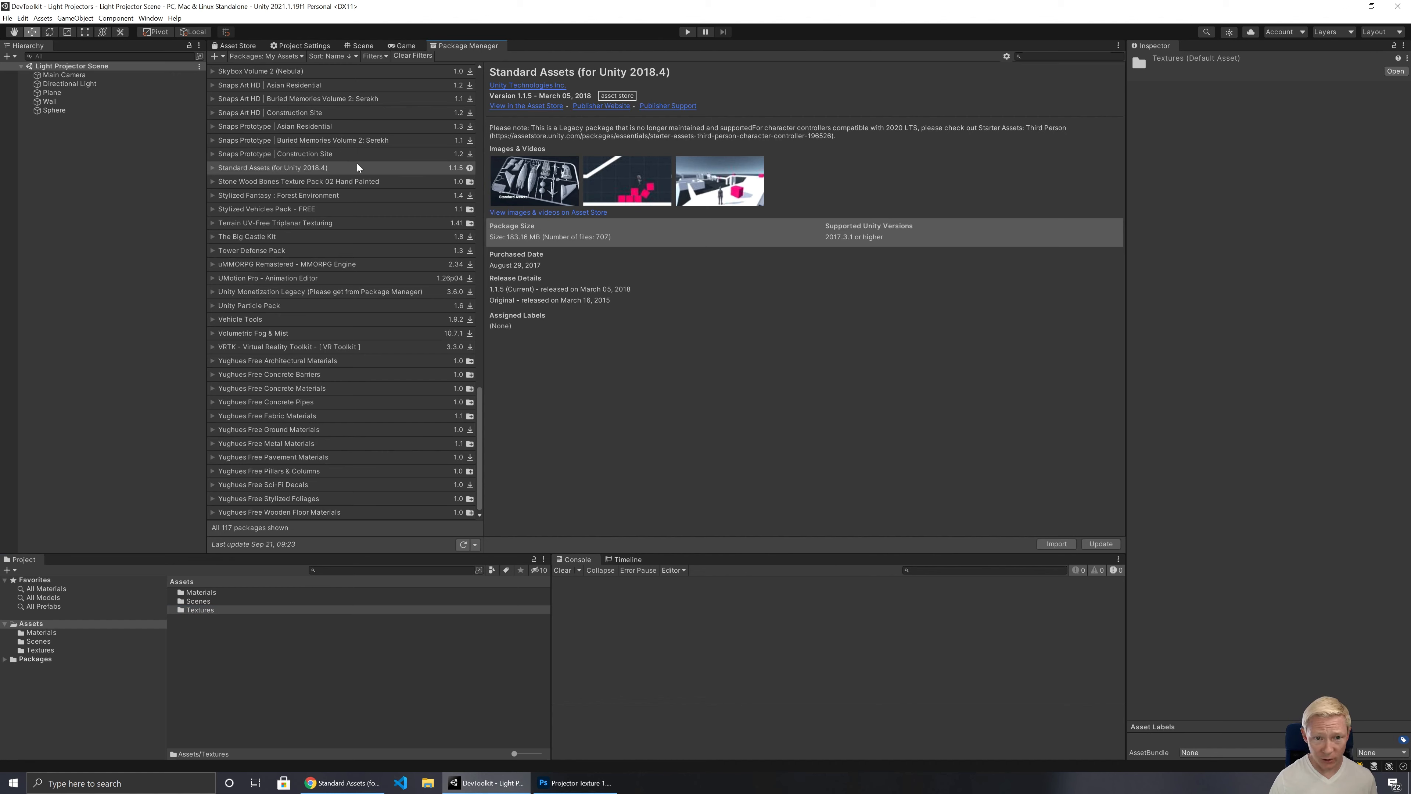
{"action": "left_click", "coordinate": [1056, 543]}
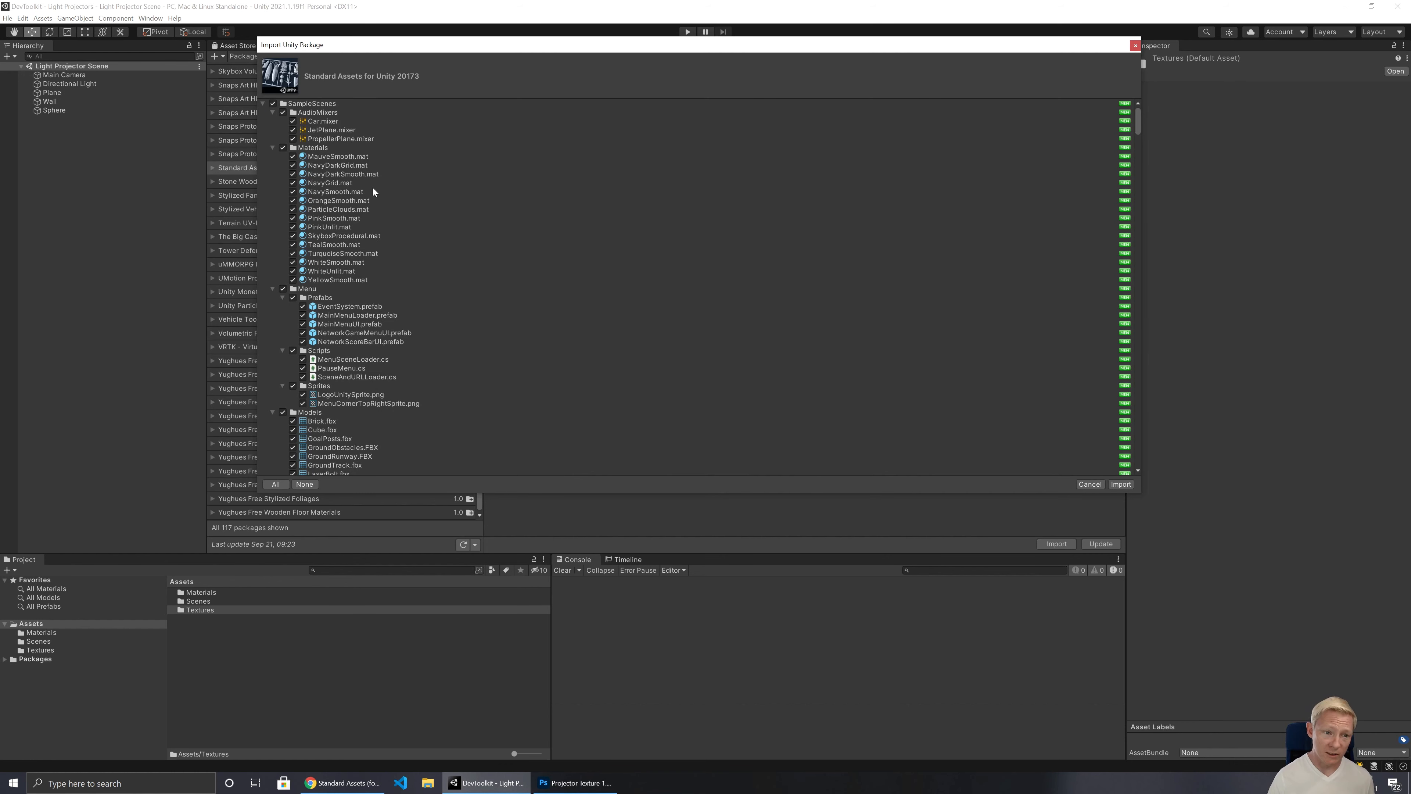
Step: Exclude all SampleScenes and Standard Assets content from the import, then expand the Standard Assets folder again
{"action": "left_click", "coordinate": [273, 104]}
{"action": "left_click", "coordinate": [262, 104]}
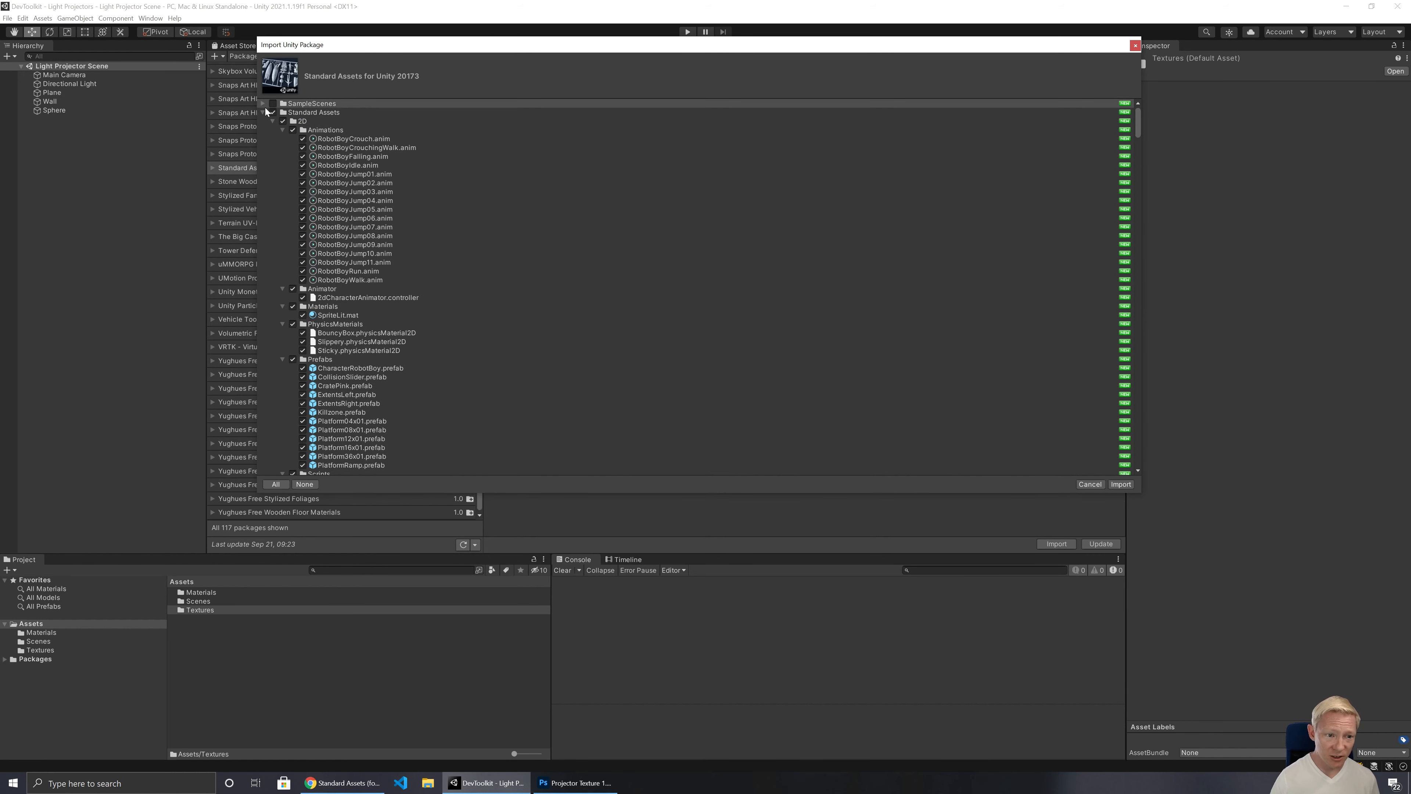
{"action": "left_click", "coordinate": [273, 113]}
{"action": "left_click", "coordinate": [262, 112]}
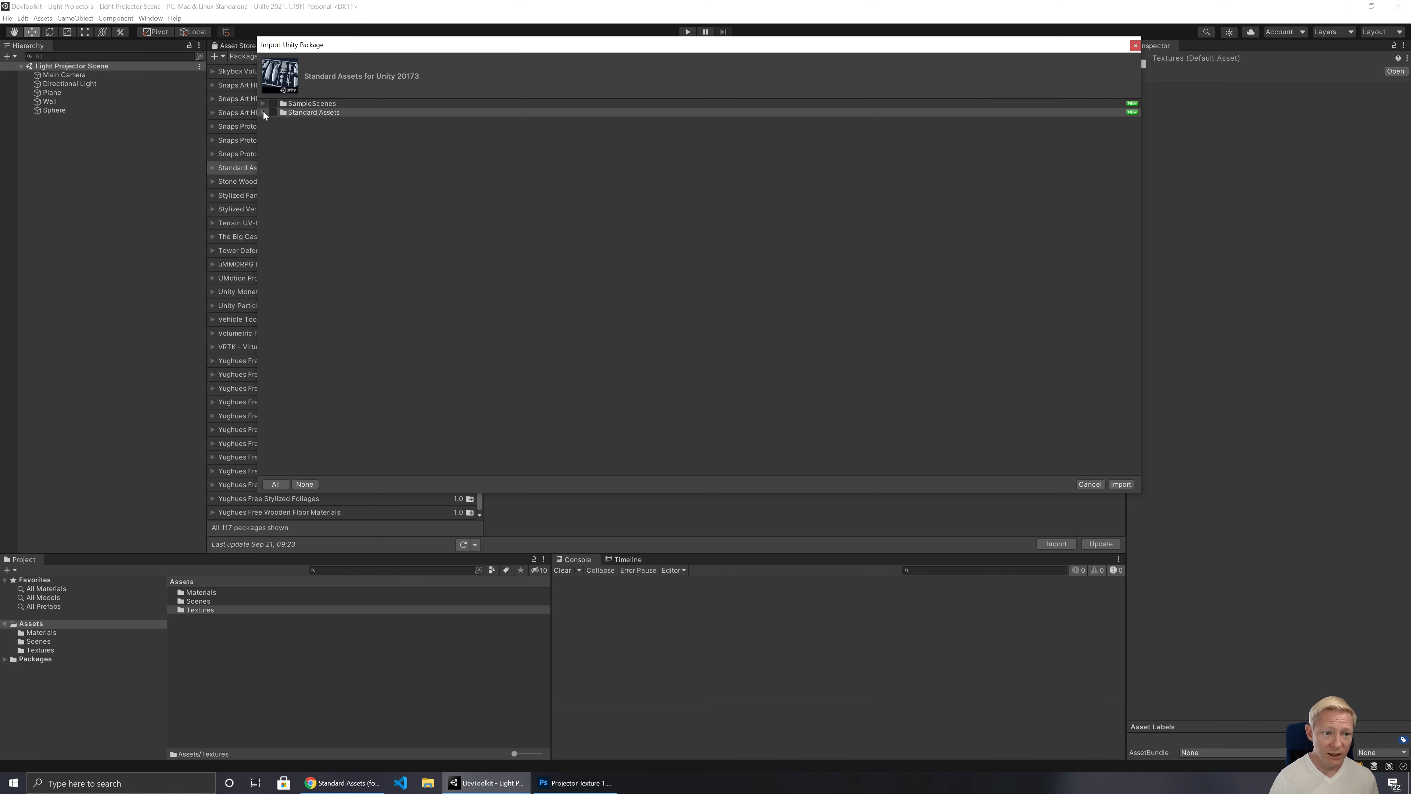
{"action": "left_click", "coordinate": [262, 113]}
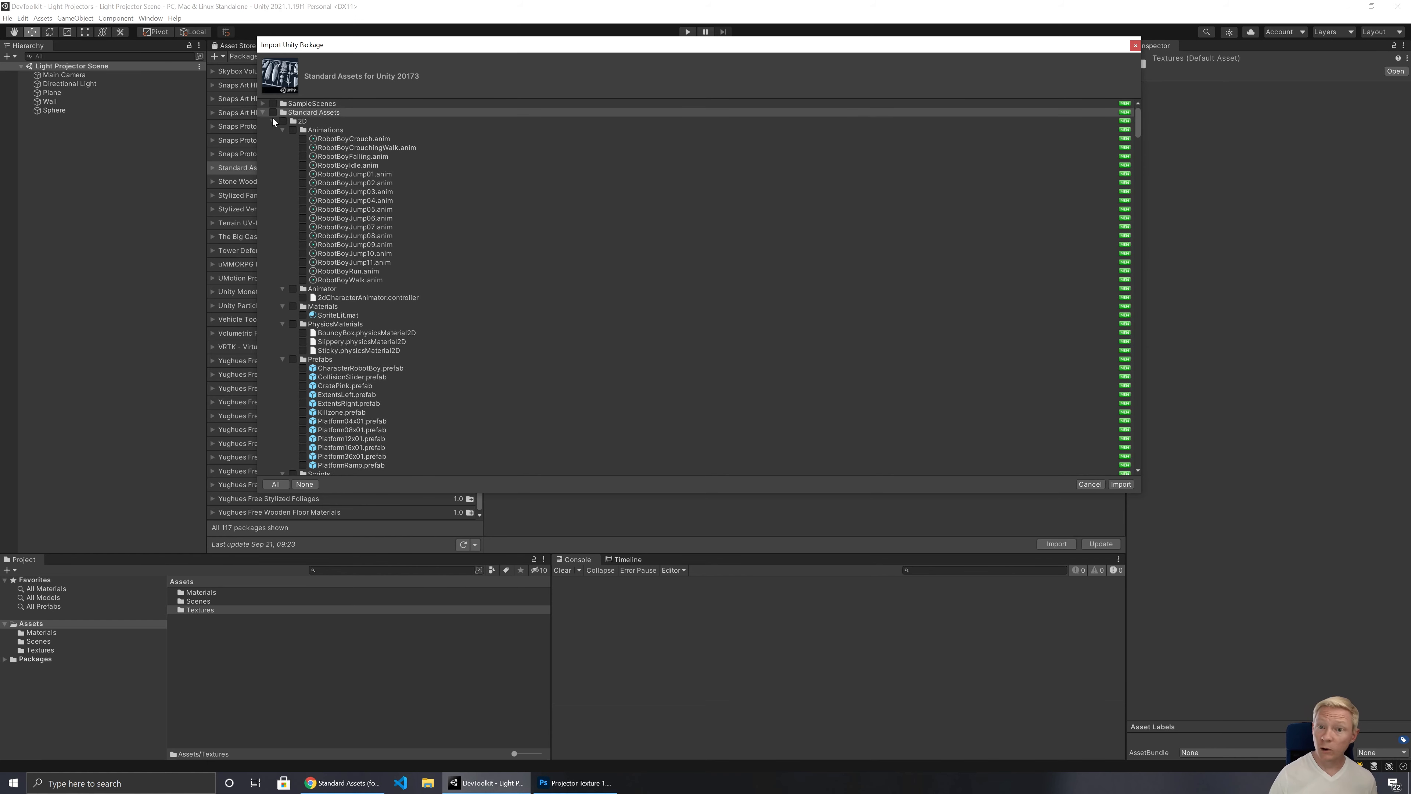
Step: Collapse the unneeded folders in Standard Assets and mark the Projectors folder under Effects for import
{"action": "left_click", "coordinate": [271, 120]}
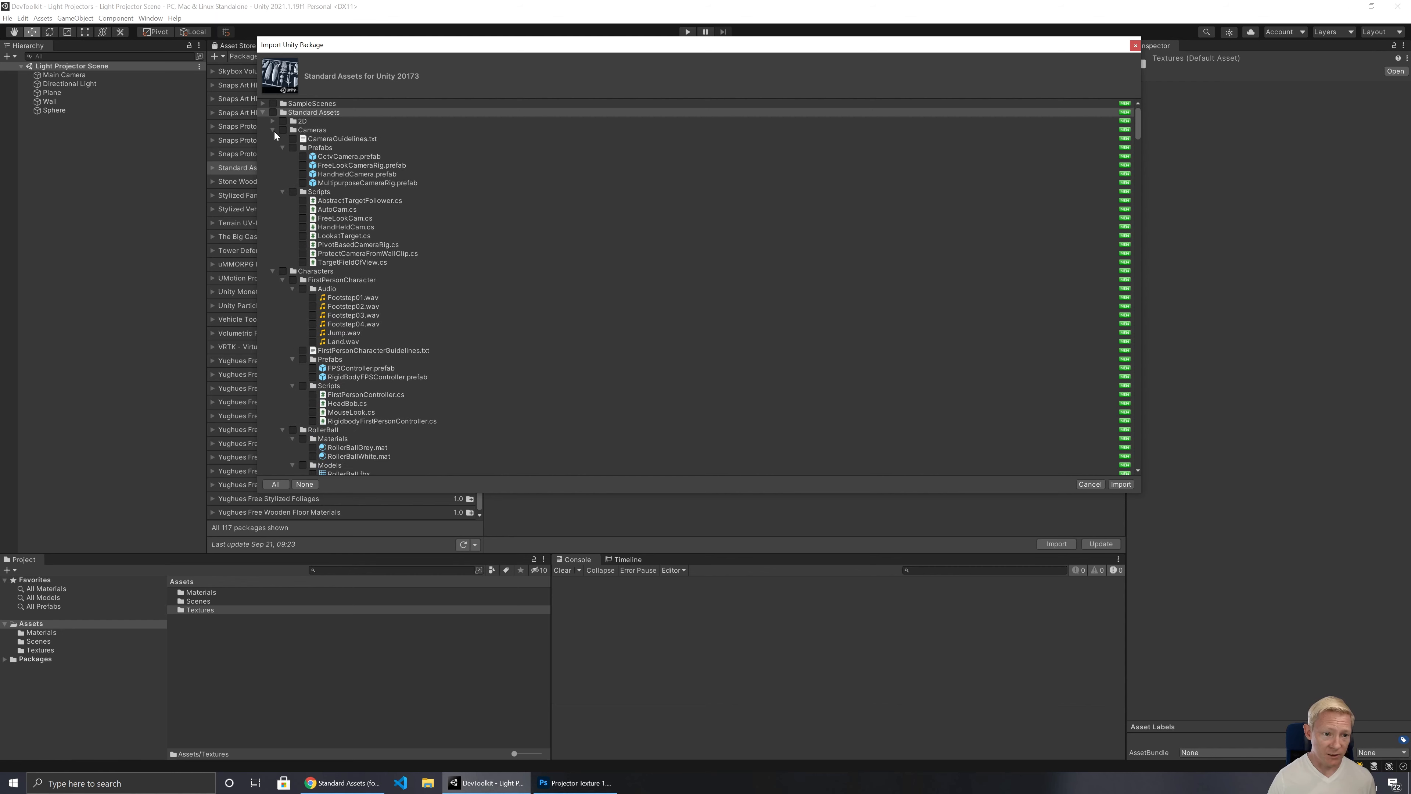
{"action": "left_click", "coordinate": [273, 130]}
{"action": "left_click", "coordinate": [272, 138]}
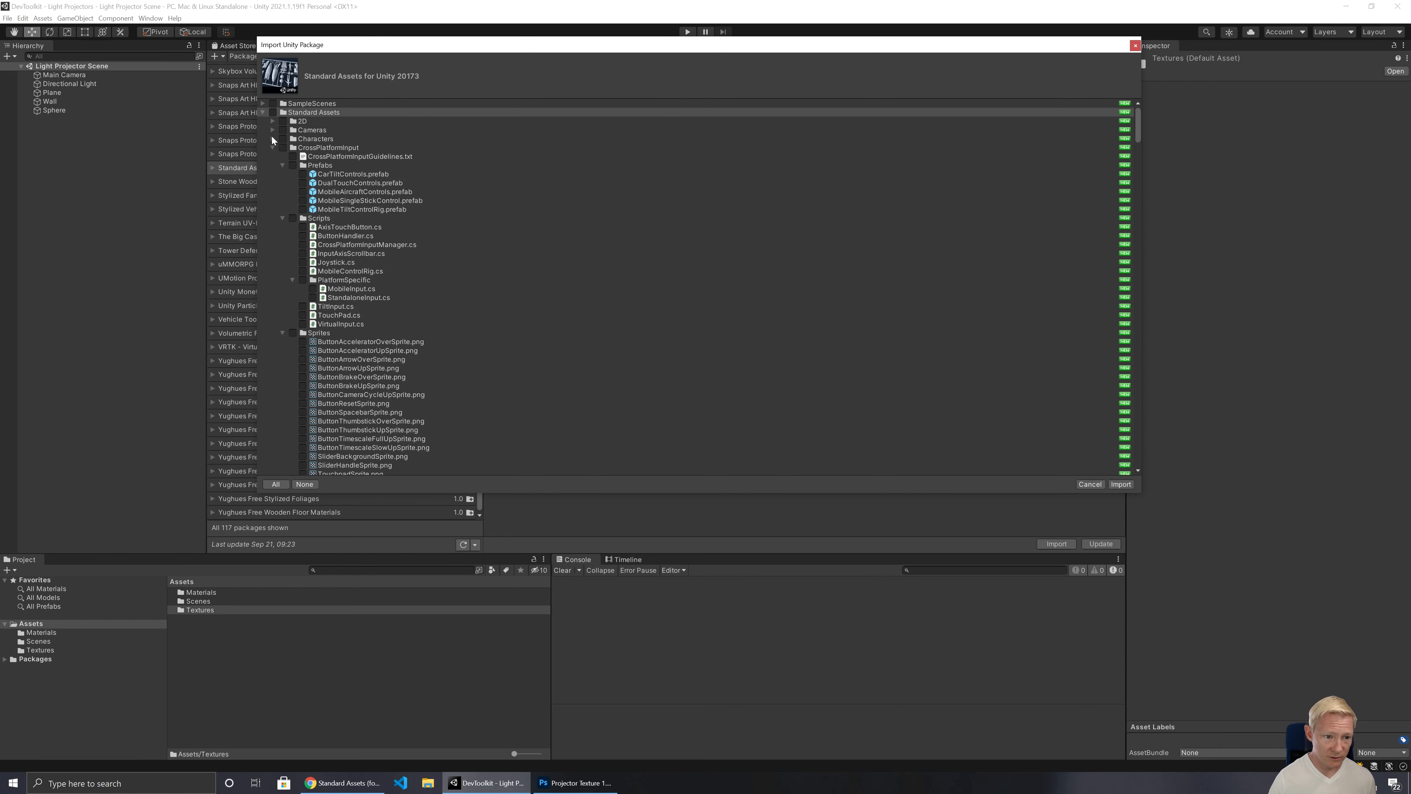
{"action": "left_click", "coordinate": [272, 147]}
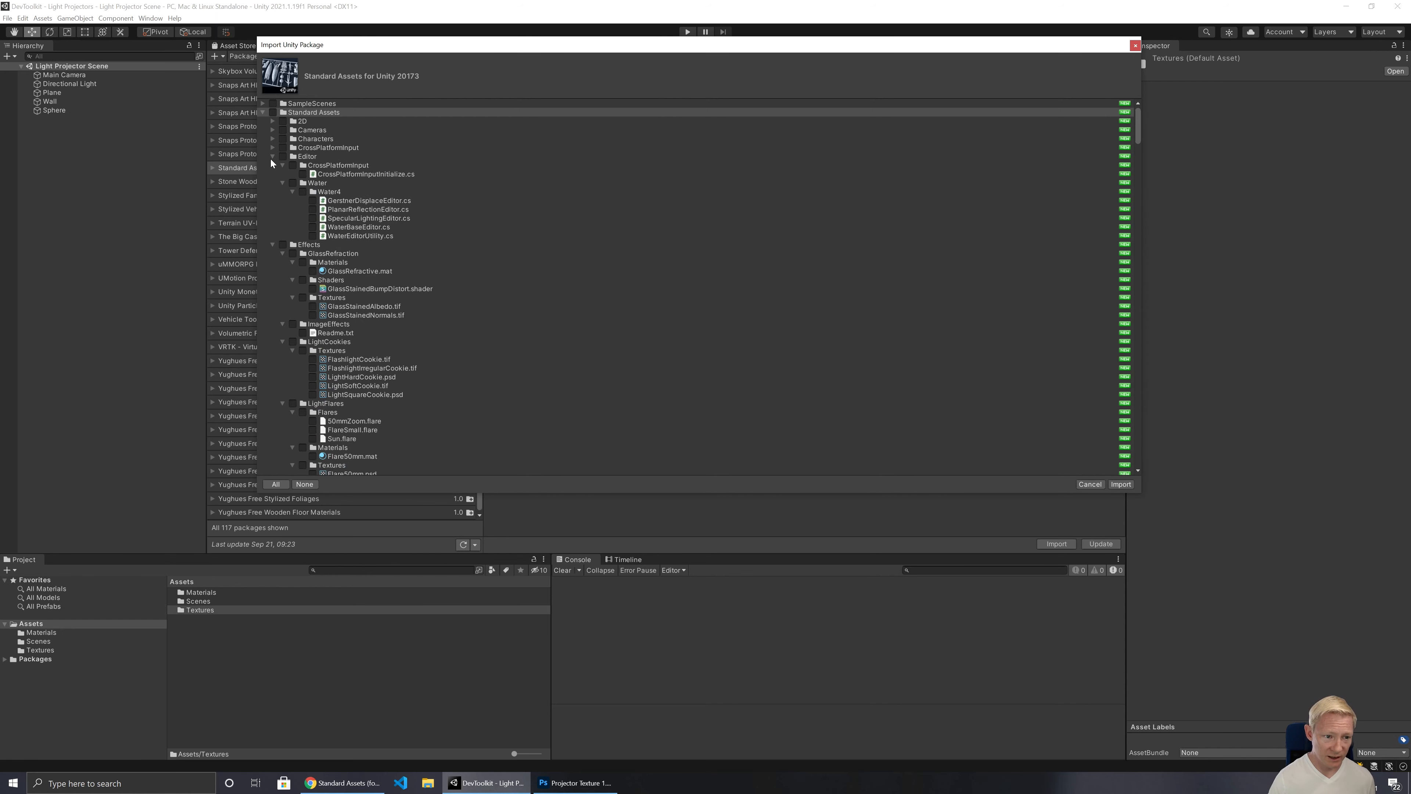
{"action": "left_click", "coordinate": [271, 157]}
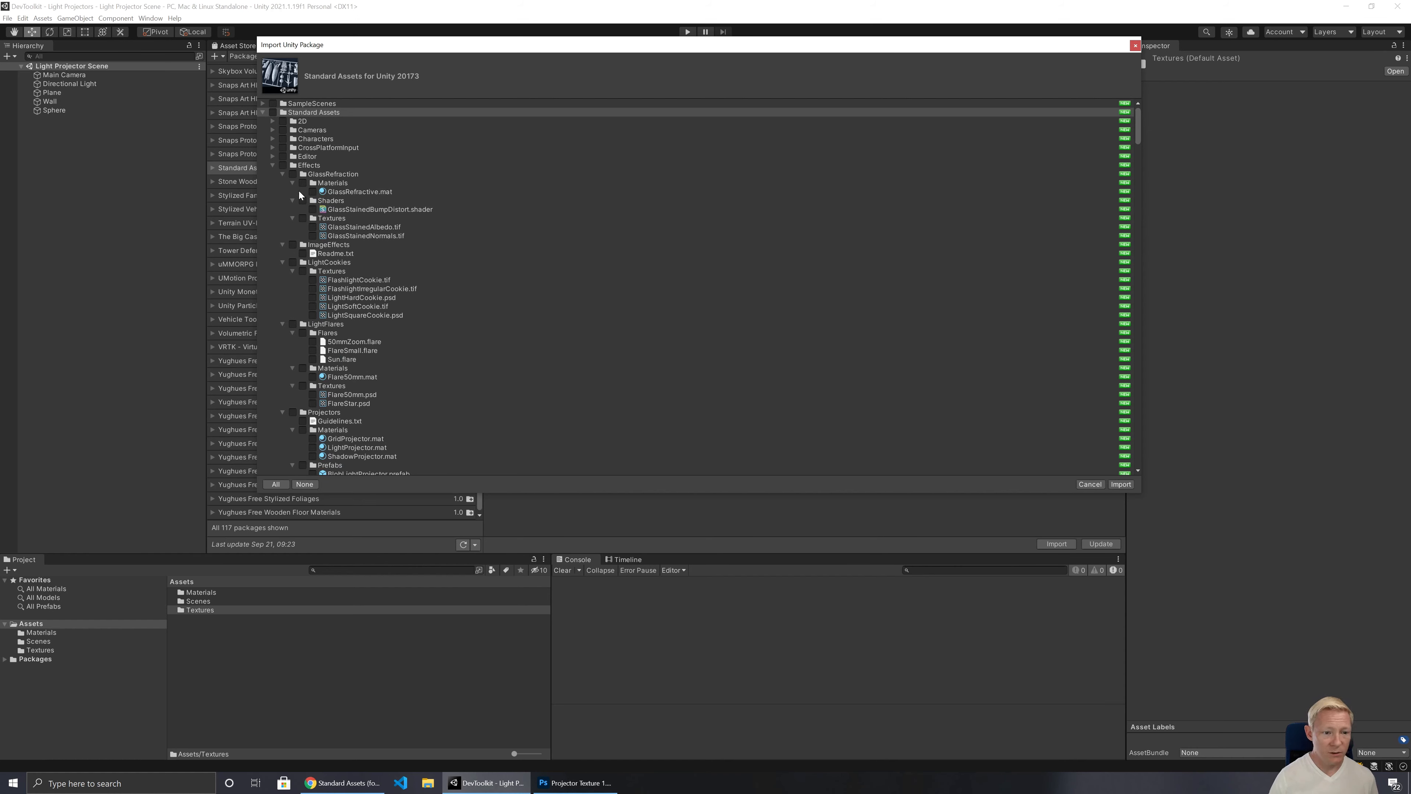
{"action": "left_click", "coordinate": [283, 174]}
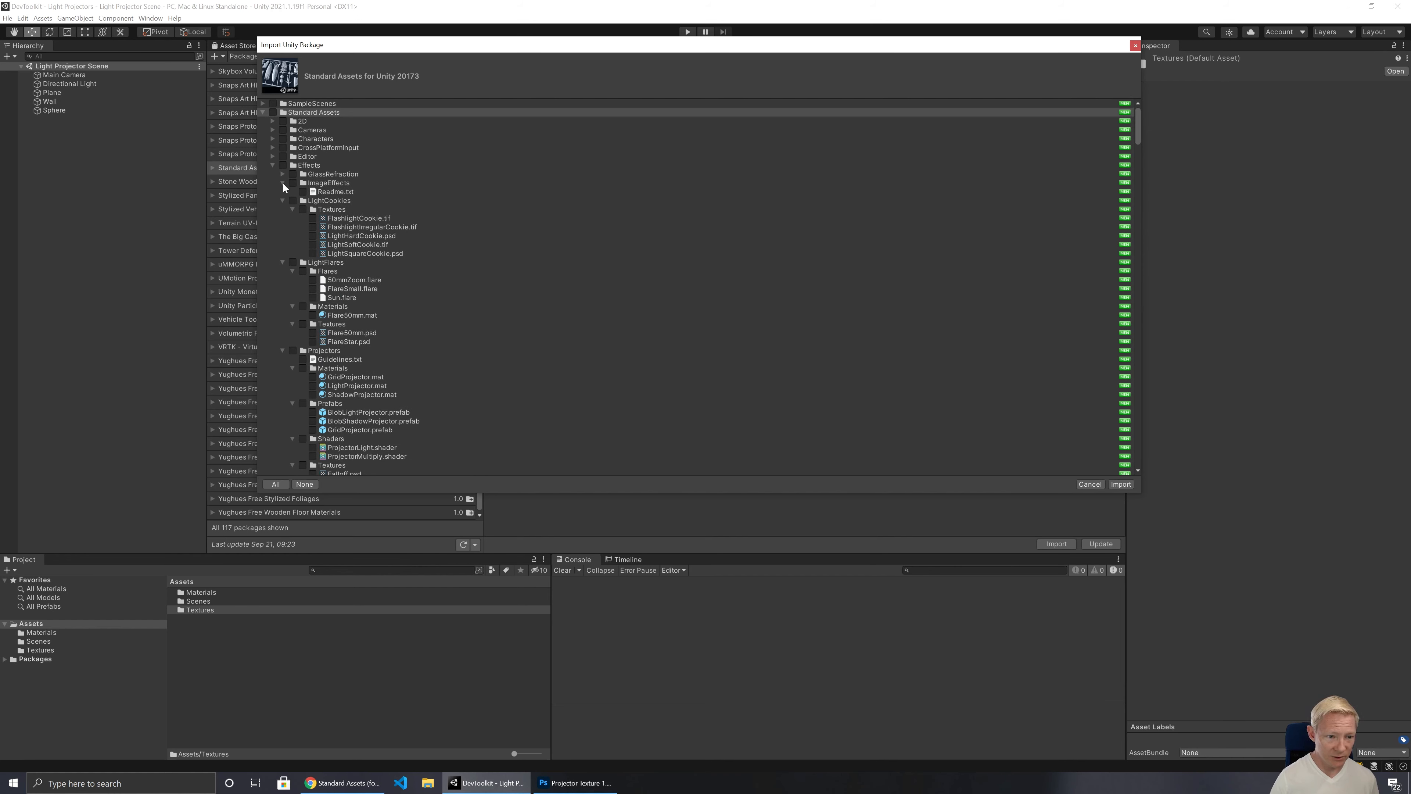
{"action": "left_click", "coordinate": [284, 183]}
{"action": "left_click", "coordinate": [282, 192]}
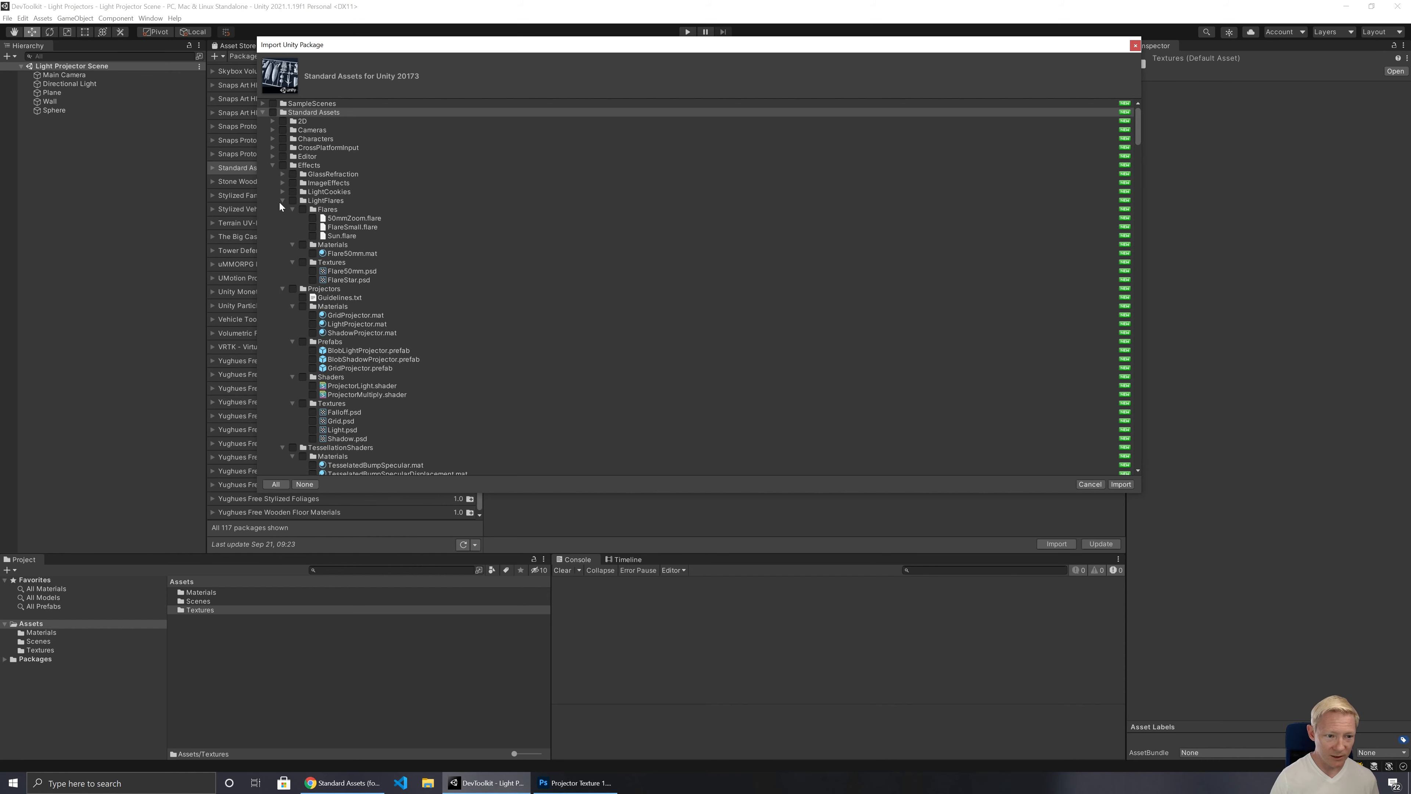
{"action": "left_click", "coordinate": [281, 202]}
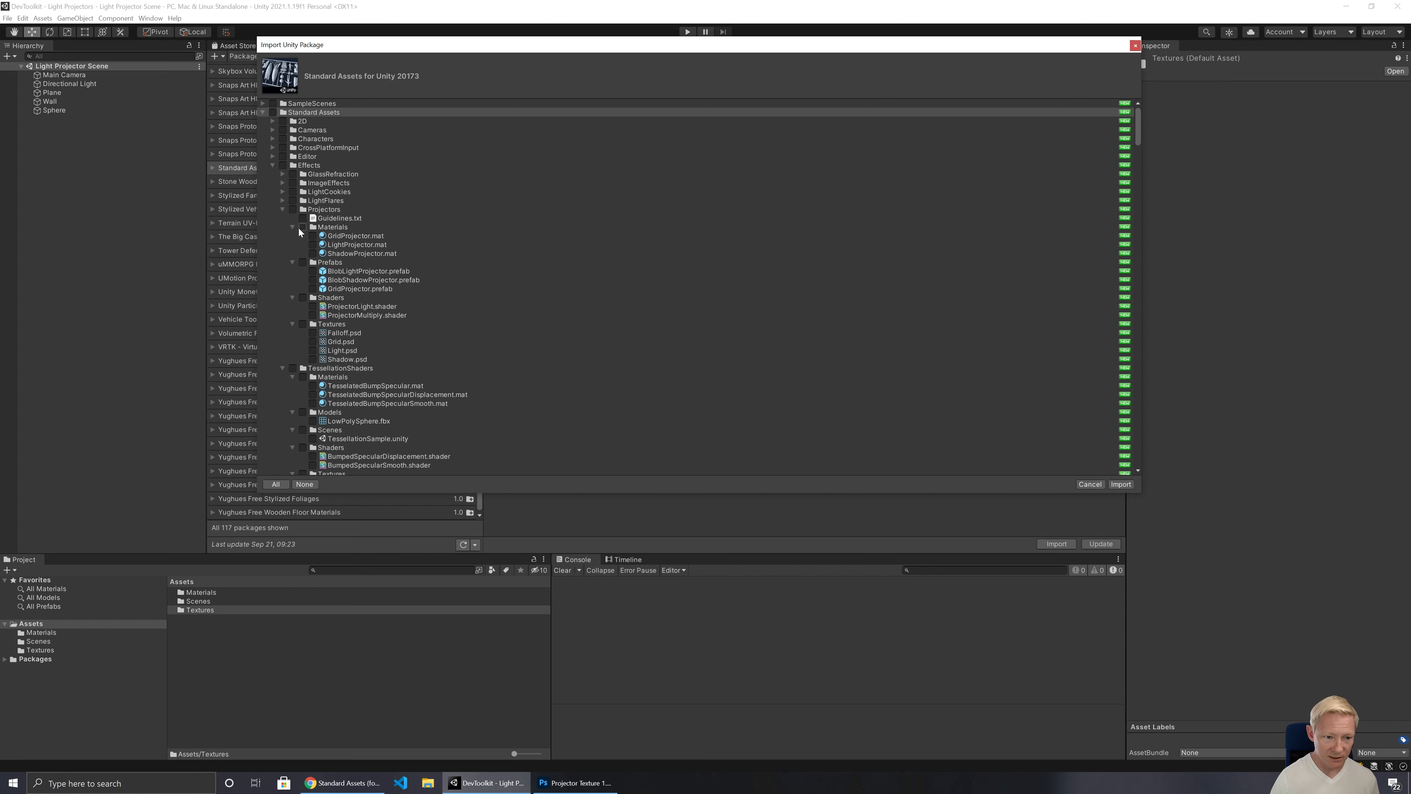
{"action": "left_click", "coordinate": [293, 210]}
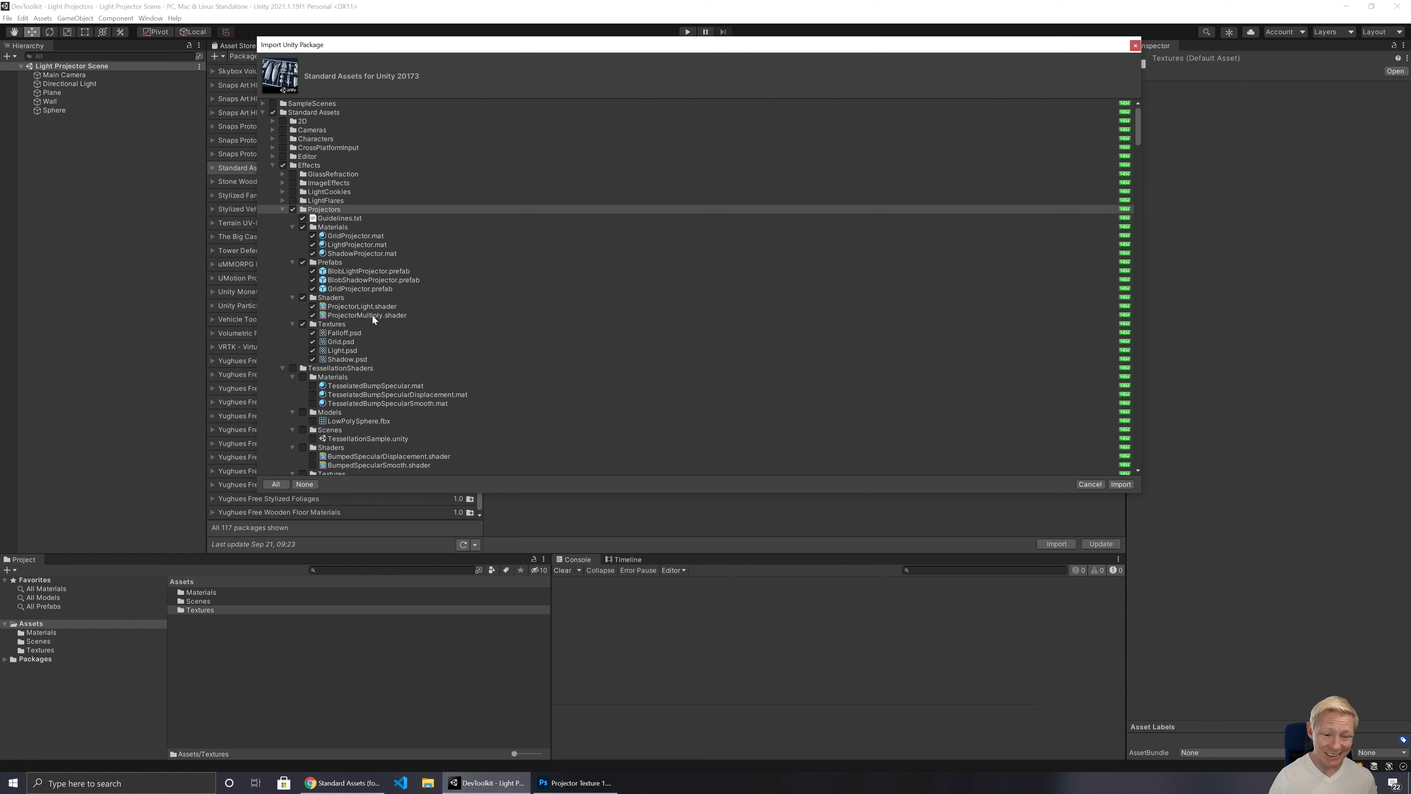
Step: Add the LightCookies folder under Effects to the selection and import the chosen assets
{"action": "left_click", "coordinate": [282, 367]}
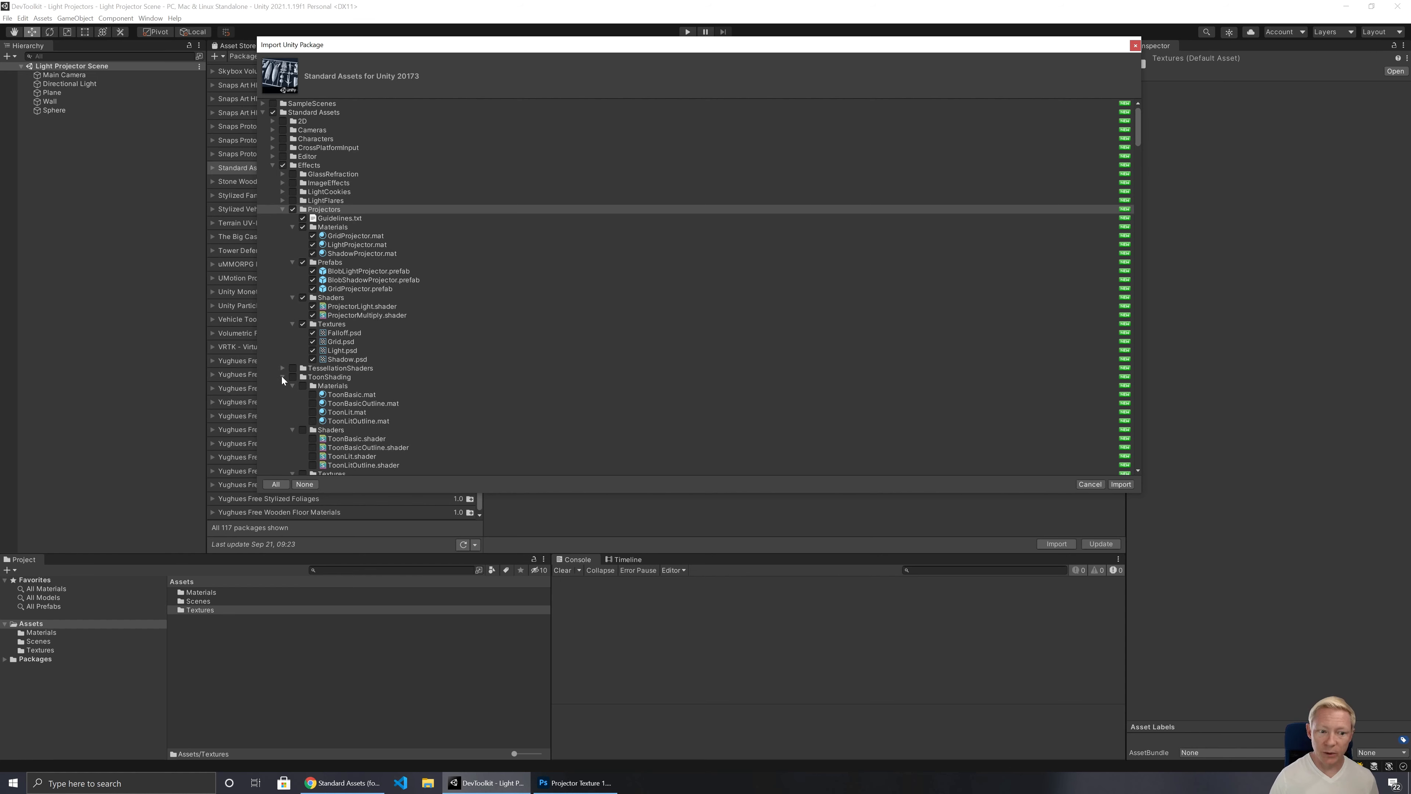
{"action": "left_click", "coordinate": [283, 377]}
{"action": "left_click", "coordinate": [273, 385]}
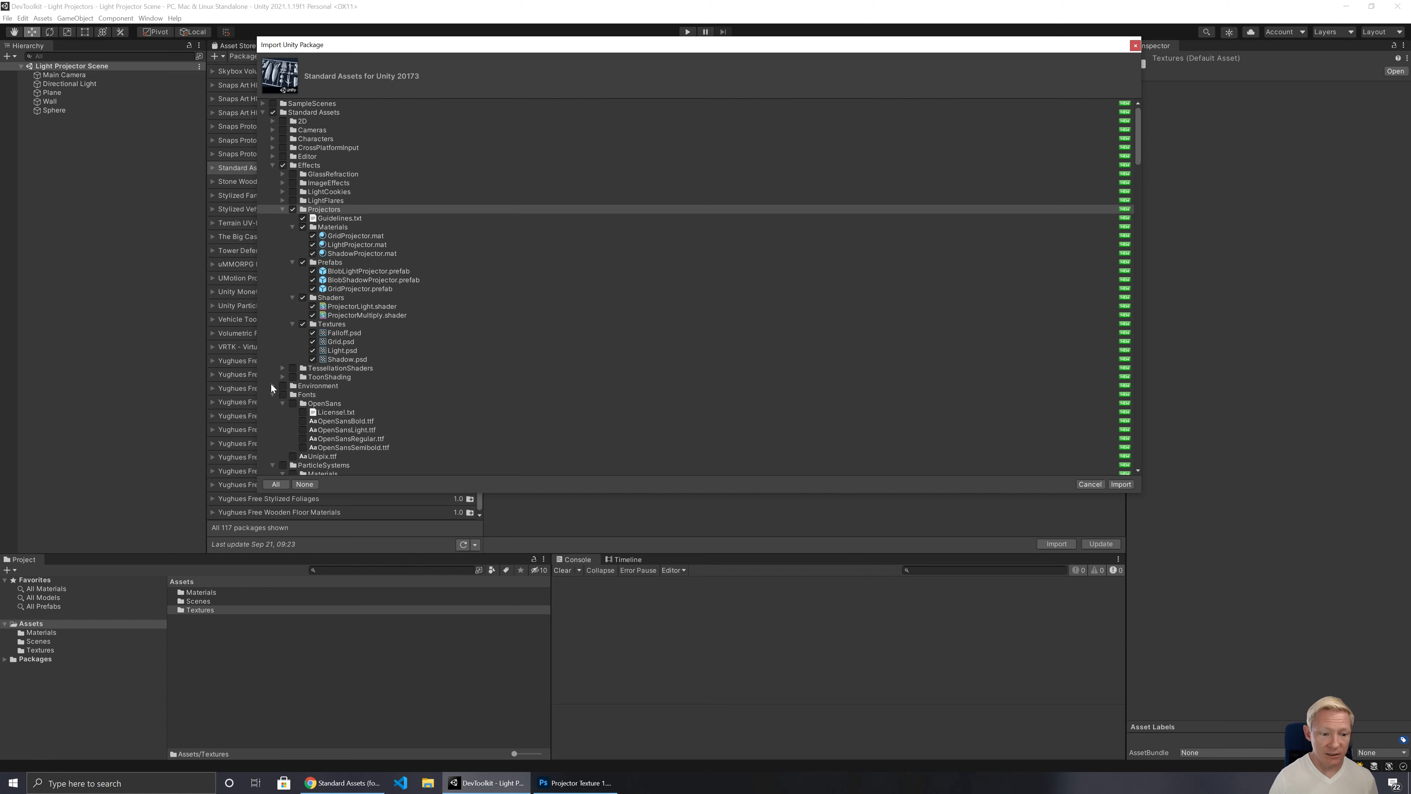
{"action": "scroll", "coordinate": [292, 390], "scroll_direction": "down", "scroll_amount": 6}
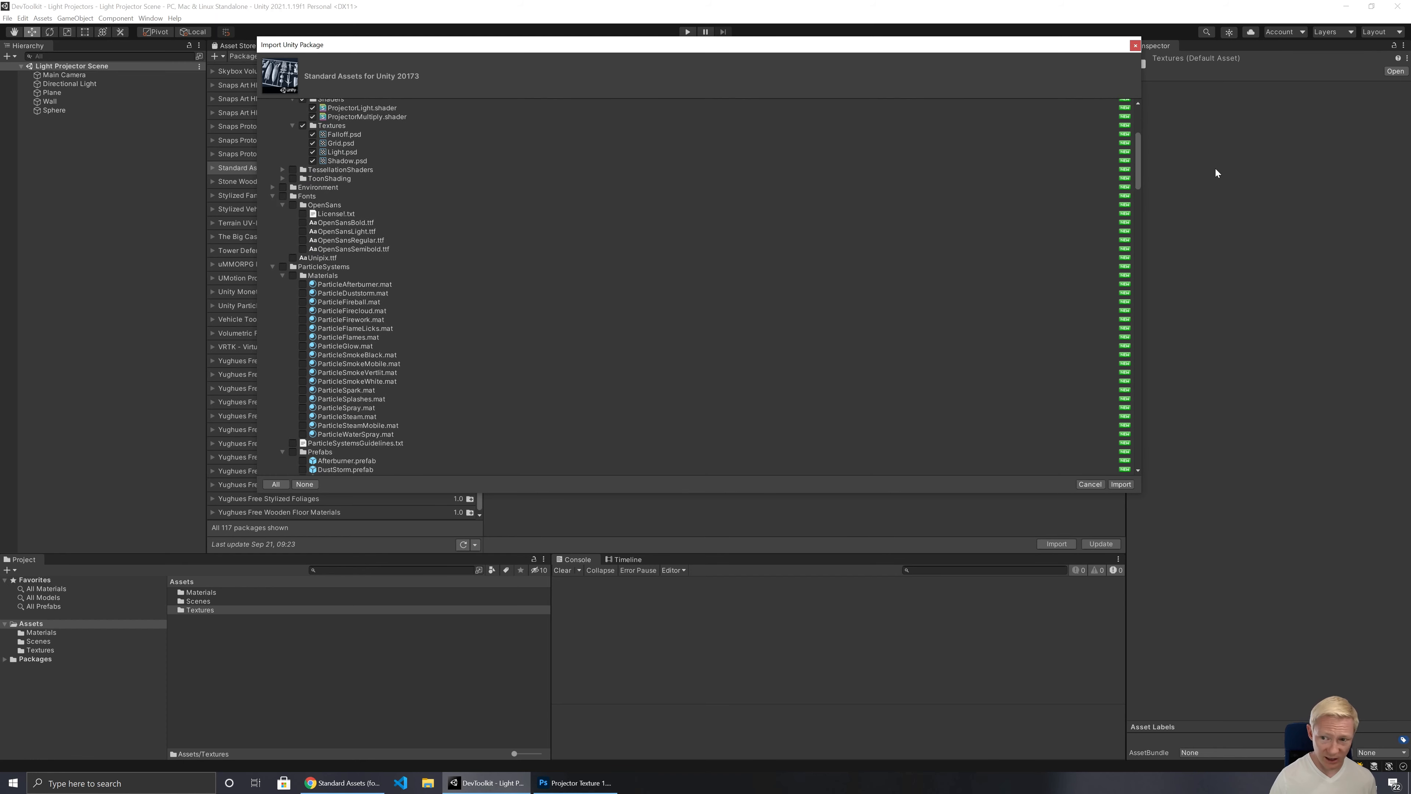
{"action": "left_click_drag", "start_coordinate": [1135, 150], "coordinate": [1092, 110]}
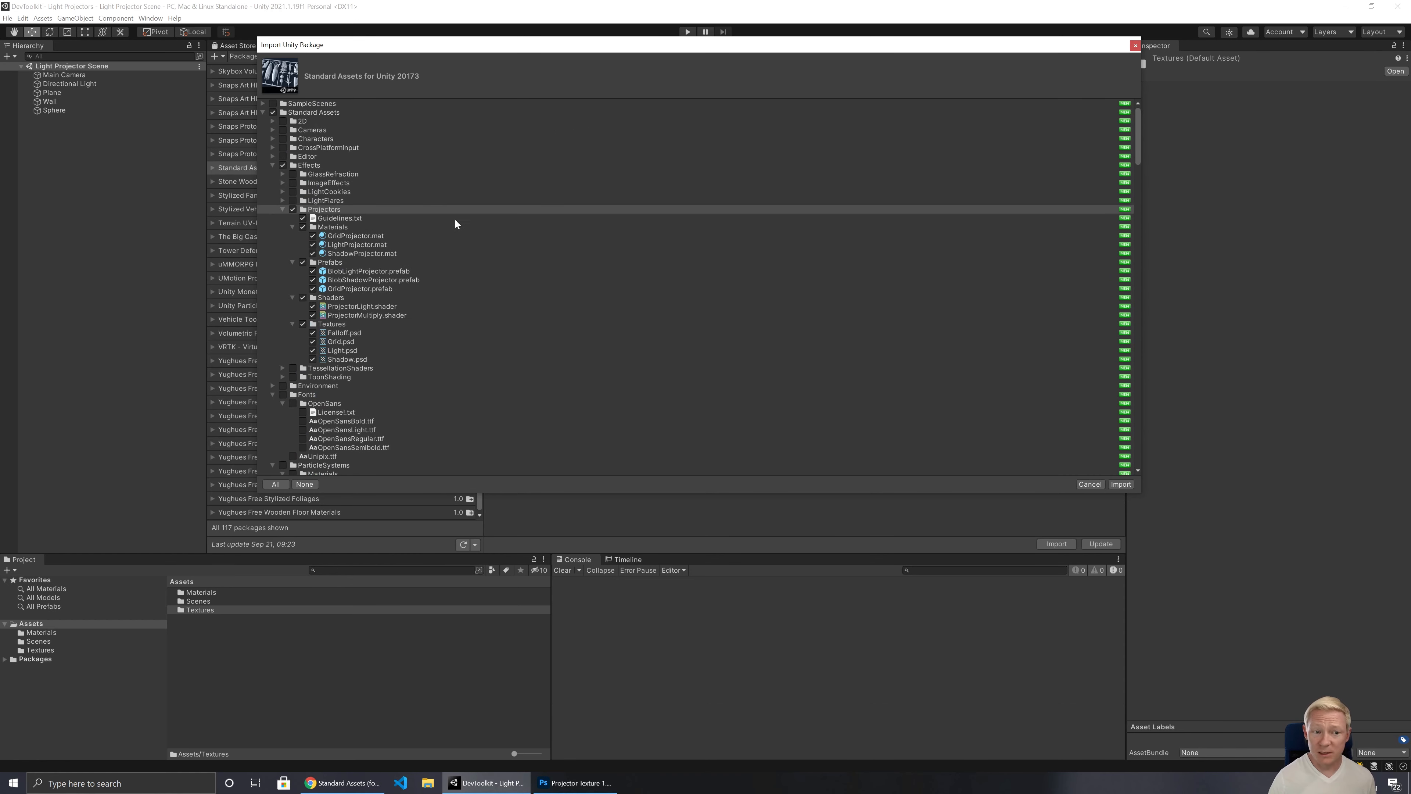
{"action": "left_click", "coordinate": [281, 191]}
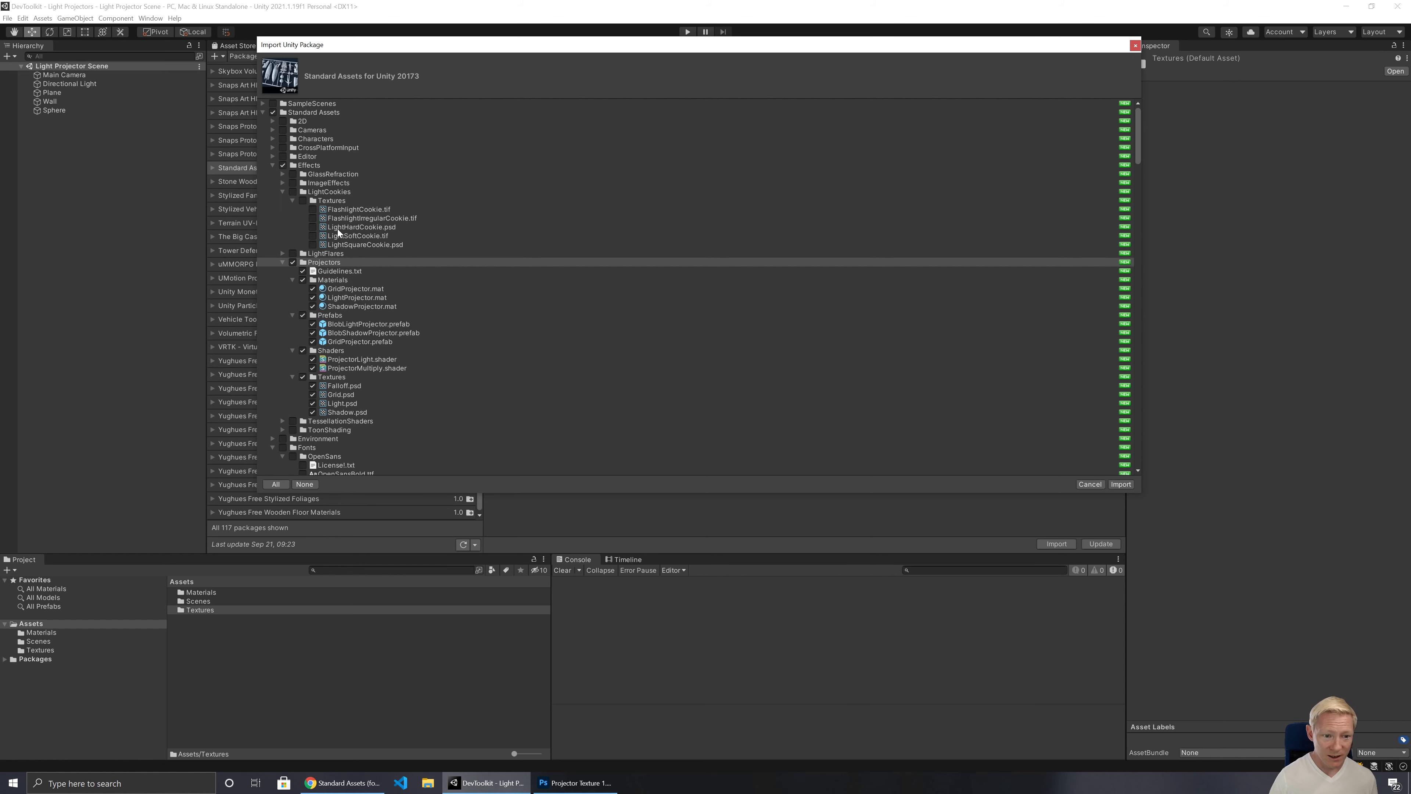
{"action": "left_click", "coordinate": [290, 192]}
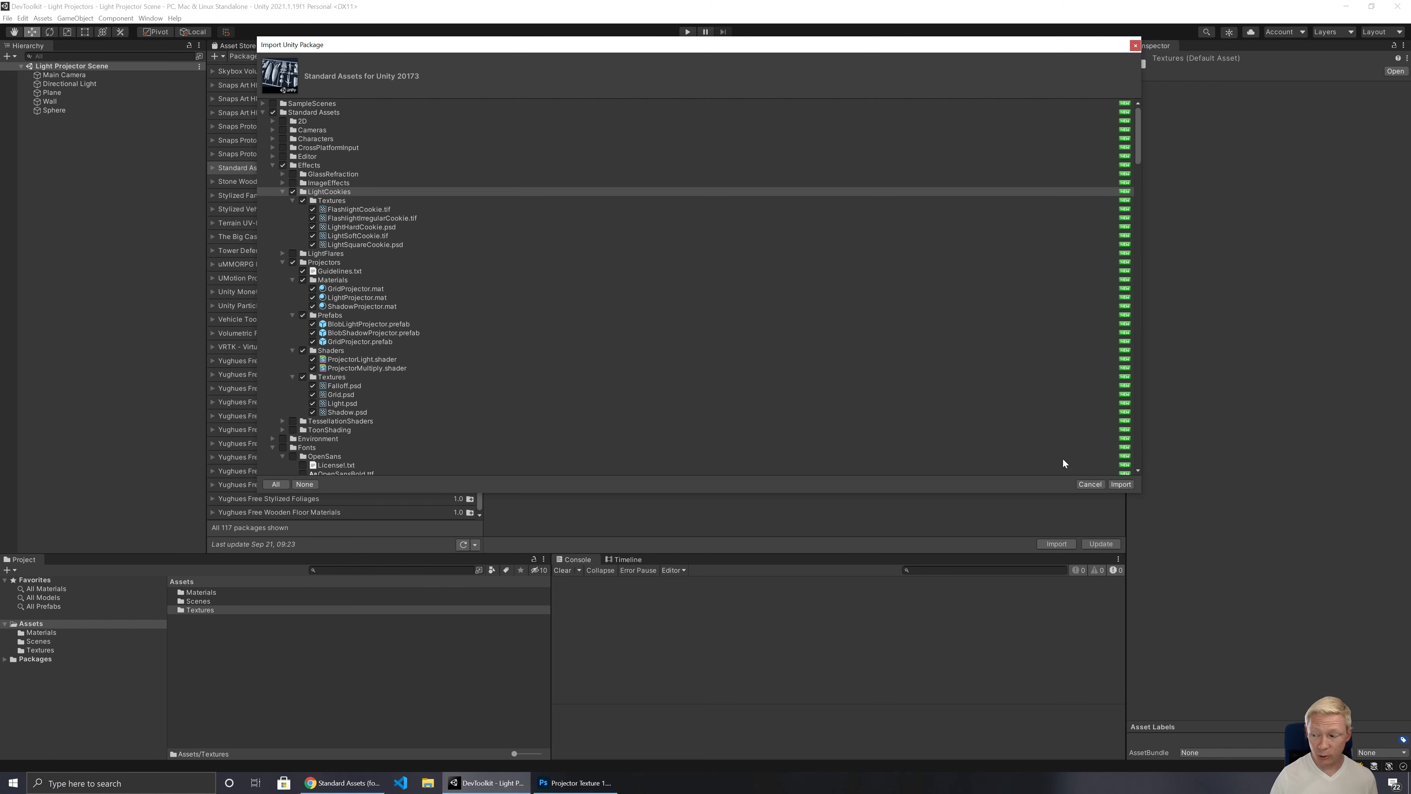
{"action": "left_click", "coordinate": [1120, 484]}
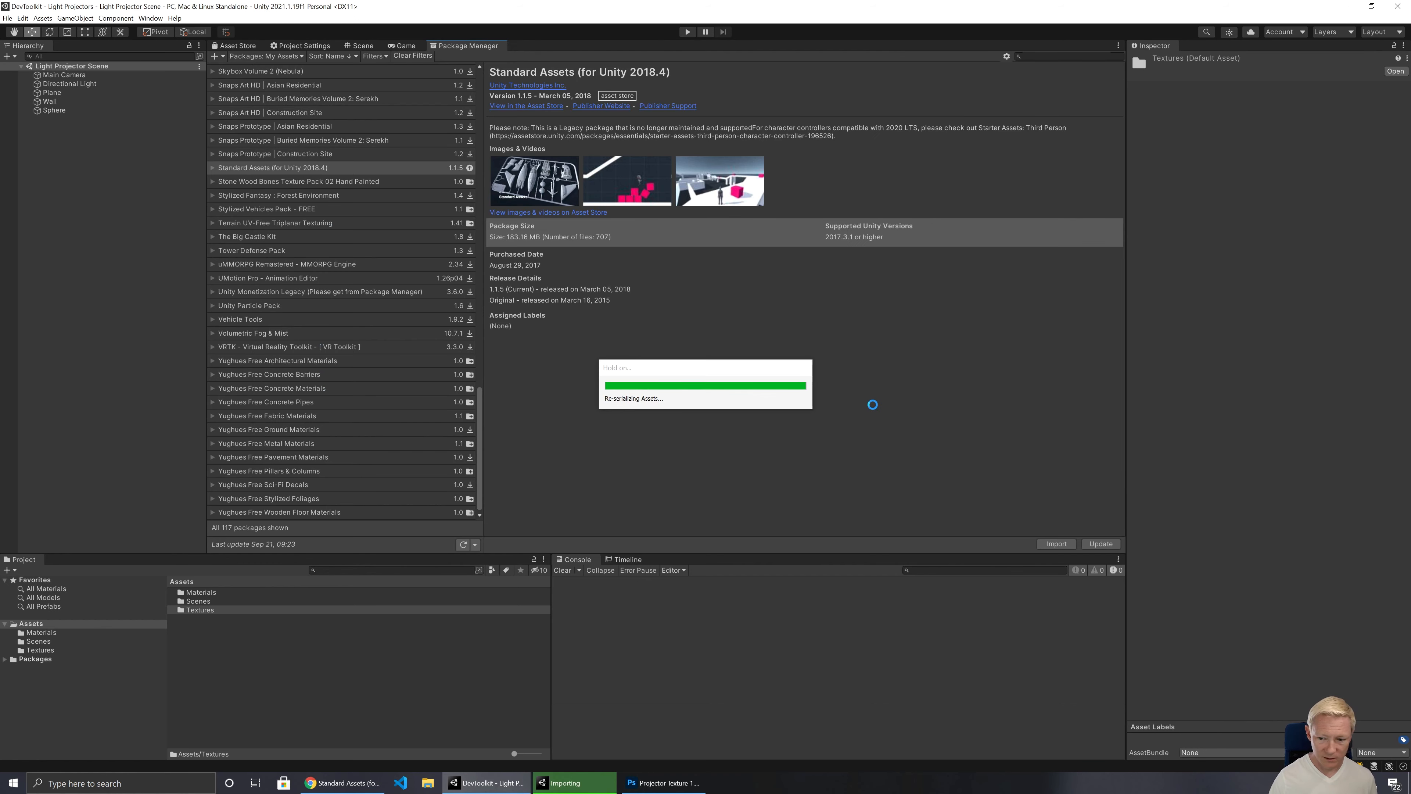
Step: Place the GridProjector prefab from Standard Assets > Effects > Projectors > Prefabs on the green plane in front of the sphere
{"action": "left_click", "coordinate": [364, 46]}
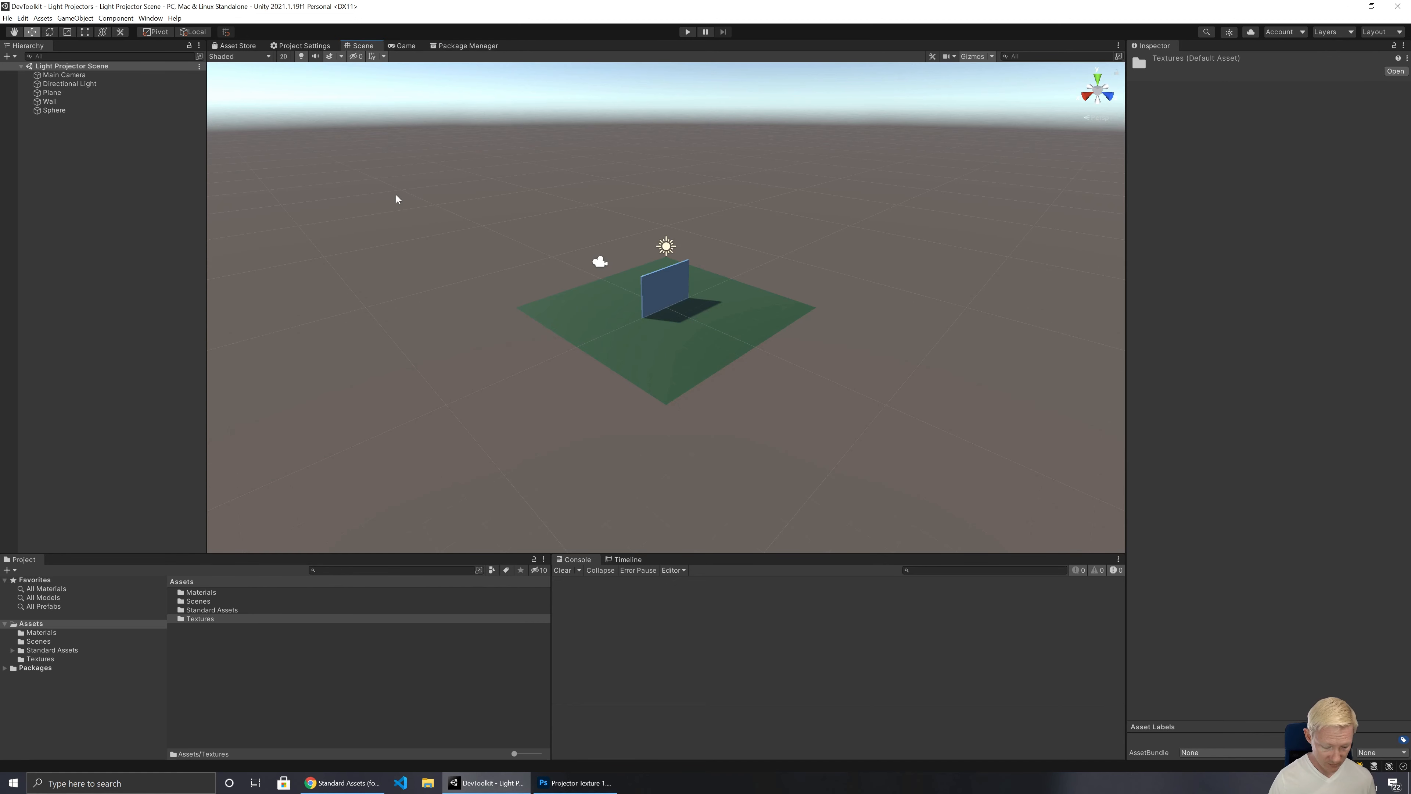
{"action": "right_click_drag", "start_coordinate": [505, 412], "coordinate": [928, 391]}
{"action": "key", "text": "w"}
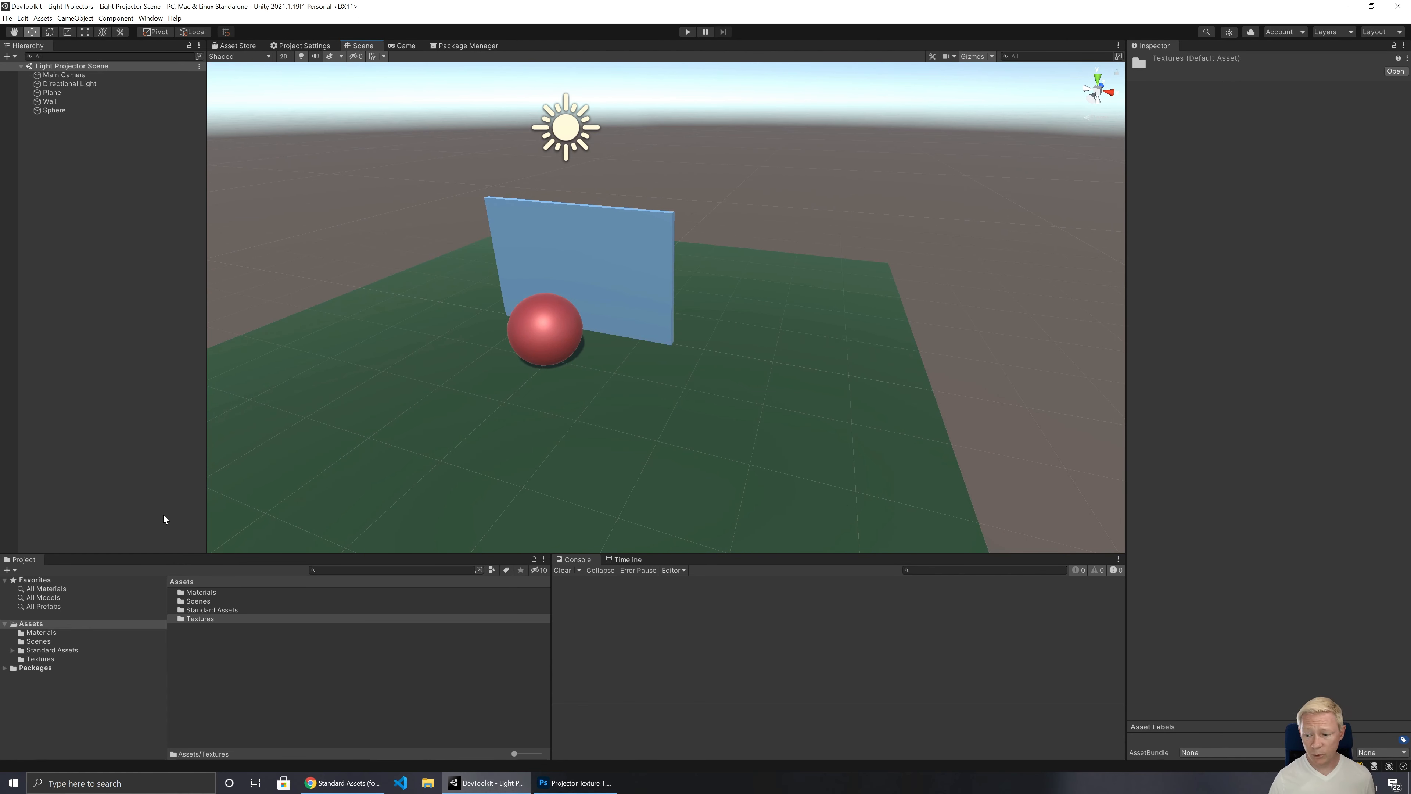
{"action": "left_click", "coordinate": [51, 651]}
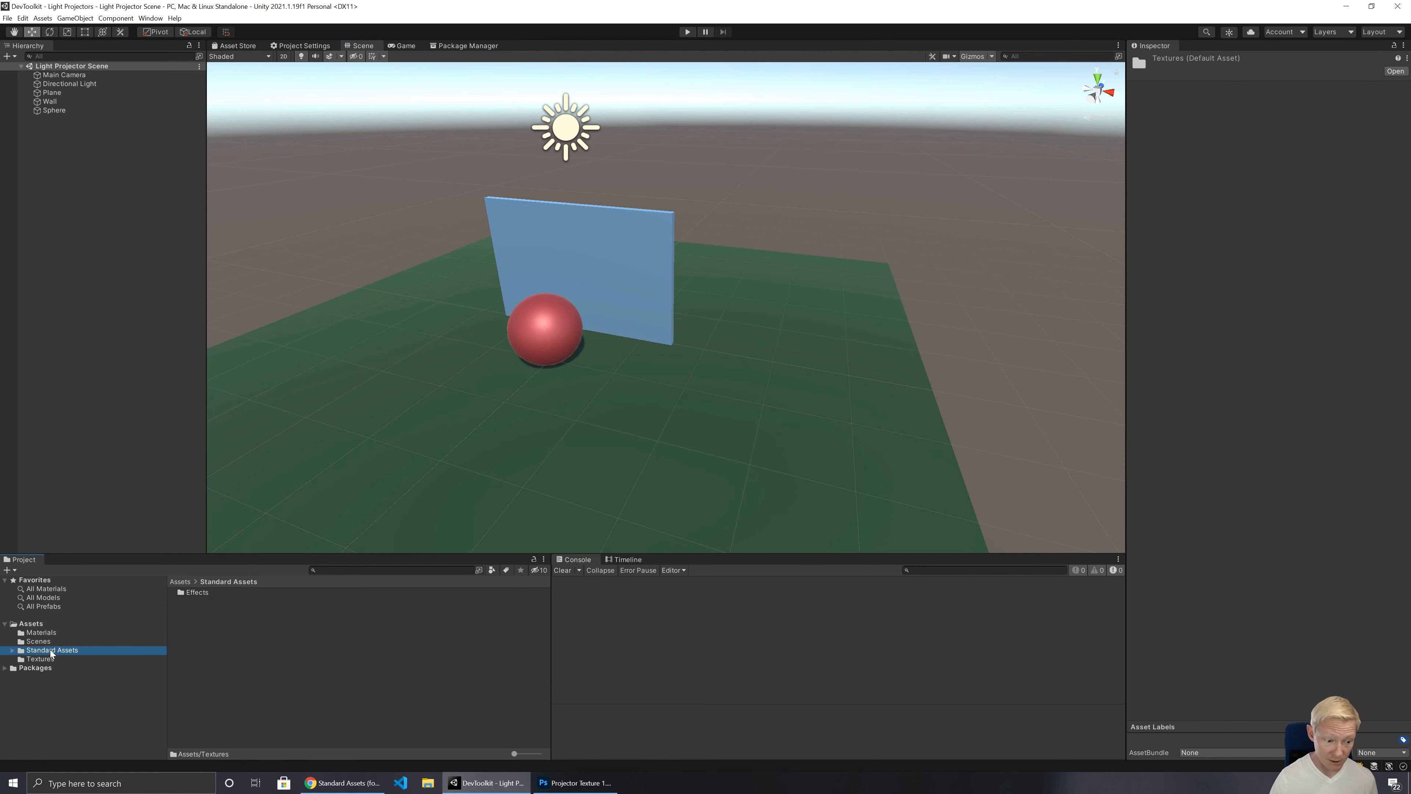
{"action": "double_click", "coordinate": [191, 591]}
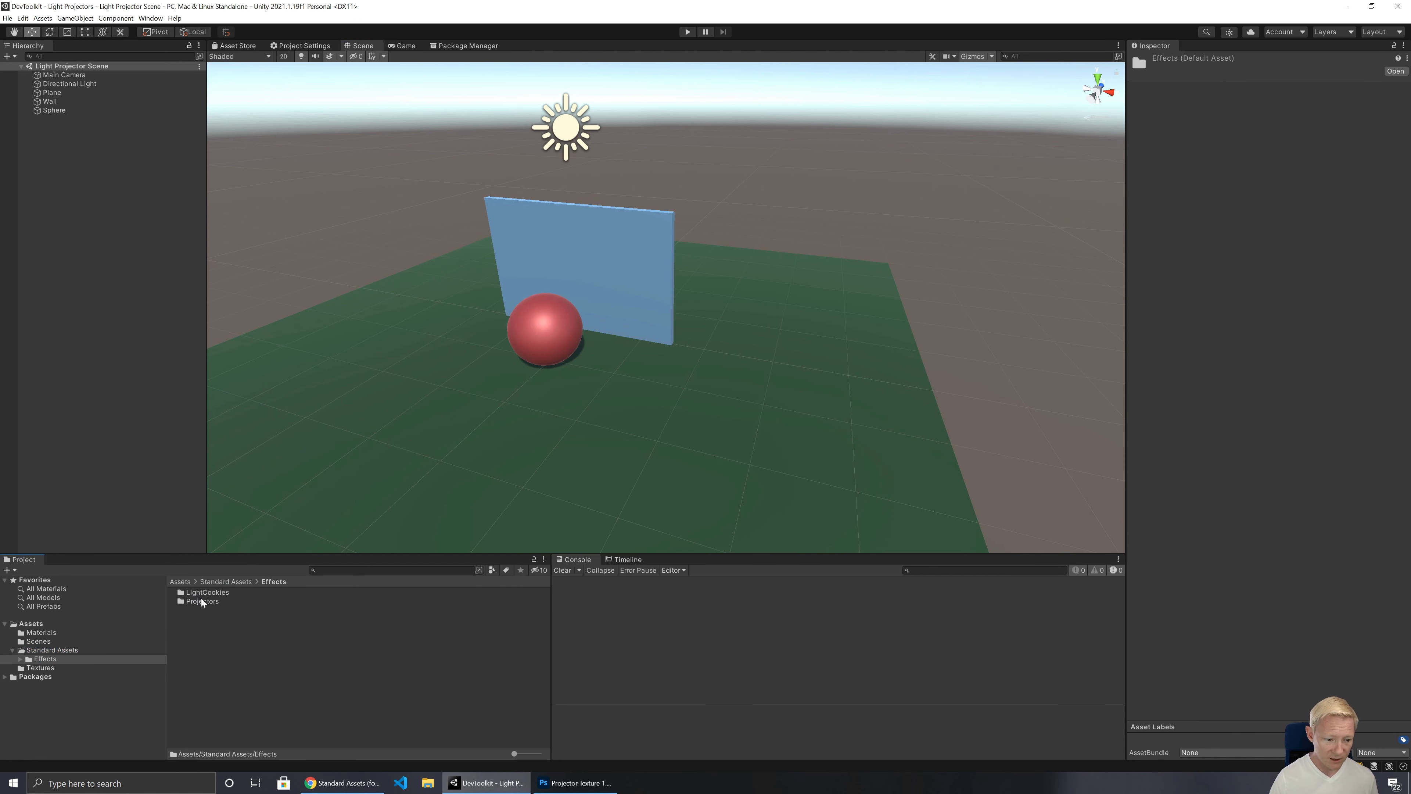
{"action": "double_click", "coordinate": [201, 600]}
{"action": "double_click", "coordinate": [197, 599]}
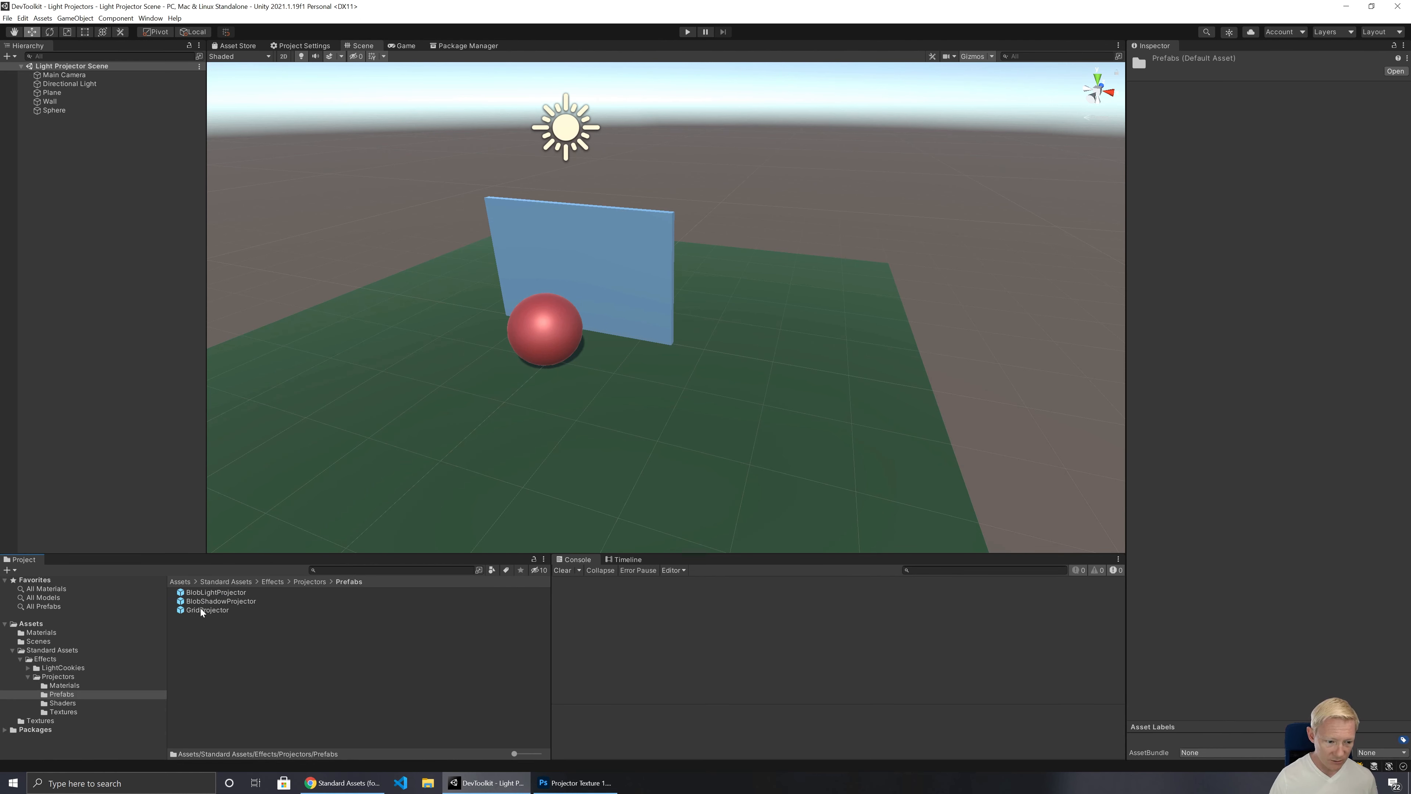
{"action": "left_click_drag", "start_coordinate": [201, 610], "coordinate": [389, 489]}
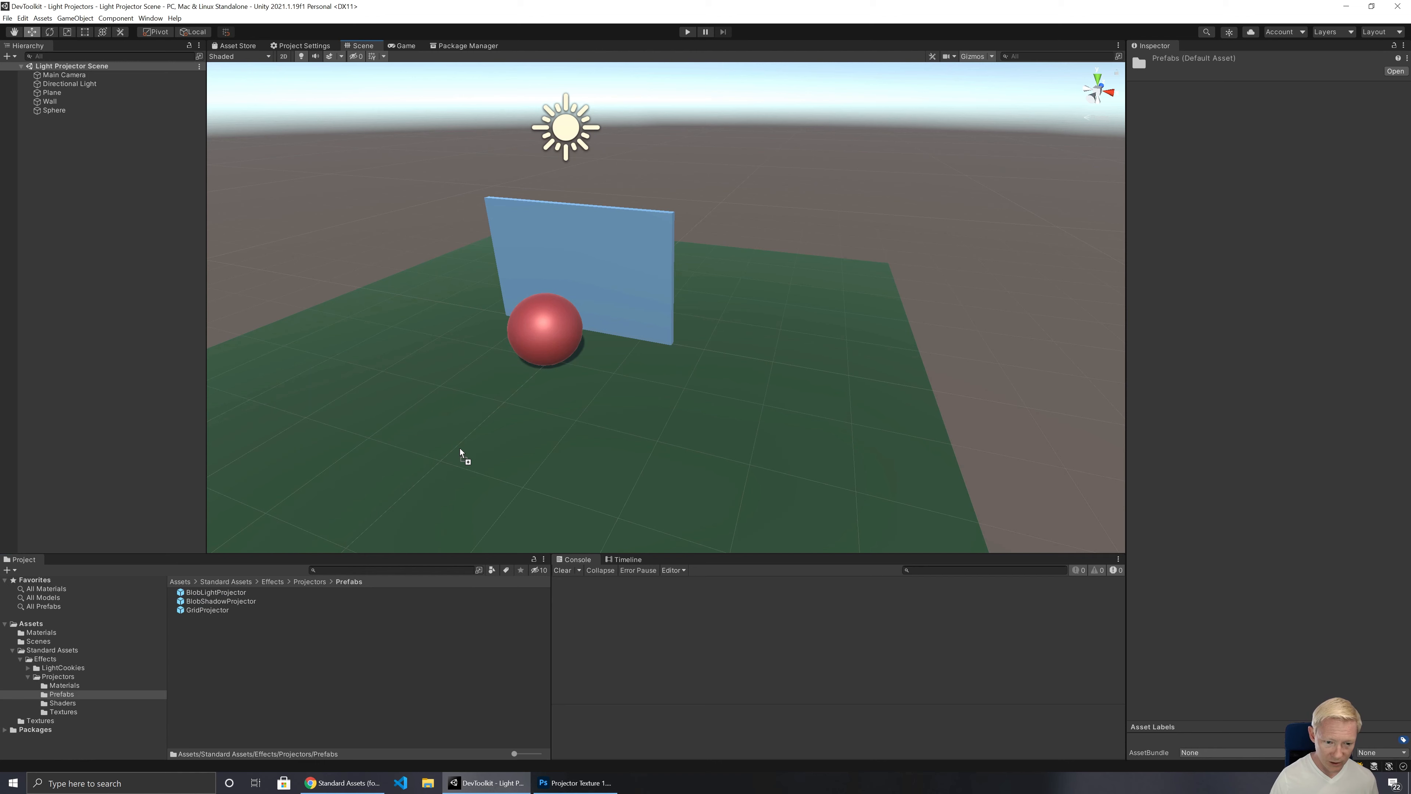
{"action": "left_click_drag", "start_coordinate": [460, 449], "coordinate": [460, 452]}
Step: Raise the GridProjector above the plane to a Y position of about 1.42
{"action": "right_click_drag", "start_coordinate": [576, 442], "coordinate": [580, 526]}
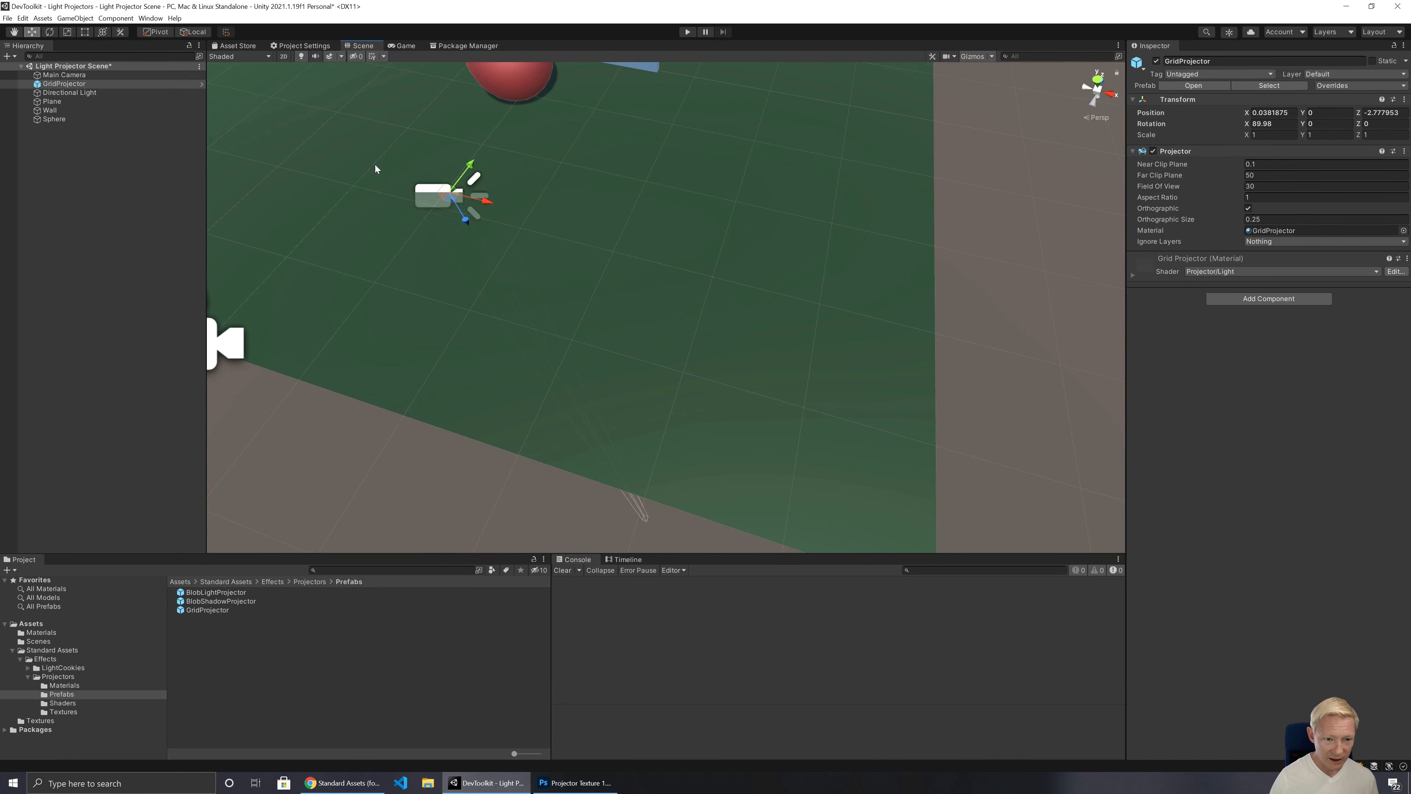
{"action": "right_click_drag", "start_coordinate": [518, 276], "coordinate": [447, 239]}
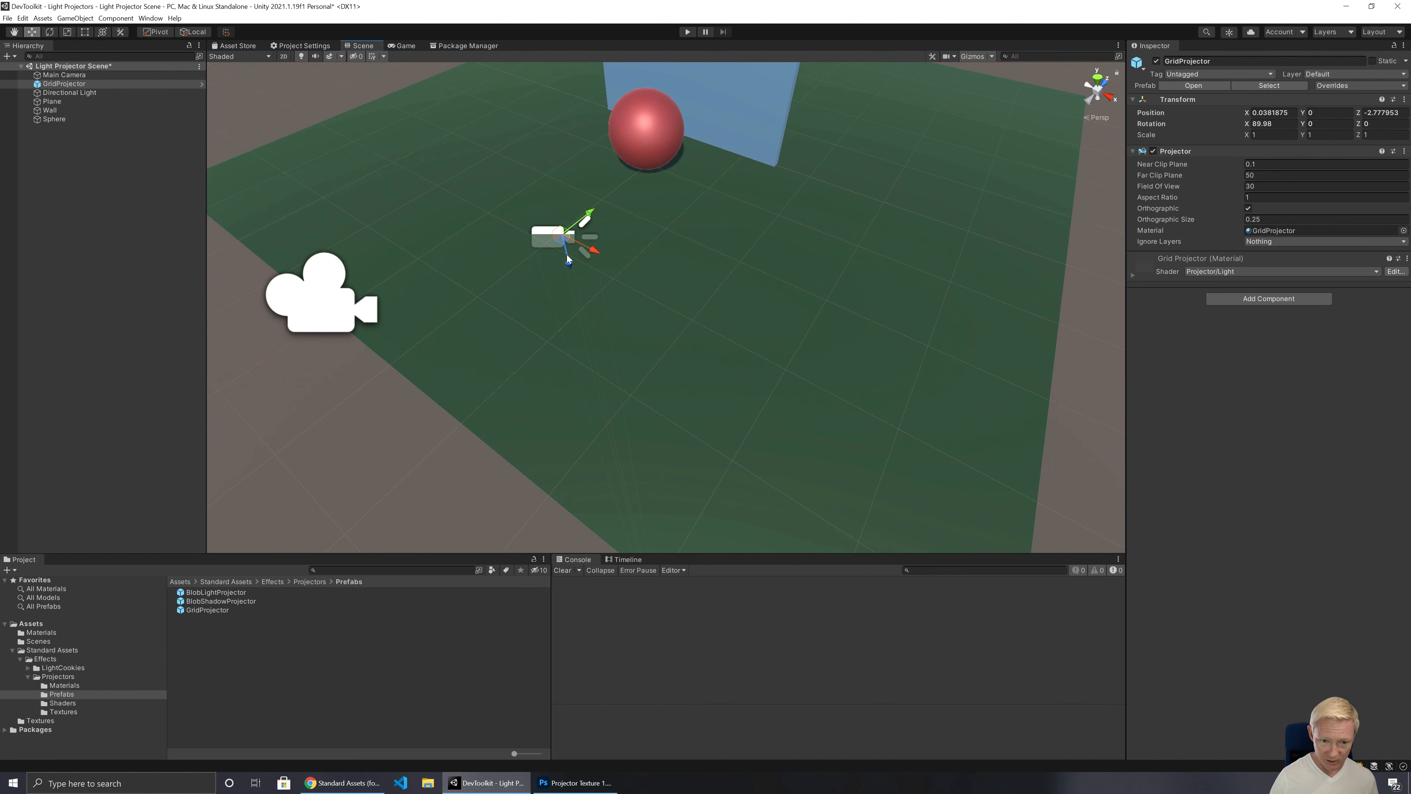
{"action": "left_click_drag", "start_coordinate": [568, 259], "coordinate": [517, 152]}
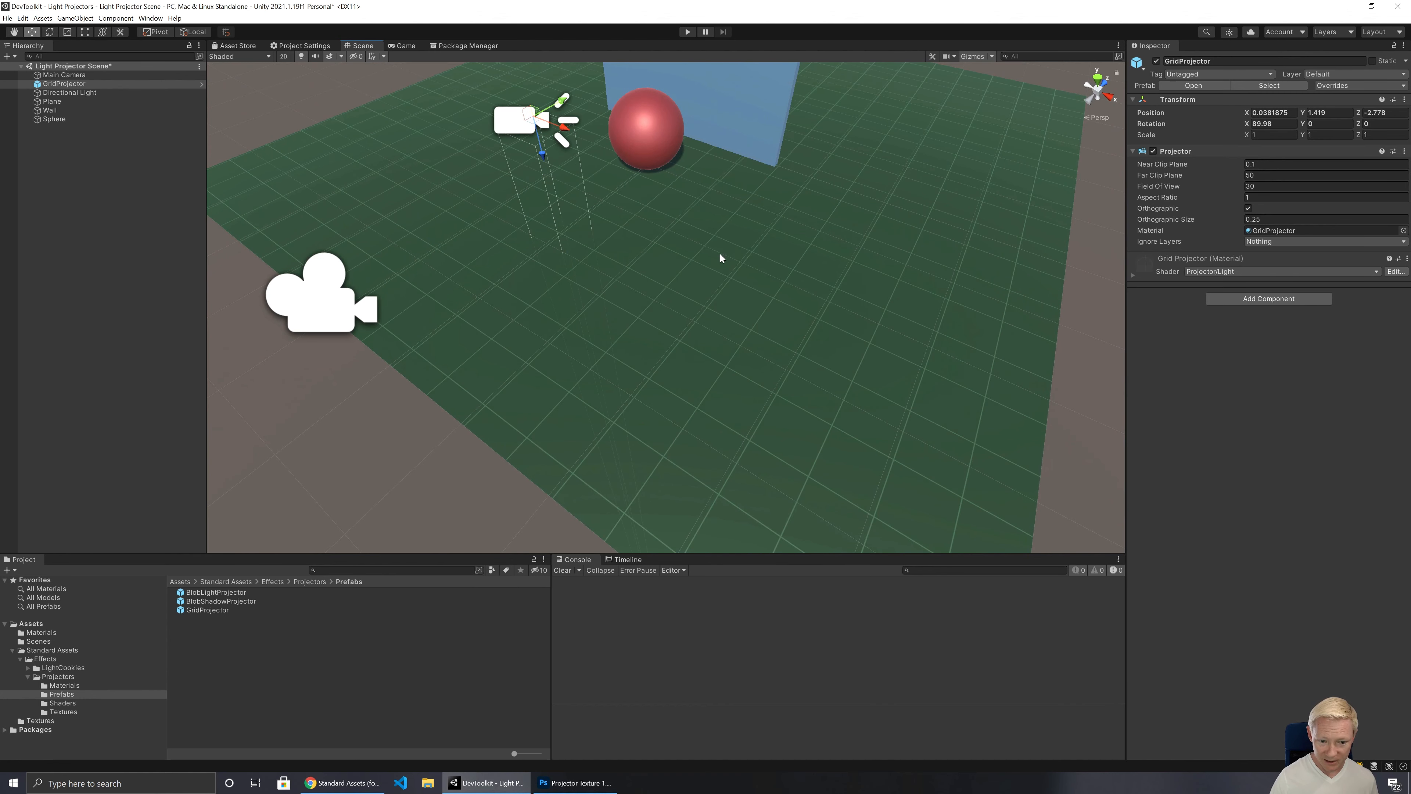
Step: Toggle the GridProjector off and on to compare its effect on the plane, and inspect the projection in the Game view
{"action": "right_click_drag", "start_coordinate": [720, 255], "coordinate": [541, 217]}
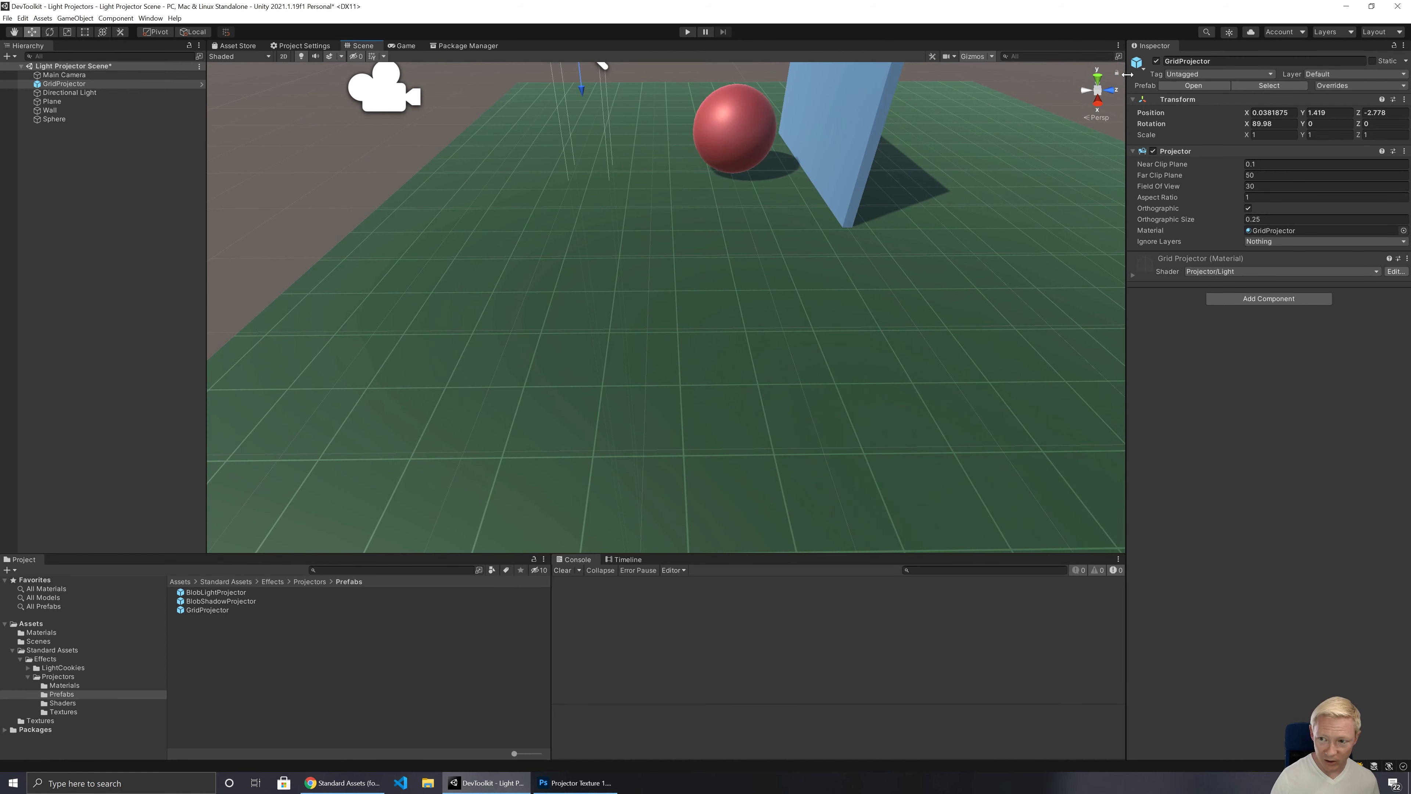
{"action": "left_click", "coordinate": [1157, 62]}
{"action": "left_click", "coordinate": [1156, 62]}
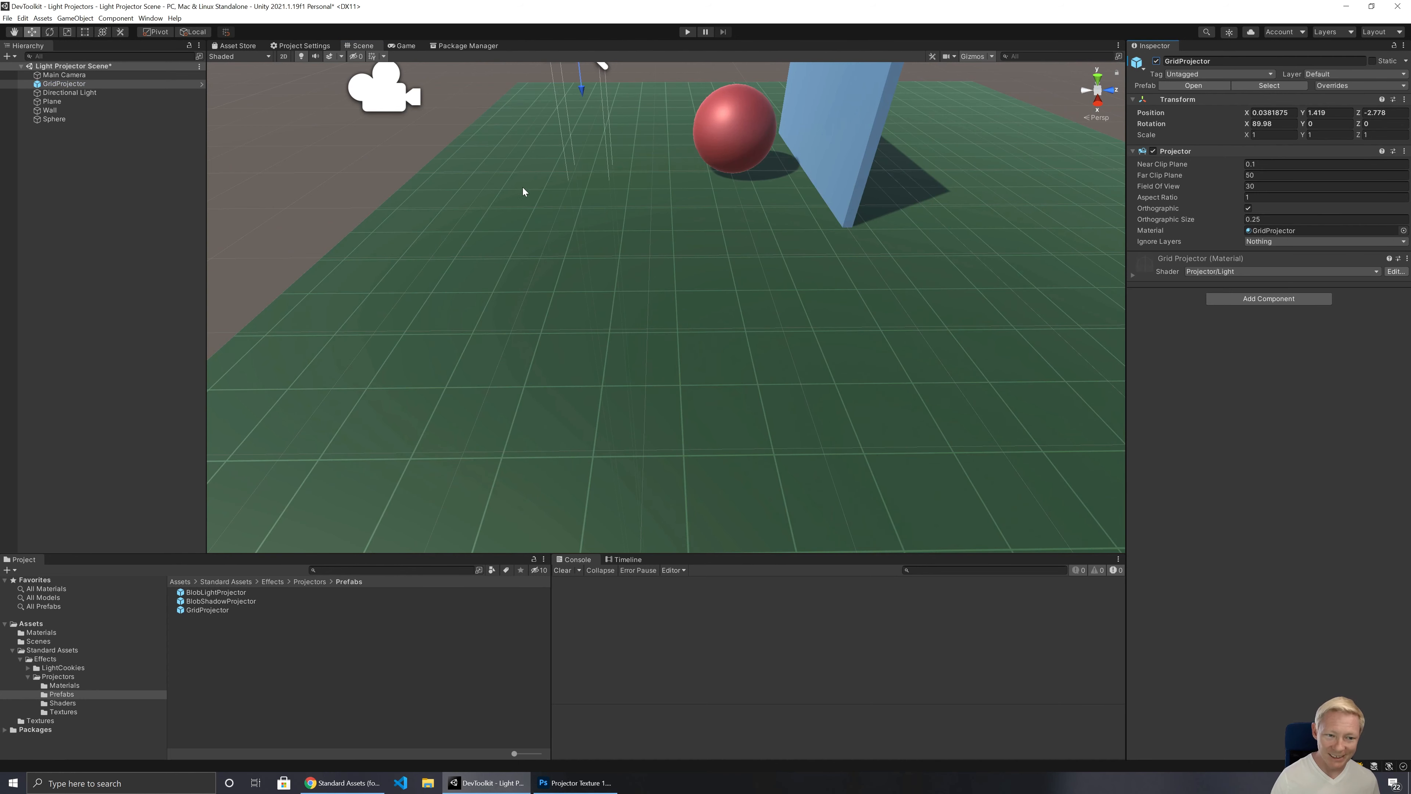
{"action": "left_click", "coordinate": [405, 47]}
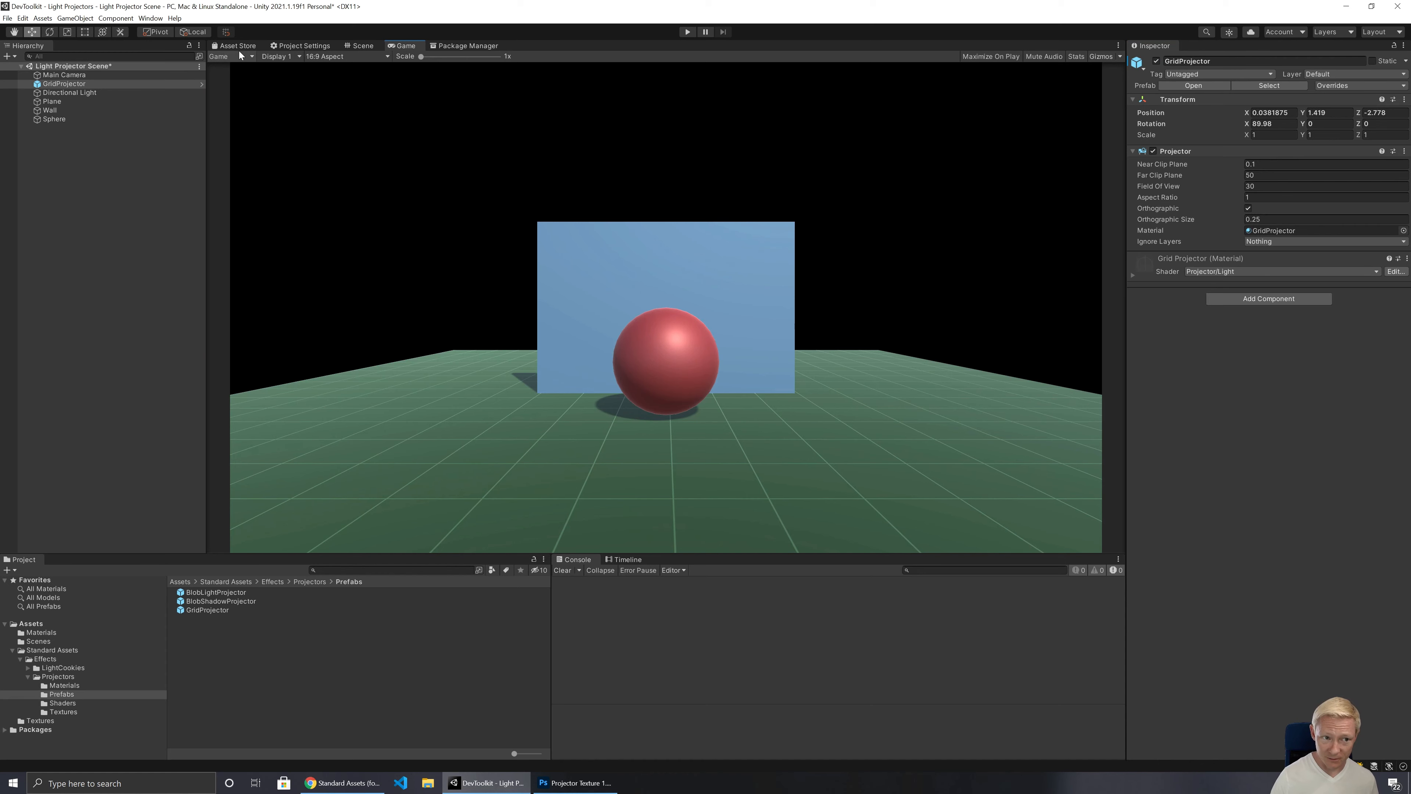
Step: Rotate the GridProjector to an X rotation of about 30 degrees to face the wall and inspect its projection in the Scene and Game views
{"action": "left_click", "coordinate": [363, 45]}
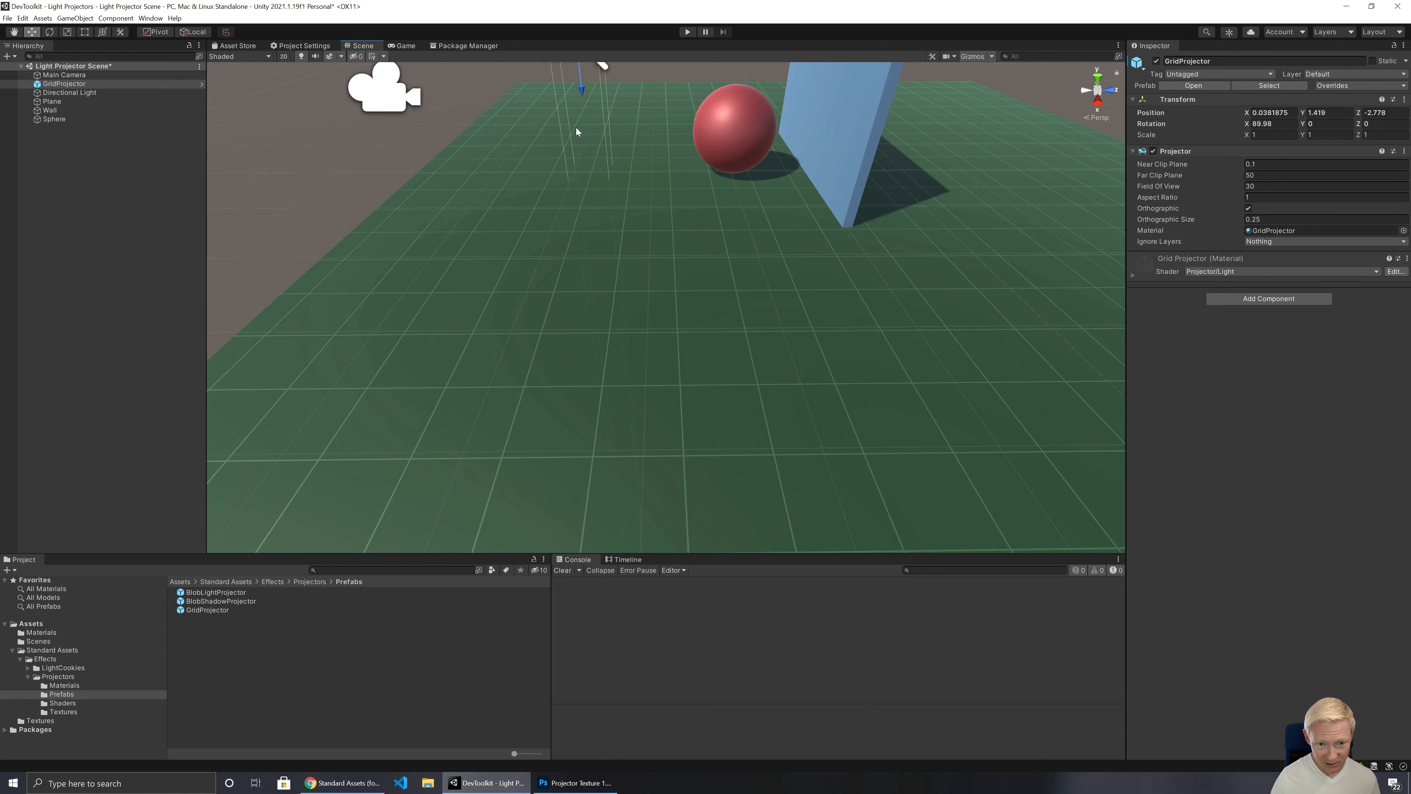
{"action": "scroll", "coordinate": [575, 127], "scroll_direction": "down", "scroll_amount": 5}
{"action": "key", "text": "e"}
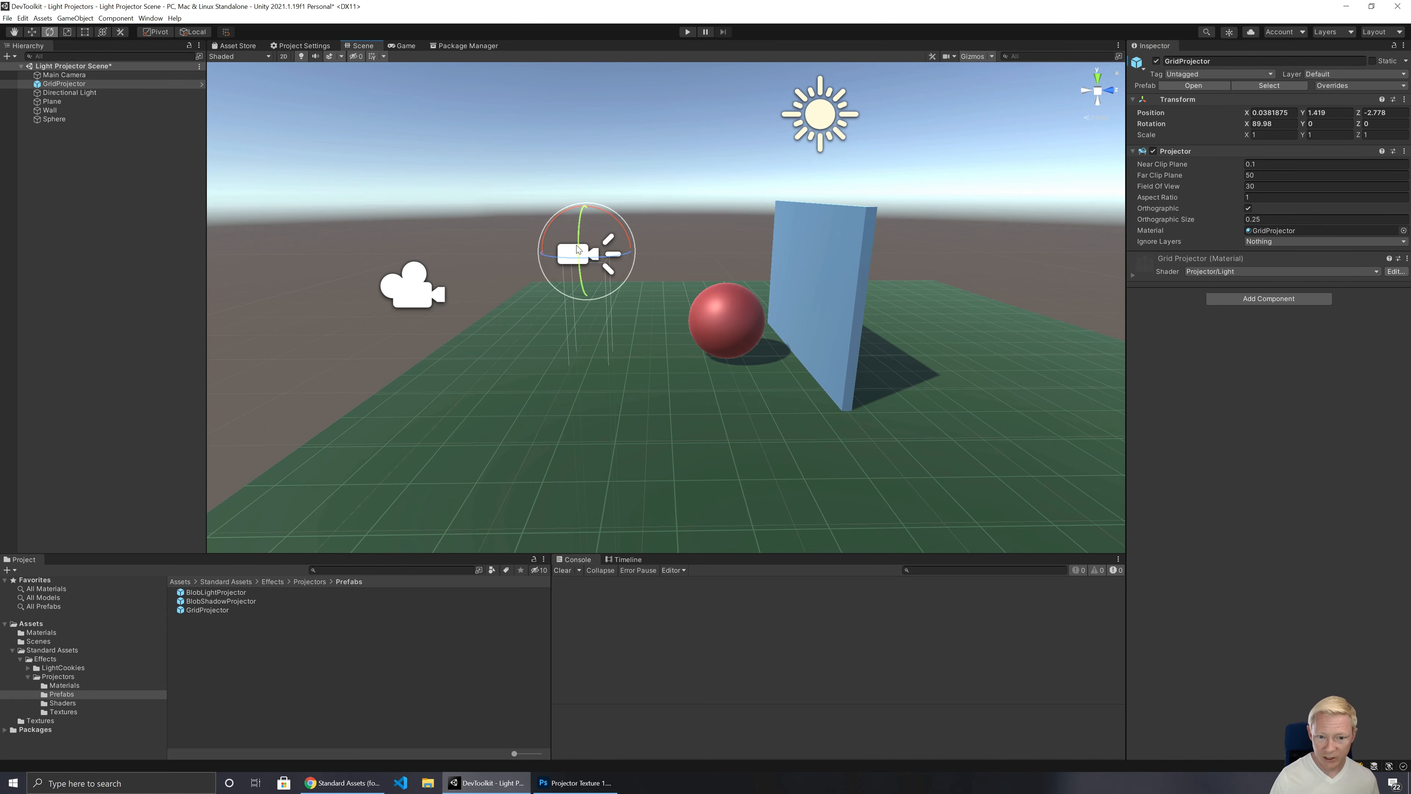
{"action": "left_click_drag", "start_coordinate": [553, 221], "coordinate": [485, 271]}
{"action": "right_click_drag", "start_coordinate": [631, 371], "coordinate": [645, 330]}
{"action": "key", "text": "w"}
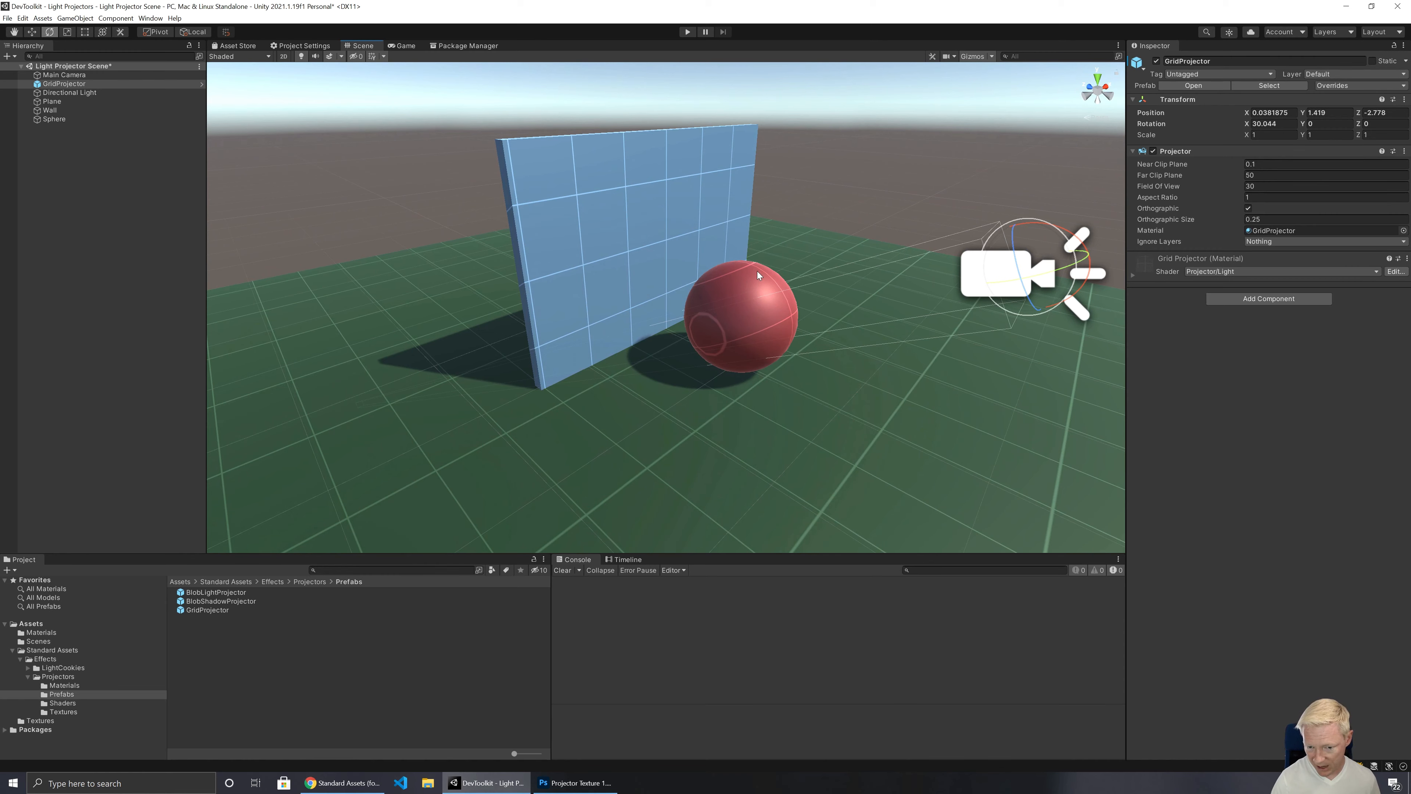
{"action": "right_click_drag", "start_coordinate": [545, 250], "coordinate": [703, 201]}
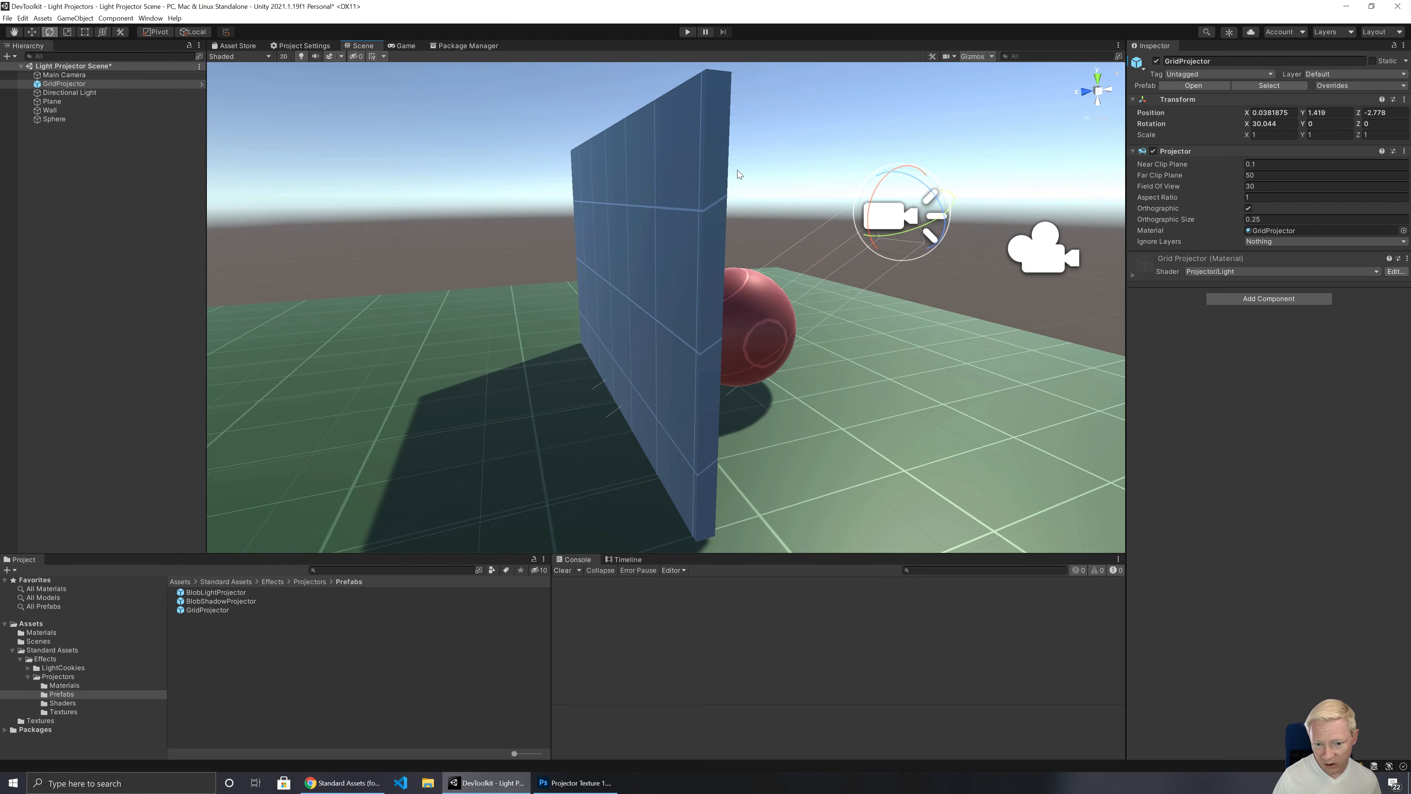
{"action": "right_click_drag", "start_coordinate": [738, 279], "coordinate": [679, 226]}
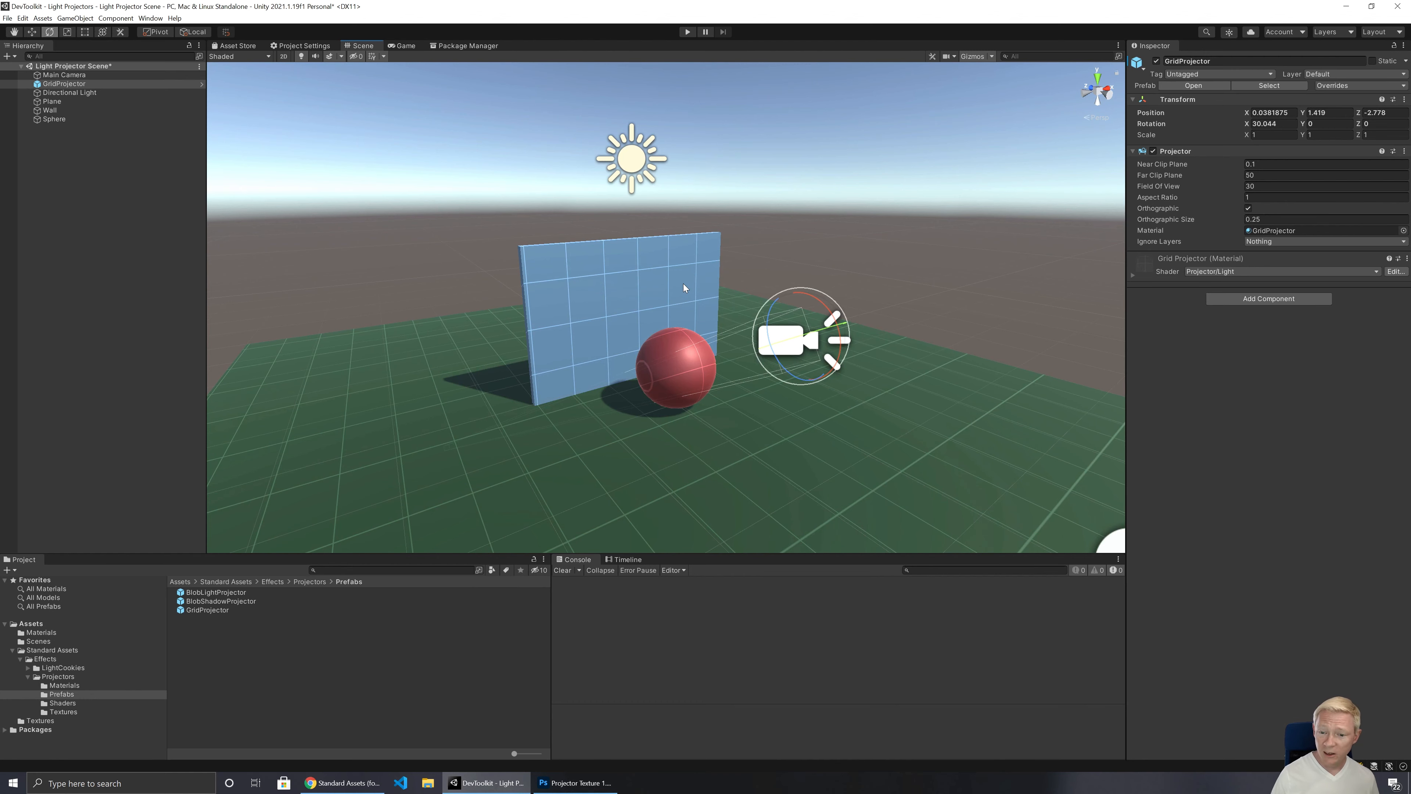
{"action": "left_click", "coordinate": [418, 46]}
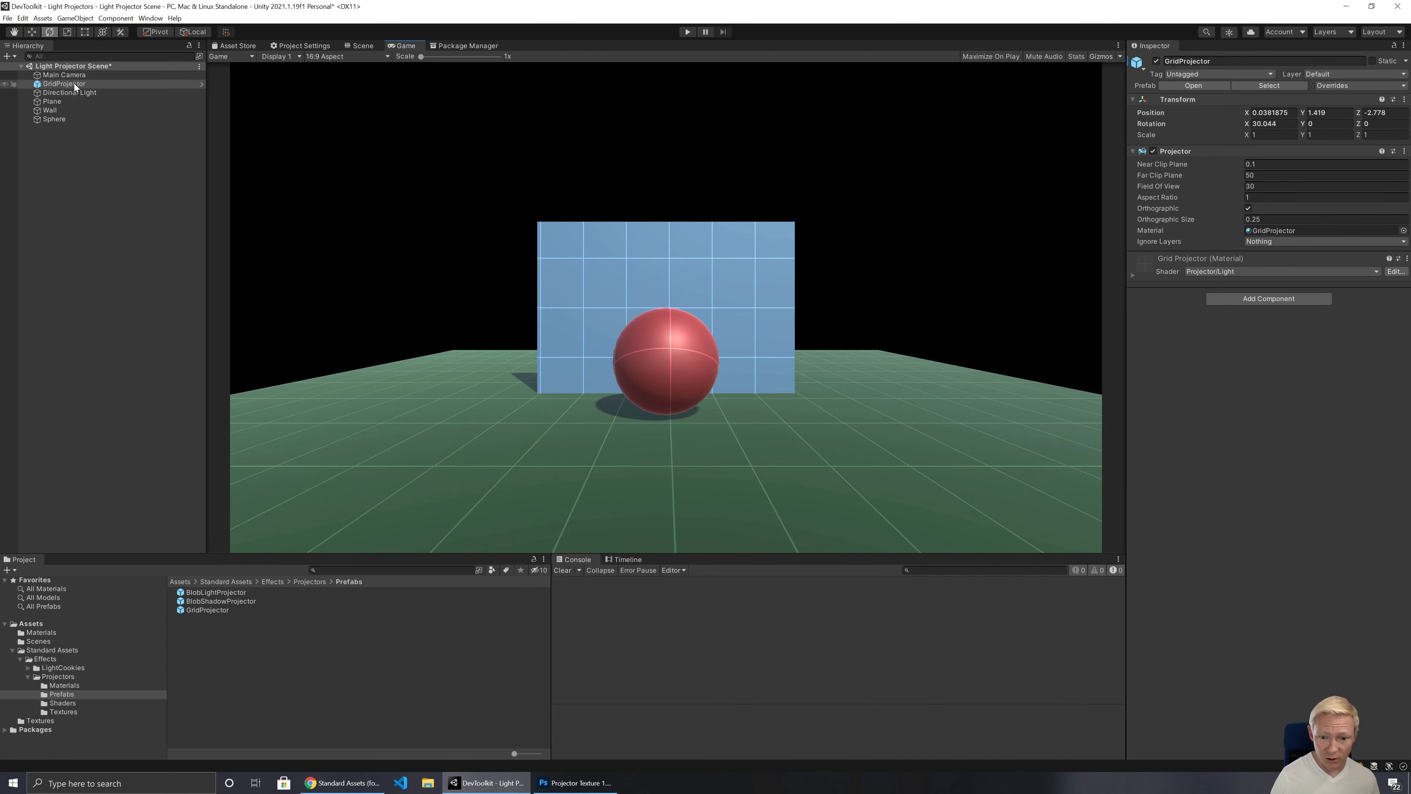
Step: Move the GridProjector below Sphere in the scene hierarchy, deactivate it, and return to the Scene view
{"action": "left_click_drag", "start_coordinate": [78, 81], "coordinate": [57, 122]}
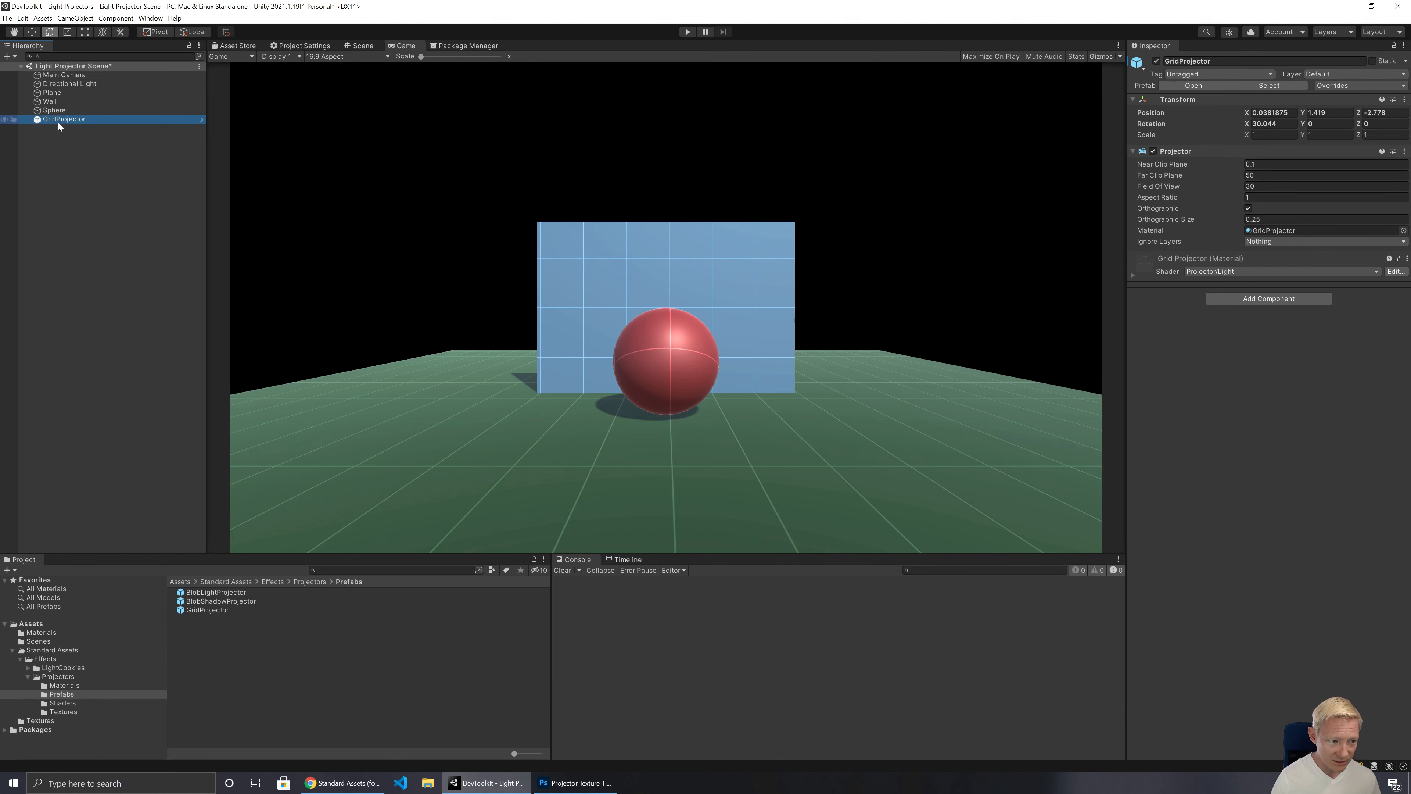
{"action": "left_click", "coordinate": [1156, 61]}
{"action": "left_click", "coordinate": [363, 46]}
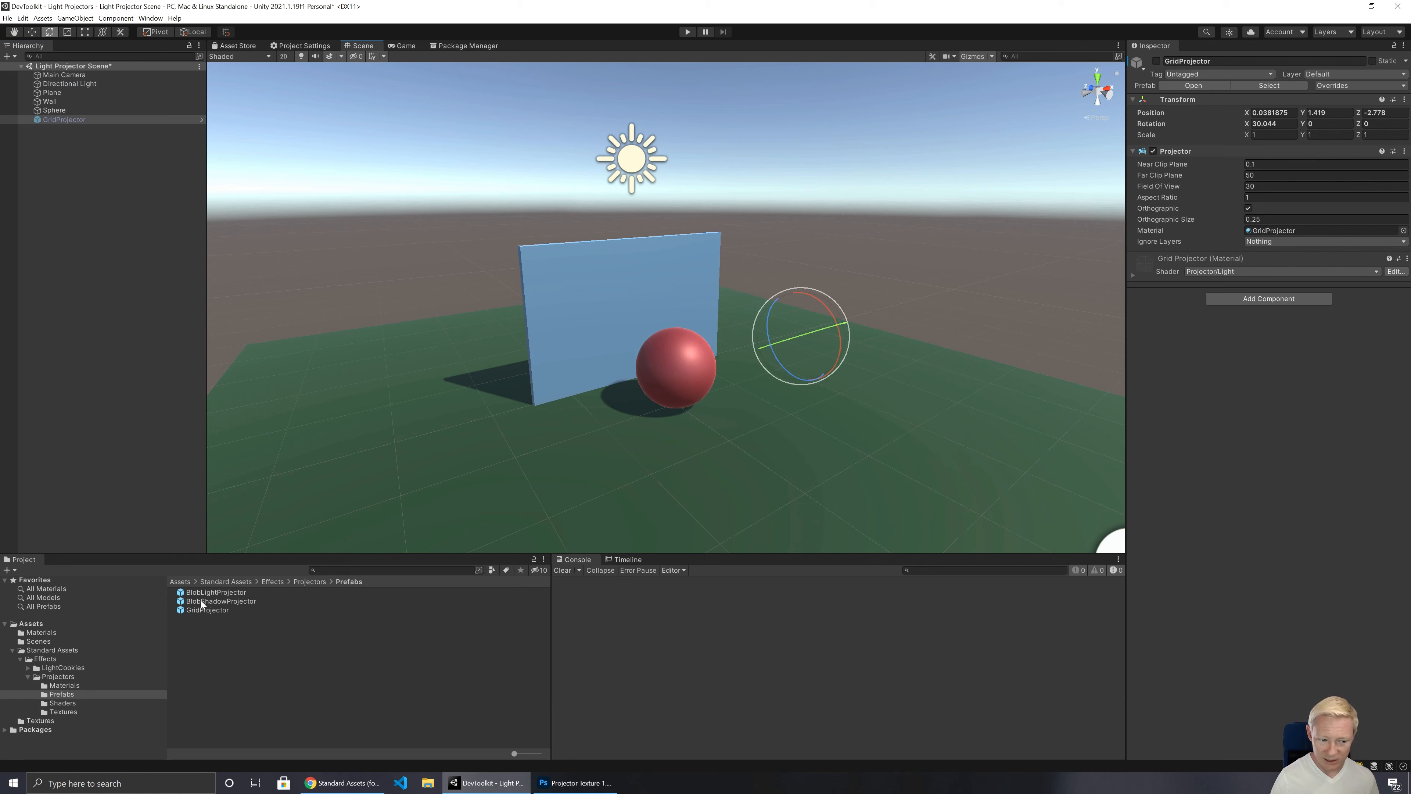
Step: Add the BlobLightProjector prefab to the scene and rotate it toward the wall to an X rotation of about 24 degrees
{"action": "left_click_drag", "start_coordinate": [204, 595], "coordinate": [47, 238]}
{"action": "left_click_drag", "start_coordinate": [75, 156], "coordinate": [76, 155]}
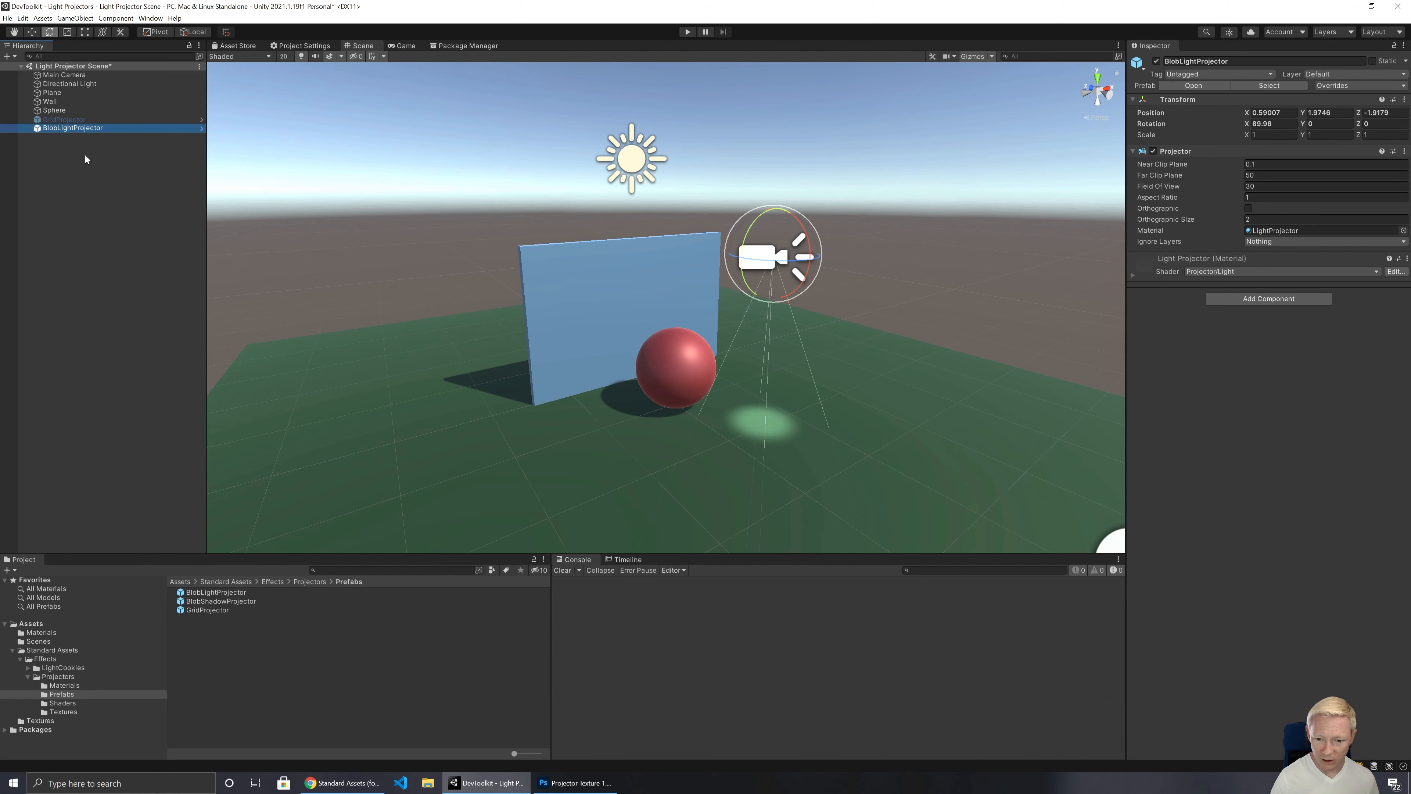
{"action": "right_click_drag", "start_coordinate": [852, 350], "coordinate": [874, 343]}
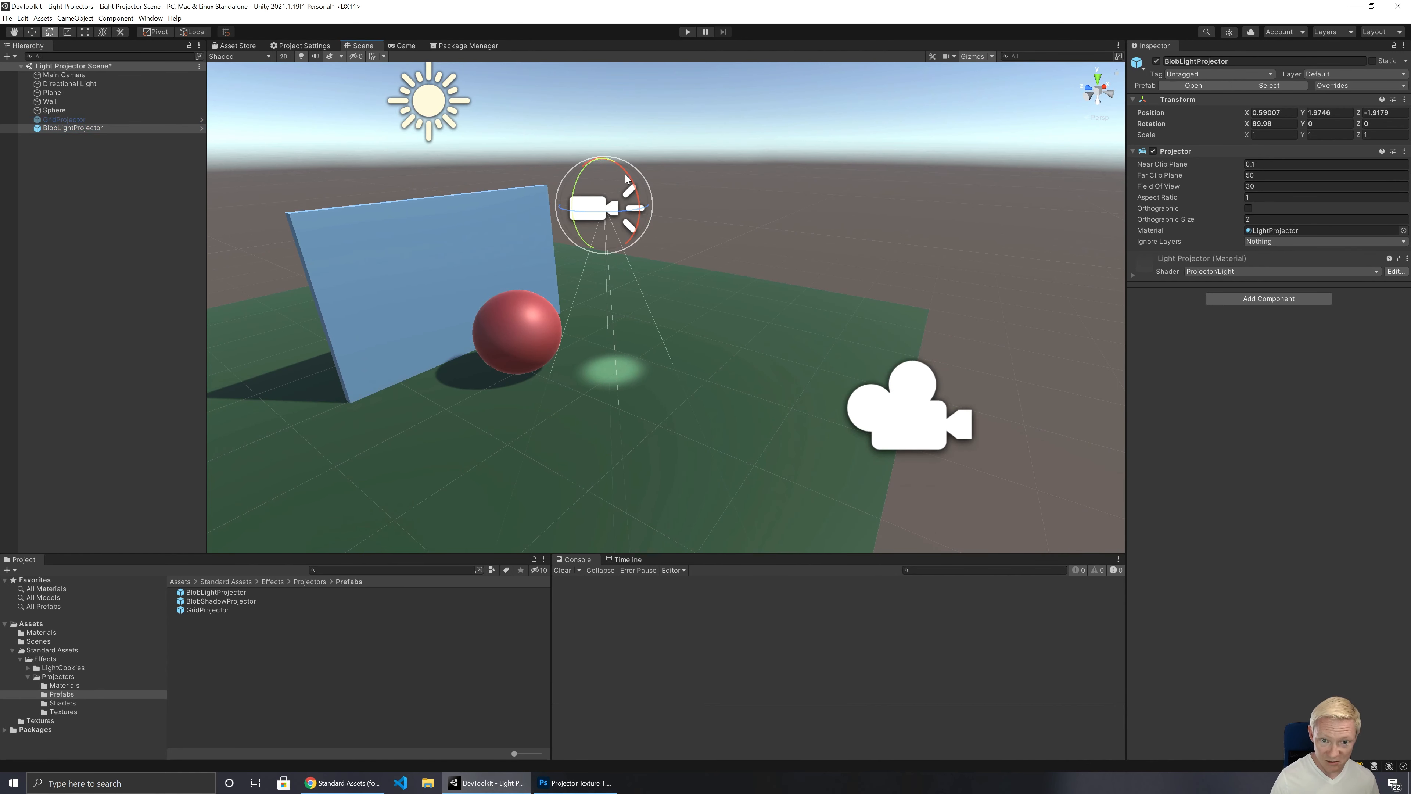
{"action": "left_click_drag", "start_coordinate": [626, 179], "coordinate": [693, 245]}
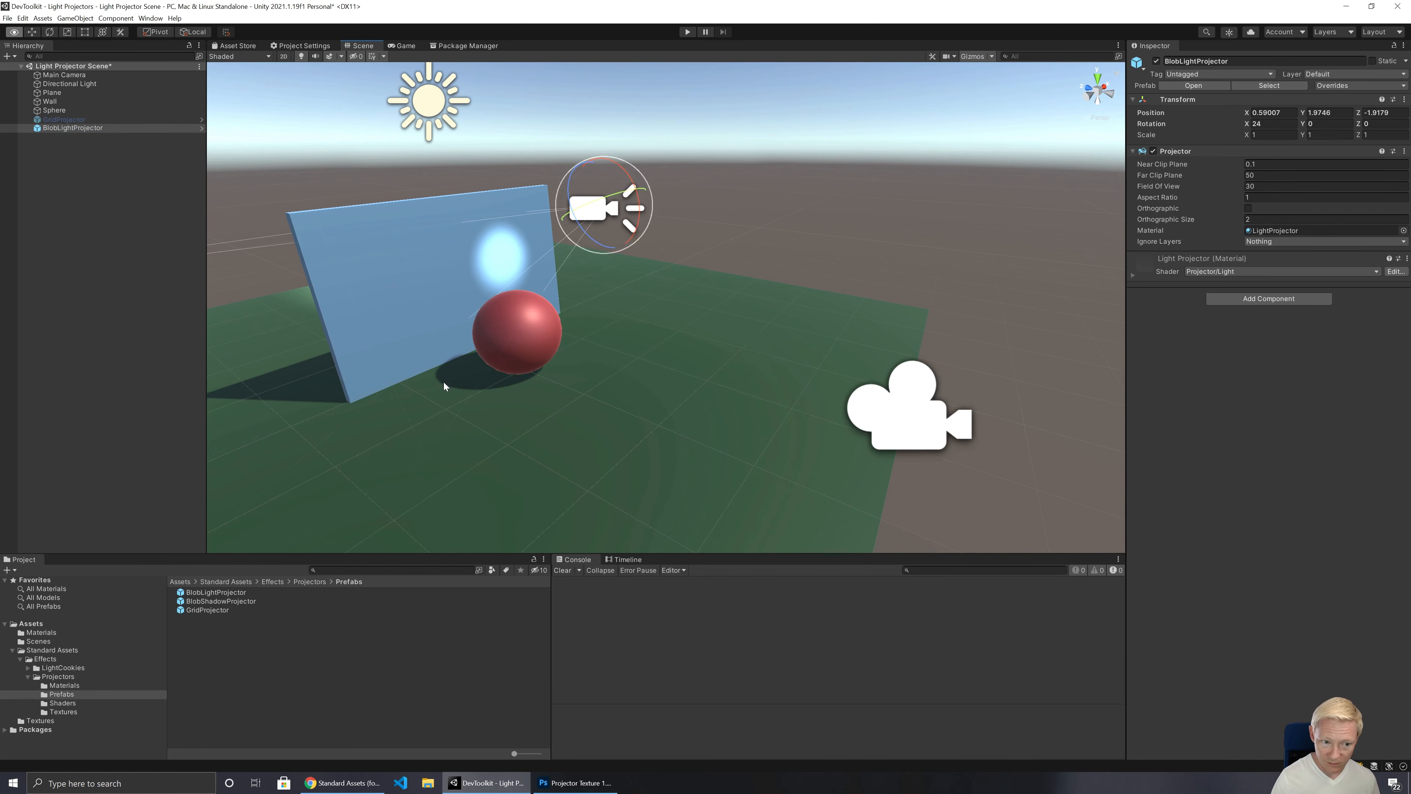
Step: Inspect the blob light's projection in front of and behind the wall, and deactivate the BlobLightProjector
{"action": "right_click_drag", "start_coordinate": [444, 384], "coordinate": [549, 369]}
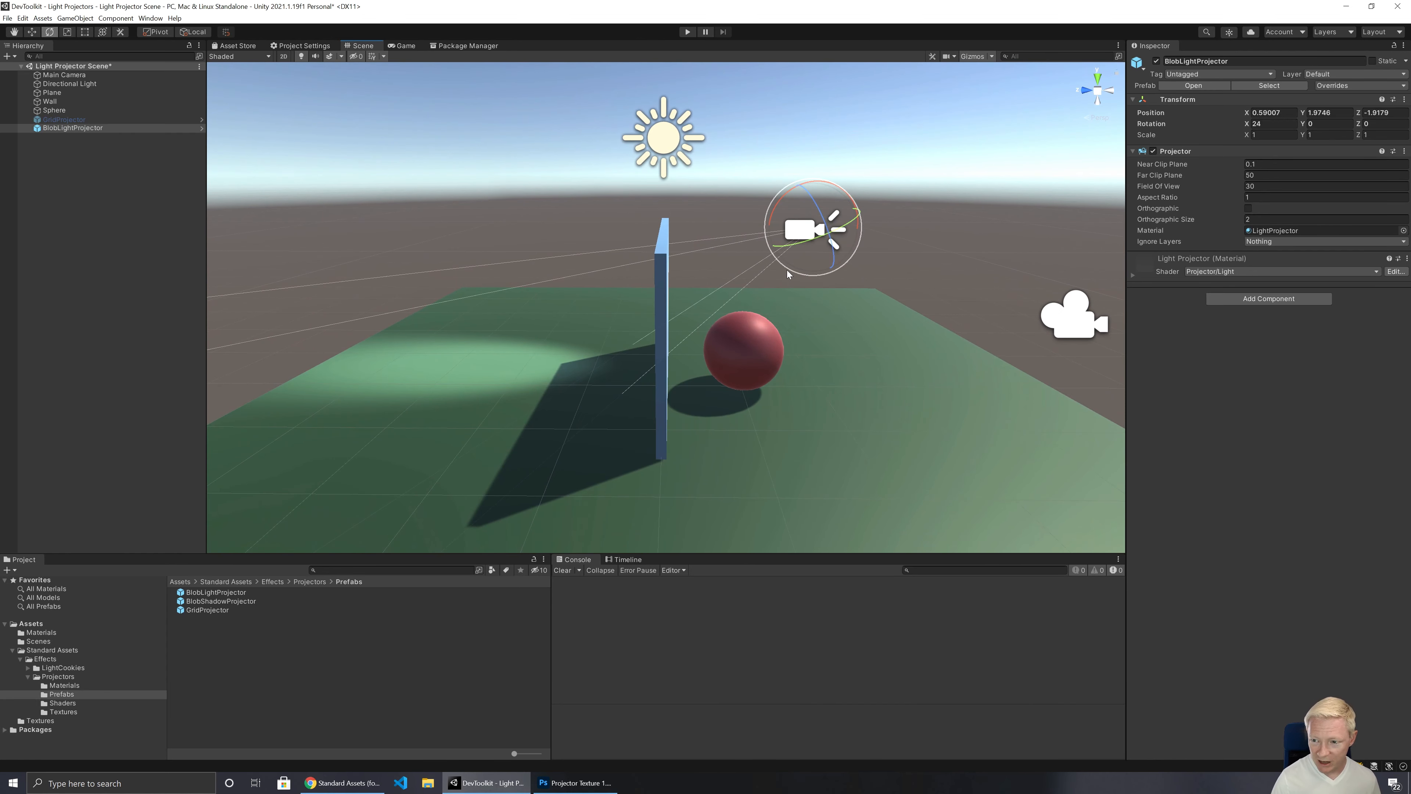
{"action": "right_click_drag", "start_coordinate": [751, 341], "coordinate": [655, 372]}
{"action": "key", "text": "d"}
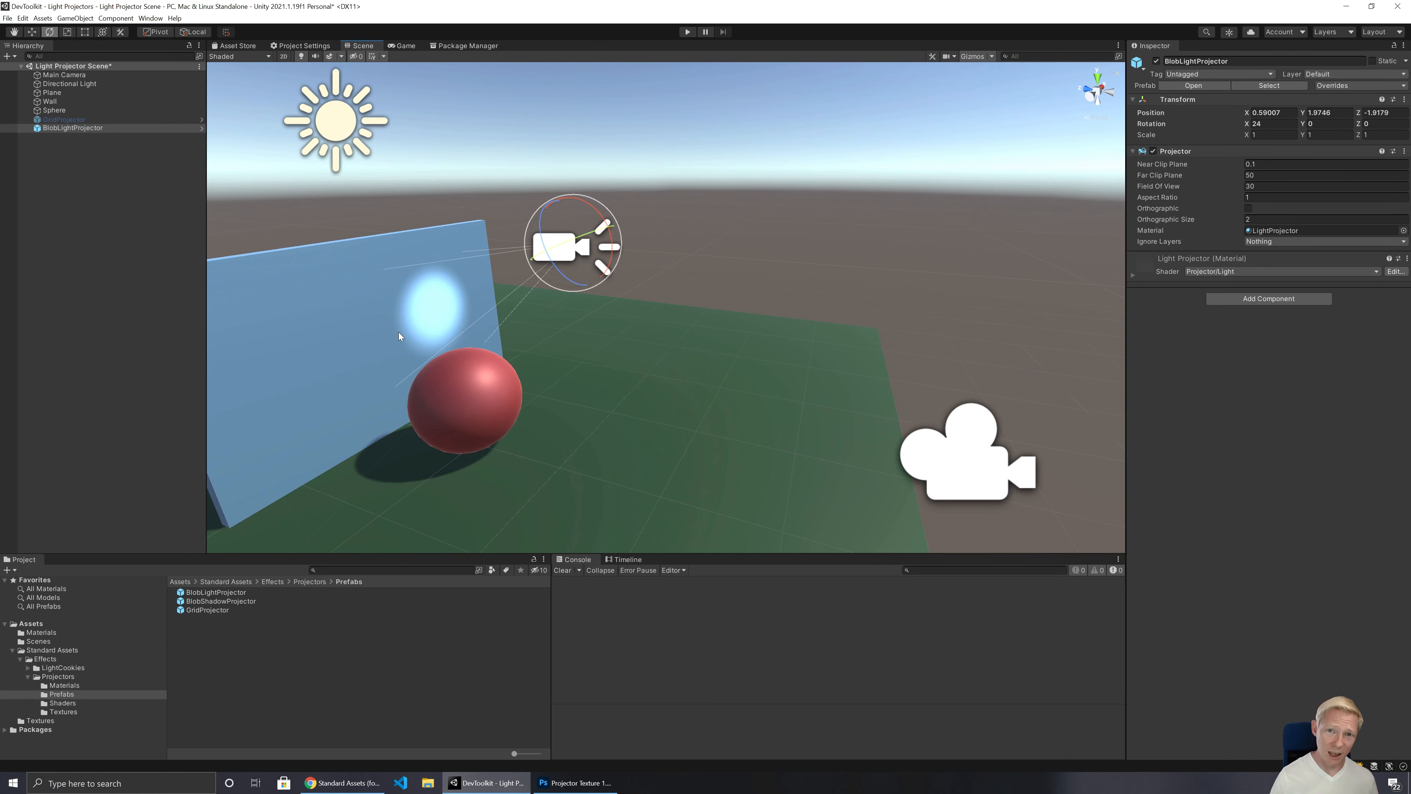
{"action": "right_click_drag", "start_coordinate": [505, 400], "coordinate": [420, 362]}
{"action": "key", "text": "a"}
{"action": "key", "text": "d"}
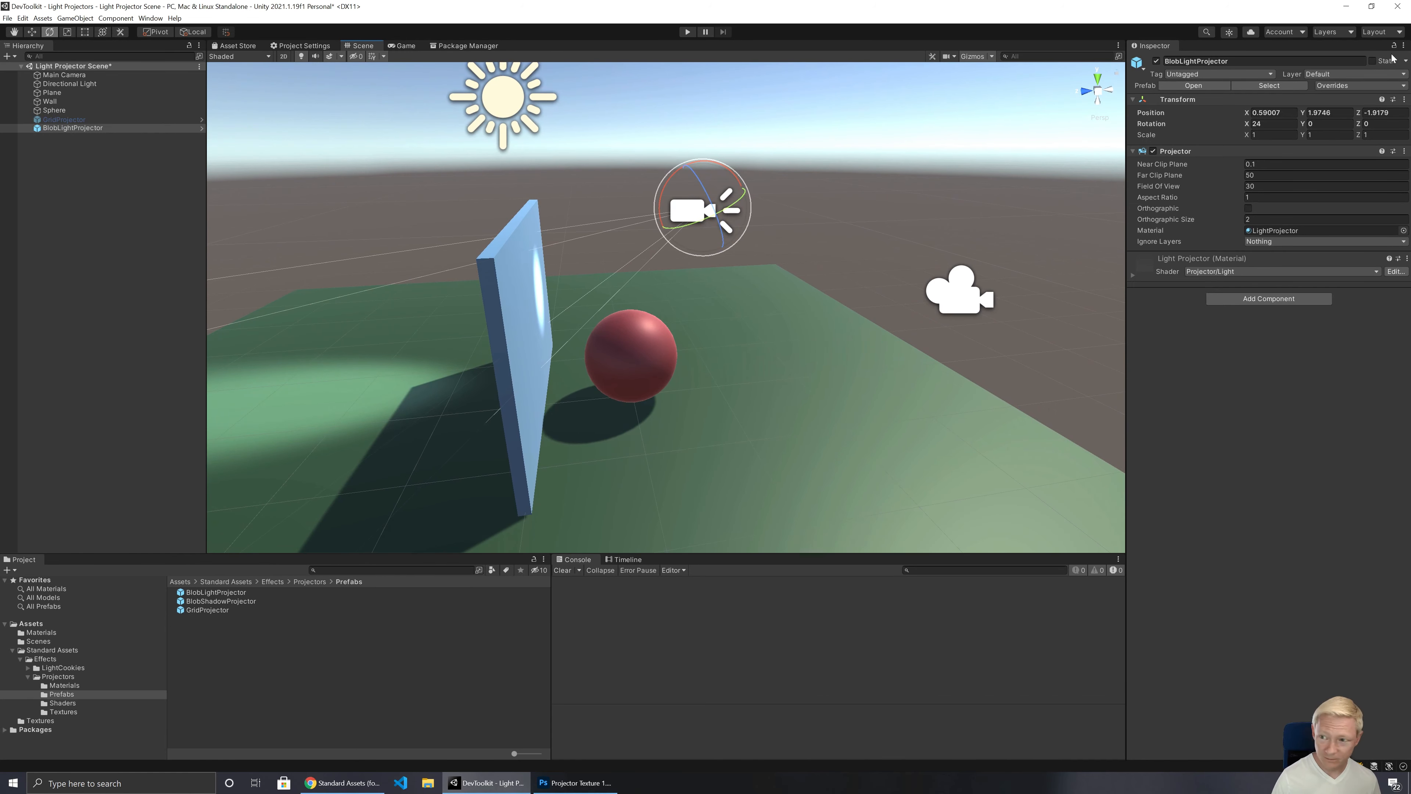
{"action": "left_click", "coordinate": [1156, 61]}
Step: Add the BlobShadowProjector prefab to the scene and move it in front of the sphere to about X -1.04, Y 2.19, Z -2.36
{"action": "left_click_drag", "start_coordinate": [204, 606], "coordinate": [75, 160]}
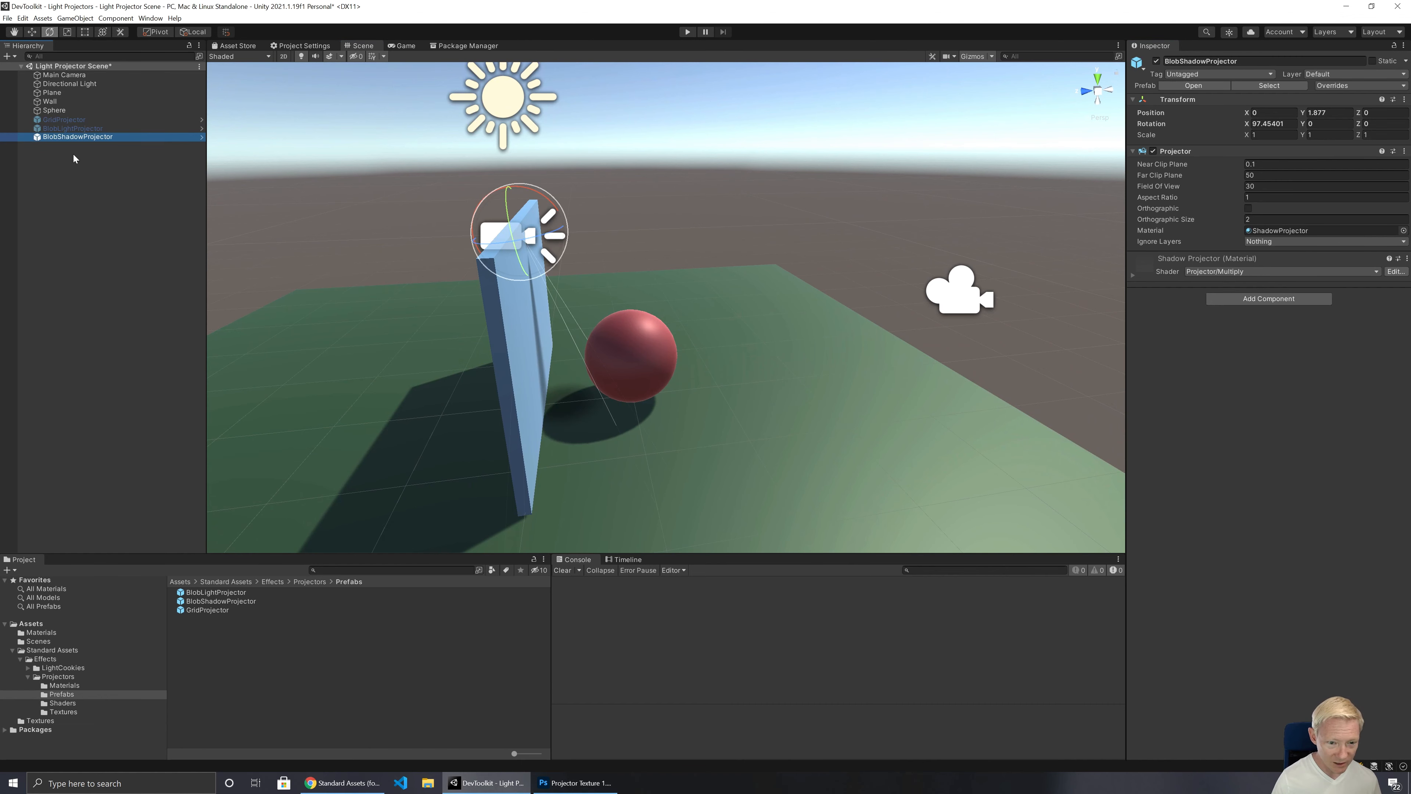
{"action": "mouse_move", "coordinate": [606, 298]}
{"action": "right_mouse_down"}
{"action": "mouse_move", "coordinate": [539, 290]}
{"action": "mouse_move", "coordinate": [616, 283]}
{"action": "right_mouse_up"}
{"action": "key", "text": "s"}
{"action": "key", "text": "w"}
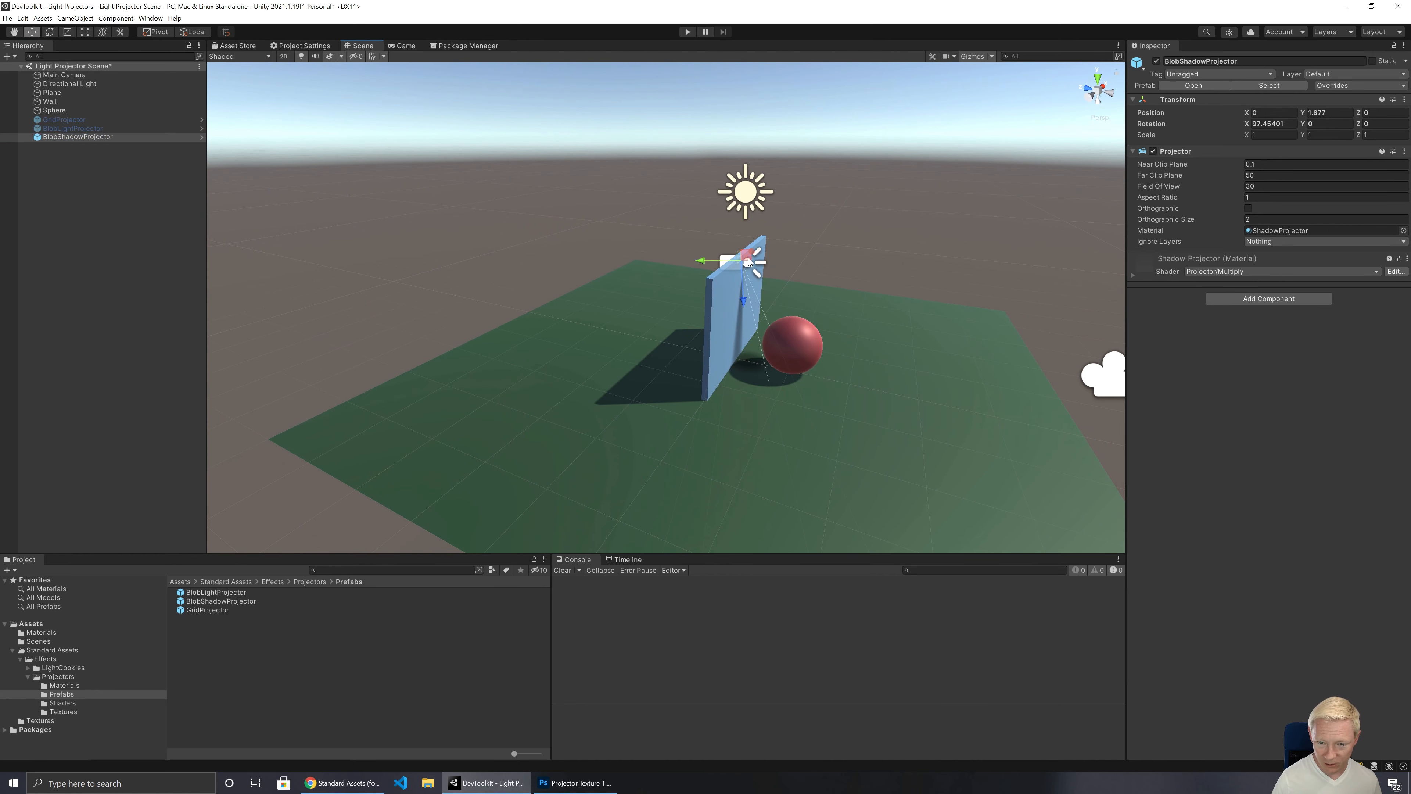
{"action": "left_click_drag", "start_coordinate": [747, 264], "coordinate": [914, 281]}
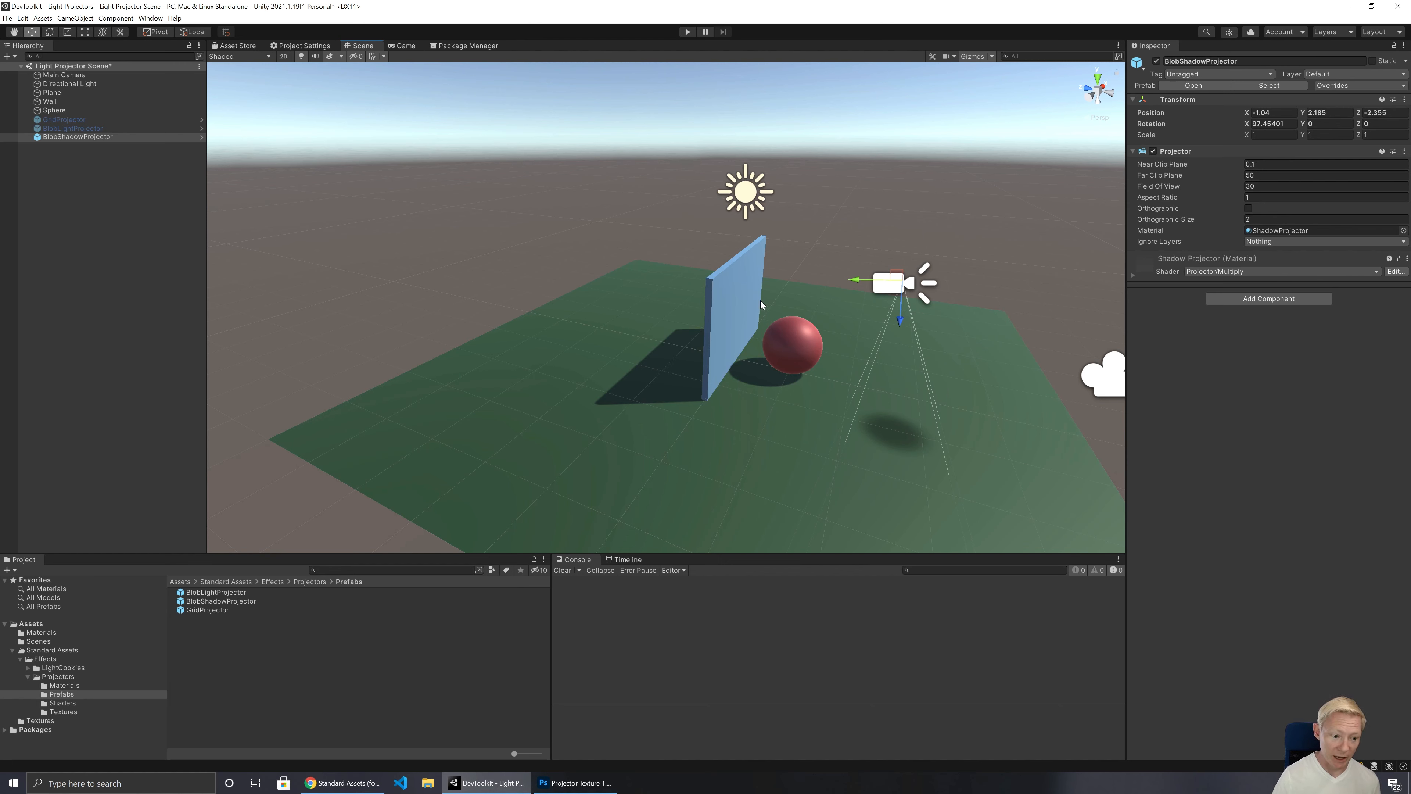
Step: Deactivate the BlobShadowProjector and compare the Projector component settings of the grid, blob light and blob shadow projectors
{"action": "left_click", "coordinate": [1156, 60]}
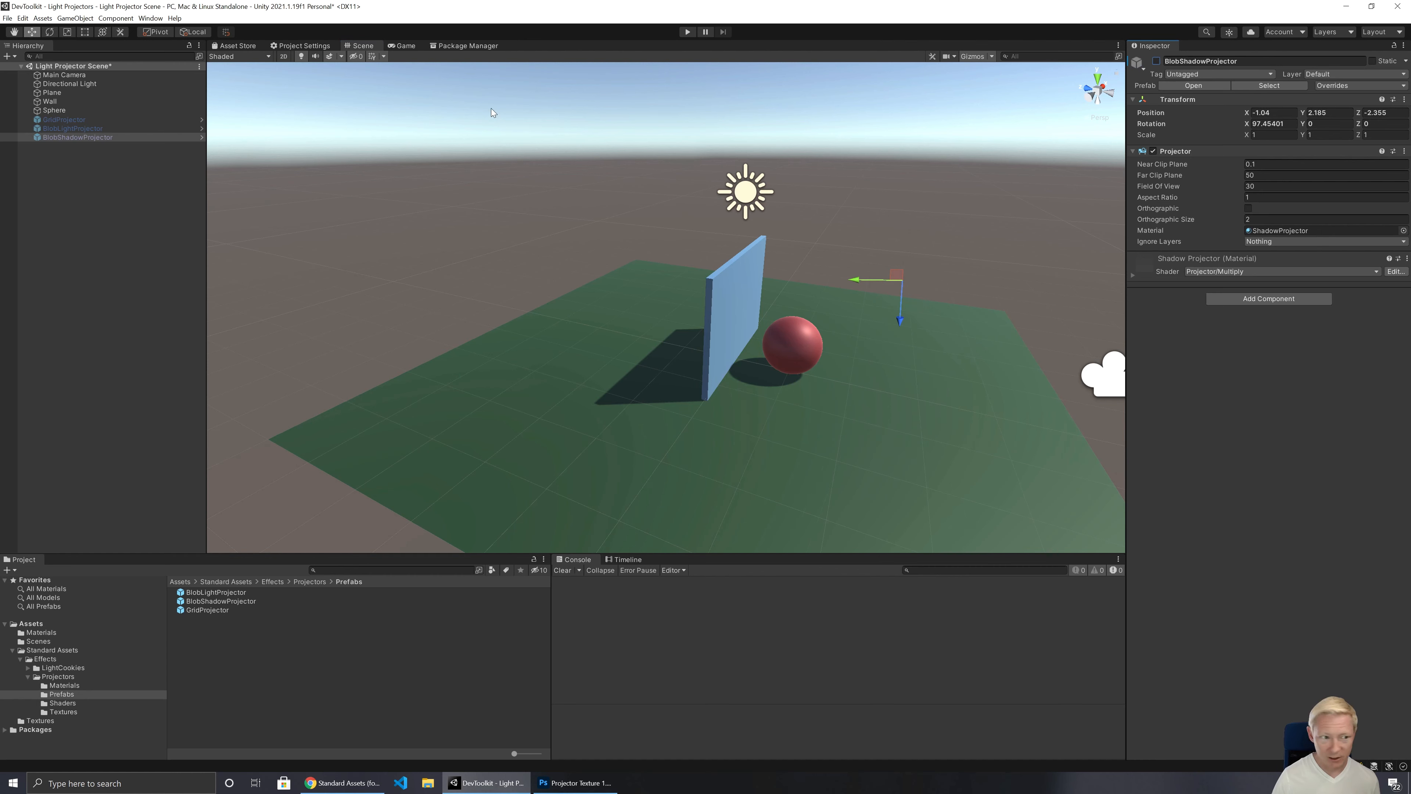
{"action": "left_click", "coordinate": [77, 131]}
{"action": "key", "text": "Up"}
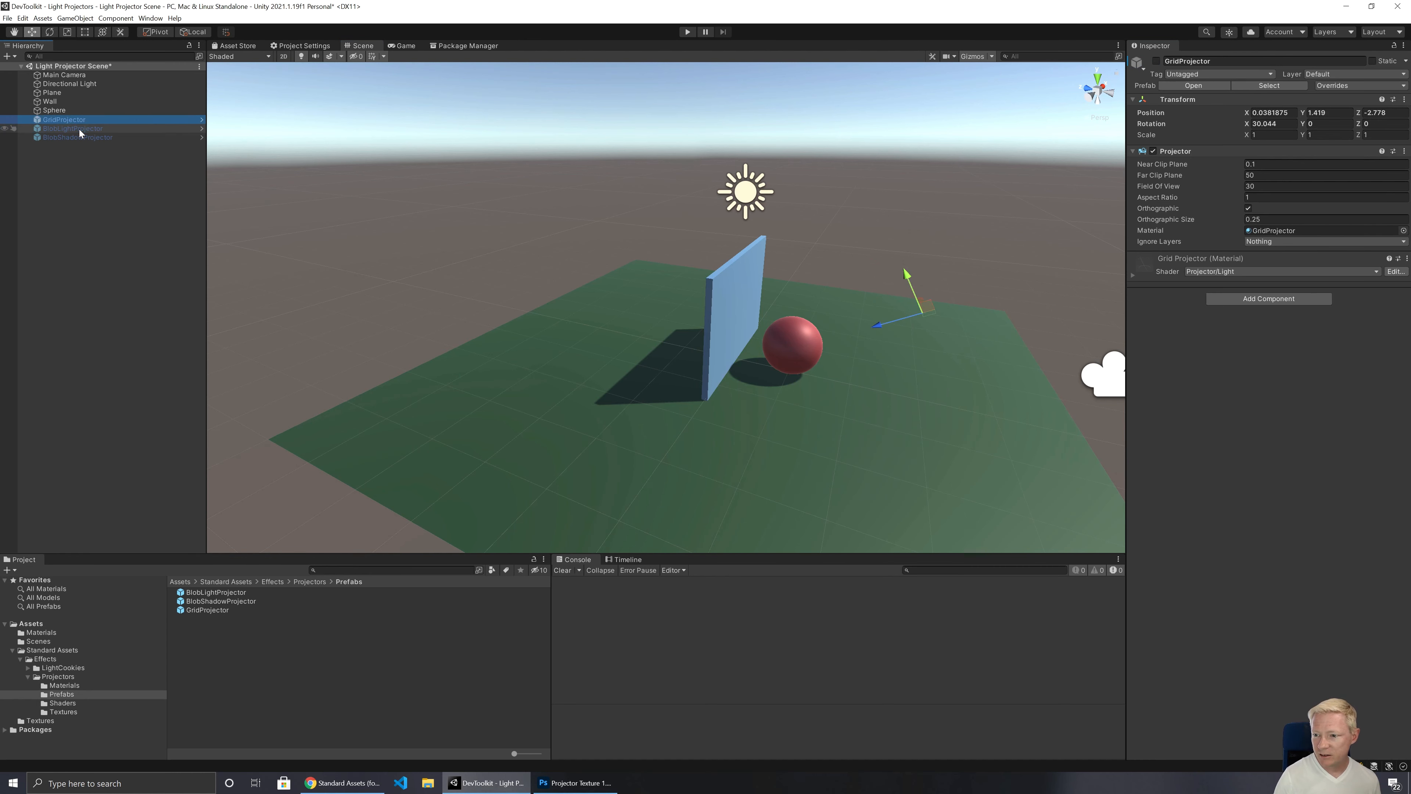
{"action": "key", "text": "Down"}
{"action": "key", "text": "Down"}
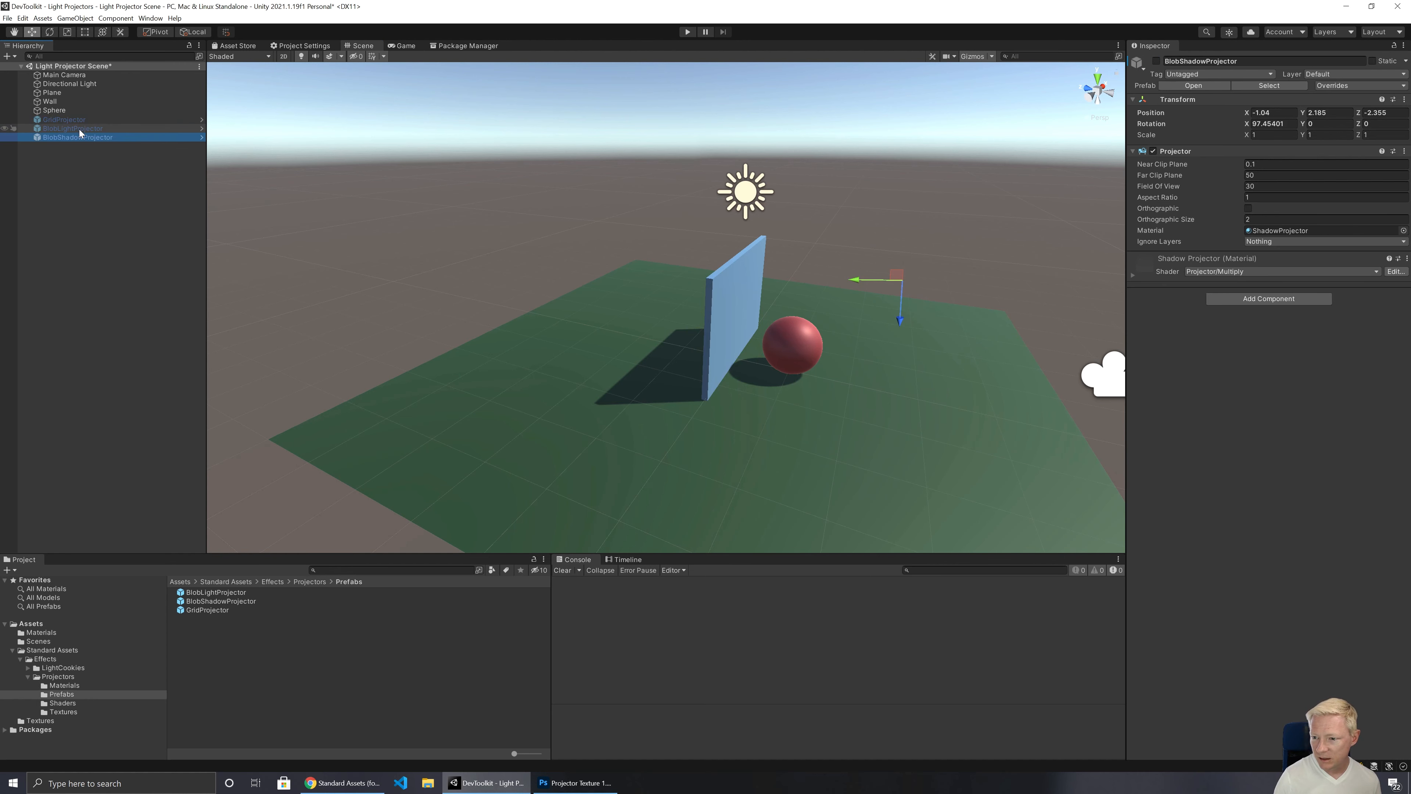
{"action": "key", "text": "Up"}
{"action": "key", "text": "Up"}
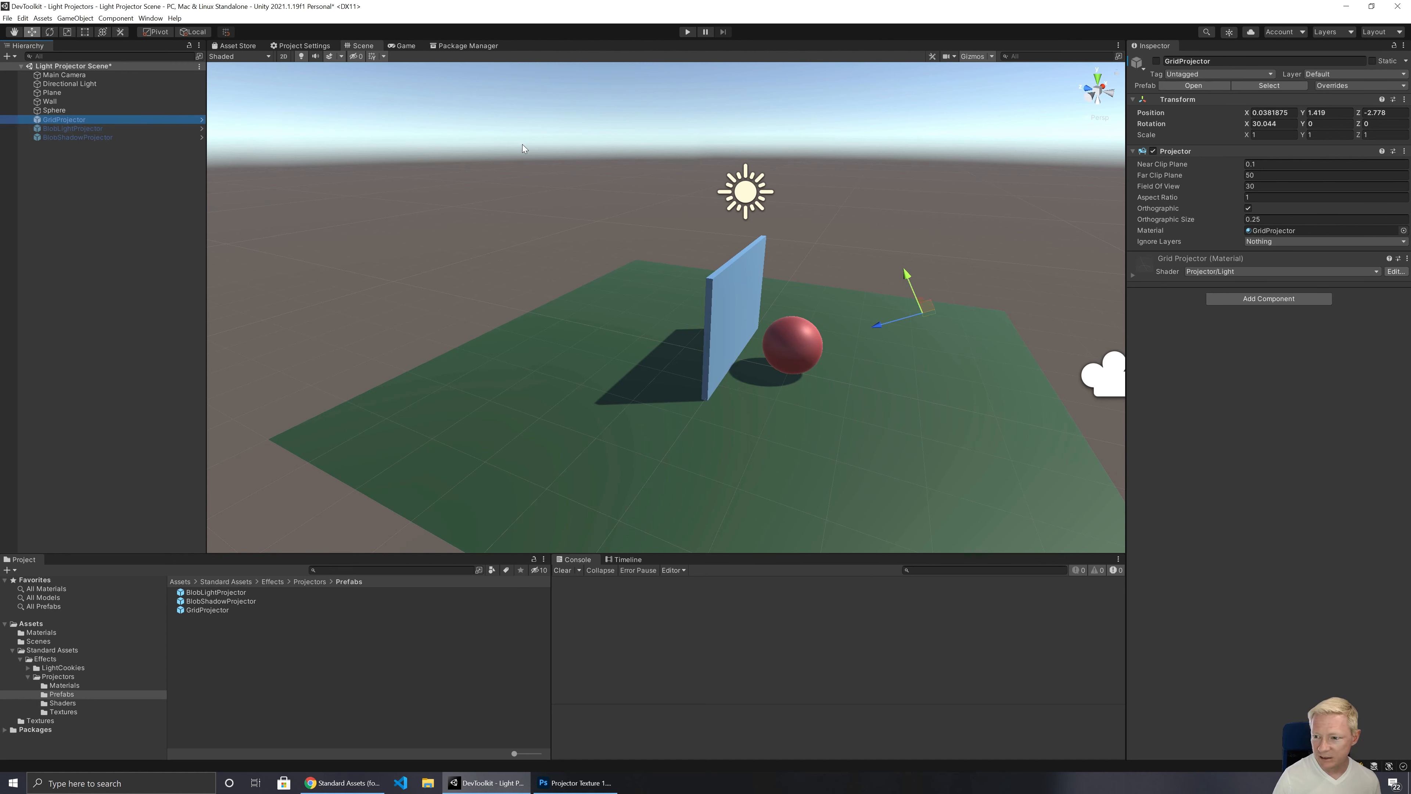
{"action": "key", "text": "Down"}
{"action": "key", "text": "Down"}
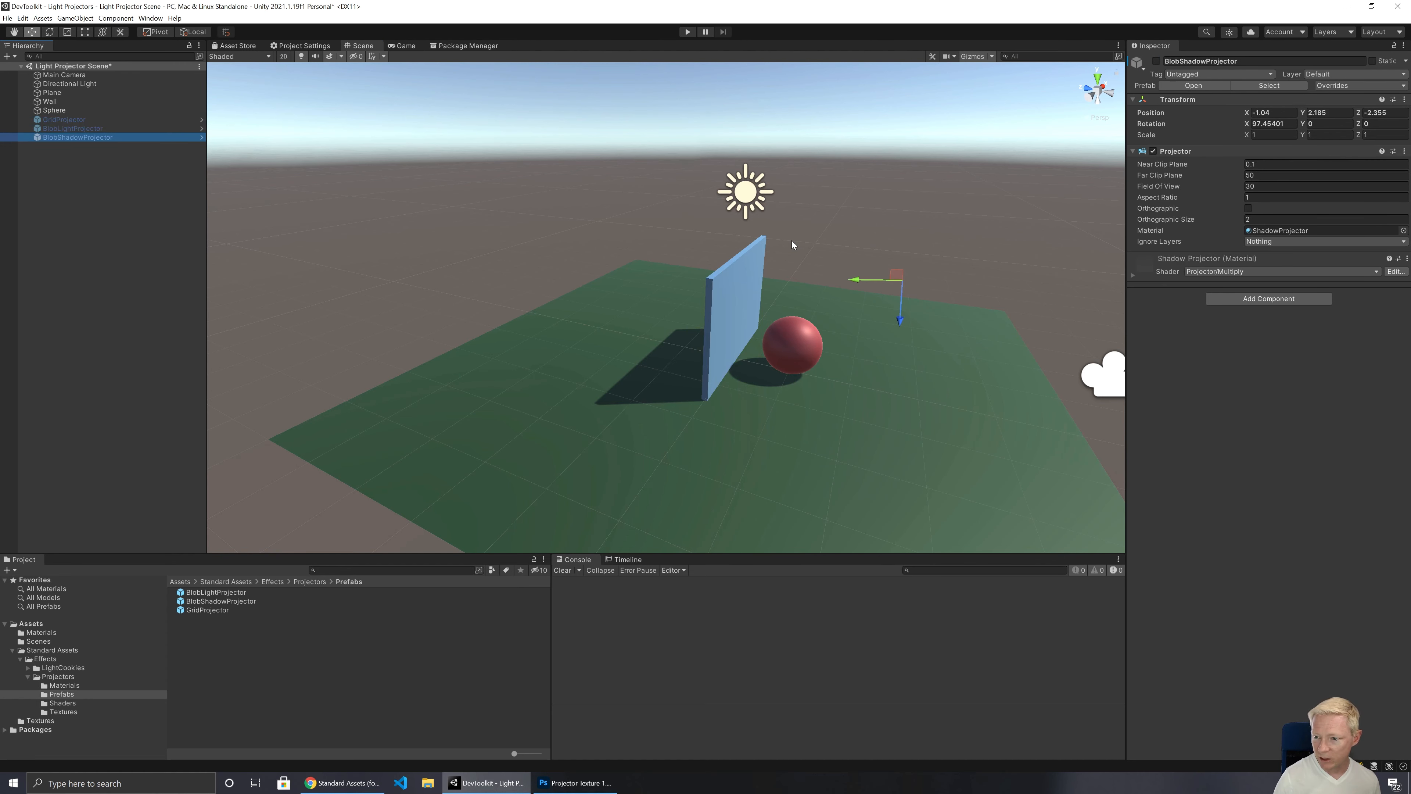
{"action": "key", "text": "Up"}
{"action": "key", "text": "Up"}
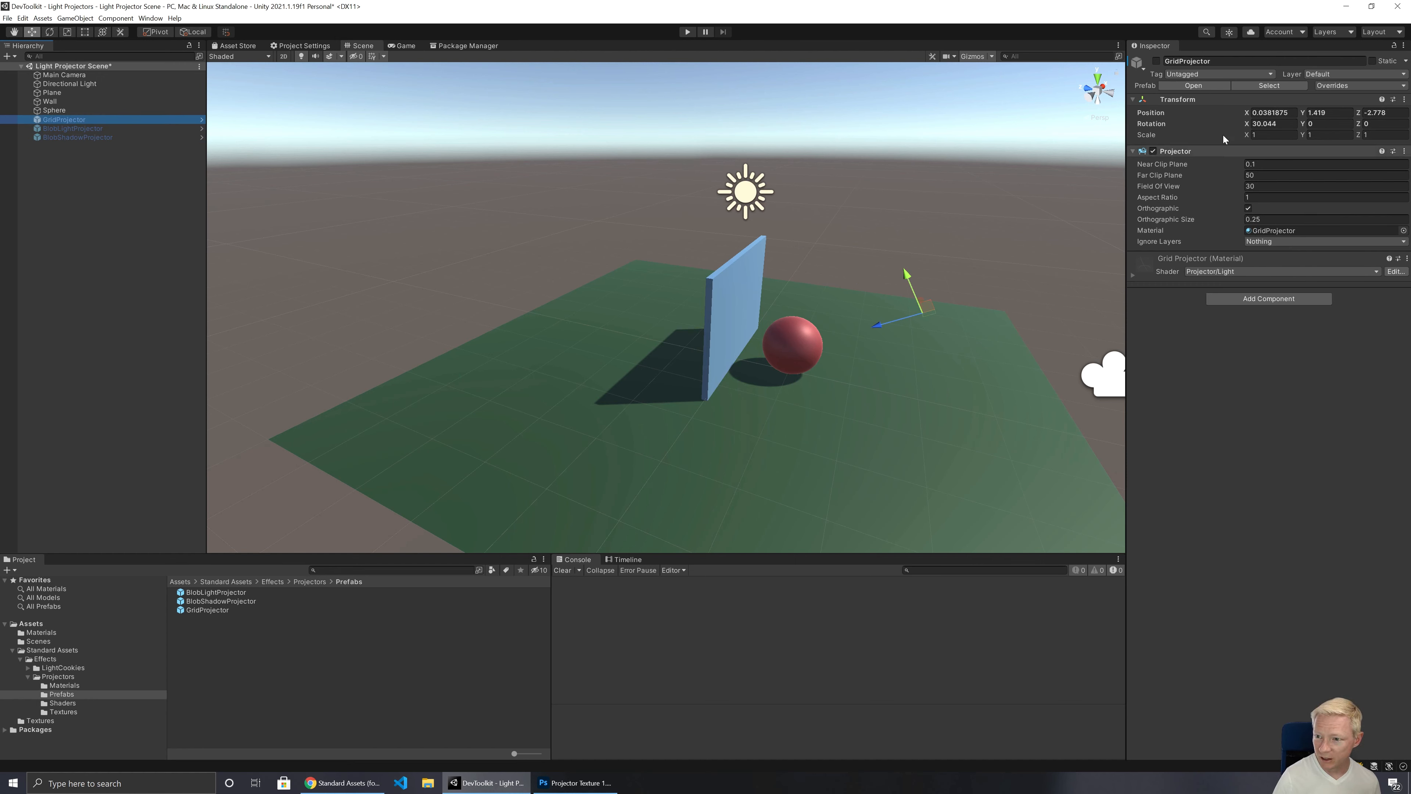
Step: With the GridProjector temporarily active, turn Orthographic off and on to compare both projections in the Game view
{"action": "left_click", "coordinate": [1156, 61]}
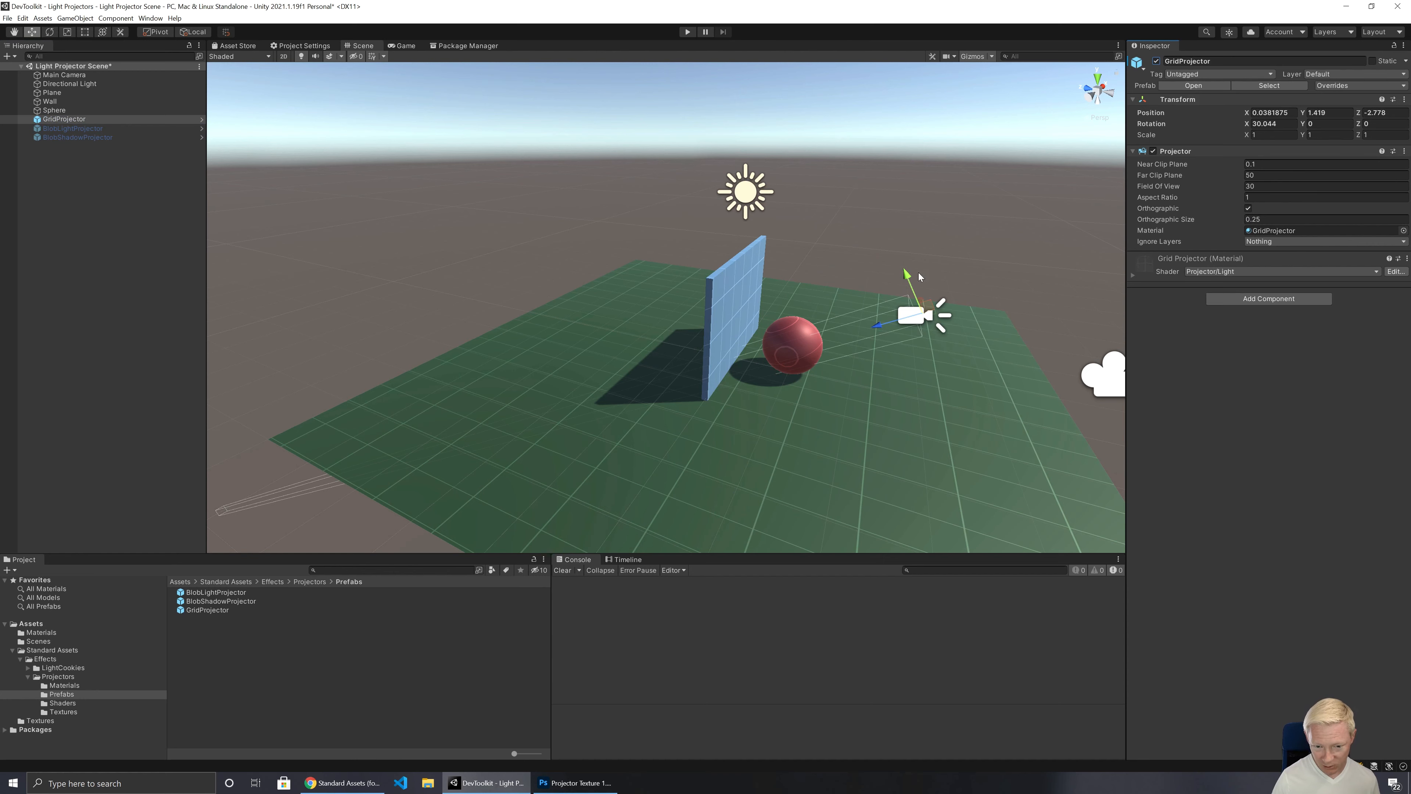
{"action": "left_click", "coordinate": [406, 45]}
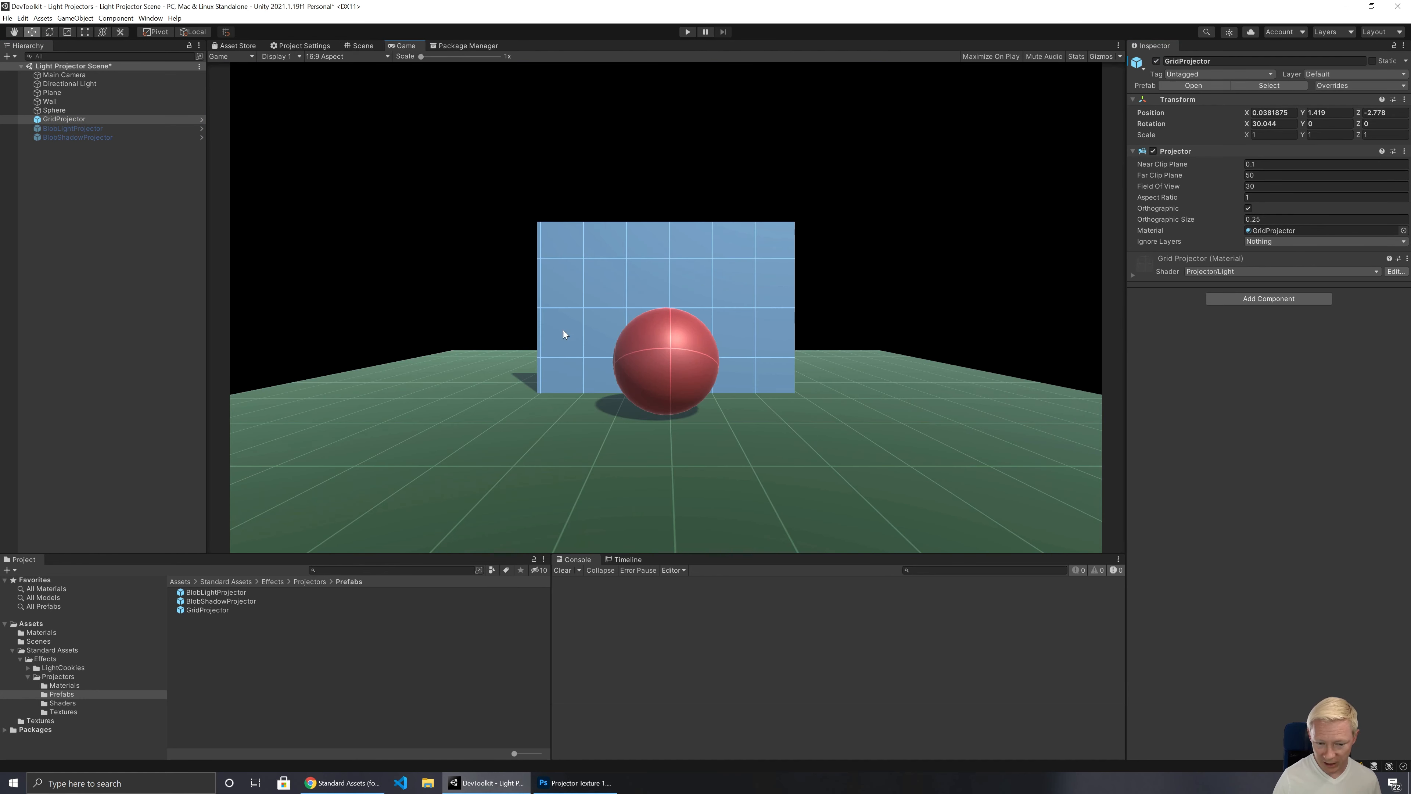
{"action": "left_click", "coordinate": [1248, 209]}
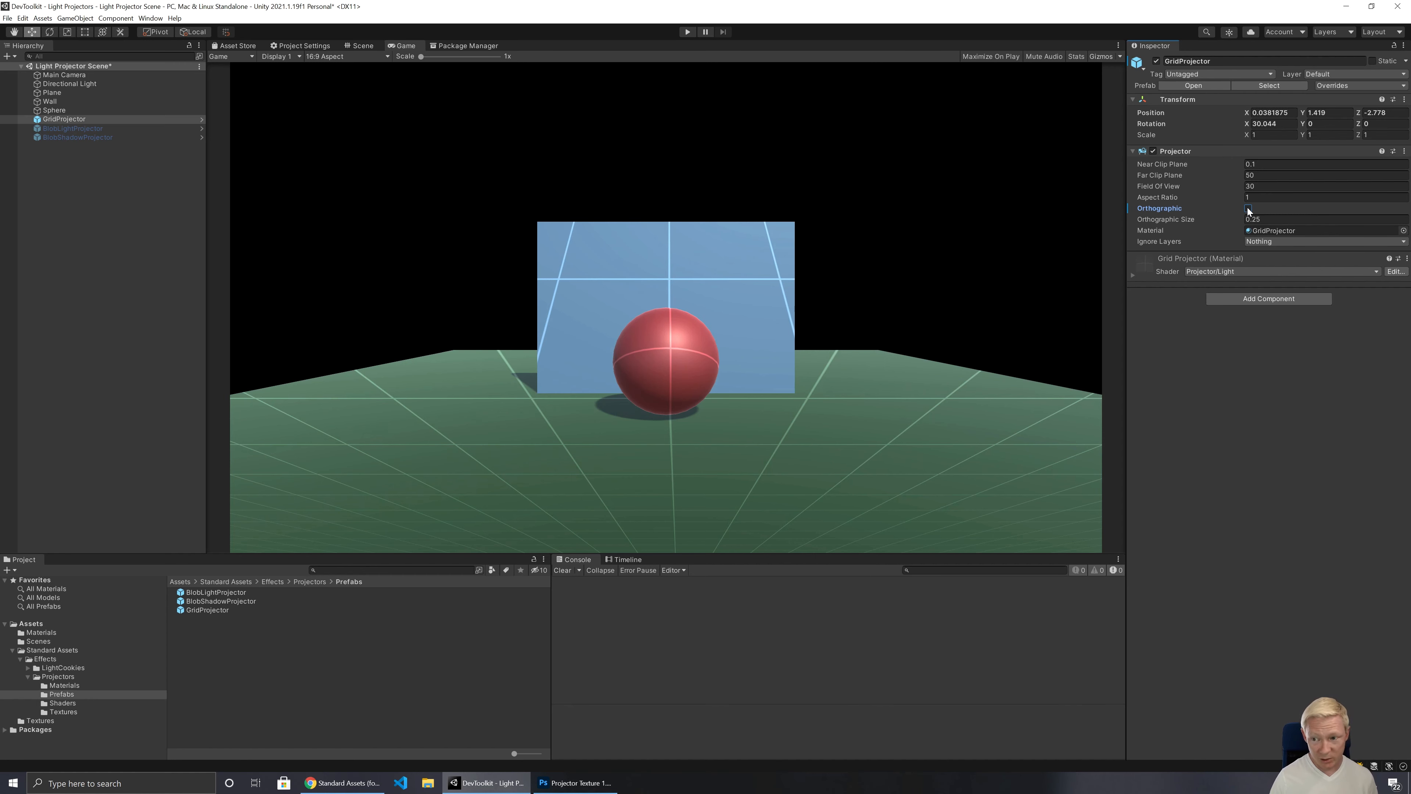
{"action": "left_click", "coordinate": [1248, 209]}
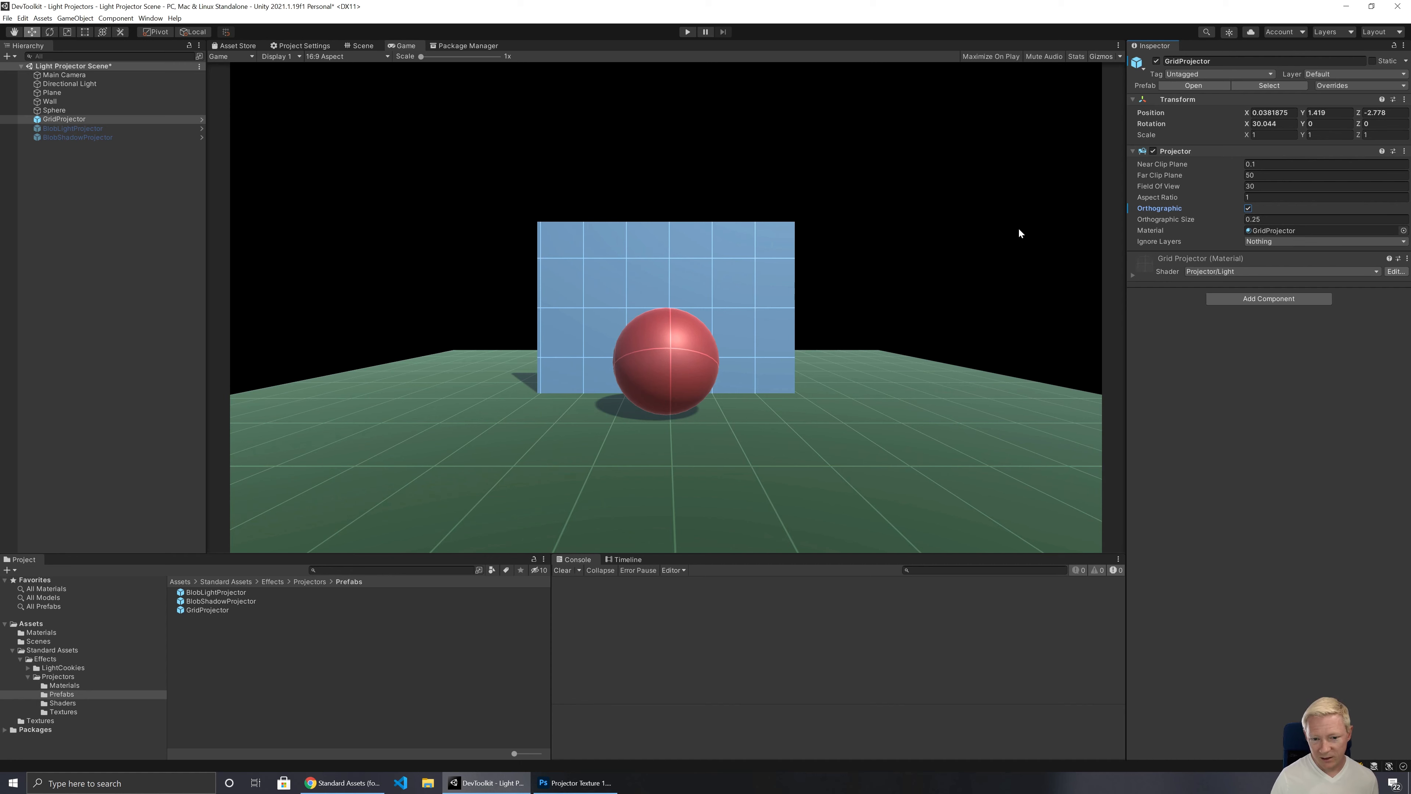
{"action": "left_click", "coordinate": [572, 288]}
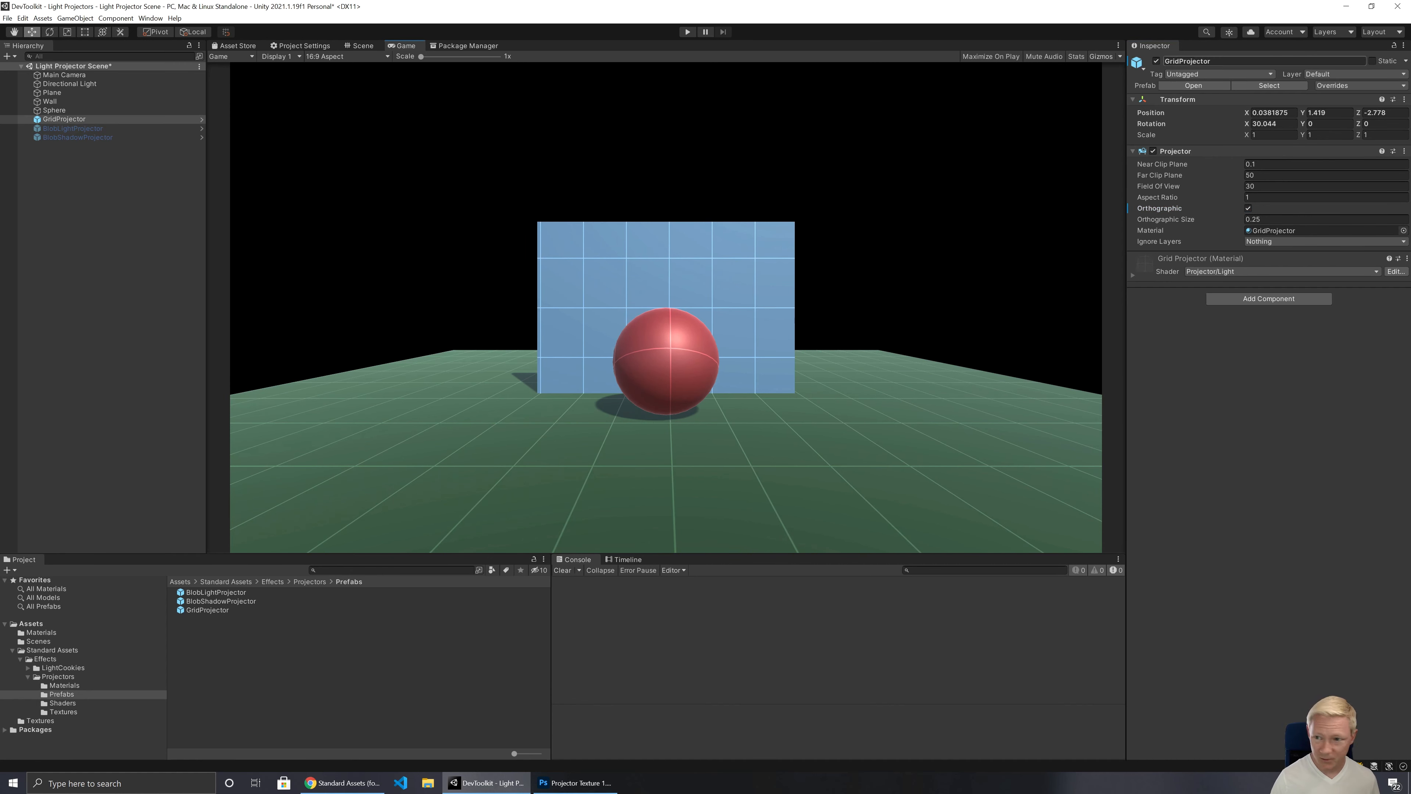
{"action": "key", "text": "alt+shift+a"}
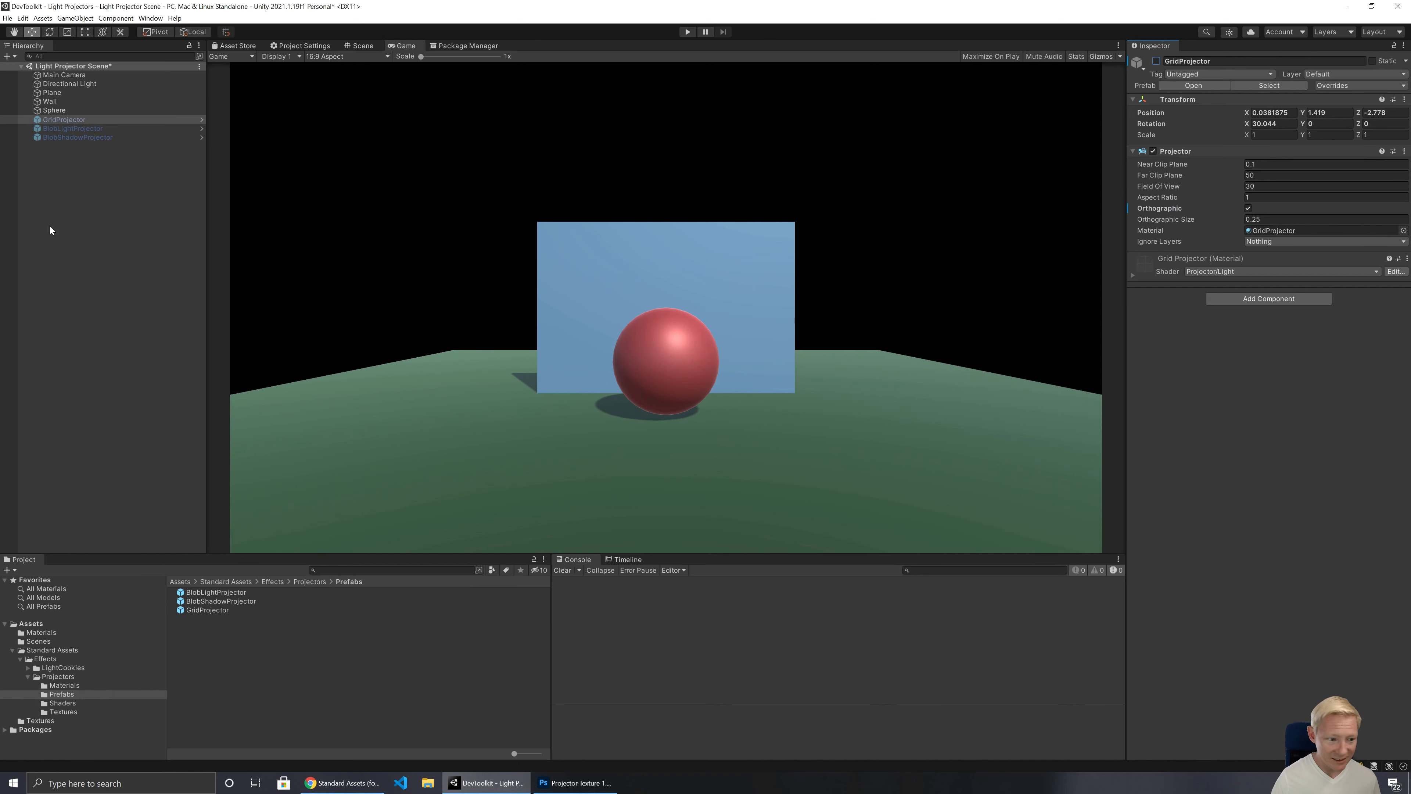
Step: Compare the shader, cookie and falloff settings of the GridProjector, LightProjector and ShadowProjector materials under Standard Assets > Effects > Projectors > Materials
{"action": "left_click", "coordinate": [45, 687]}
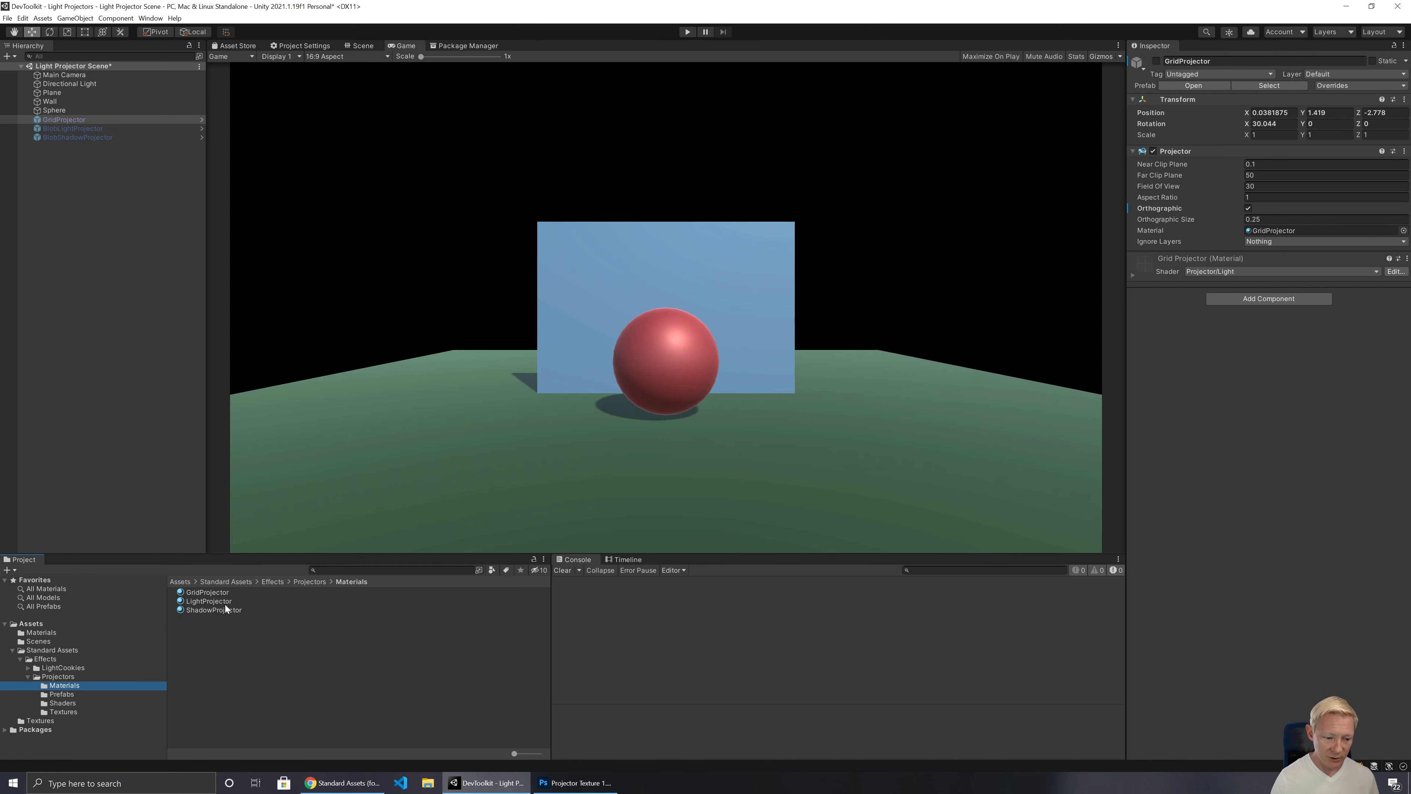
{"action": "left_click", "coordinate": [214, 591]}
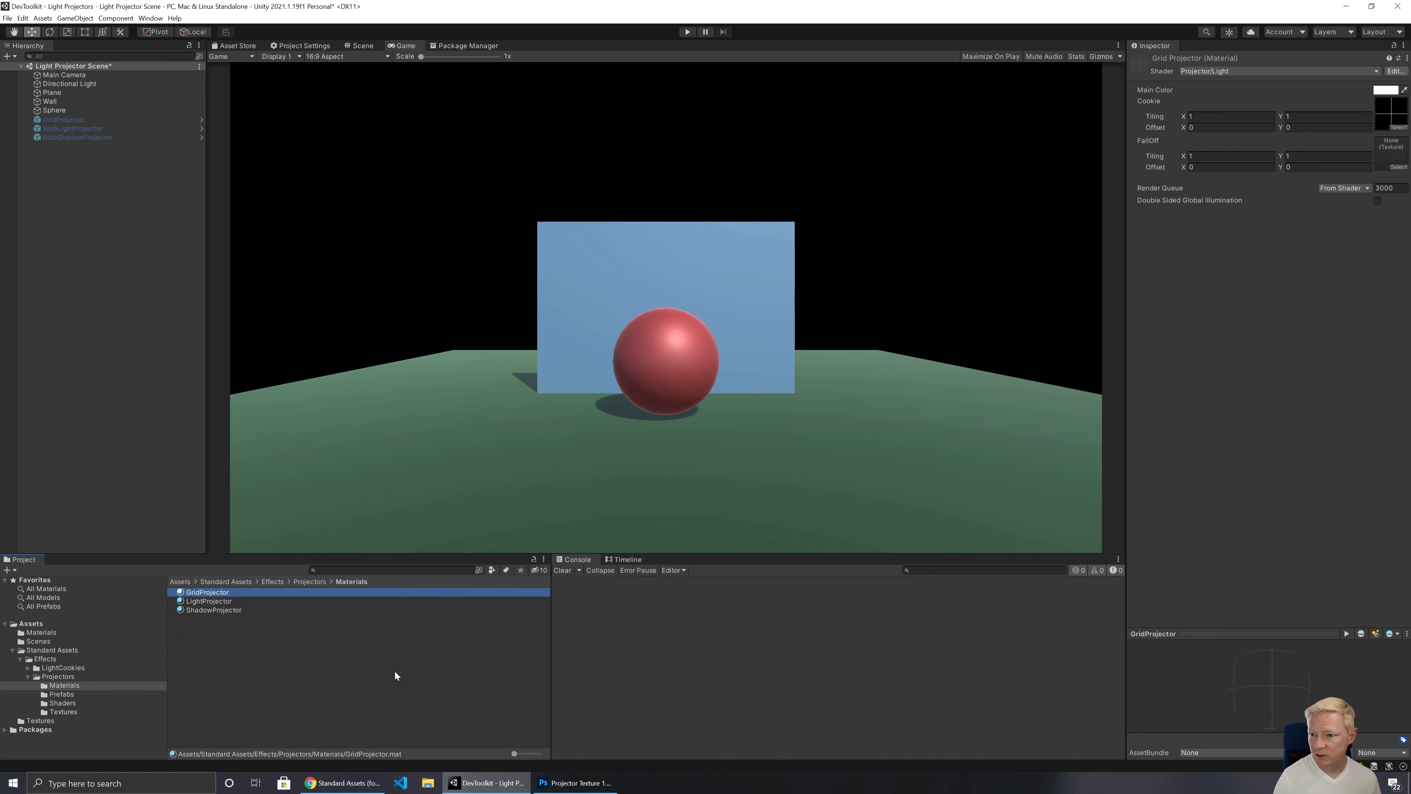
{"action": "key", "text": "Down"}
{"action": "key", "text": "Down"}
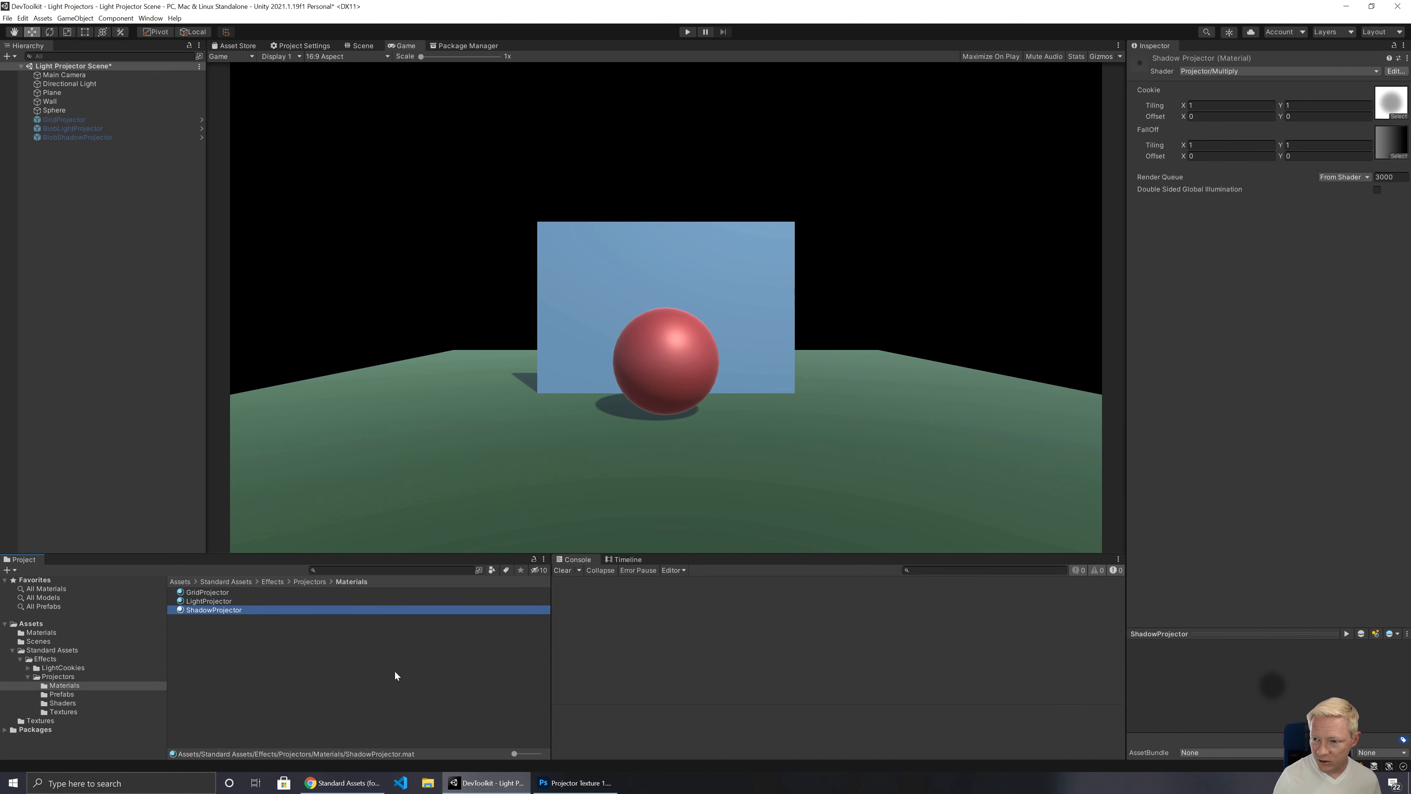
{"action": "key", "text": "Up"}
{"action": "key", "text": "Up"}
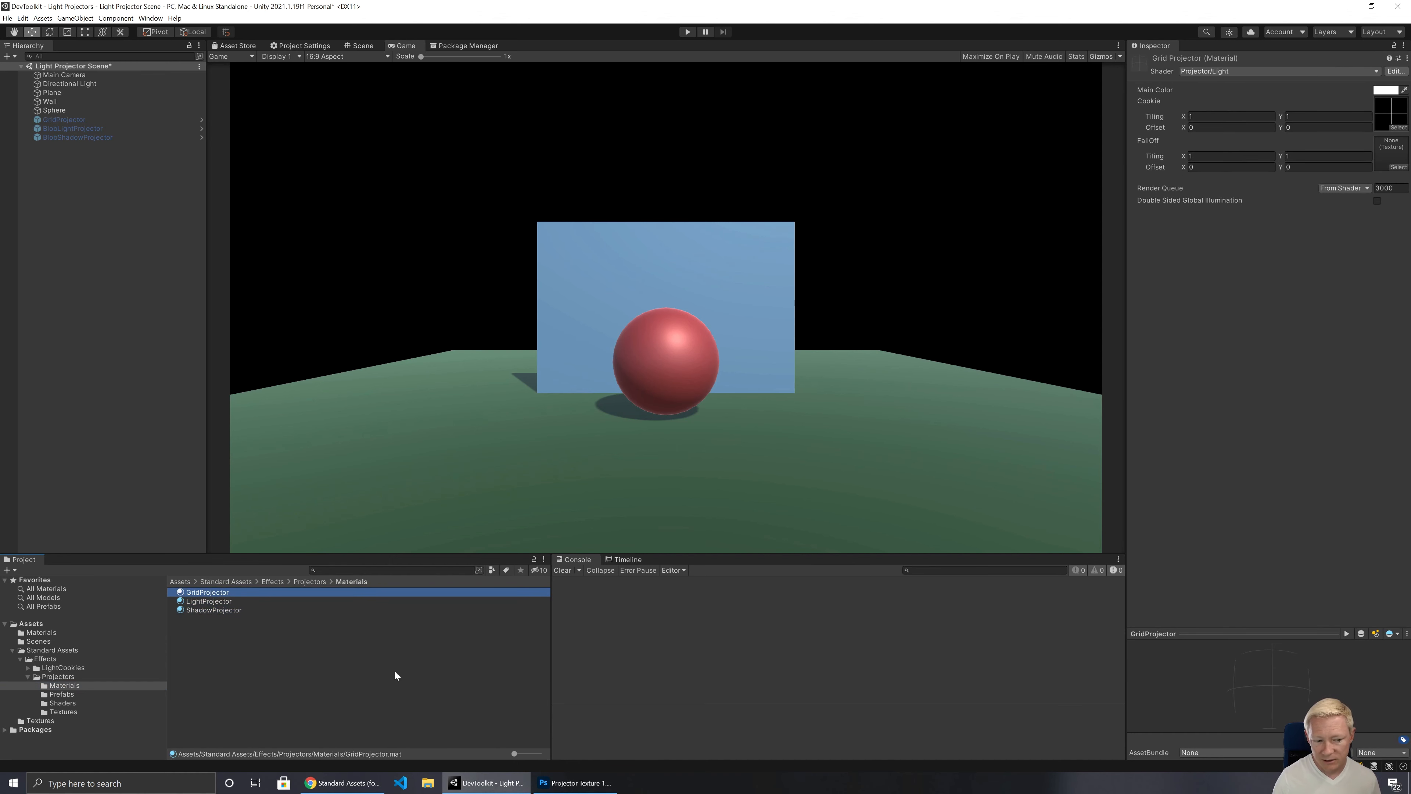
{"action": "key", "text": "Down"}
{"action": "key", "text": "Down"}
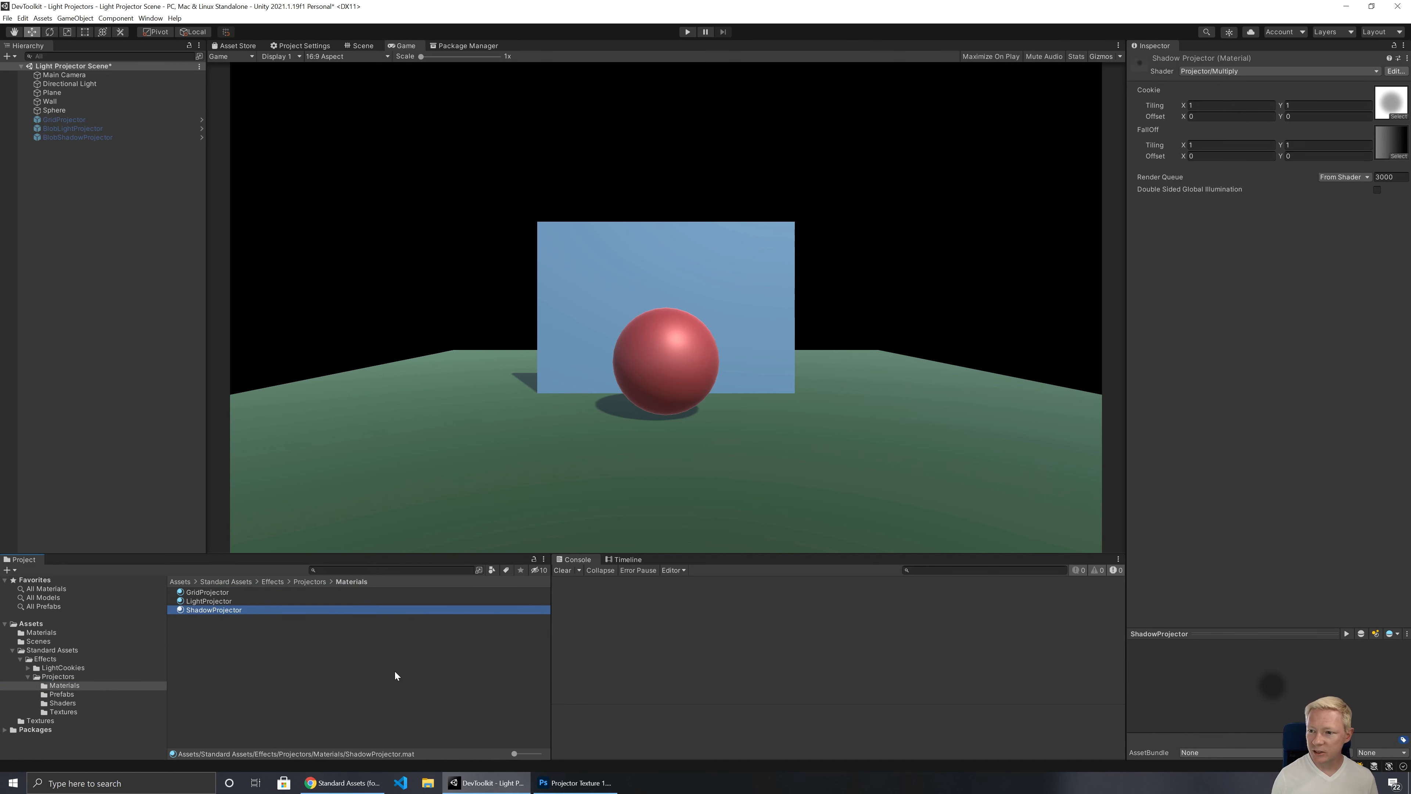
{"action": "key", "text": "Up"}
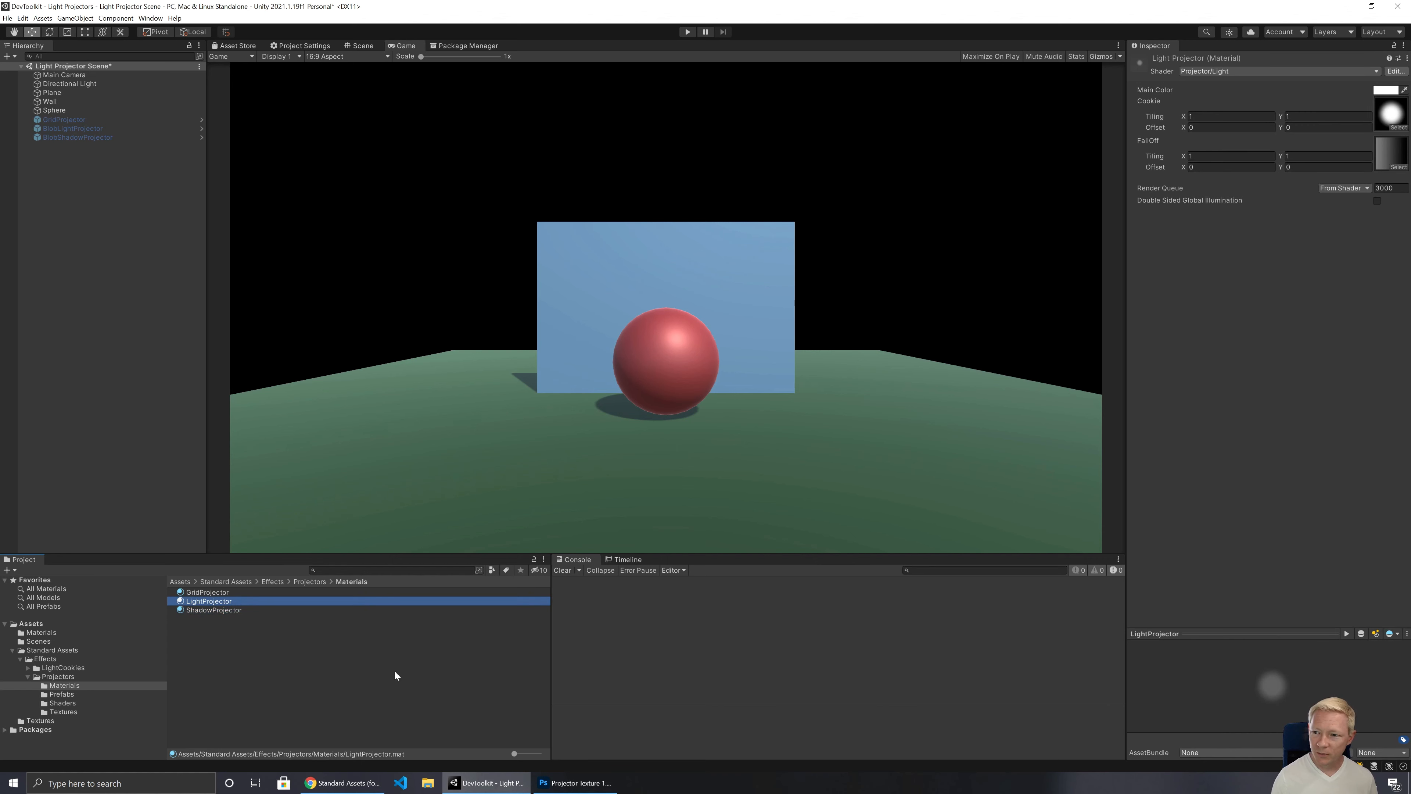
Step: Review the GridProjector and LightProjector materials once more, along with the GridProjector object's Projector component settings
{"action": "key", "text": "Up"}
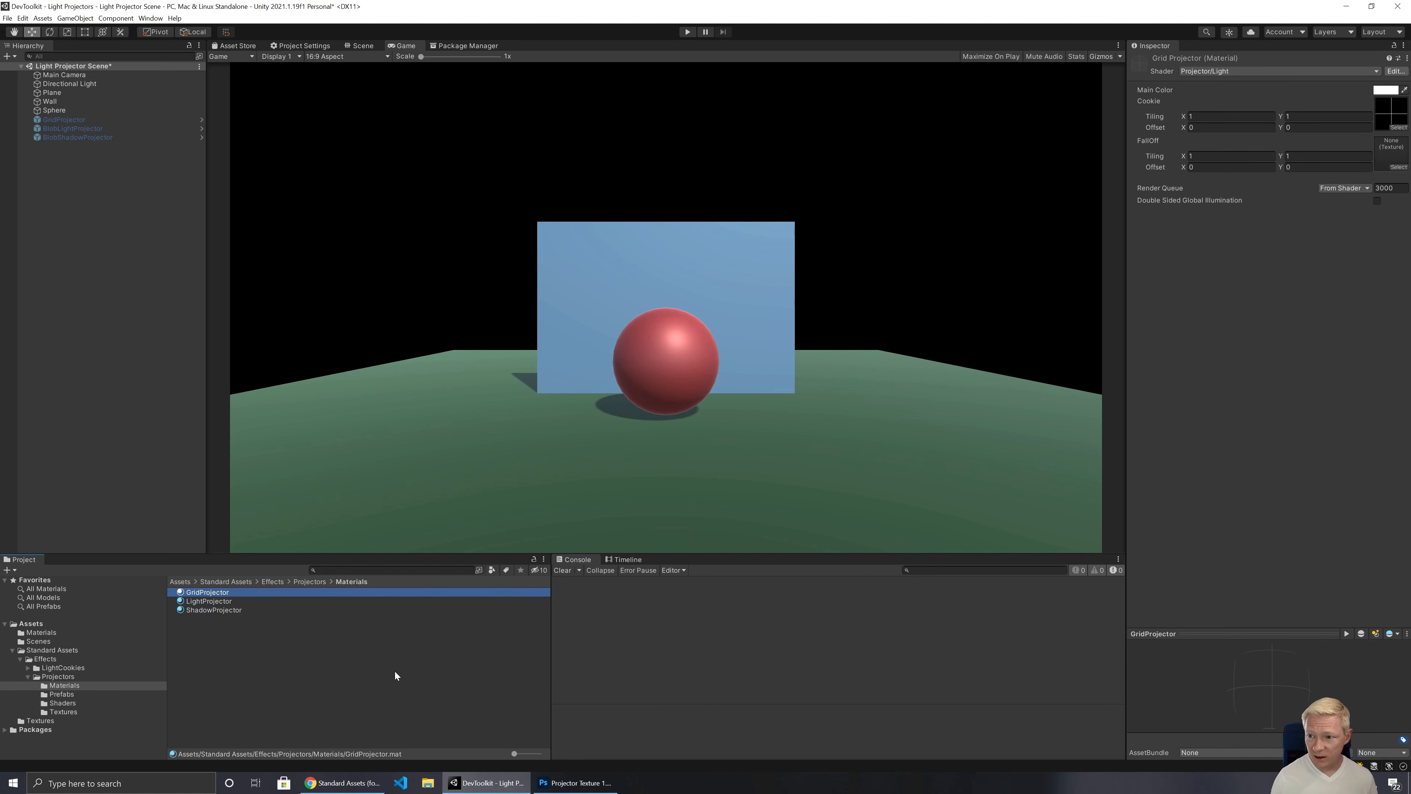
{"action": "key", "text": "Down"}
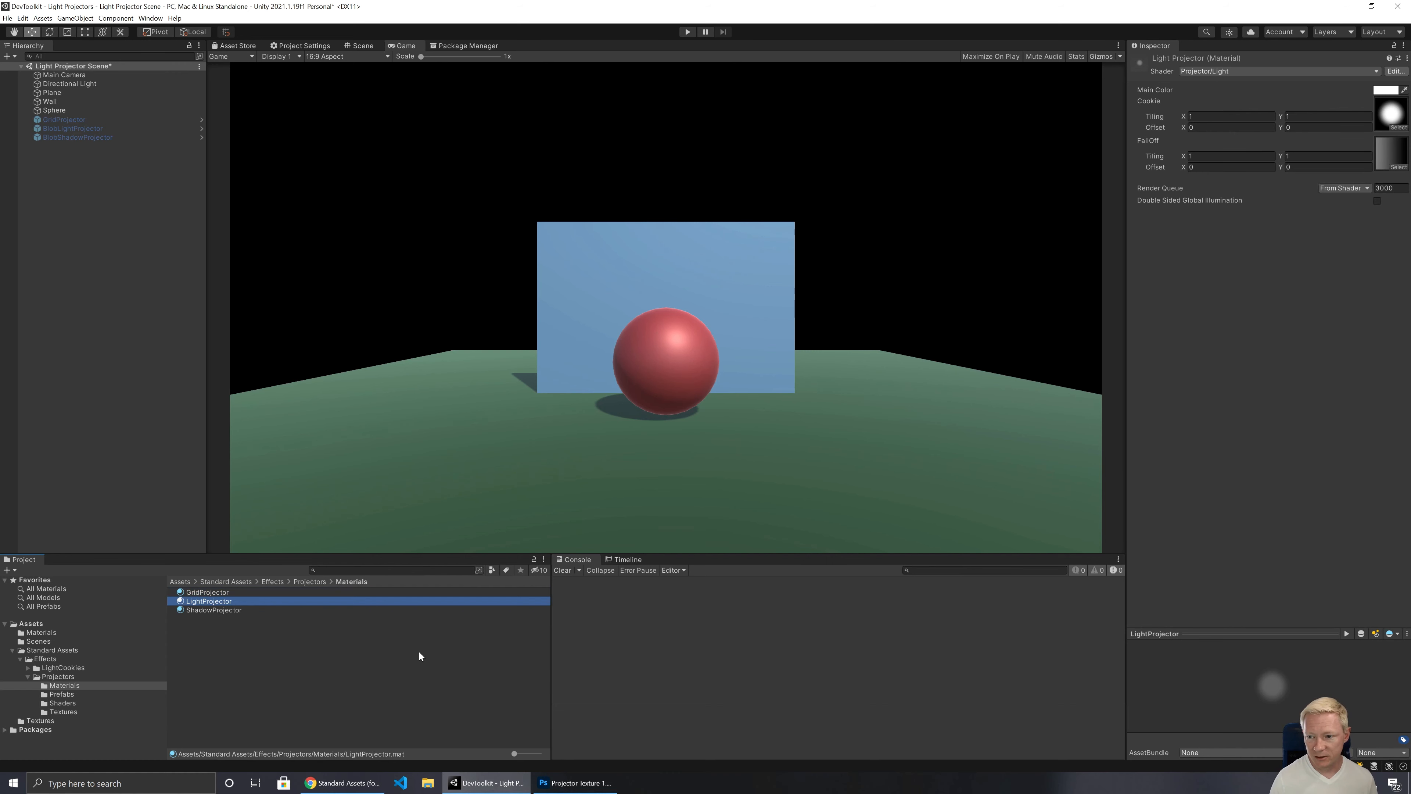
{"action": "key", "text": "Down"}
{"action": "key", "text": "Up"}
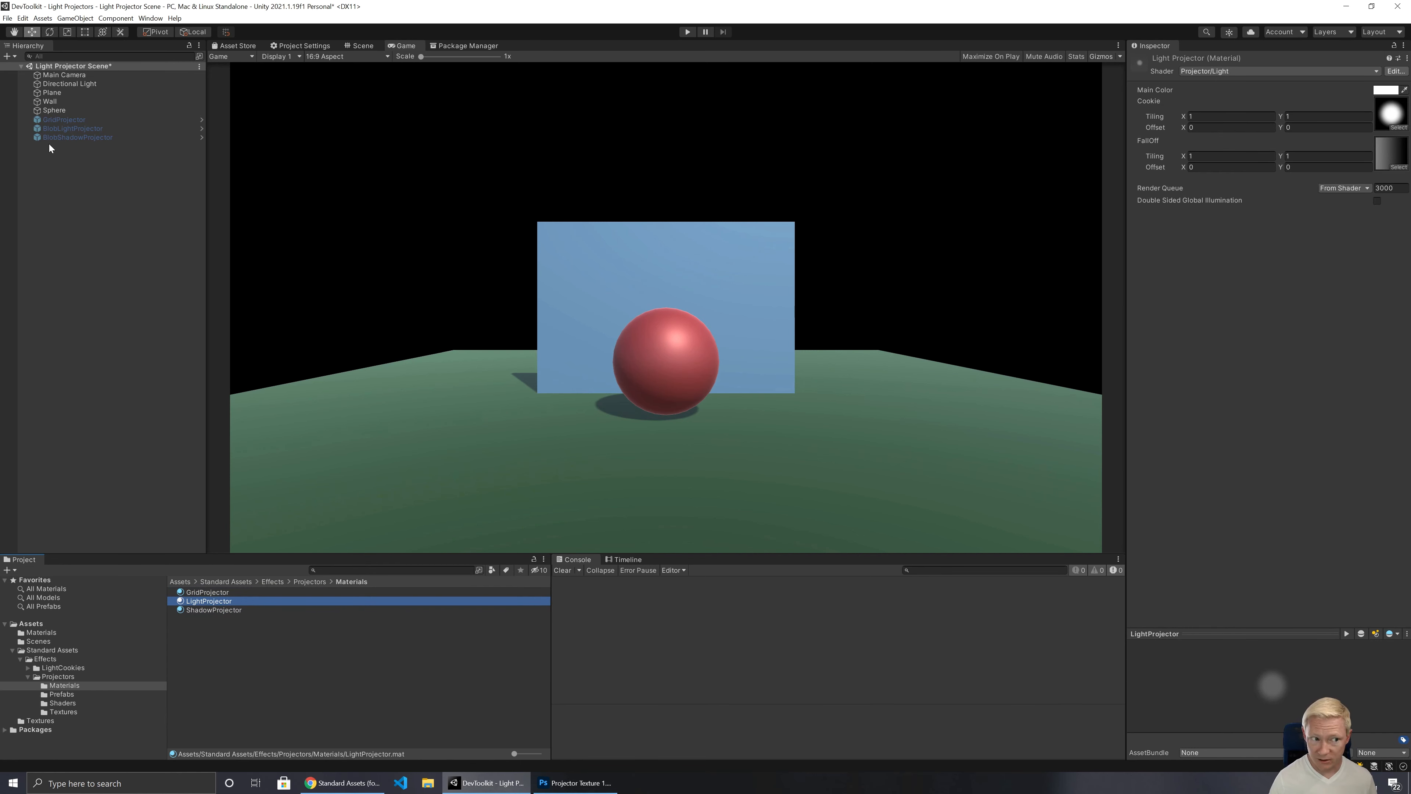
{"action": "left_click", "coordinate": [64, 120]}
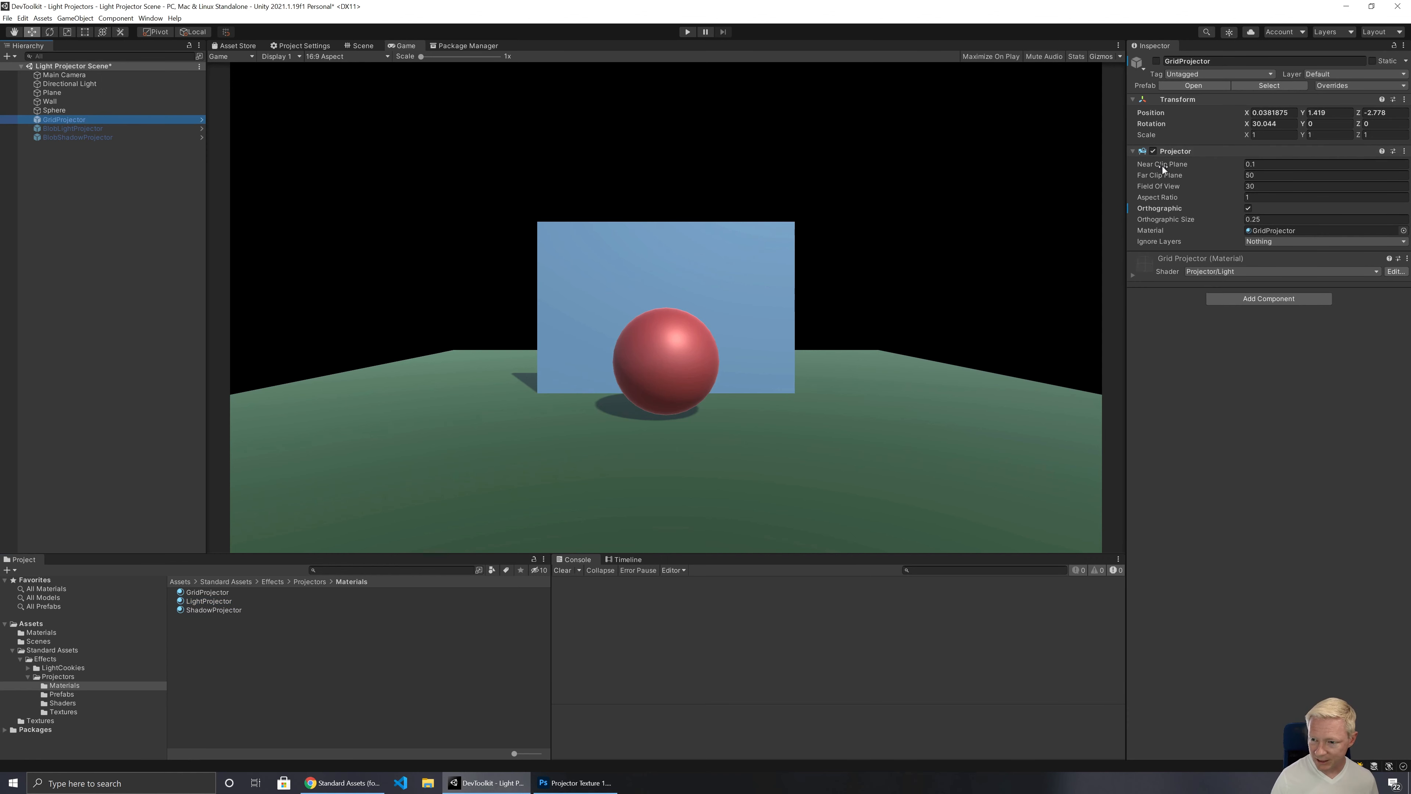
Step: Create an empty game object in the scene named Image Projector and switch to the Scene view
{"action": "left_click", "coordinate": [66, 159]}
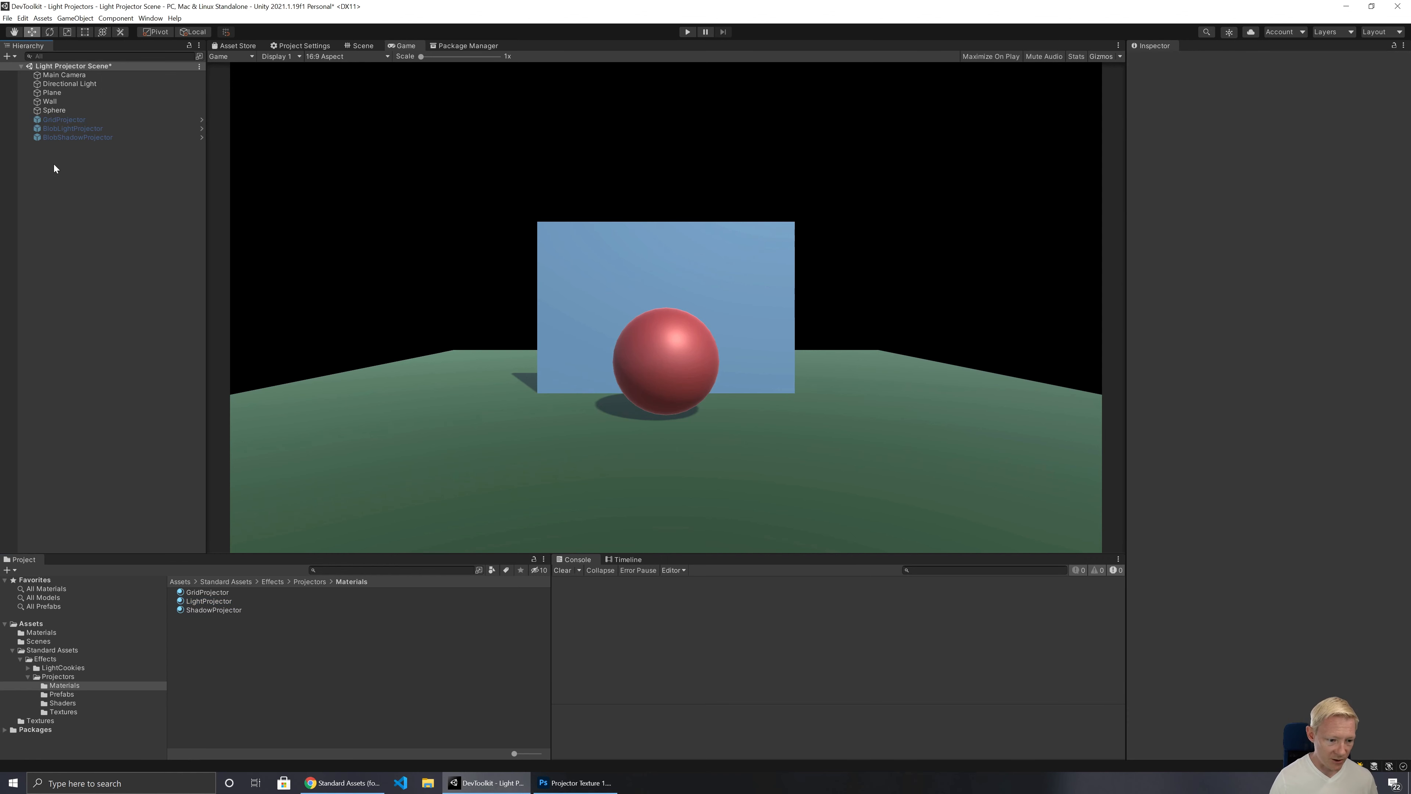
{"action": "right_click", "coordinate": [64, 168]}
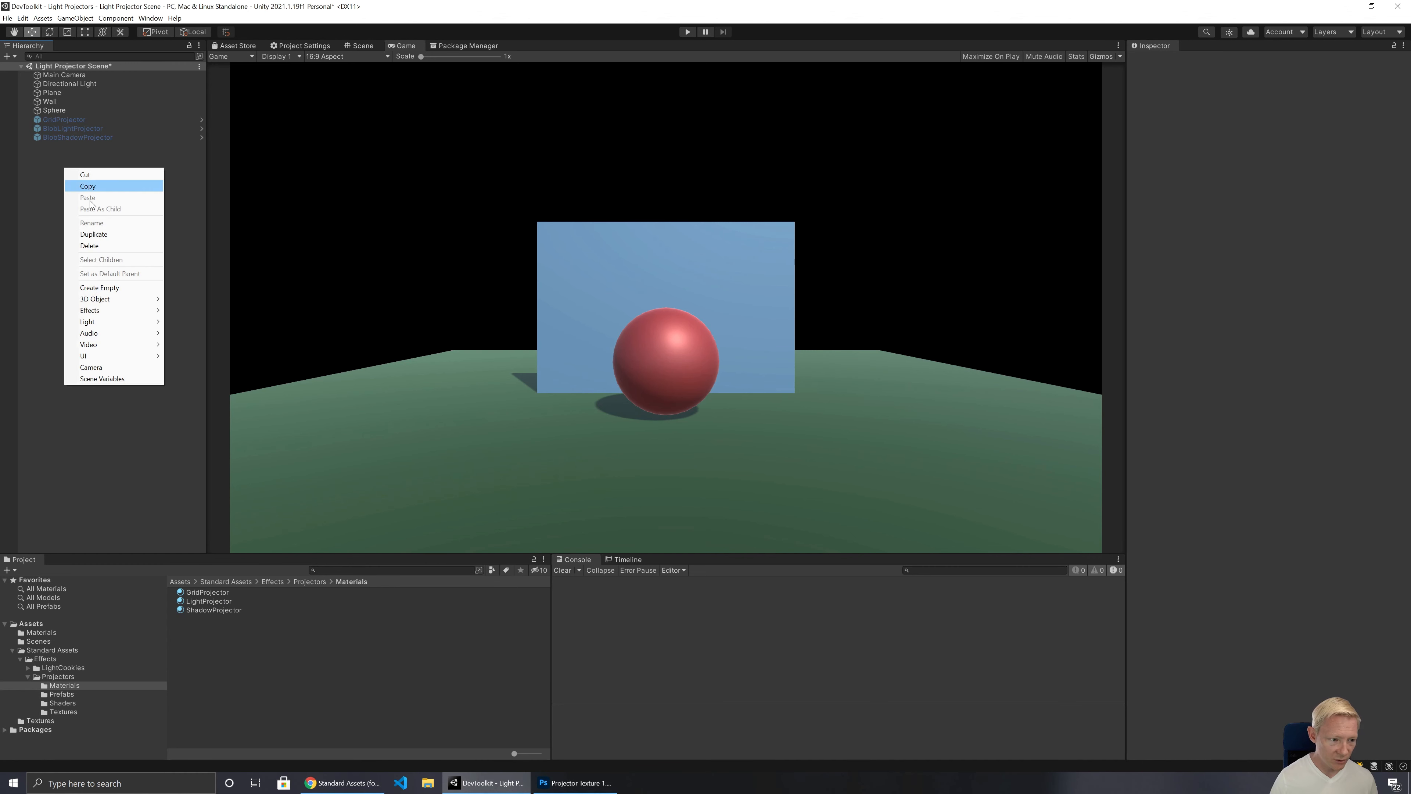
{"action": "left_click", "coordinate": [109, 287]}
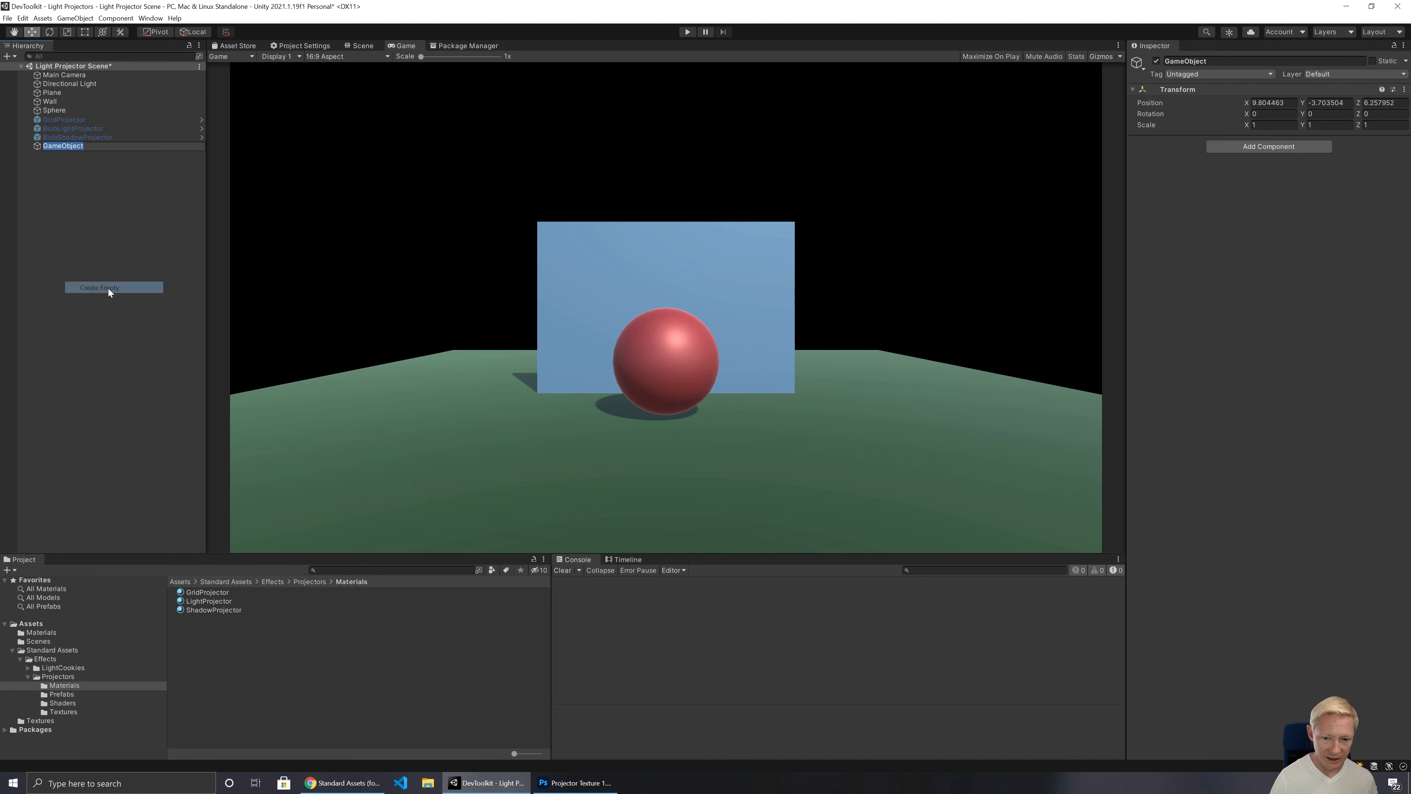
{"action": "left_click", "coordinate": [362, 49]}
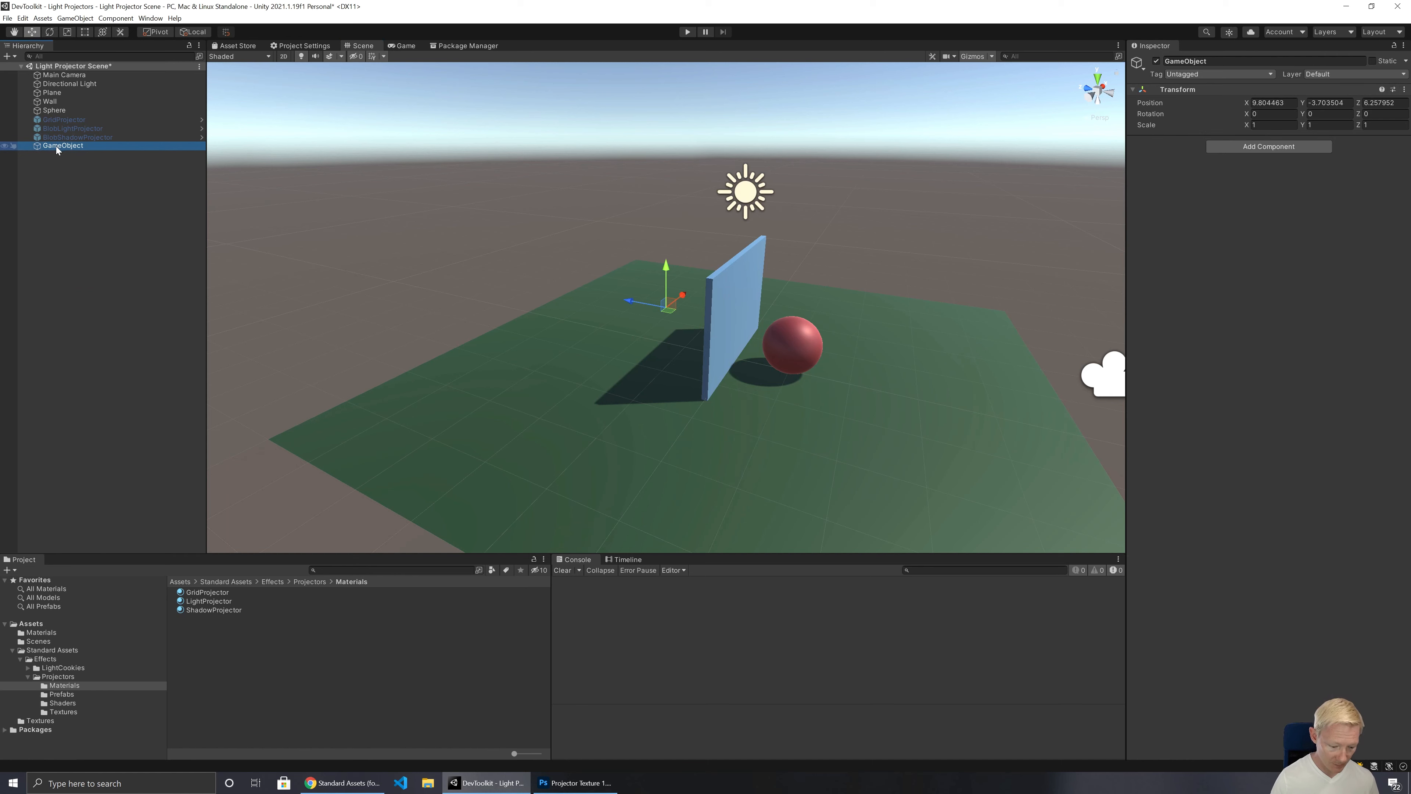
{"action": "type", "text": "Ima"}
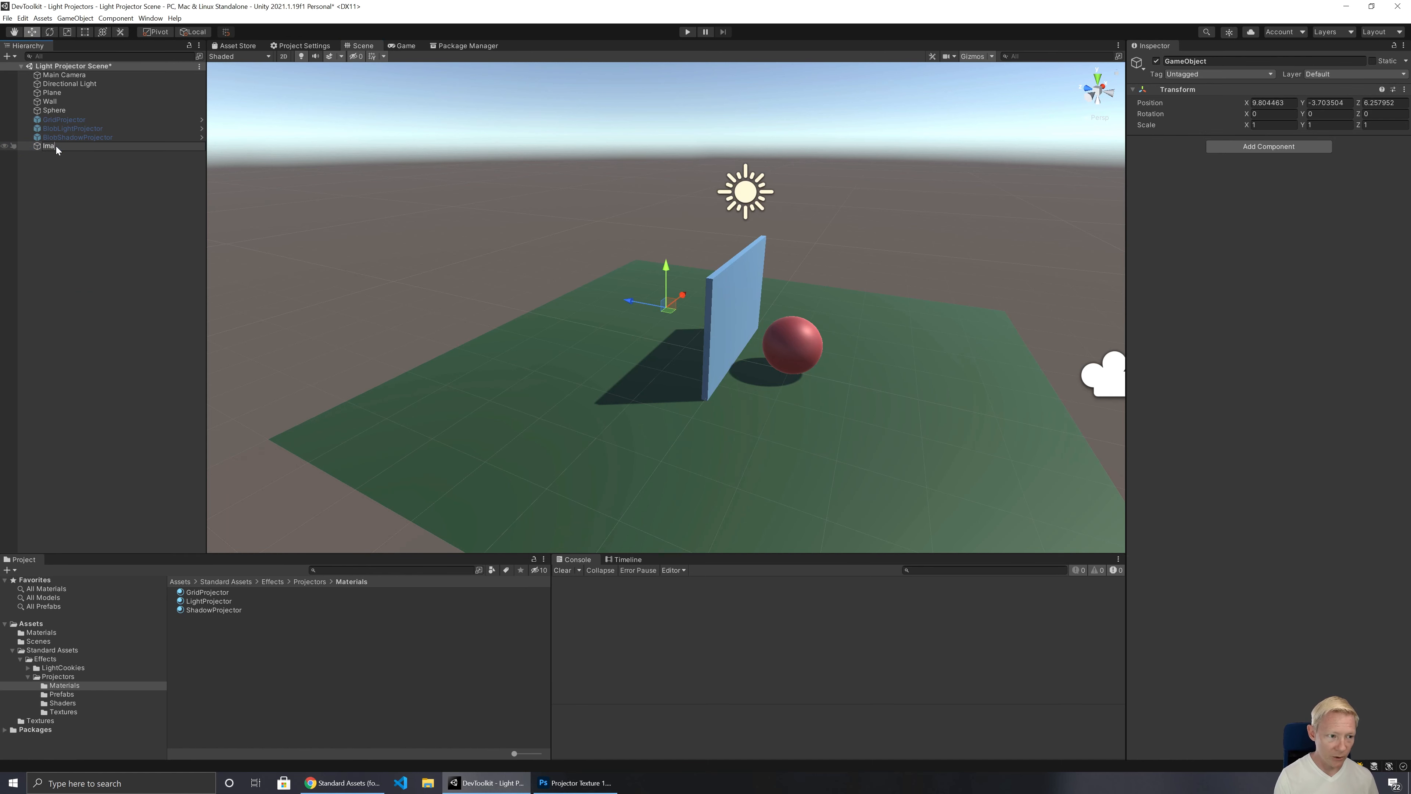
{"action": "type", "text": "ge Projec"}
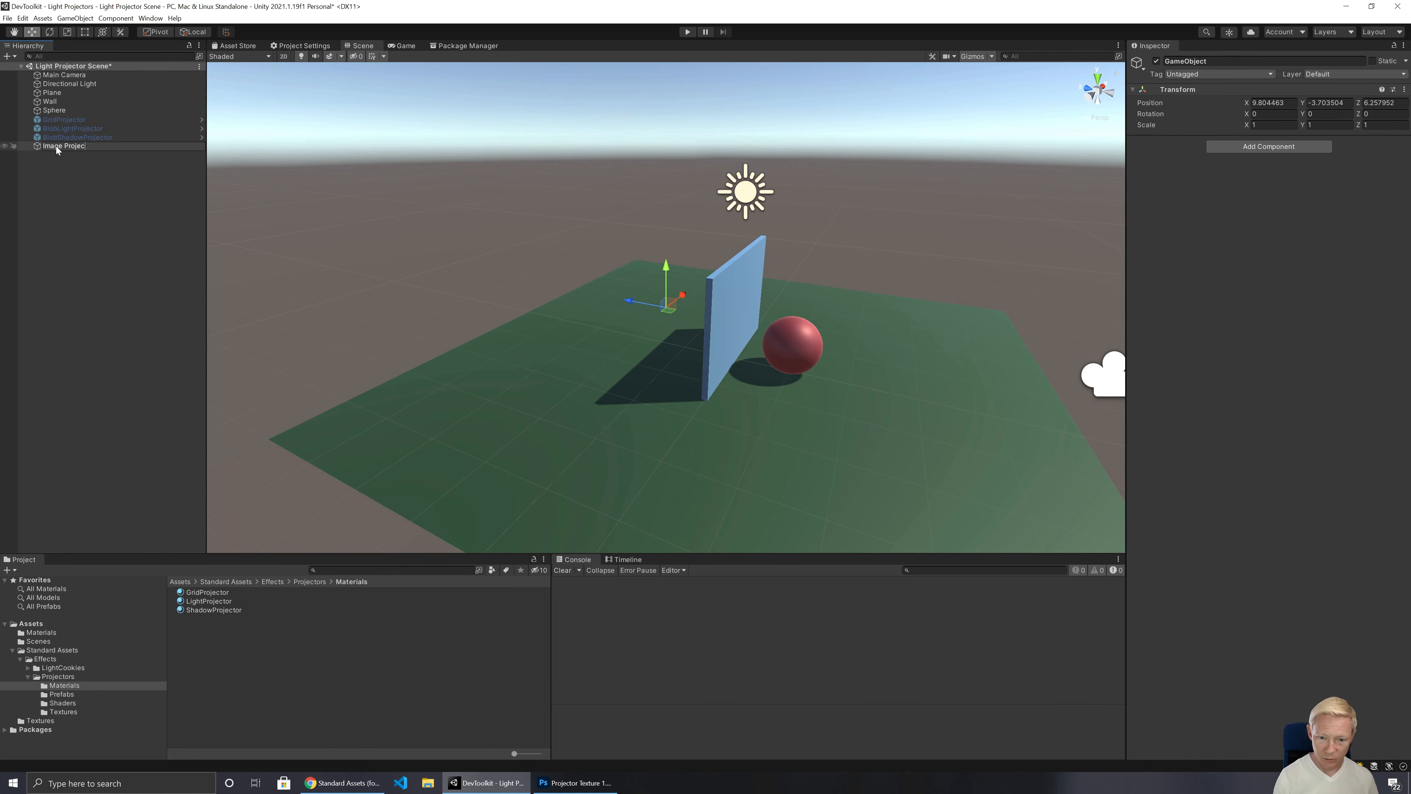
{"action": "type", "text": "tor"}
{"action": "key", "text": "Return"}
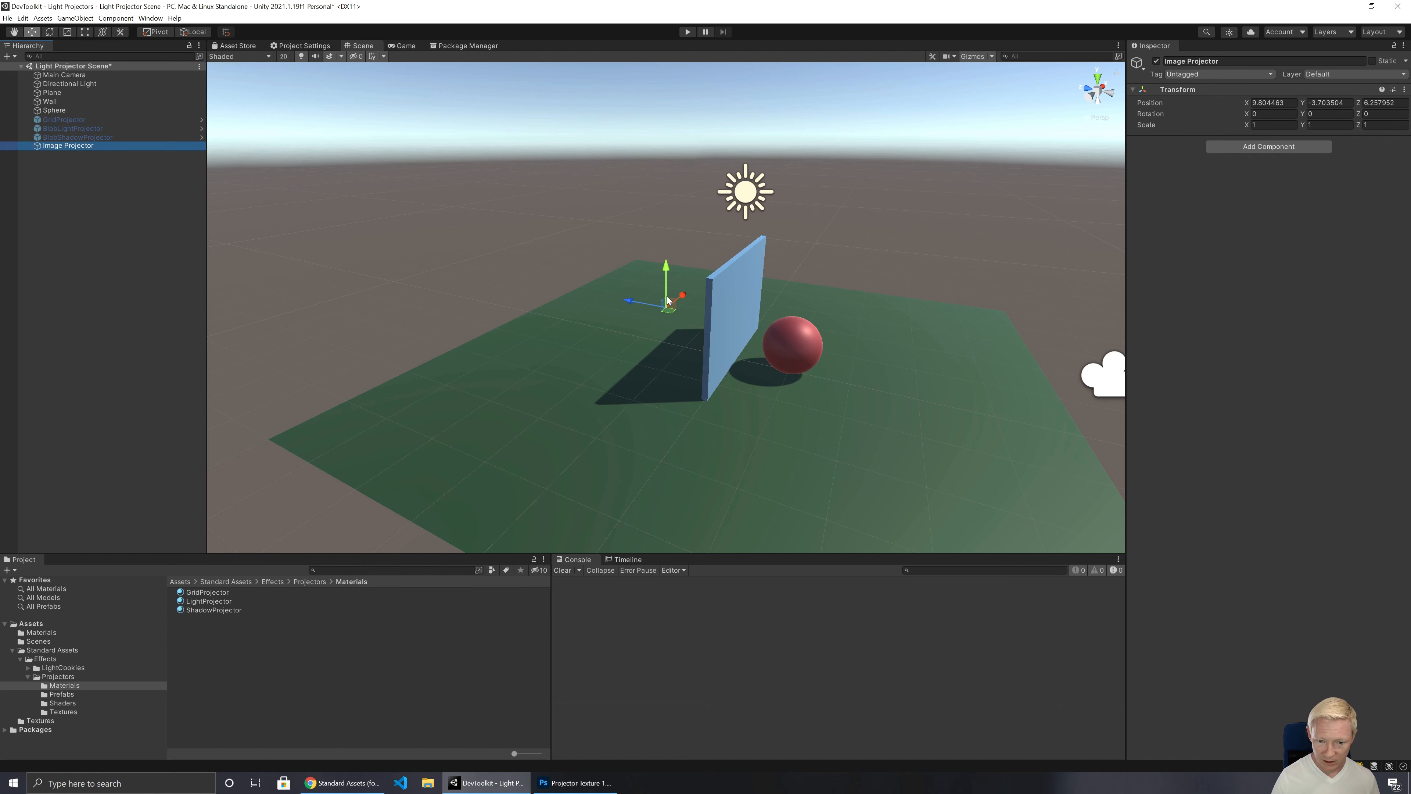
Step: Set the Image Projector's position to X 0, Y 0, Z 0
{"action": "left_click", "coordinate": [1280, 101]}
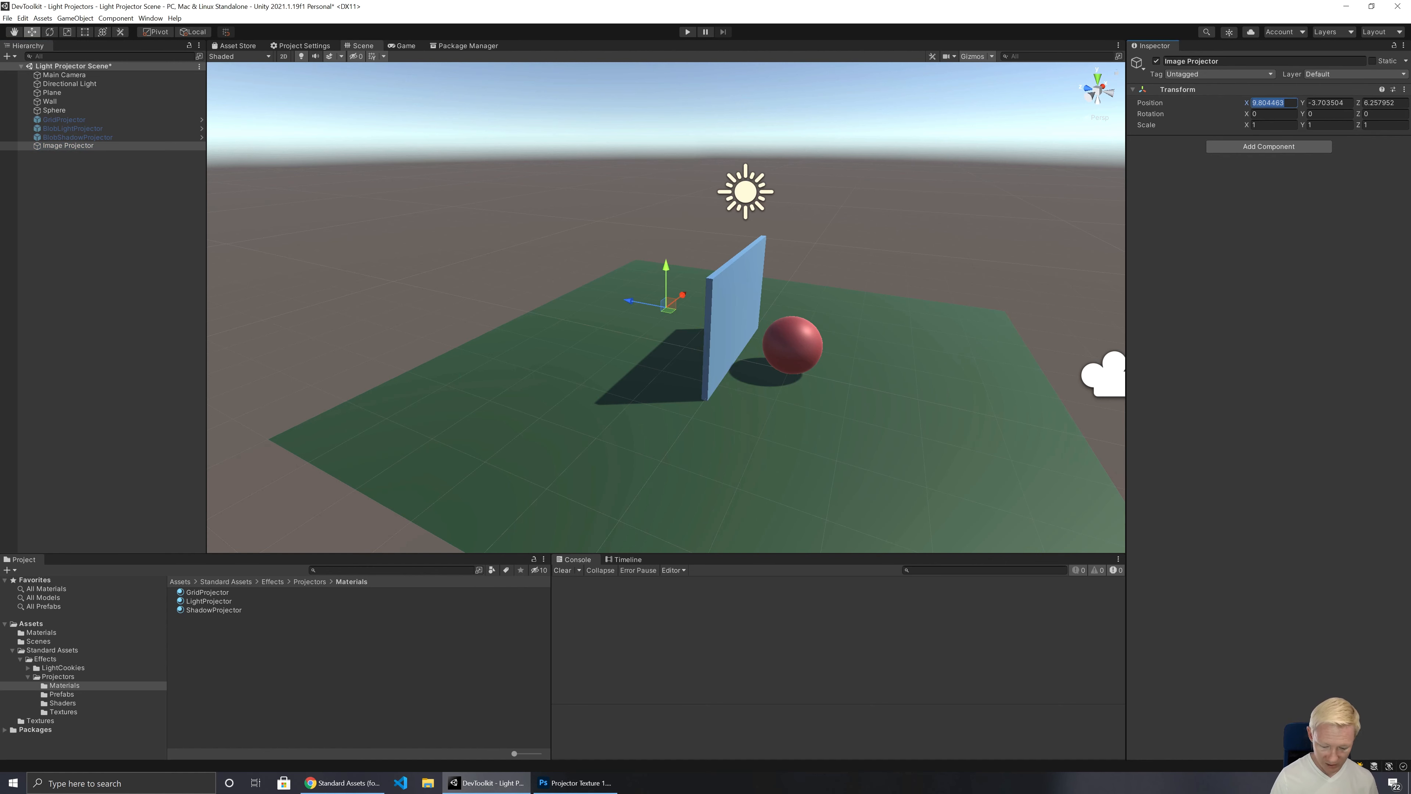
{"action": "type", "text": "0"}
{"action": "key", "text": "Tab"}
{"action": "type", "text": "0"}
{"action": "key", "text": "Tab"}
{"action": "type", "text": "0"}
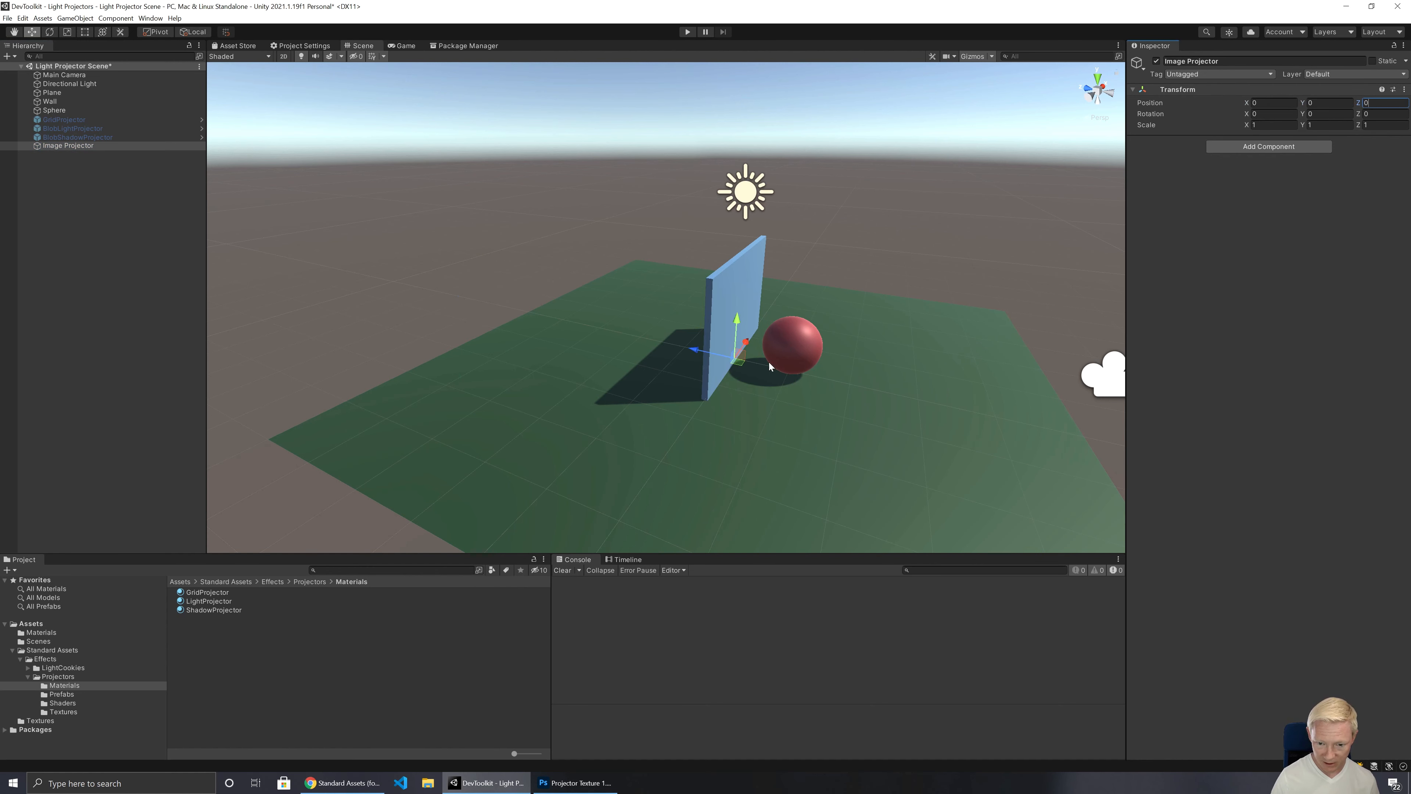
Step: Move the Image Projector in front of the sphere and set its position to Y 1 and Z -4
{"action": "left_click_drag", "start_coordinate": [741, 360], "coordinate": [948, 415]}
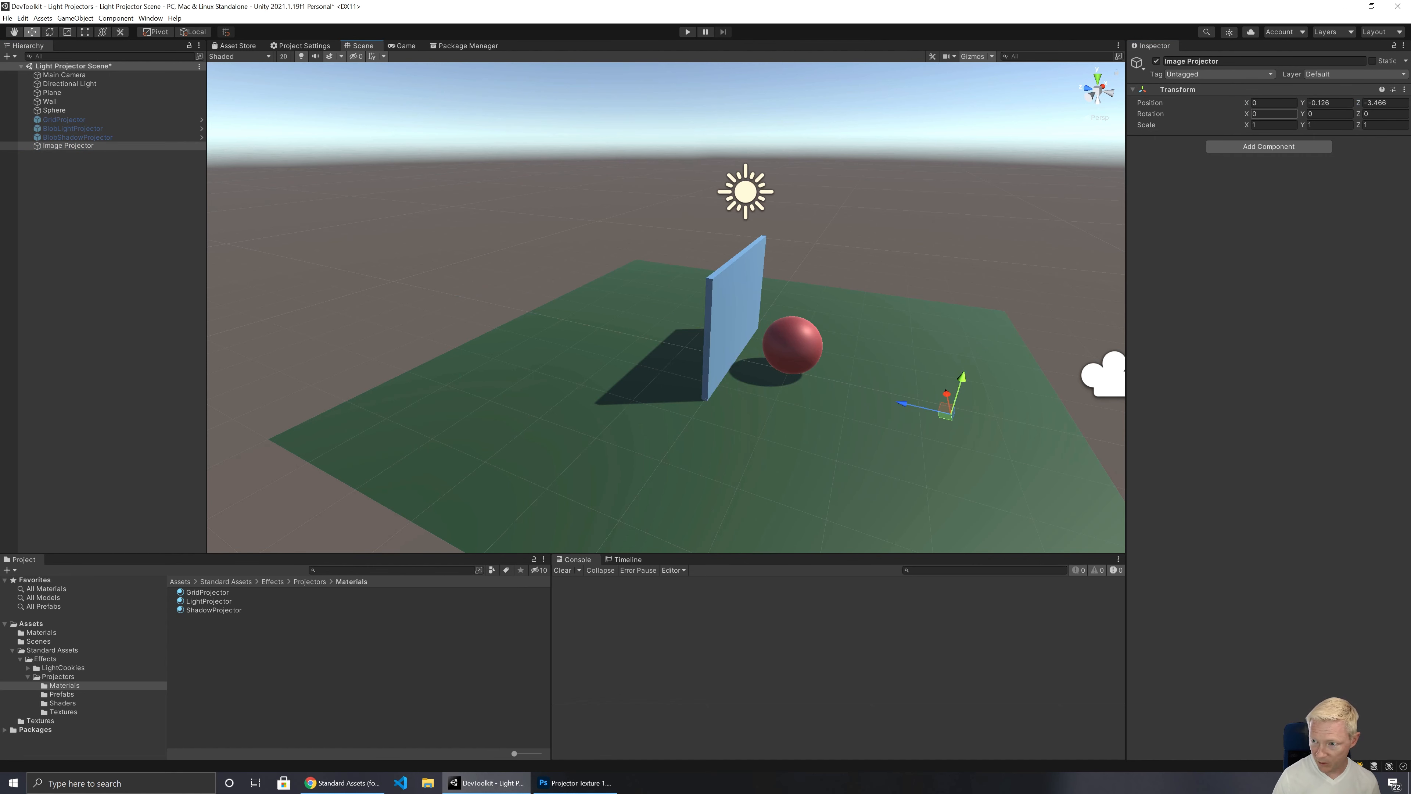
{"action": "left_click", "coordinate": [1330, 102]}
{"action": "type", "text": "2"}
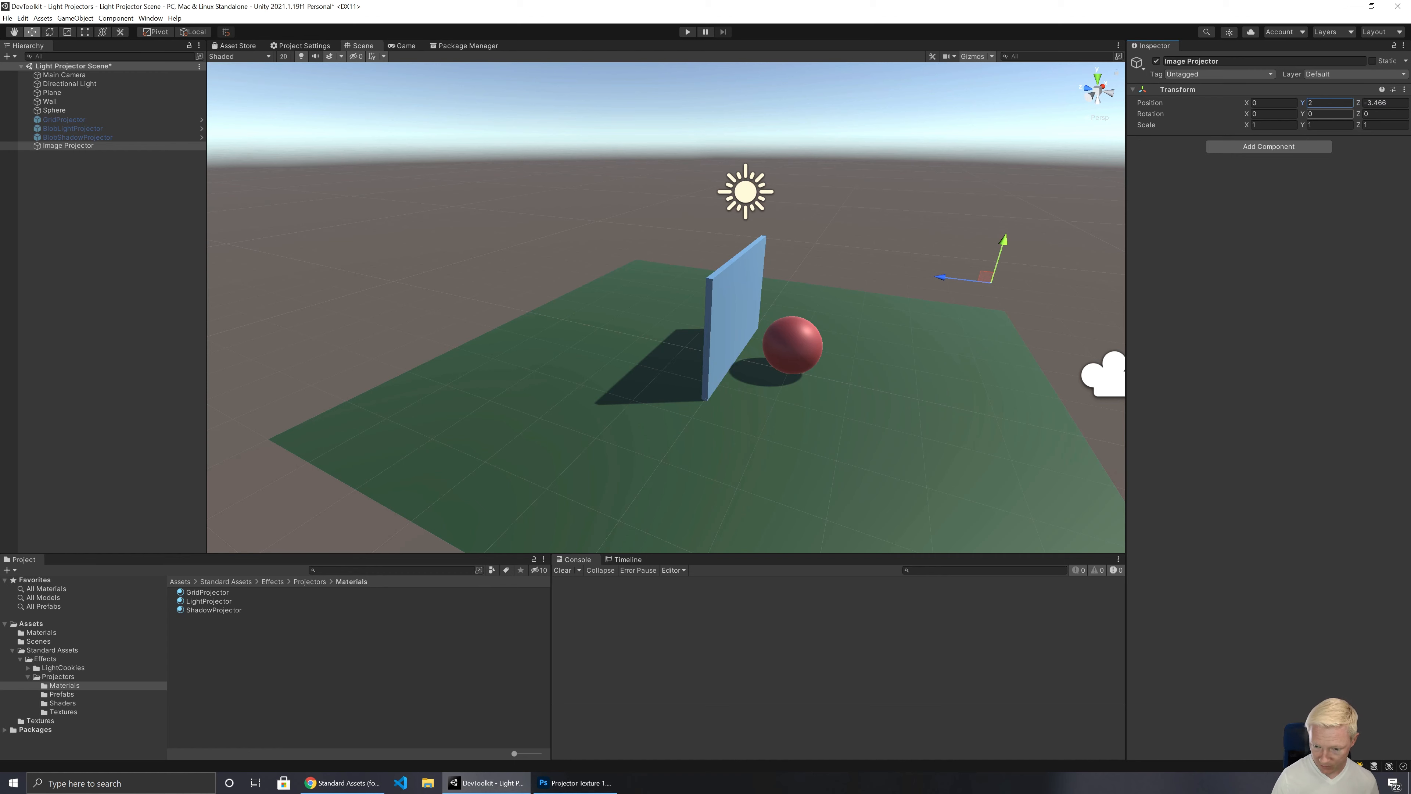
{"action": "left_click_drag", "start_coordinate": [813, 293], "coordinate": [889, 322], "text": "alt"}
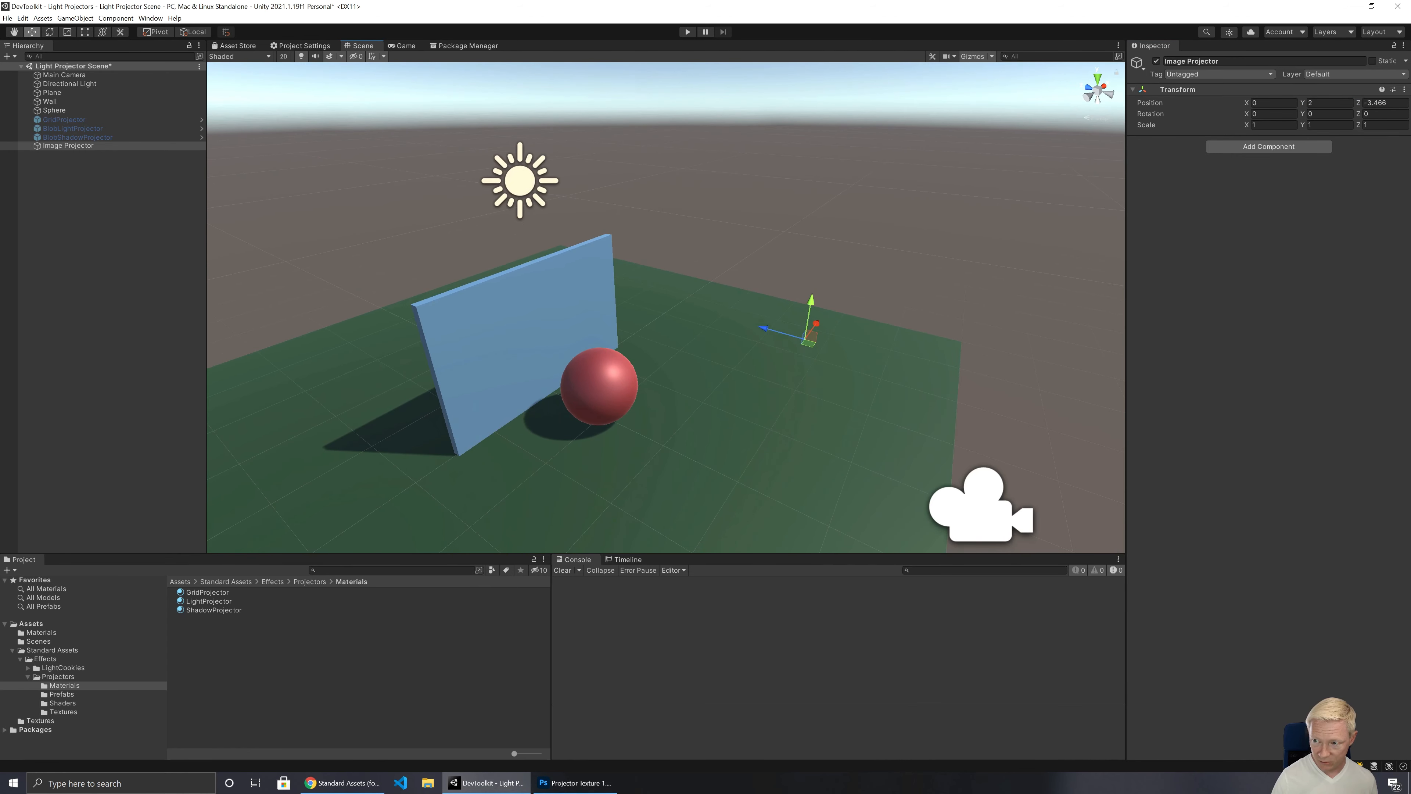
{"action": "left_click", "coordinate": [1377, 103]}
{"action": "type", "text": "-4"}
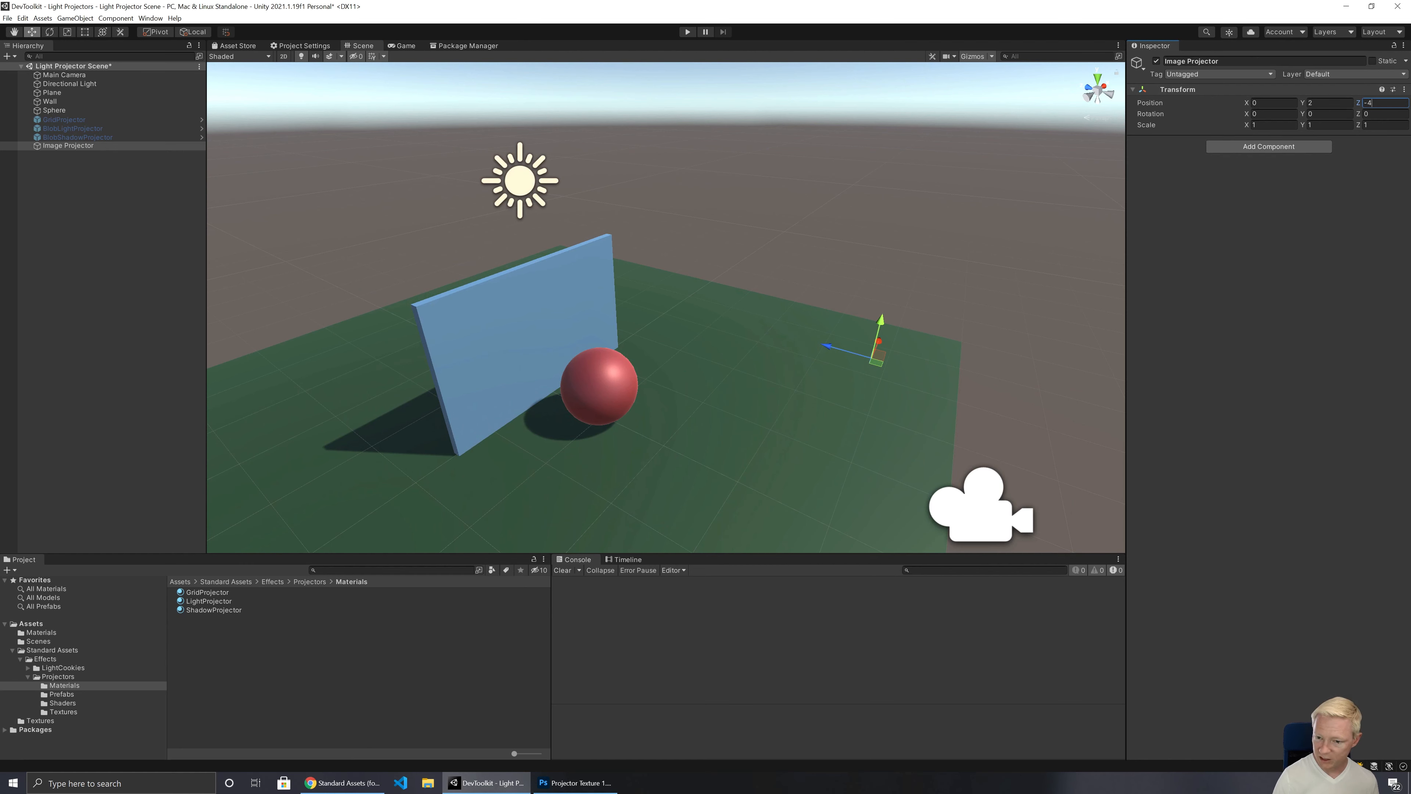
{"action": "left_click", "coordinate": [1325, 103]}
{"action": "type", "text": "1"}
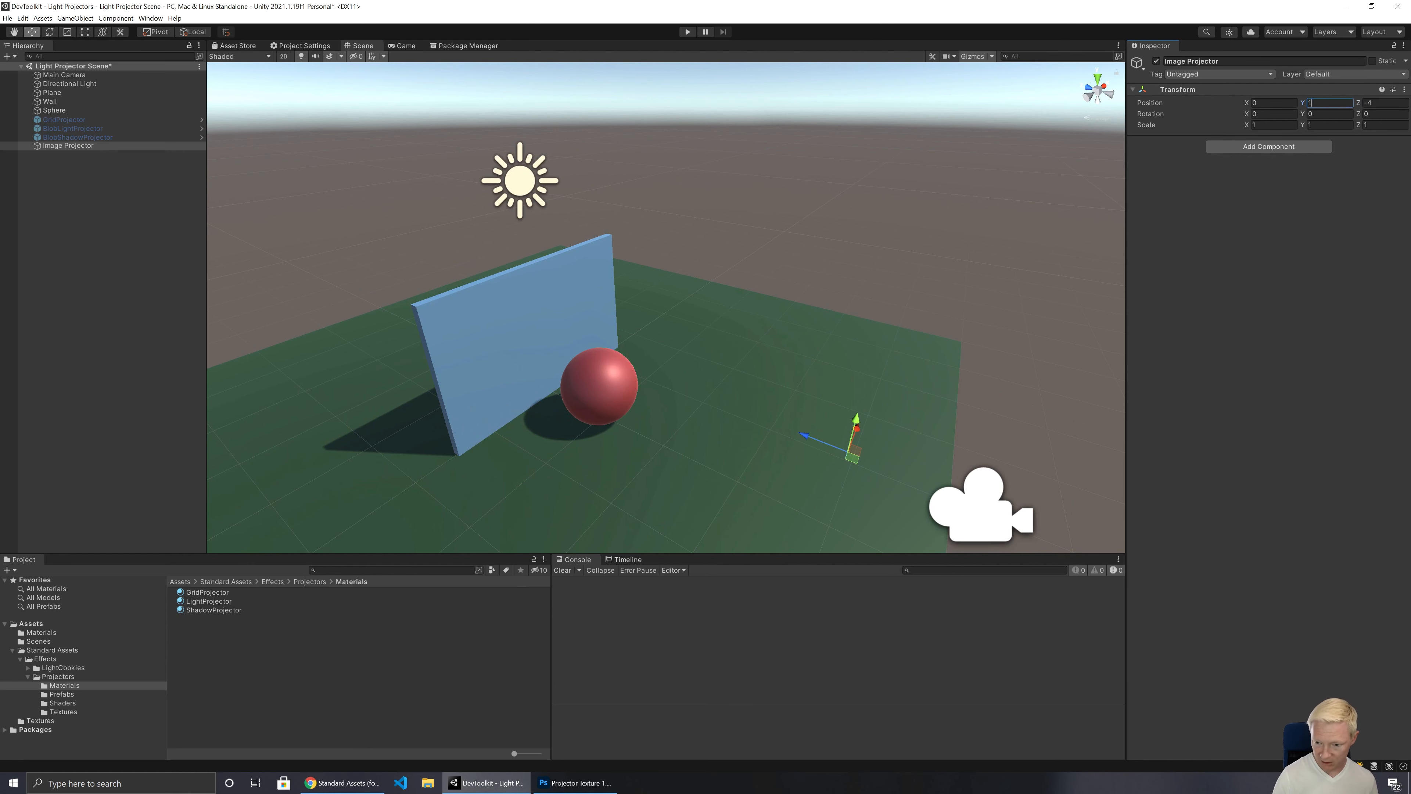
Step: Add a Projector component to the Image Projector
{"action": "left_click", "coordinate": [1277, 151]}
{"action": "type", "text": "proje"}
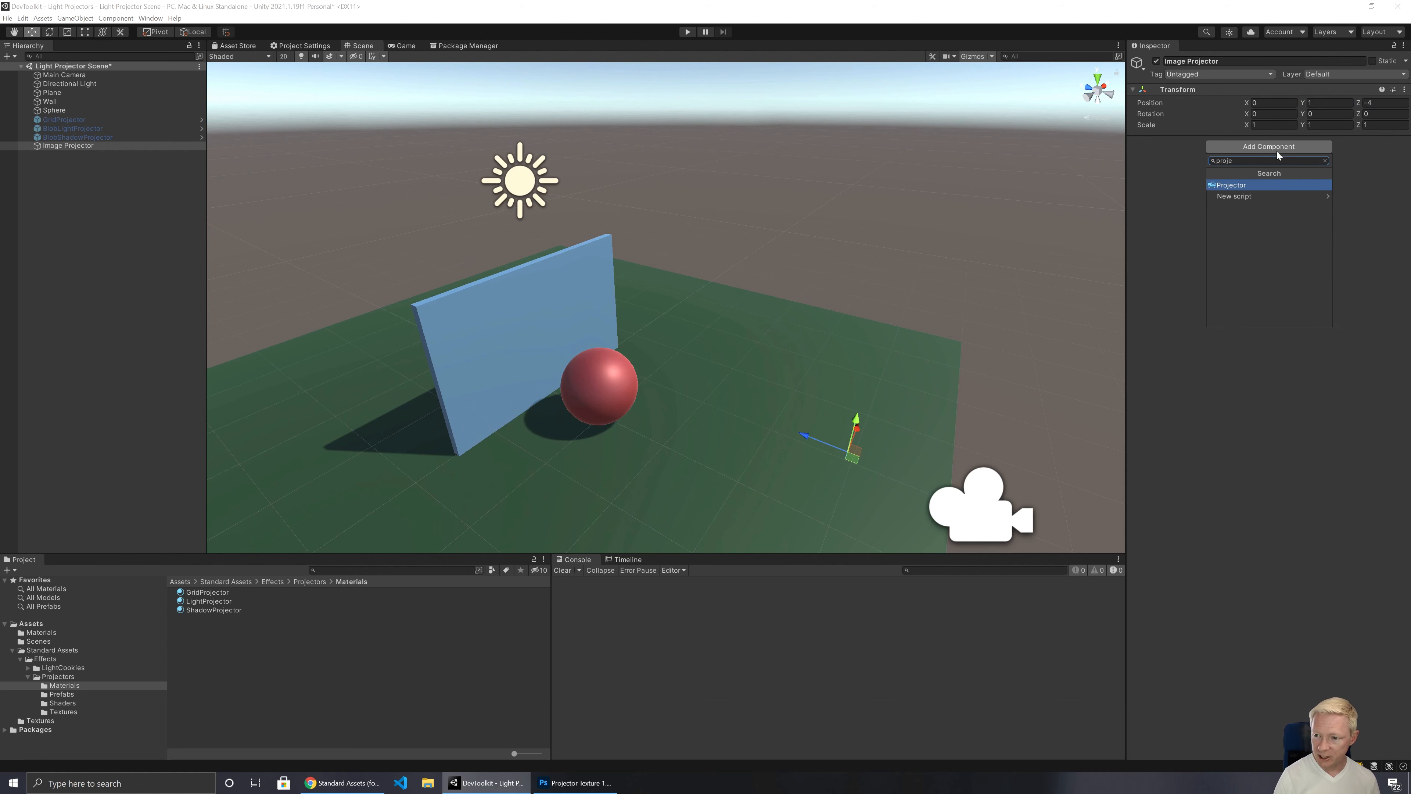
{"action": "key", "text": "Return"}
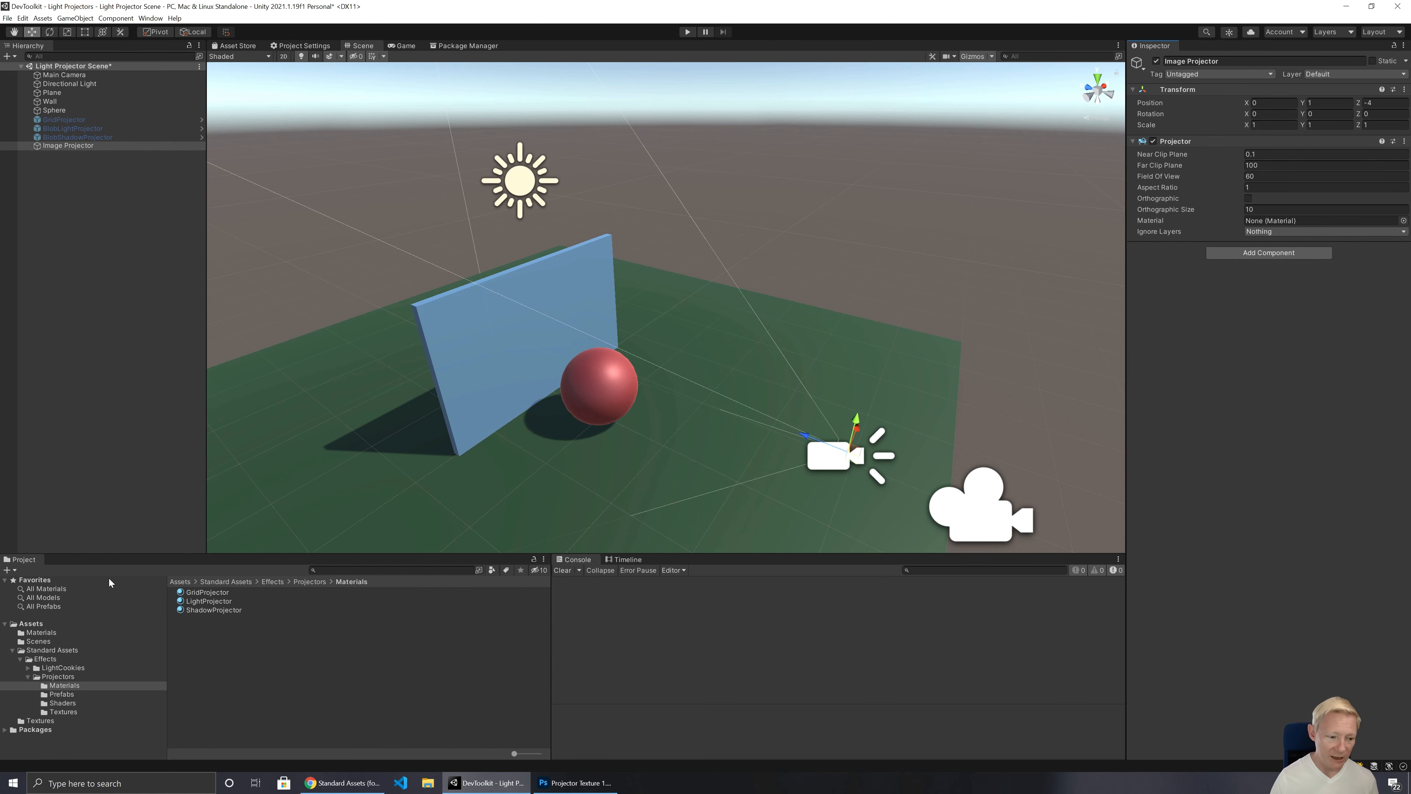
Step: Create a new material named Mat_Image1 in the Assets > Materials folder
{"action": "left_click", "coordinate": [61, 633]}
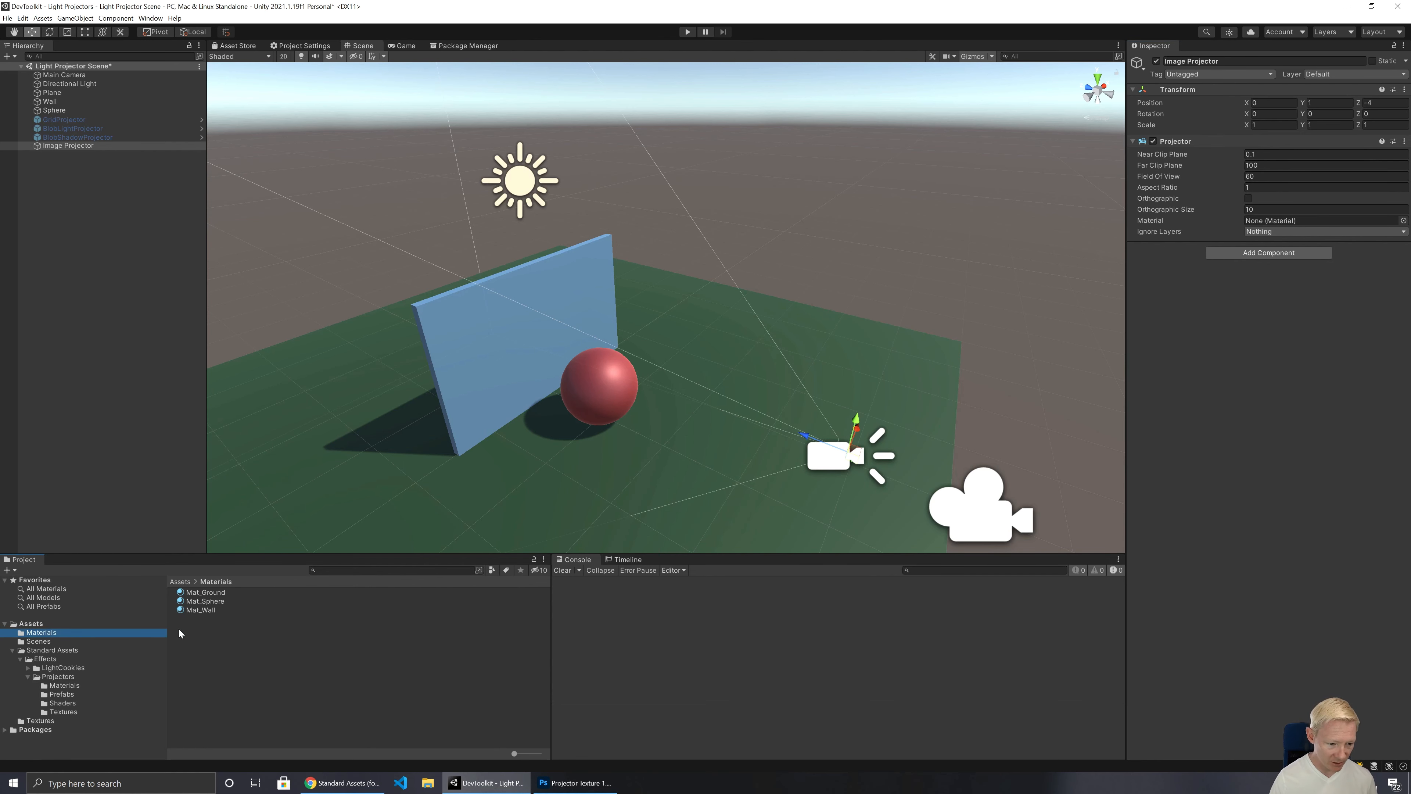
{"action": "right_click", "coordinate": [228, 635]}
{"action": "mouse_move", "coordinate": [334, 384]}
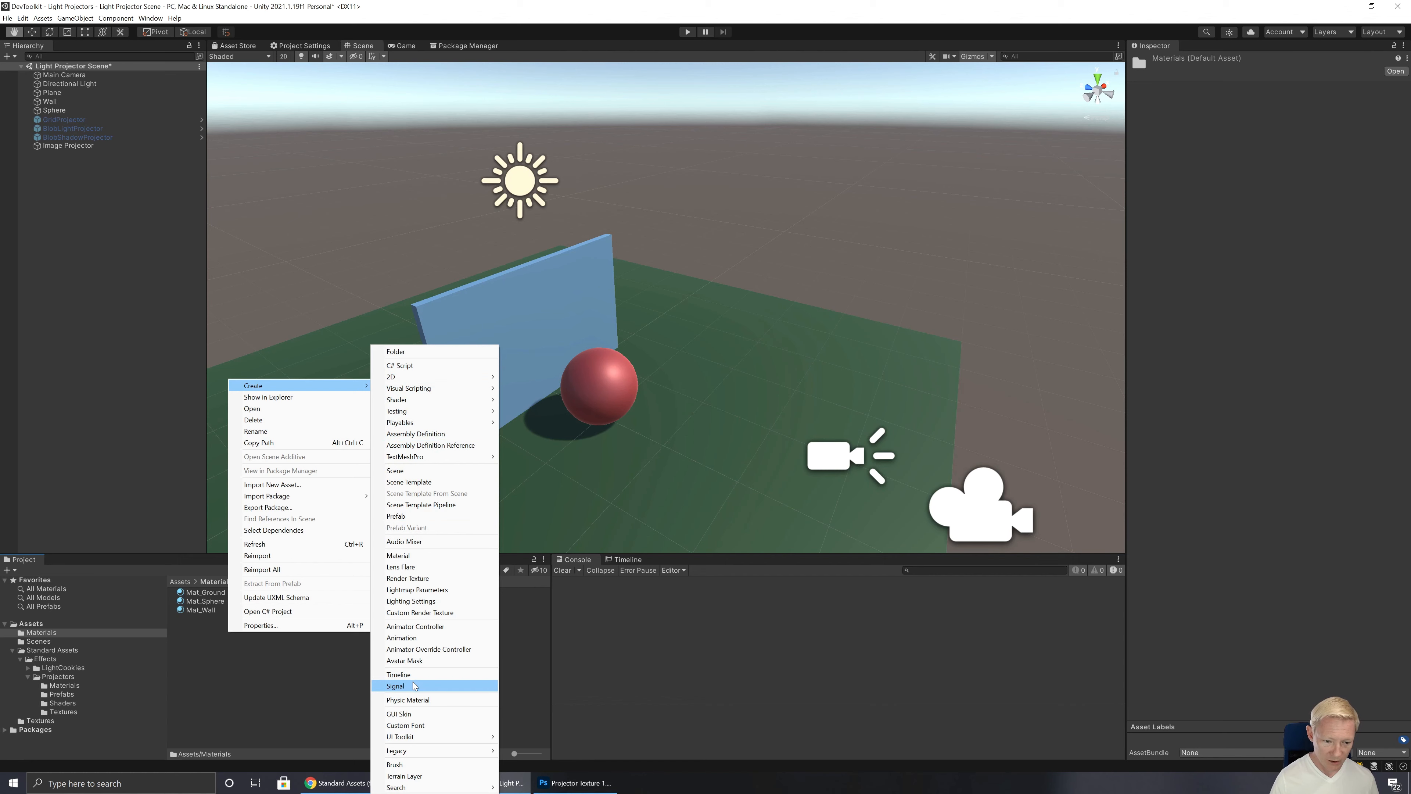
{"action": "left_click", "coordinate": [422, 556]}
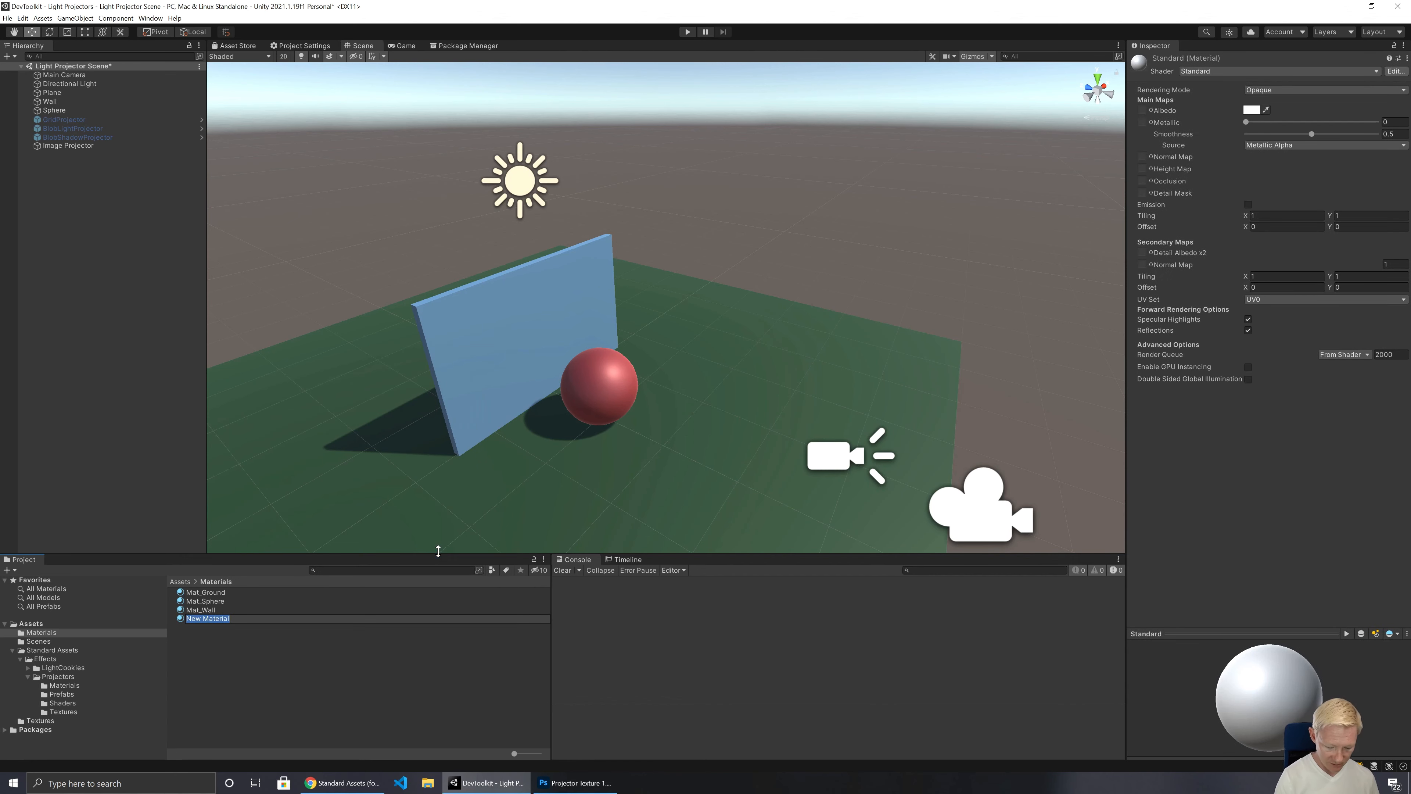
{"action": "type", "text": "Mat"}
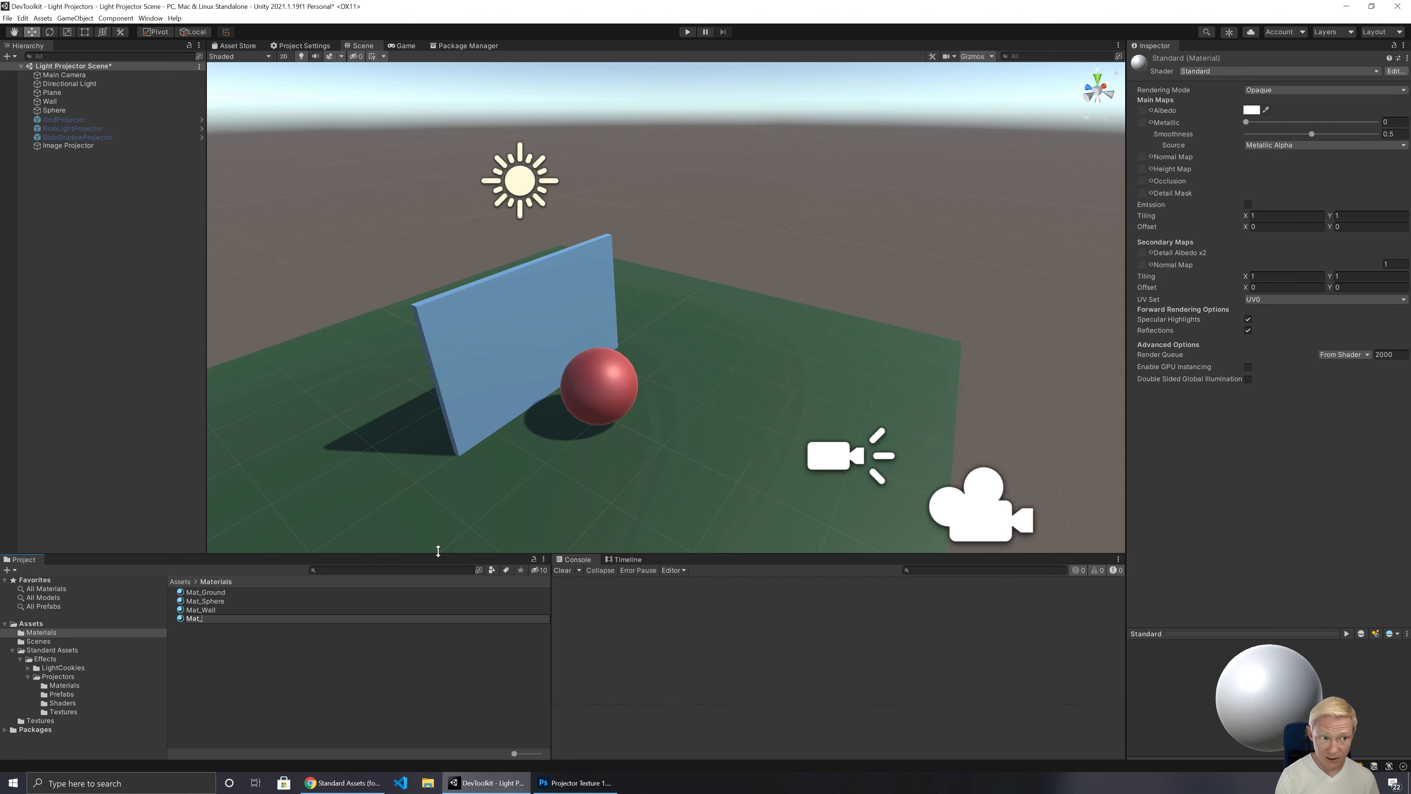
{"action": "type", "text": "_Image"}
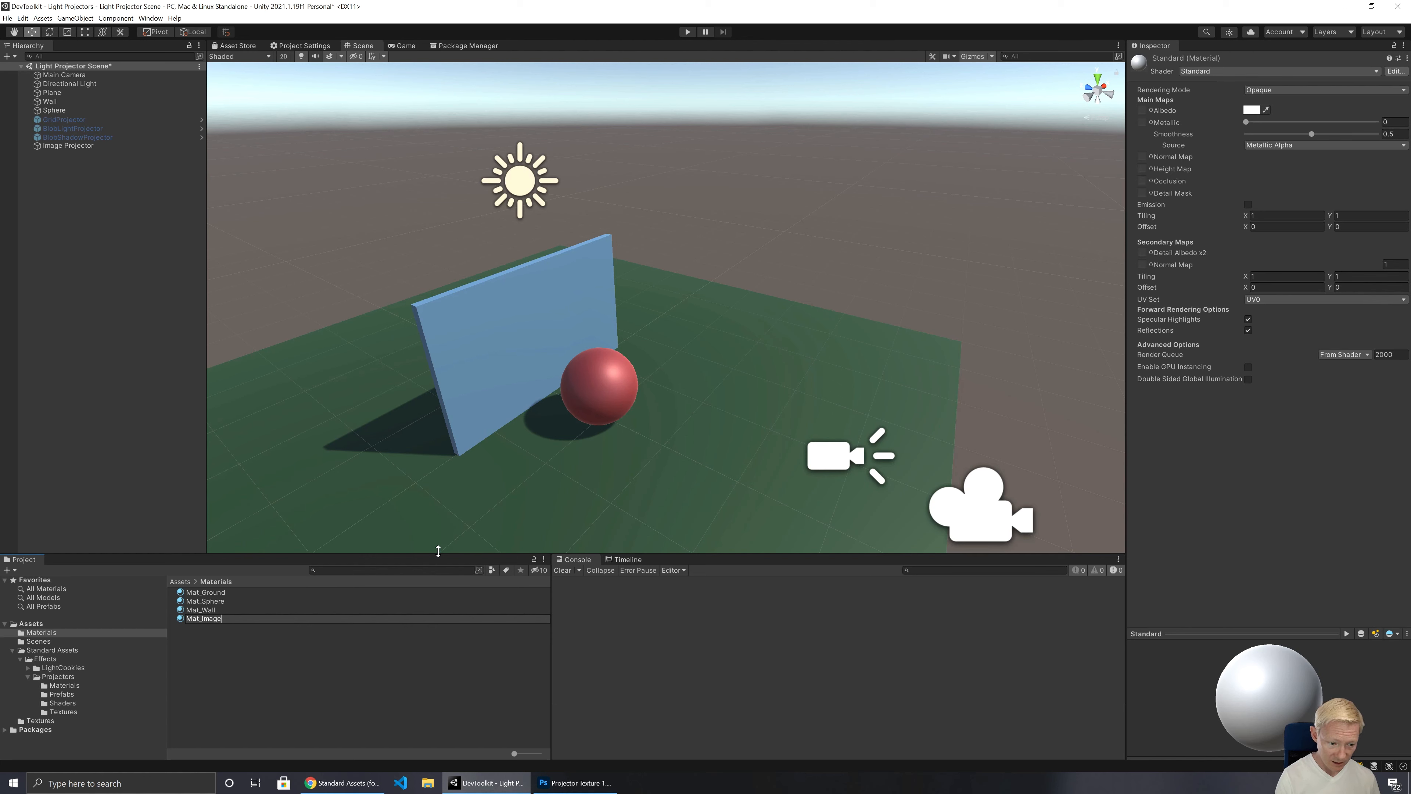
{"action": "type", "text": "1"}
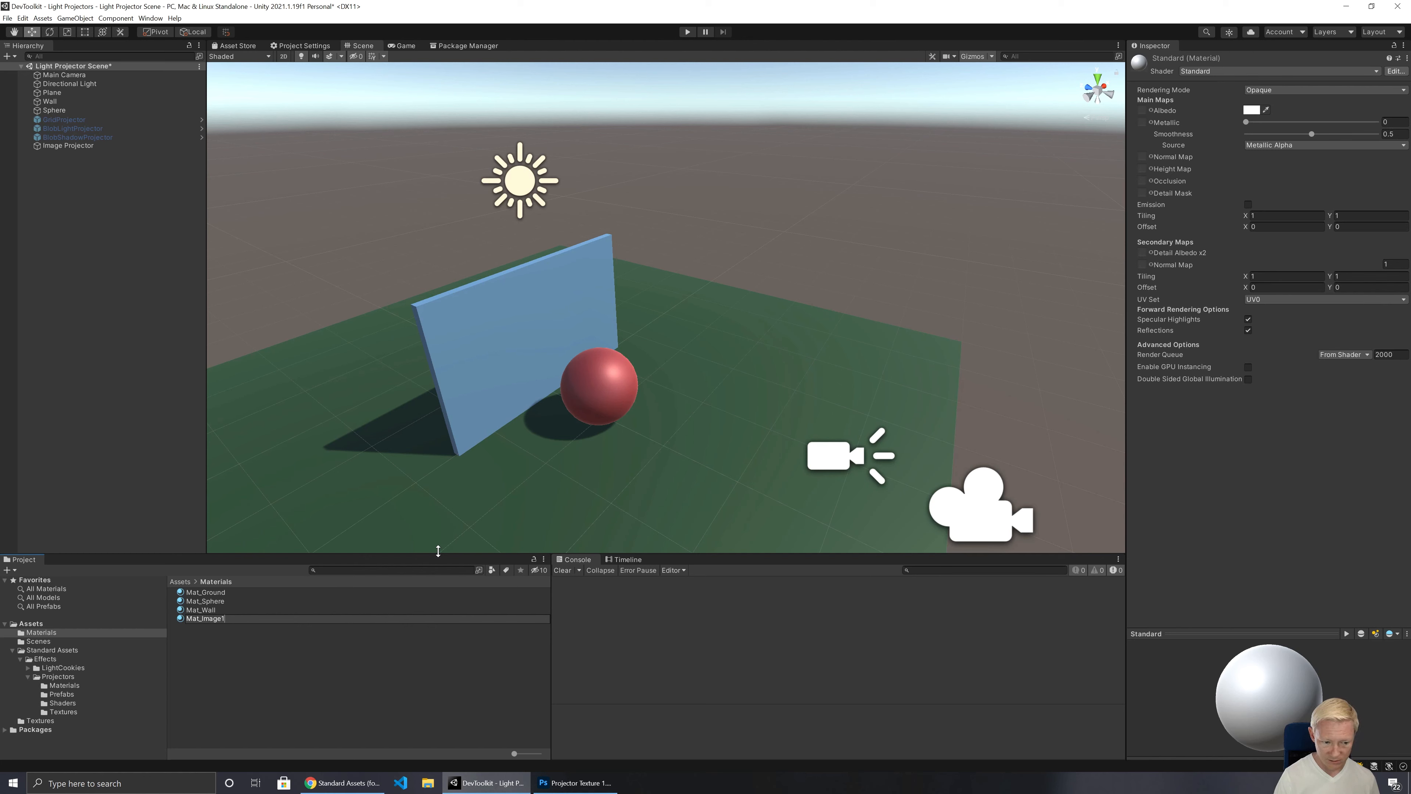
{"action": "key", "text": "Return"}
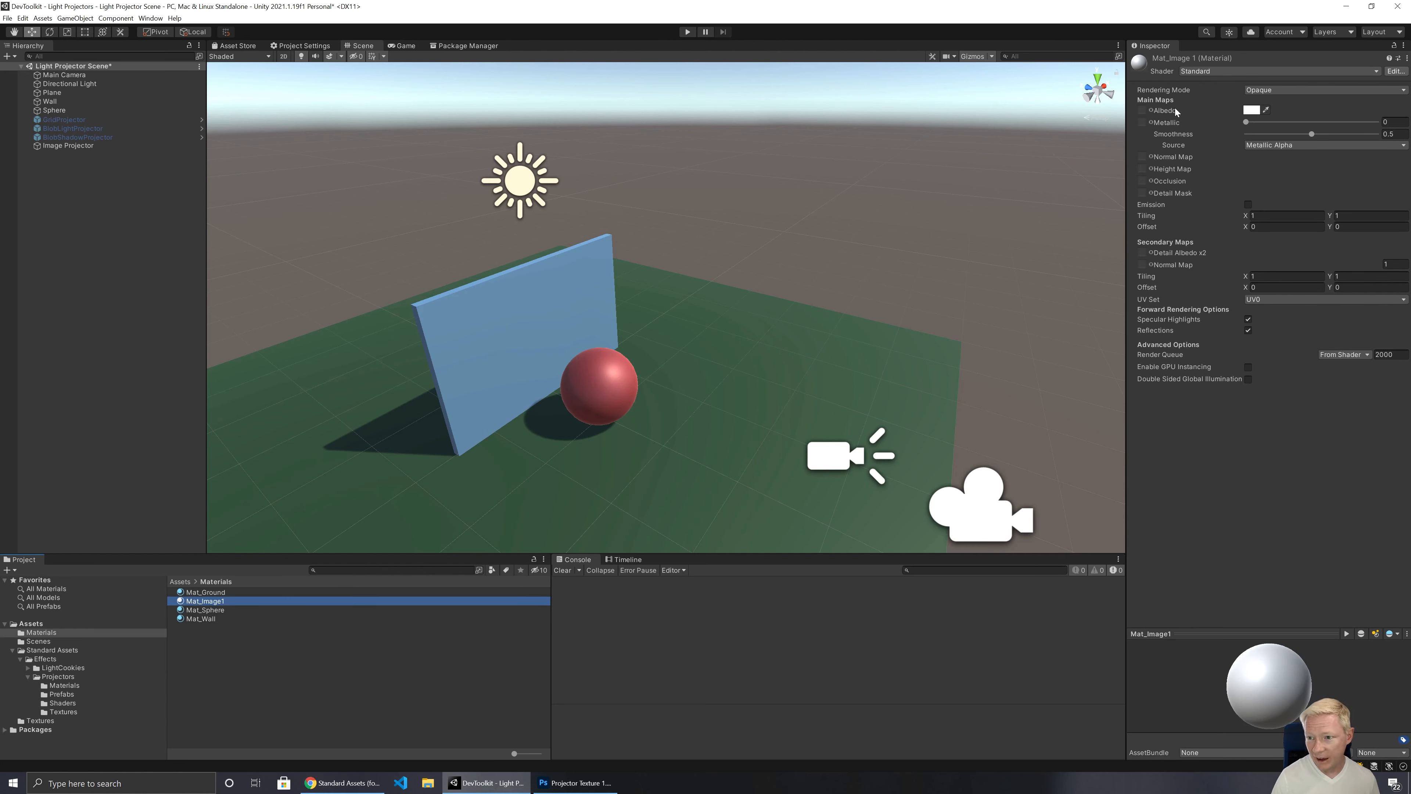
Step: Set the shader of Mat_Image1 to Projector/Light
{"action": "left_click", "coordinate": [1216, 72]}
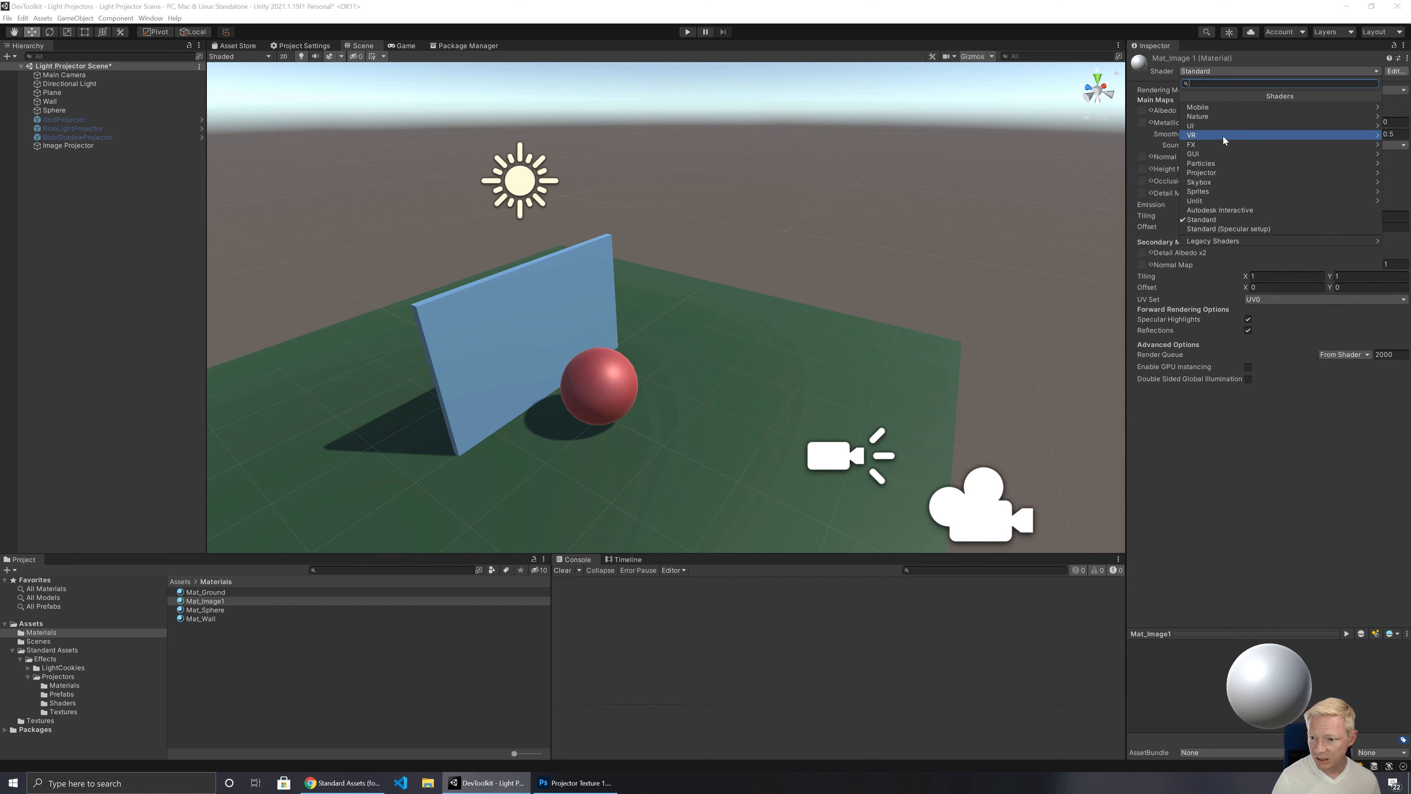
{"action": "left_click", "coordinate": [1226, 171]}
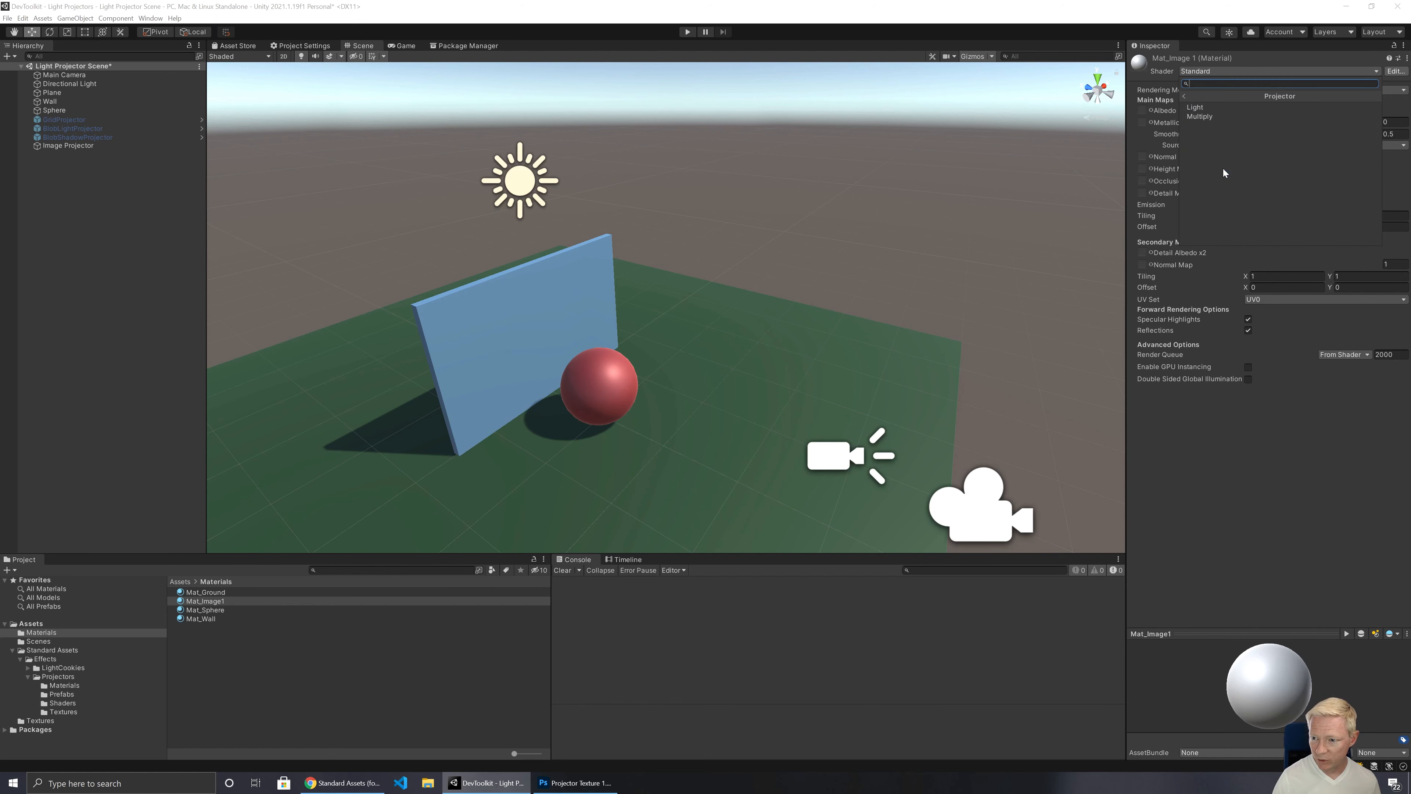
{"action": "left_click", "coordinate": [1206, 108]}
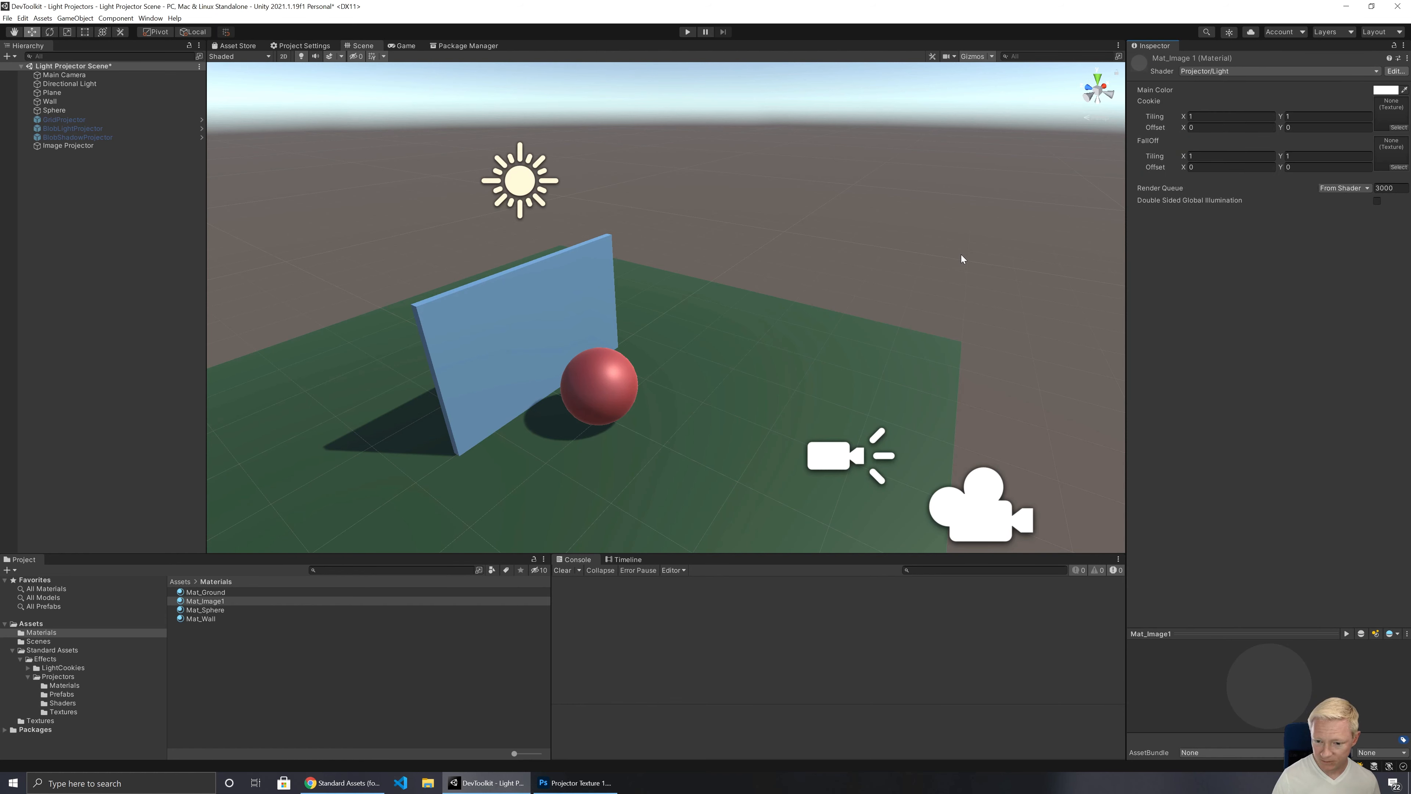
Step: Raise the Image Projector to about Y 1.305 and assign Mat_Image1 as its Projector material
{"action": "left_click", "coordinate": [83, 145]}
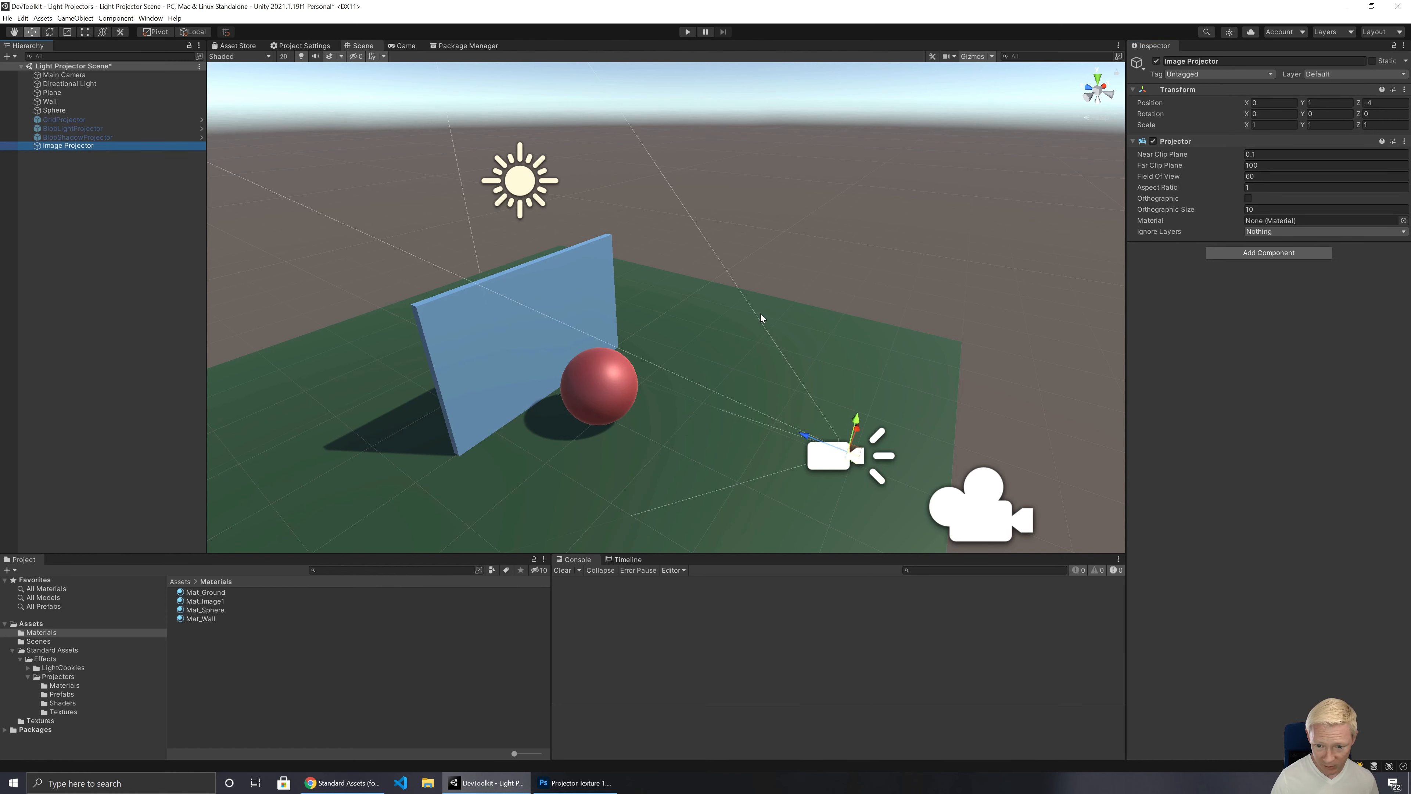
{"action": "left_click_drag", "start_coordinate": [857, 417], "coordinate": [862, 391]}
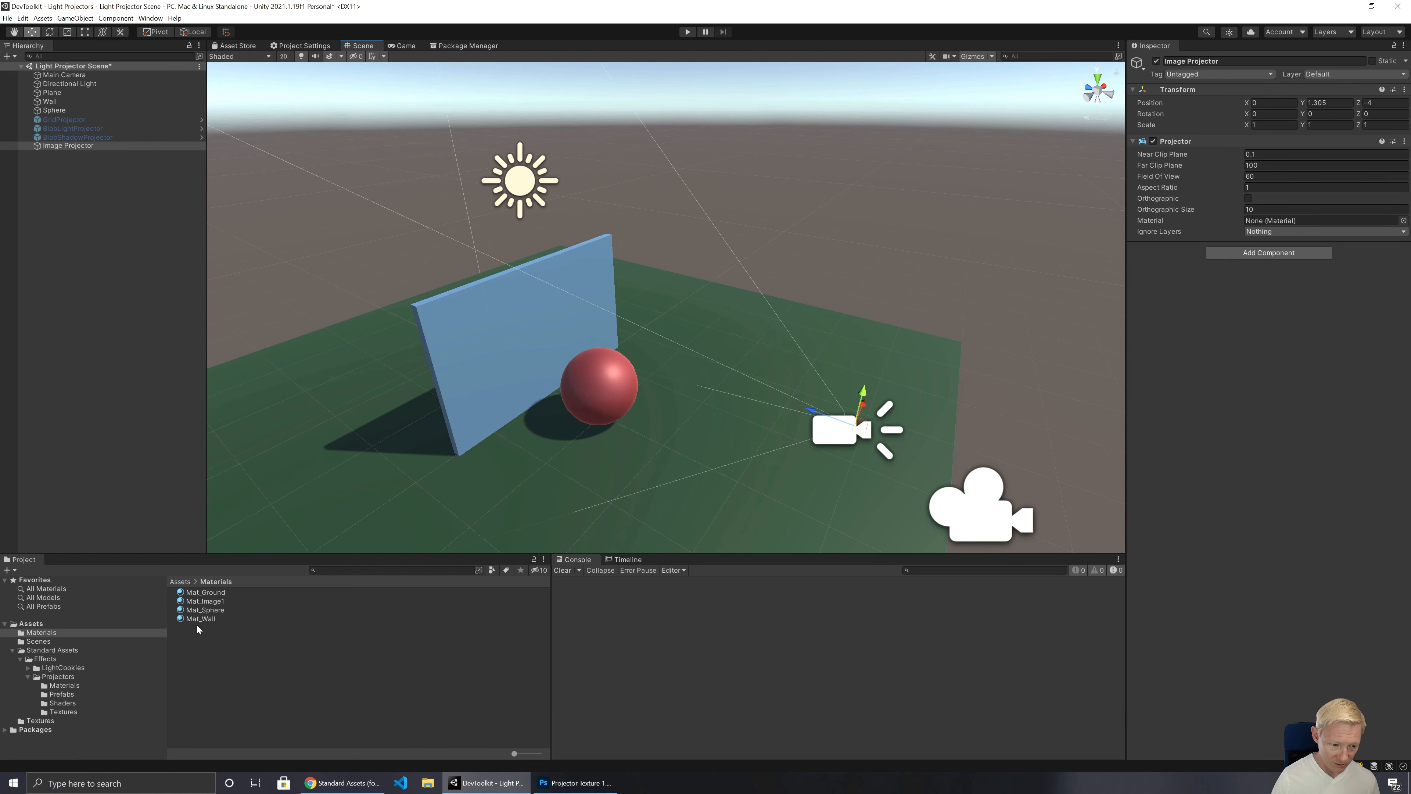
{"action": "left_click_drag", "start_coordinate": [200, 605], "coordinate": [1278, 221]}
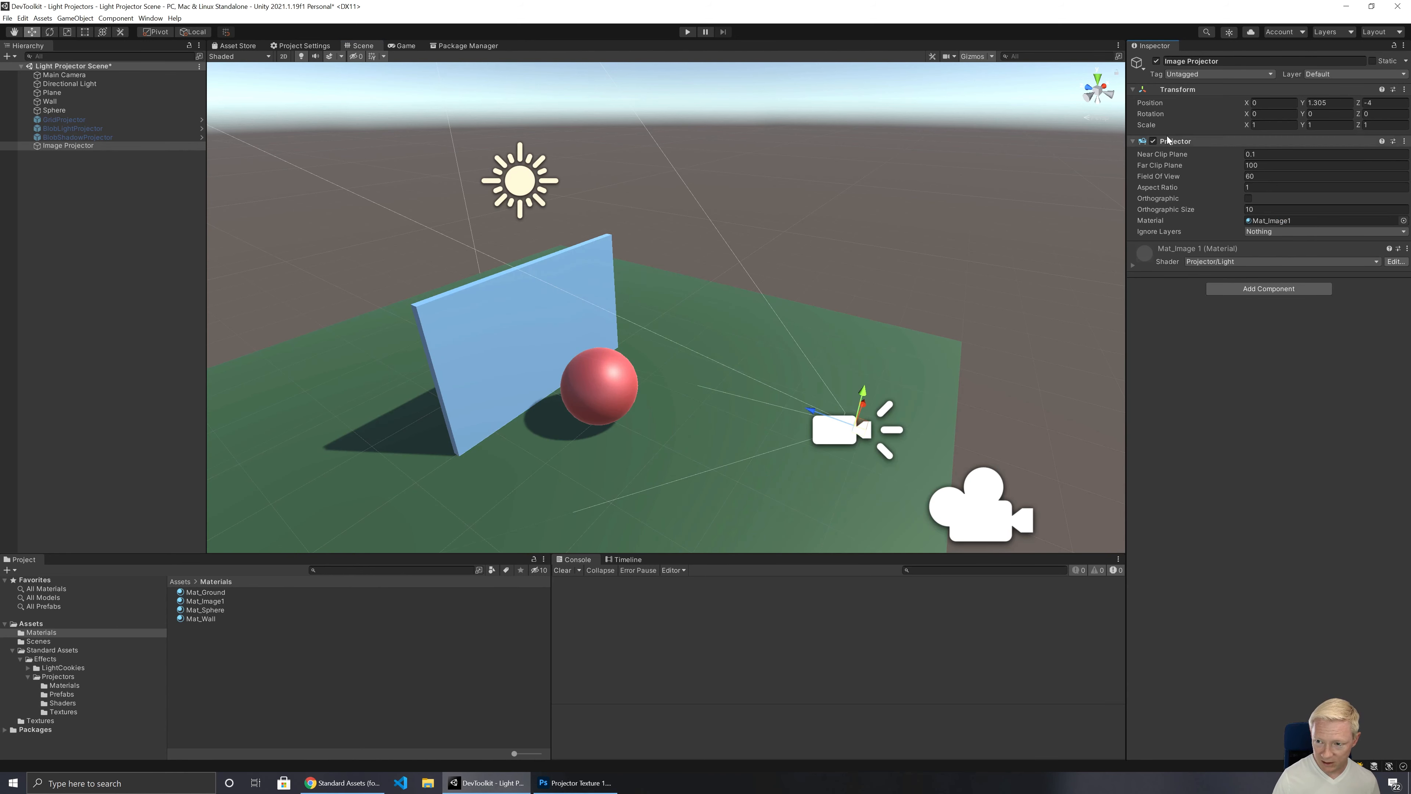
Step: Deactivate and reactivate the Image Projector to compare its effect on the scene, and inspect the Mat_Wall material
{"action": "left_click", "coordinate": [1157, 61]}
{"action": "left_click", "coordinate": [1157, 61]}
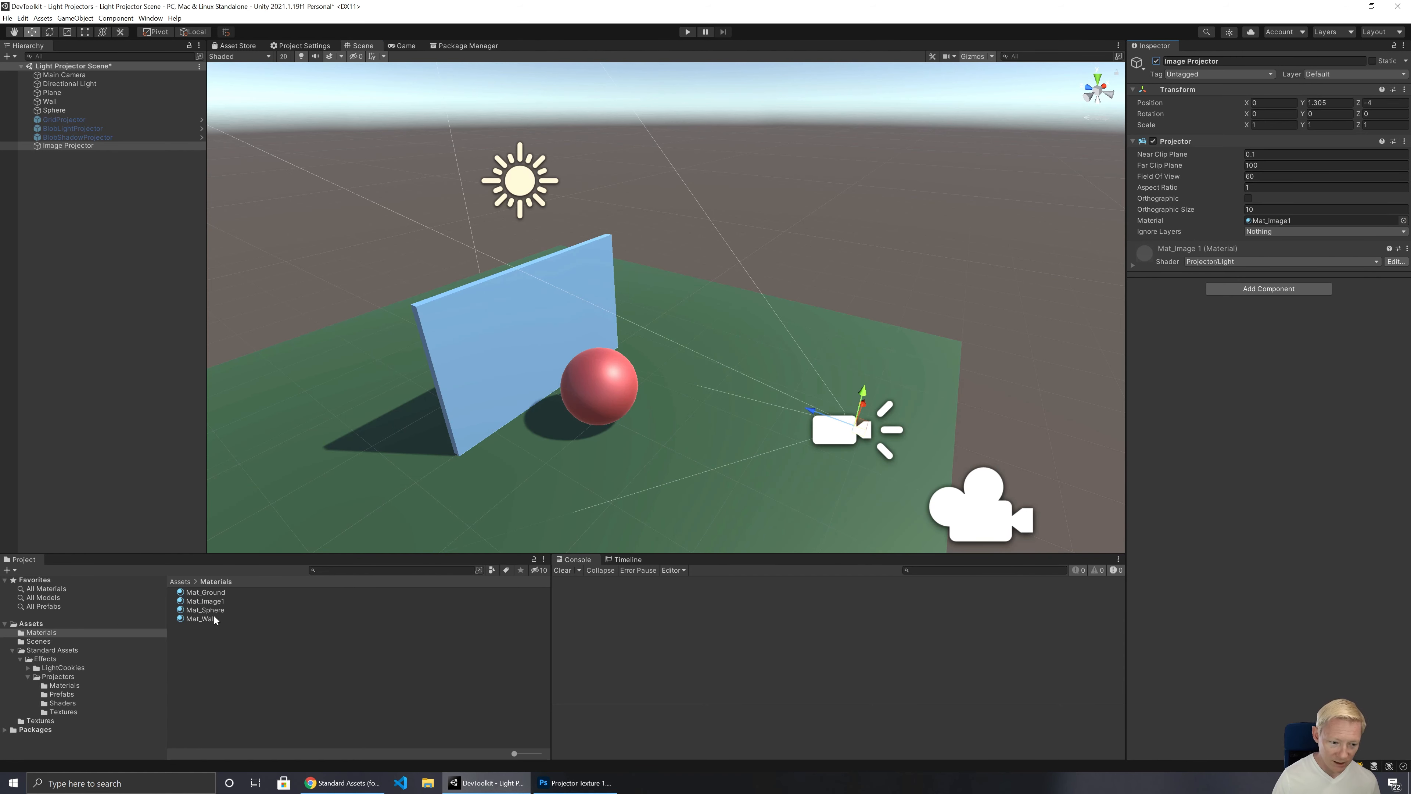
{"action": "left_click", "coordinate": [201, 619]}
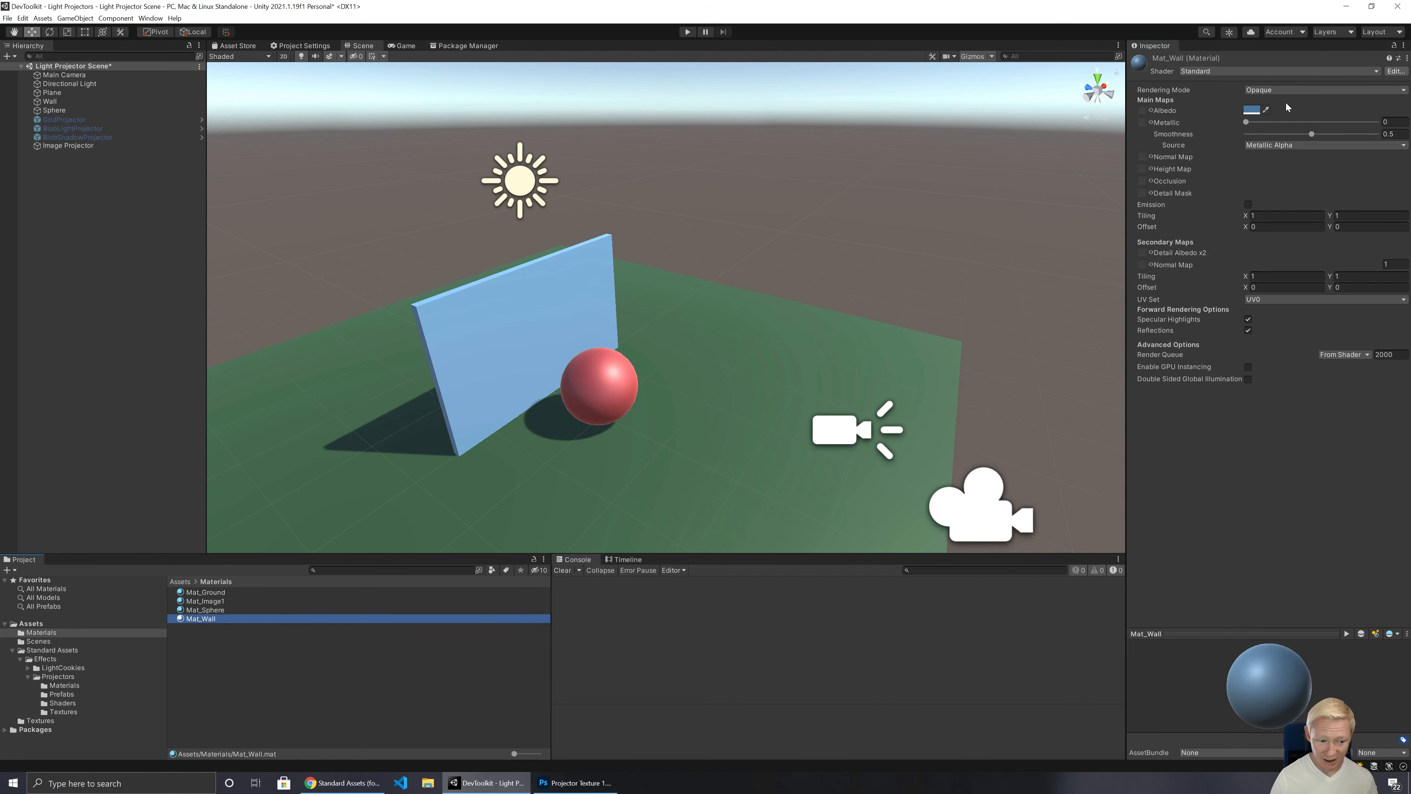
Step: Try a white albedo color (FFFFFF) on the Mat_Wall material, and undo the color change
{"action": "left_click", "coordinate": [1246, 110]}
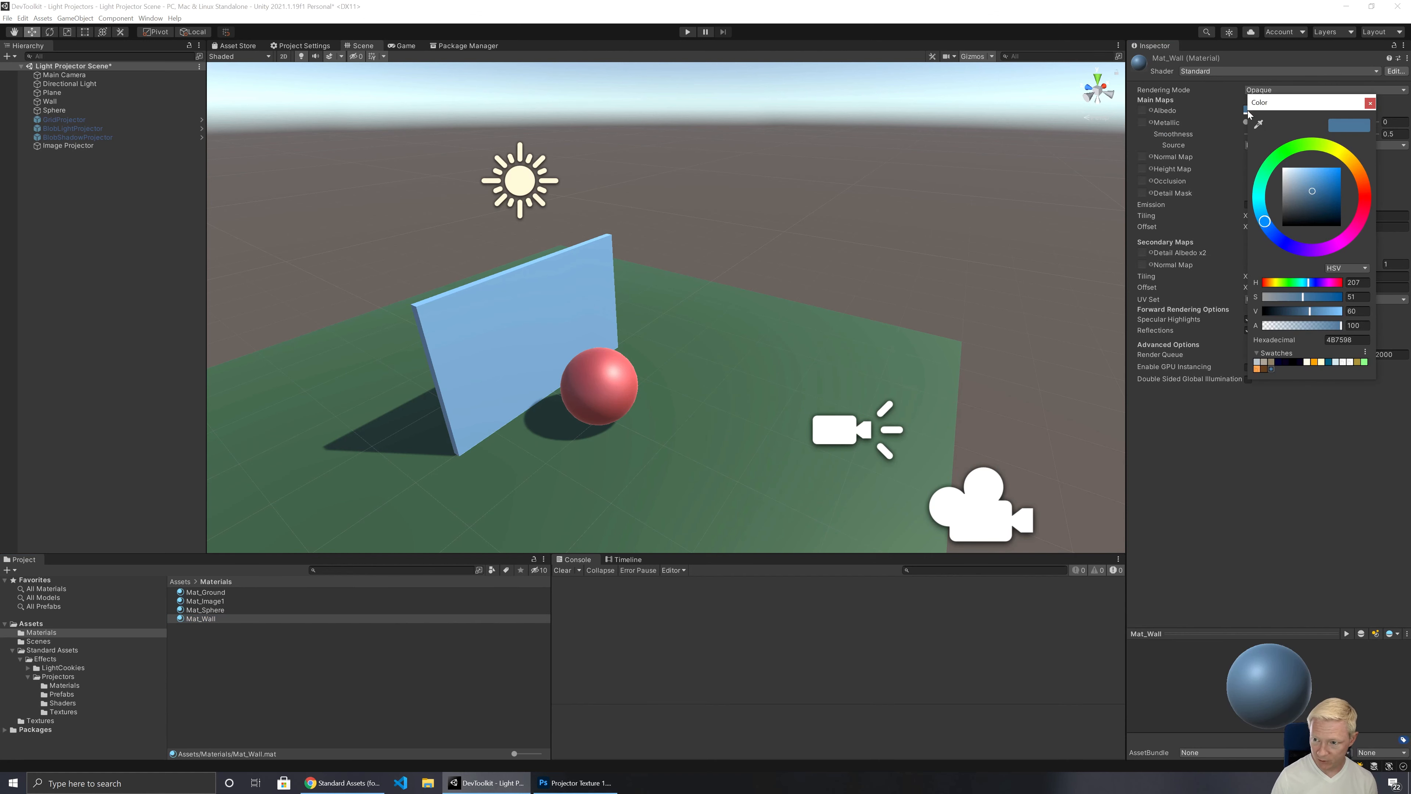
{"action": "left_click_drag", "start_coordinate": [1312, 190], "coordinate": [1277, 165]}
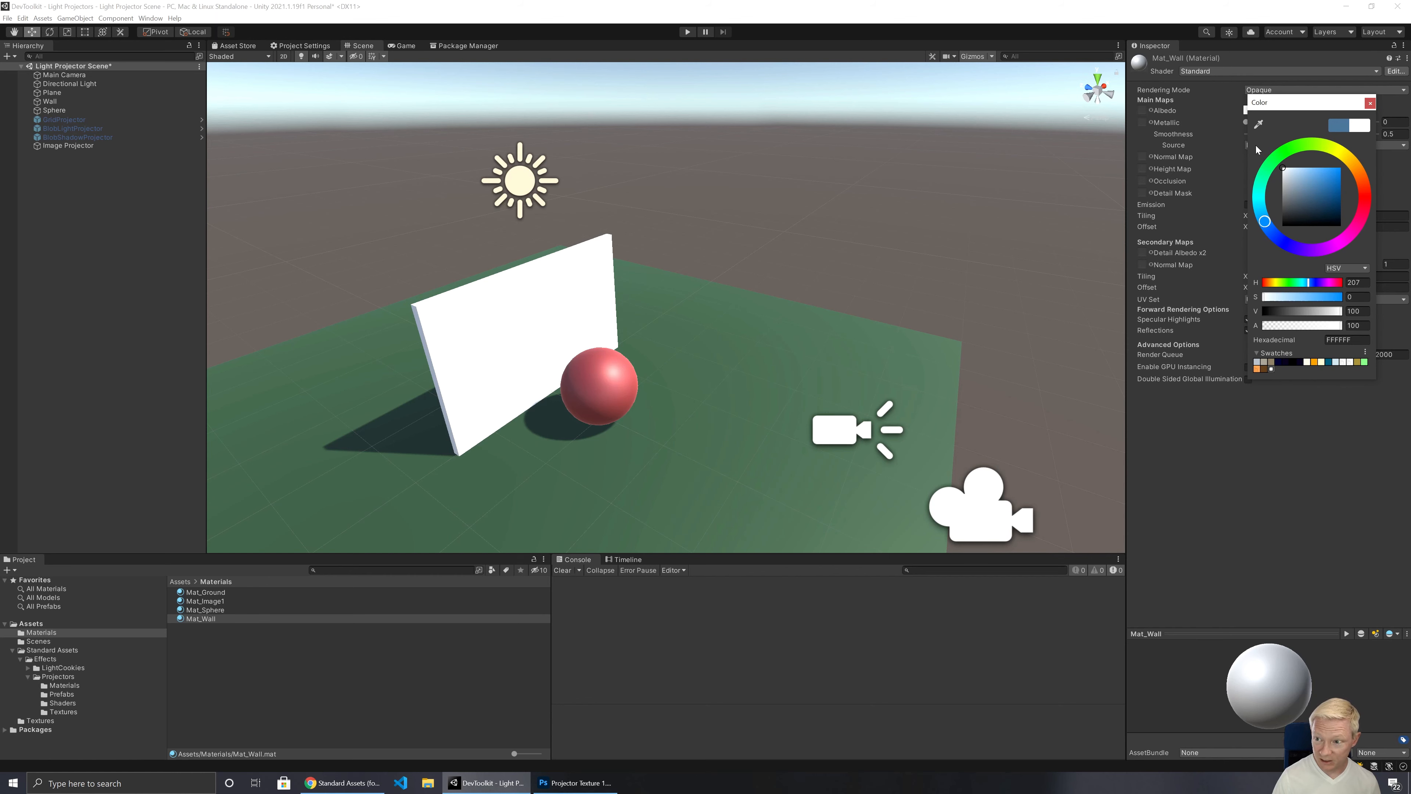
{"action": "key", "text": "ctrl+z"}
{"action": "left_click", "coordinate": [1371, 103]}
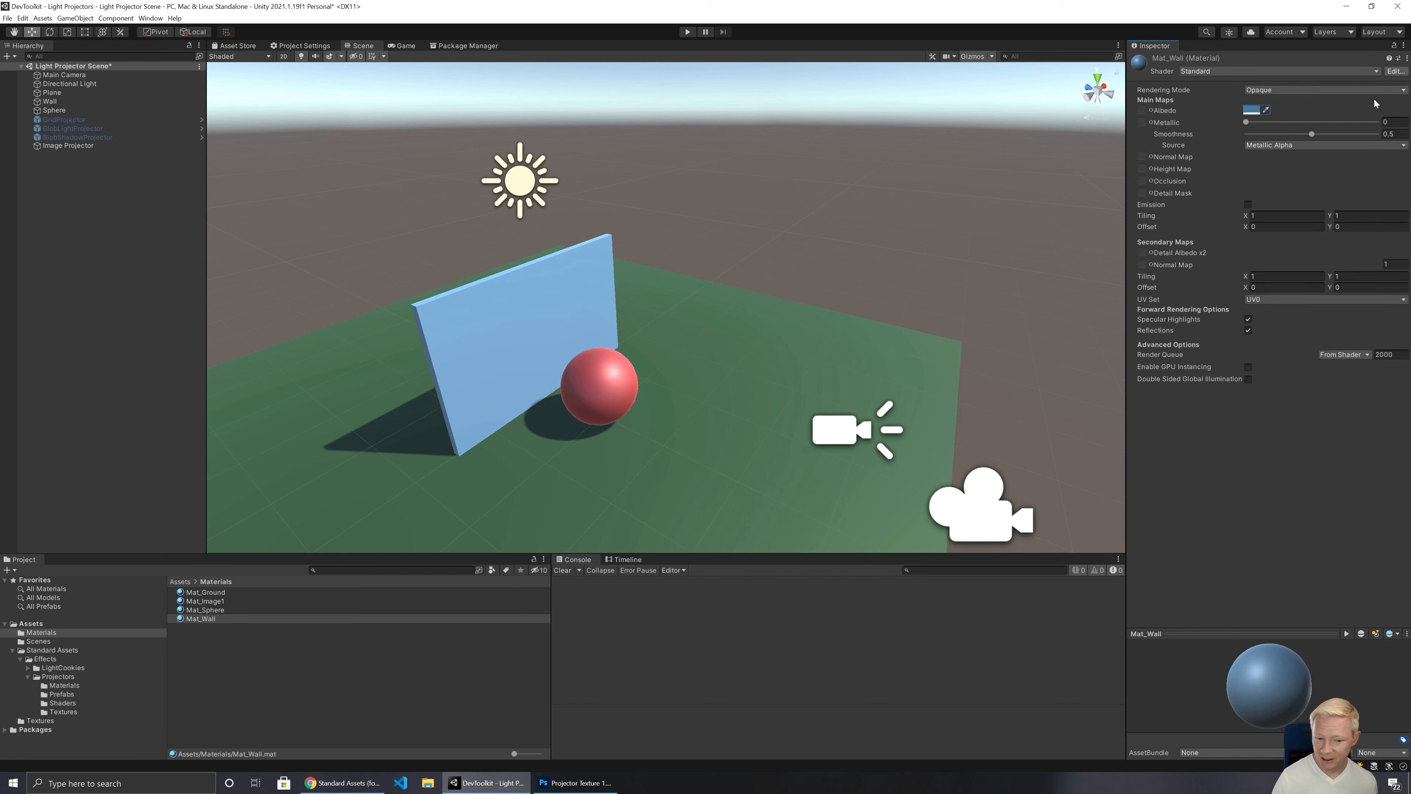
Step: Check the Main Color of the Mat_Image1 material and leave it at pure white (FFFFFF)
{"action": "left_click", "coordinate": [216, 601]}
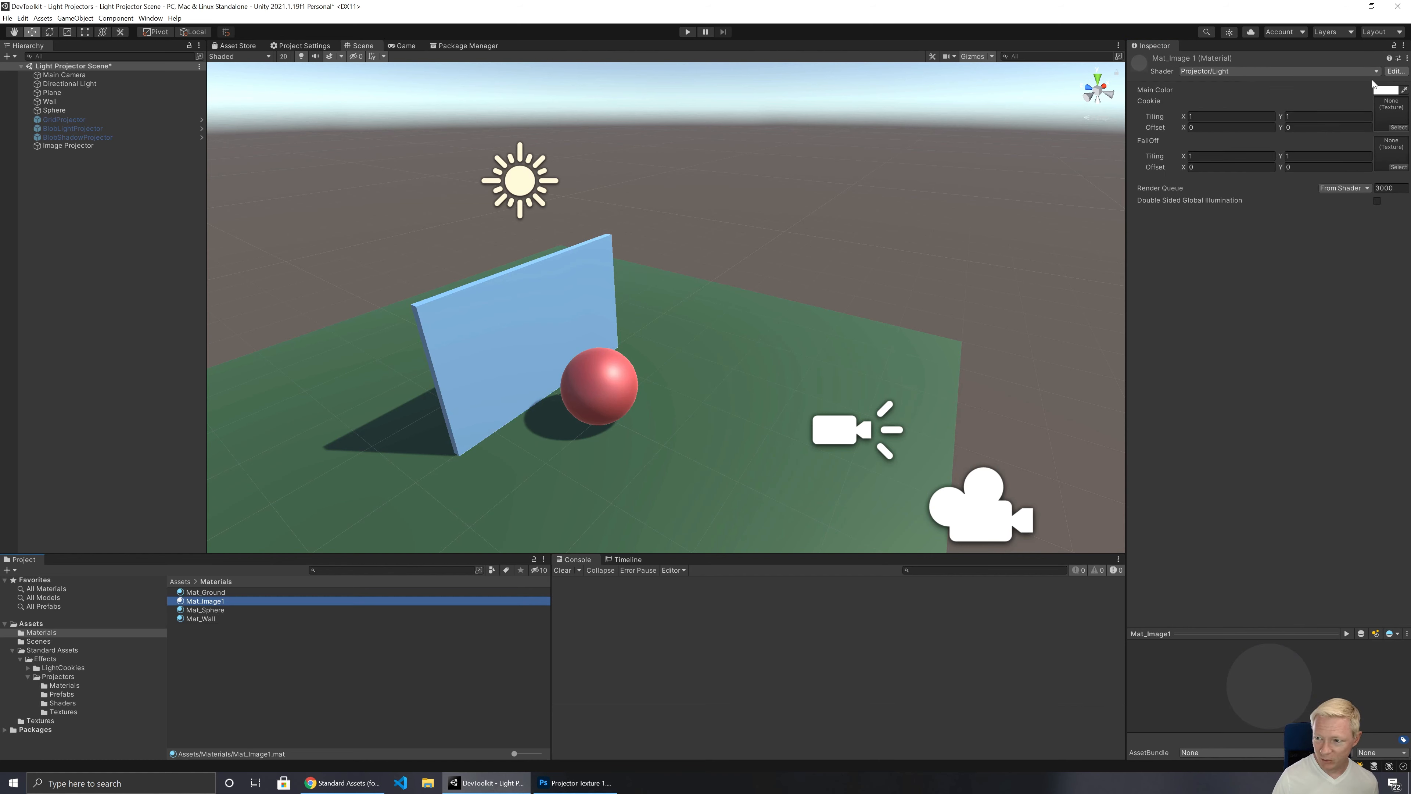
{"action": "left_click", "coordinate": [1385, 89]}
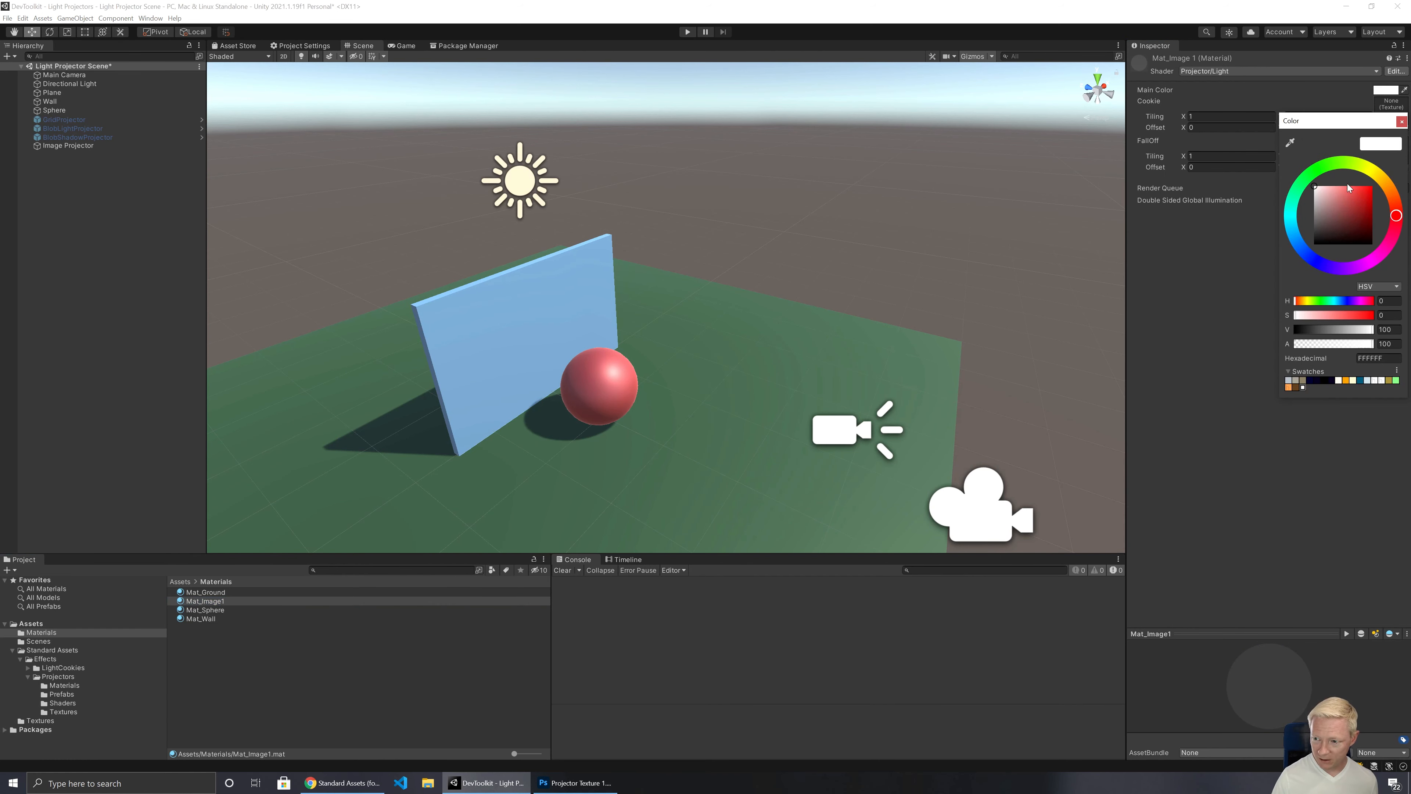
{"action": "mouse_move", "coordinate": [1349, 188]}
{"action": "left_mouse_down"}
{"action": "mouse_move", "coordinate": [1389, 184]}
{"action": "mouse_move", "coordinate": [1298, 170]}
{"action": "left_mouse_up"}
{"action": "left_click", "coordinate": [1400, 121]}
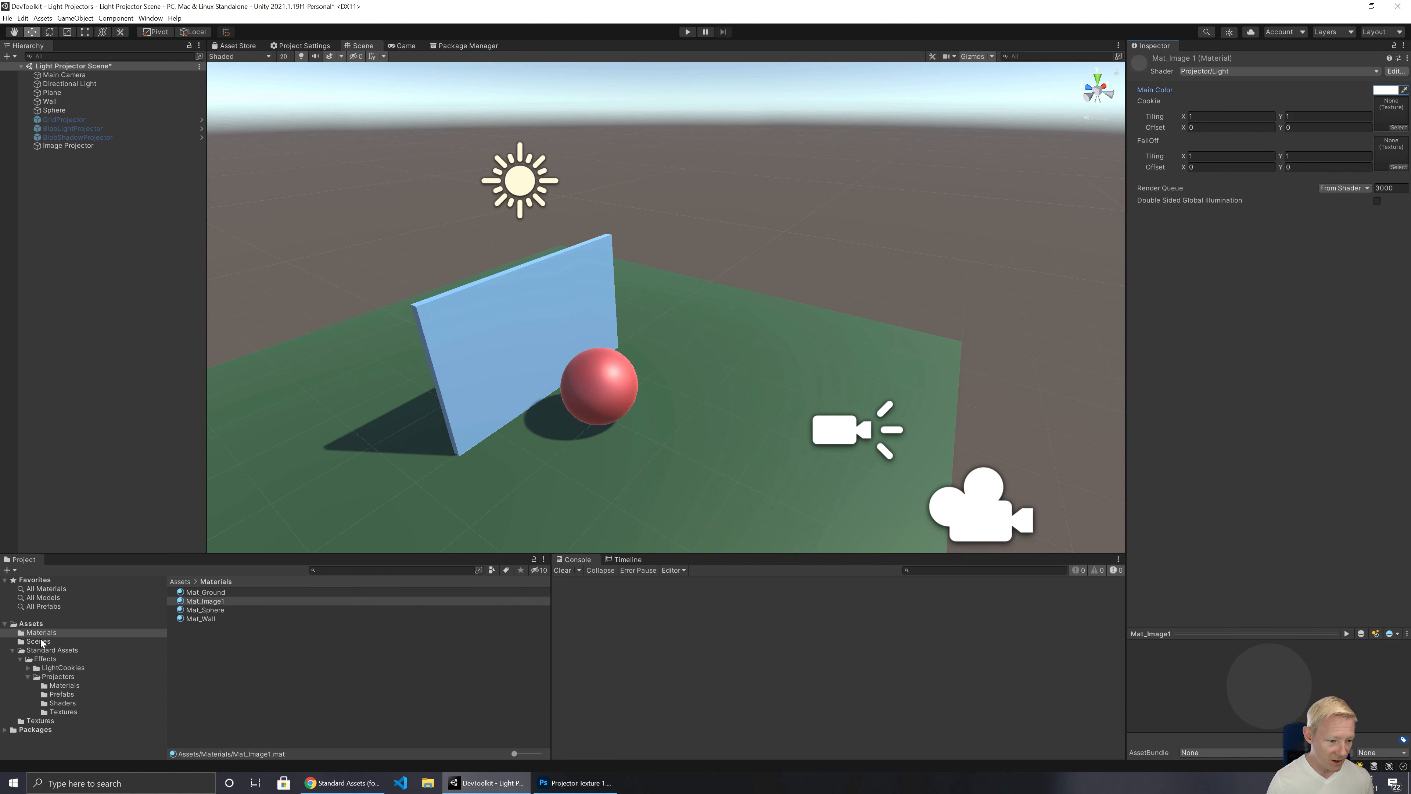
Step: Compare the import settings of Projector Texture 1 with those of the Grid texture in the Standard Assets projector textures
{"action": "left_click", "coordinate": [31, 720]}
{"action": "left_click", "coordinate": [211, 592]}
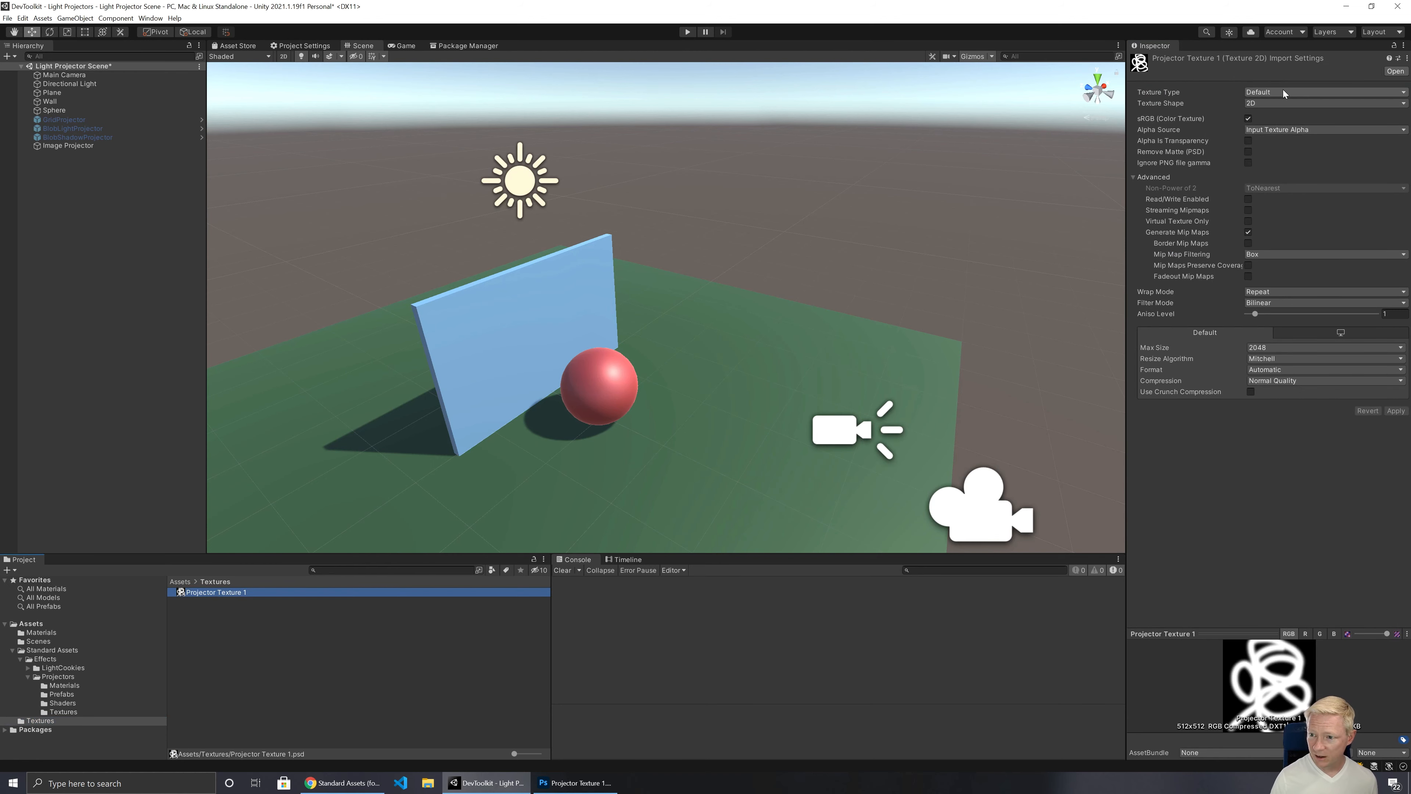
{"action": "left_click", "coordinate": [1277, 92]}
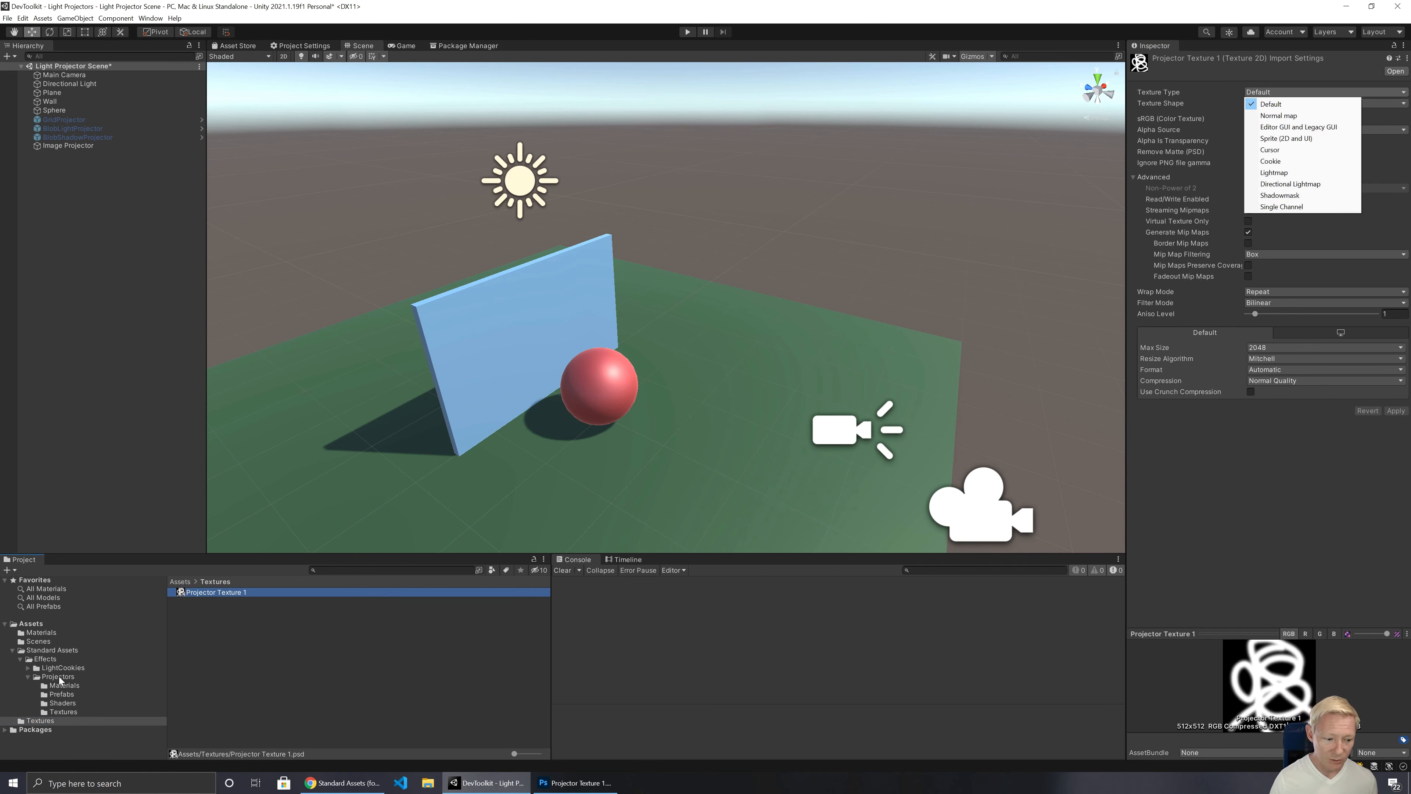
{"action": "left_click", "coordinate": [63, 712]}
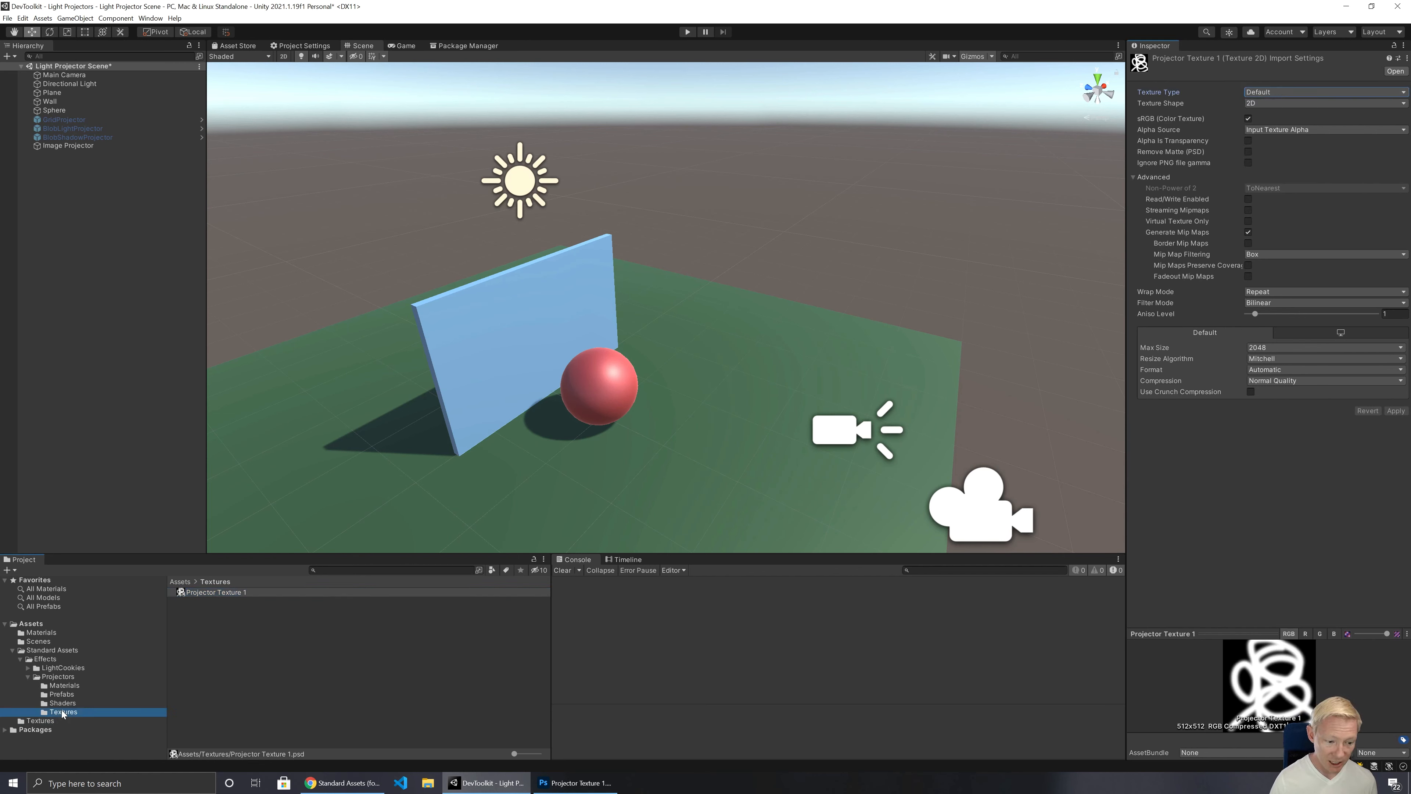
{"action": "left_click", "coordinate": [63, 713]}
{"action": "left_click", "coordinate": [191, 602]}
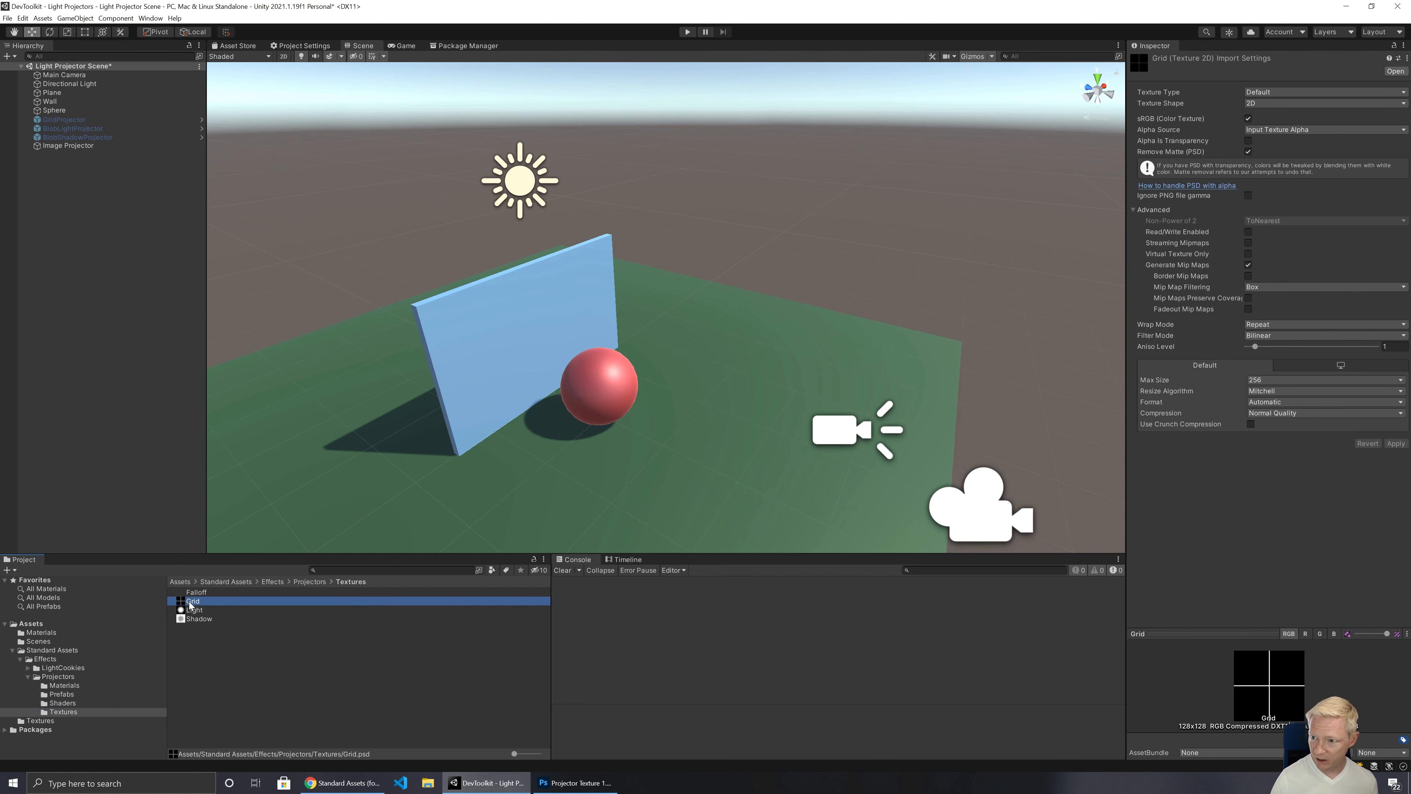
{"action": "left_click", "coordinate": [57, 719]}
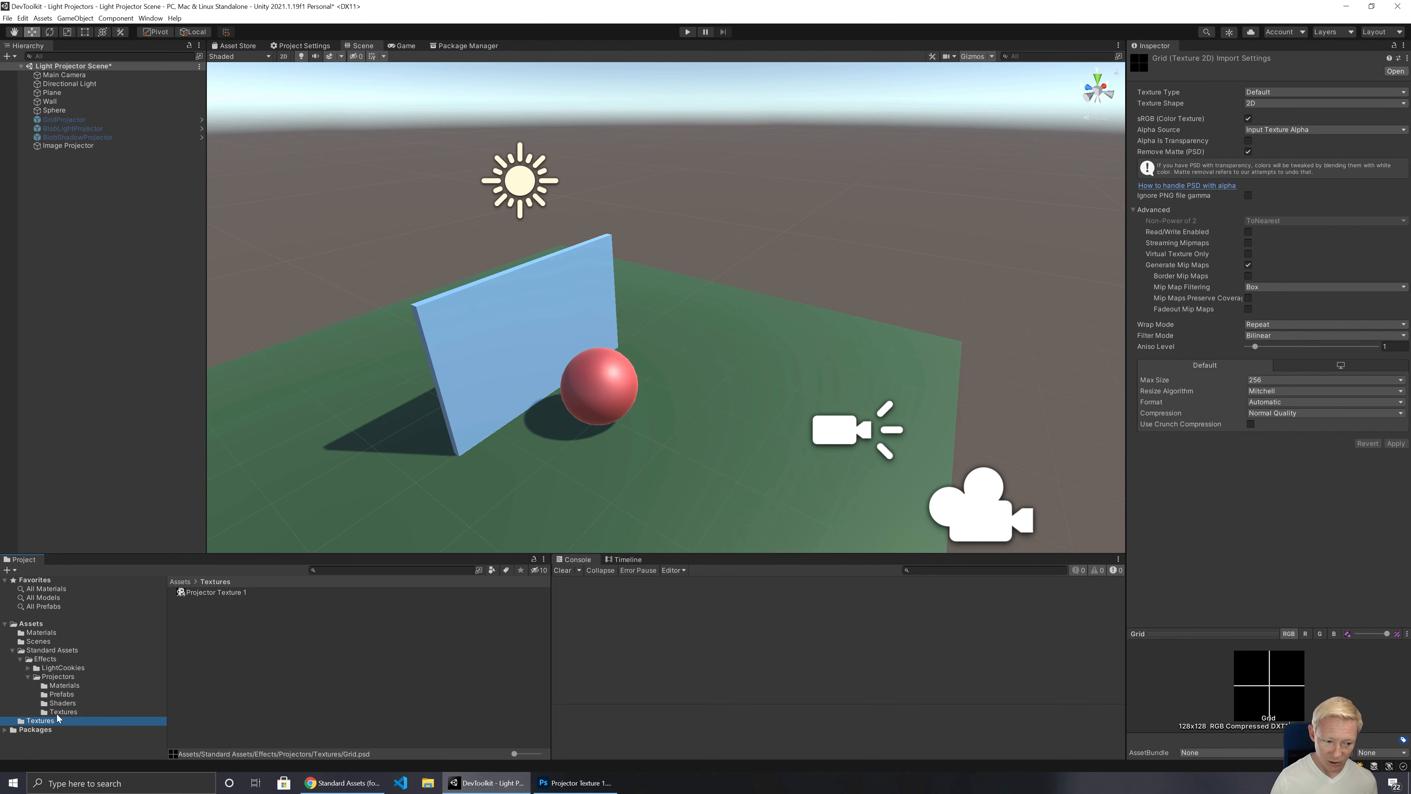
{"action": "left_click", "coordinate": [217, 590]}
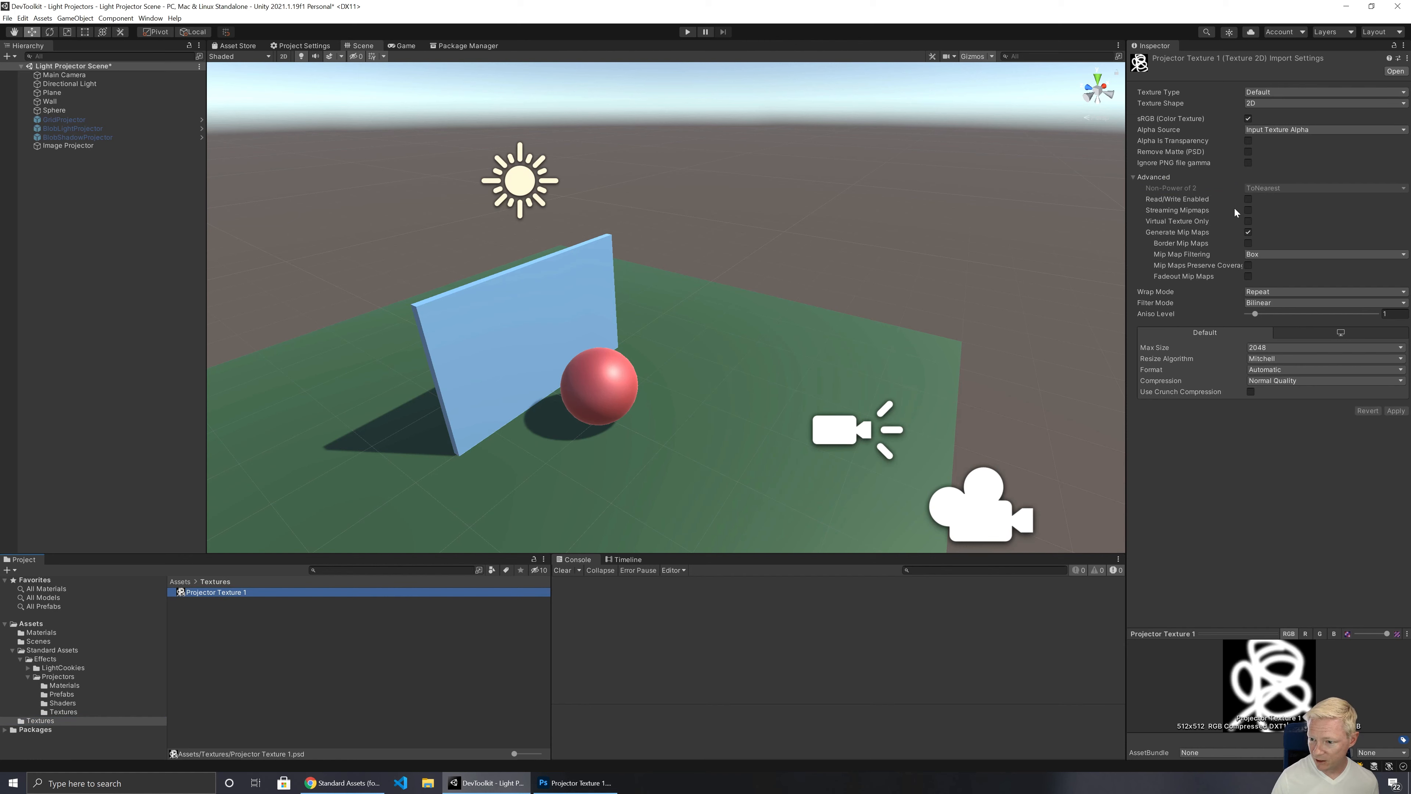
{"action": "left_click", "coordinate": [63, 711]}
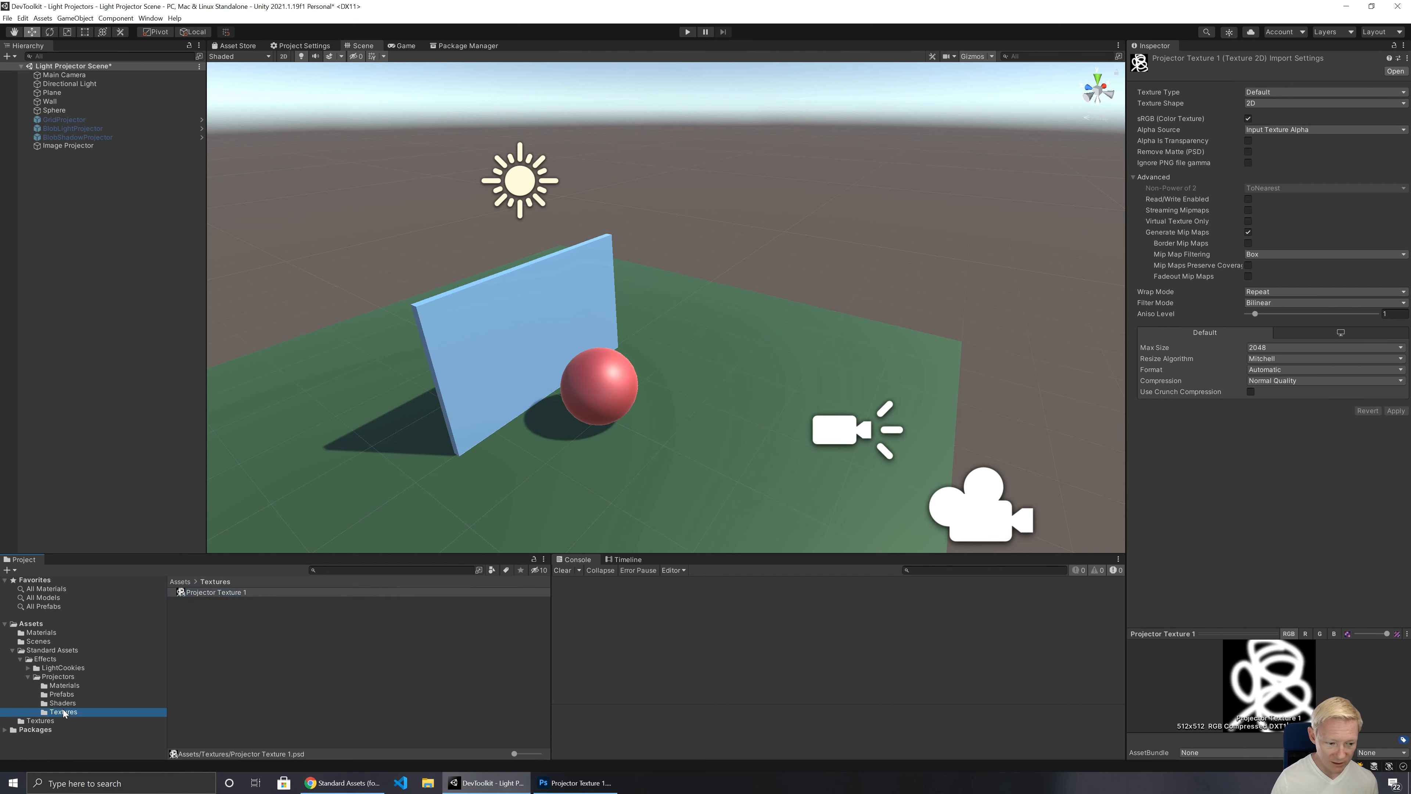
{"action": "left_click", "coordinate": [194, 602]}
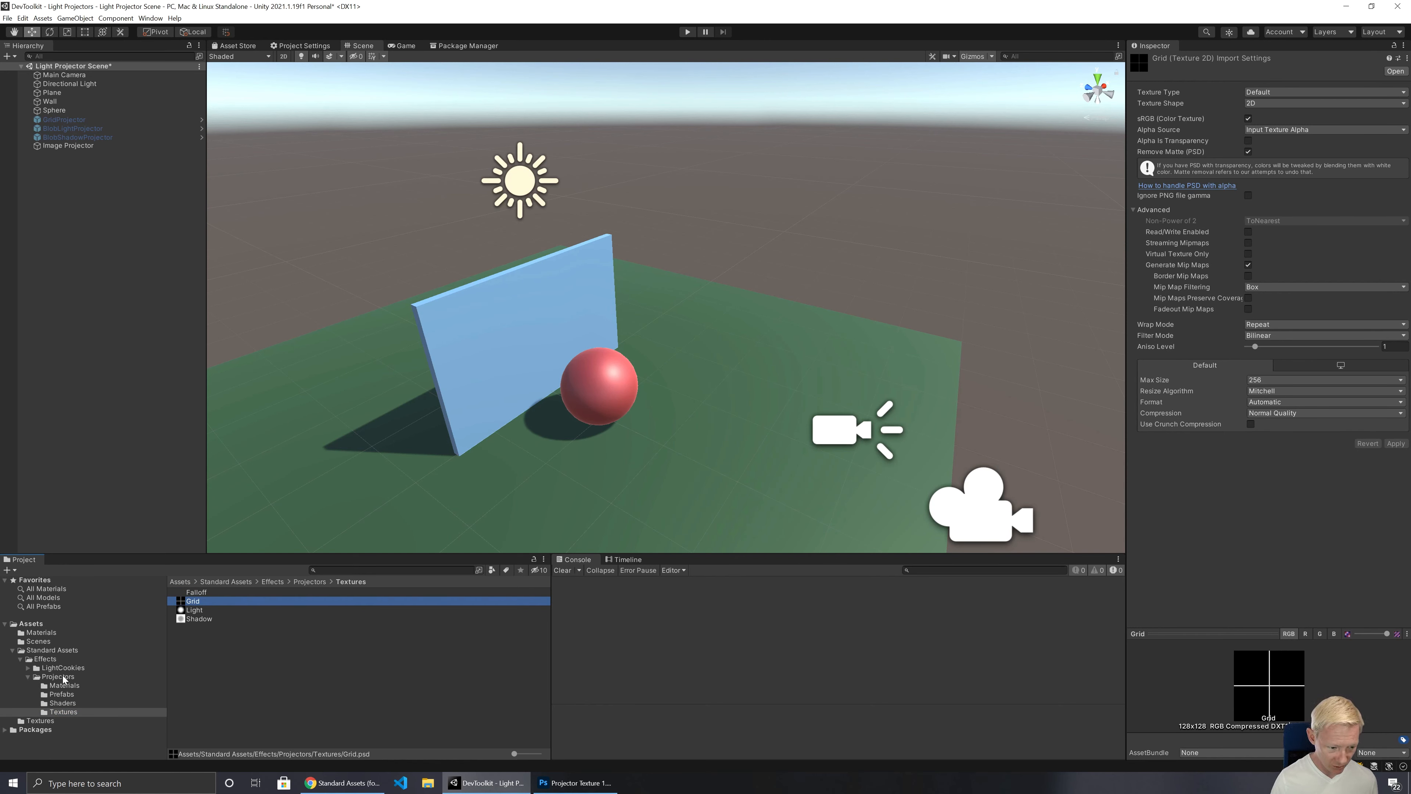
Step: Assign Projector Texture 1 as the Cookie texture of the Mat_Image1 material
{"action": "left_click", "coordinate": [44, 634]}
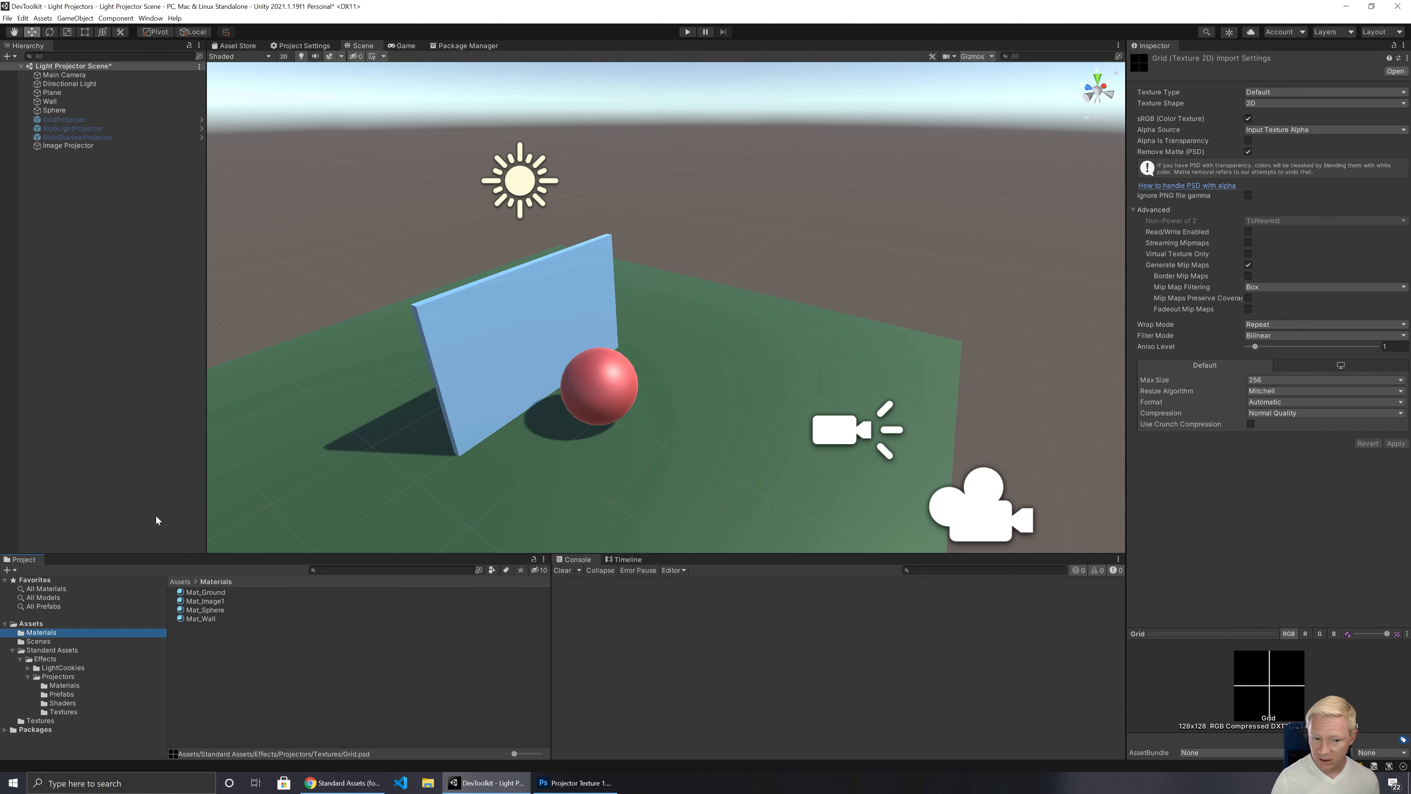
{"action": "left_click", "coordinate": [210, 601]}
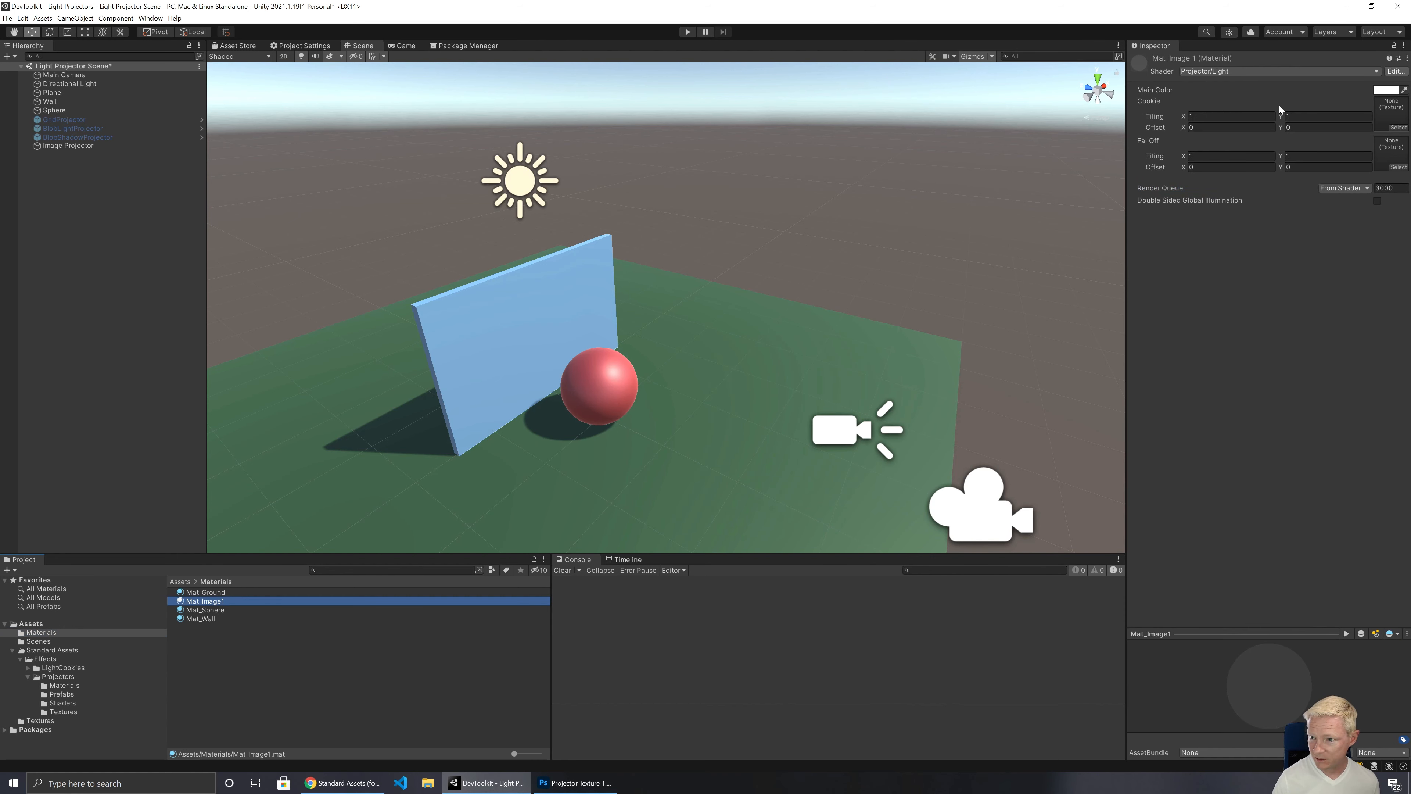
{"action": "left_click", "coordinate": [1396, 127]}
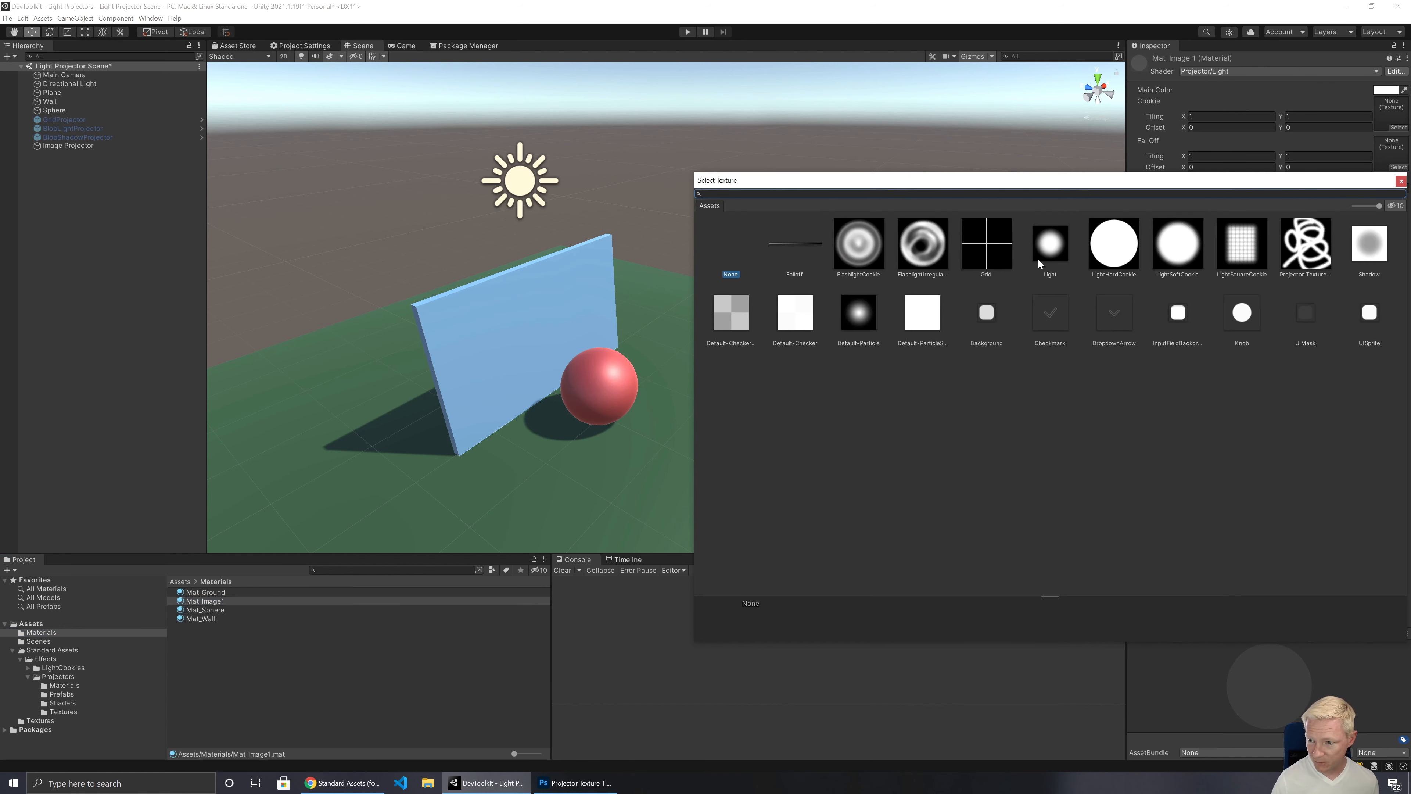
{"action": "left_click", "coordinate": [1307, 245]}
{"action": "double_click", "coordinate": [1299, 243]}
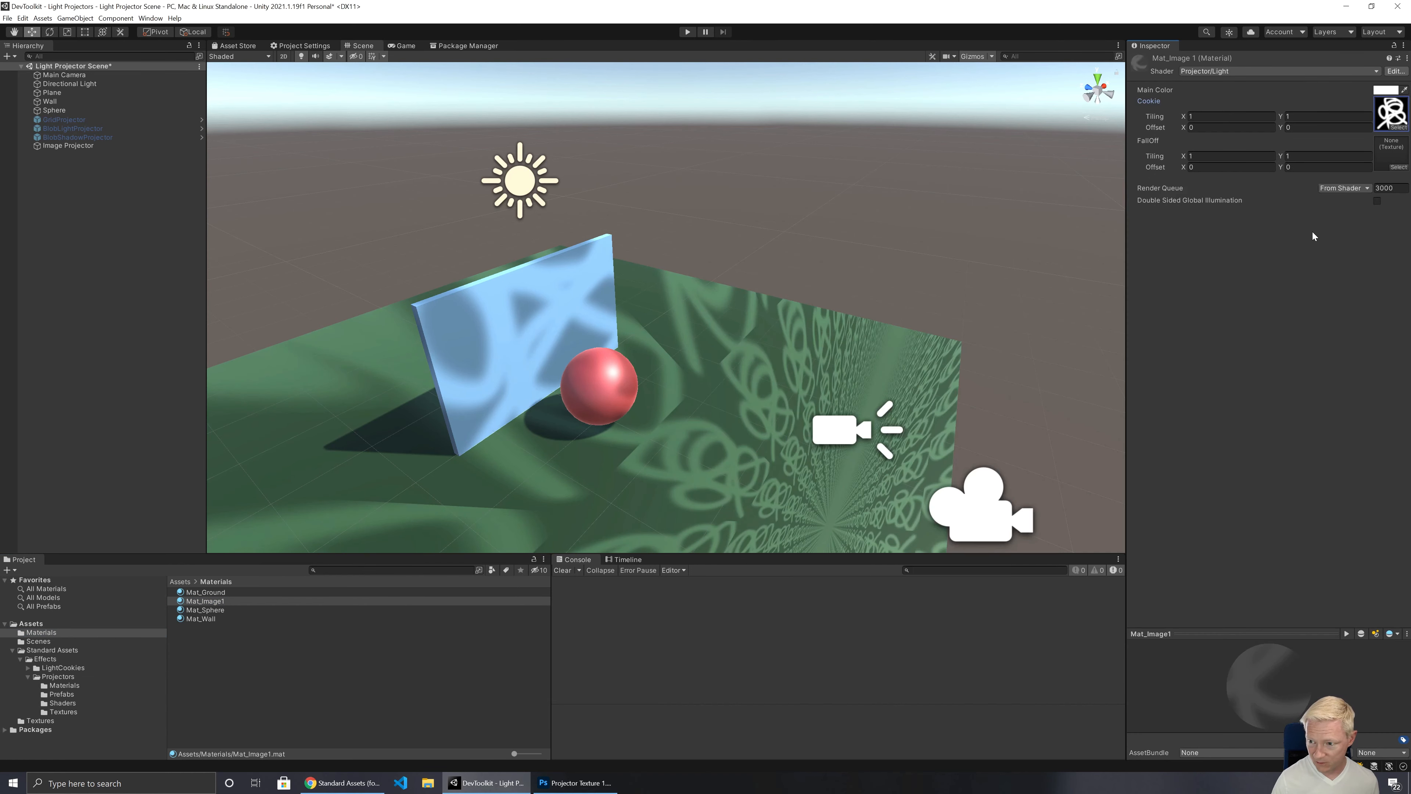
Step: Move the Image Projector closer to the wall, to about Z -0.827
{"action": "right_click_drag", "start_coordinate": [980, 277], "coordinate": [787, 315]}
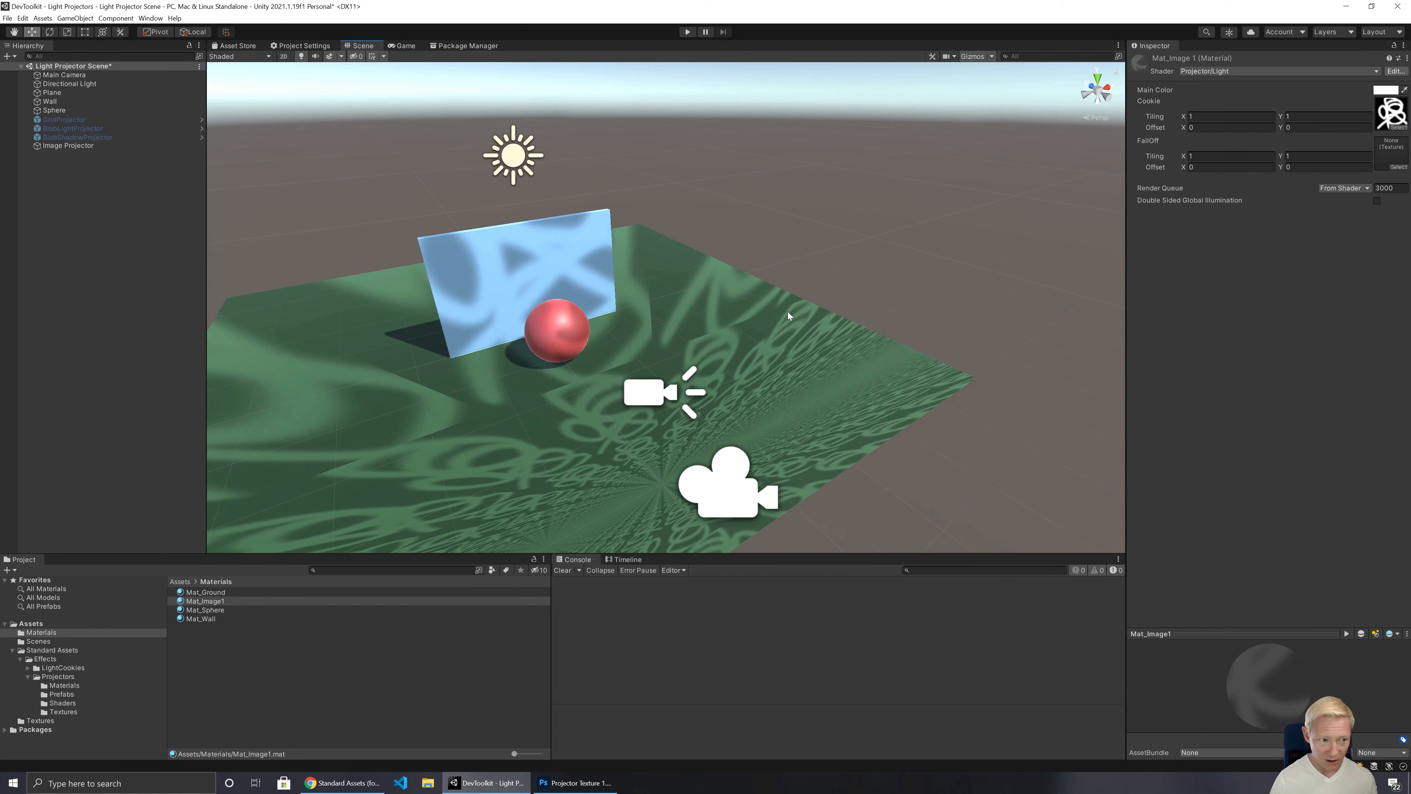
{"action": "left_click", "coordinate": [128, 146]}
{"action": "right_click_drag", "start_coordinate": [758, 394], "coordinate": [856, 361]}
{"action": "left_click_drag", "start_coordinate": [834, 363], "coordinate": [591, 313]}
{"action": "key", "text": "w"}
{"action": "right_click_drag", "start_coordinate": [622, 391], "coordinate": [542, 389]}
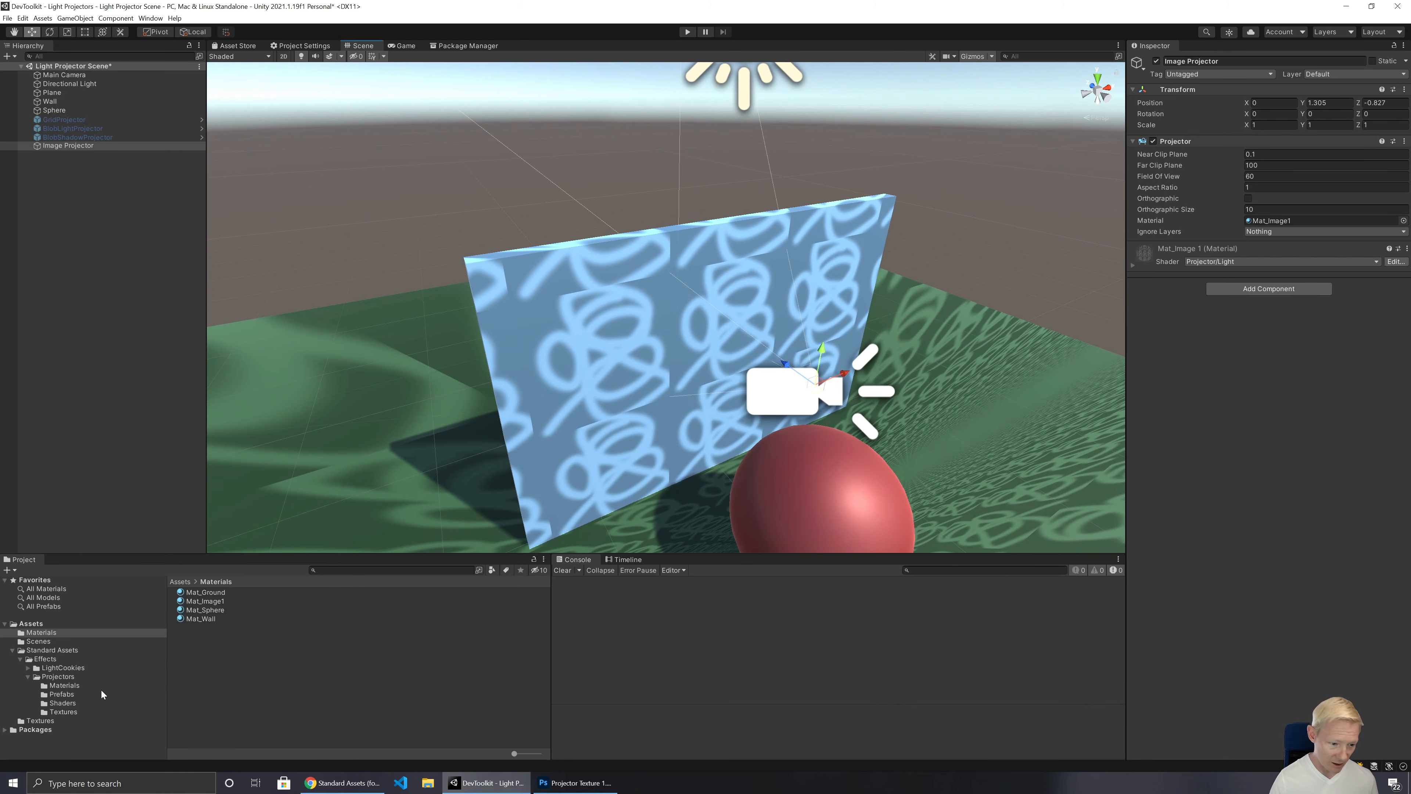
Step: Set the Wrap Mode of Projector Texture 1 to Clamp and apply the import settings
{"action": "left_click", "coordinate": [51, 721]}
{"action": "left_click", "coordinate": [237, 592]}
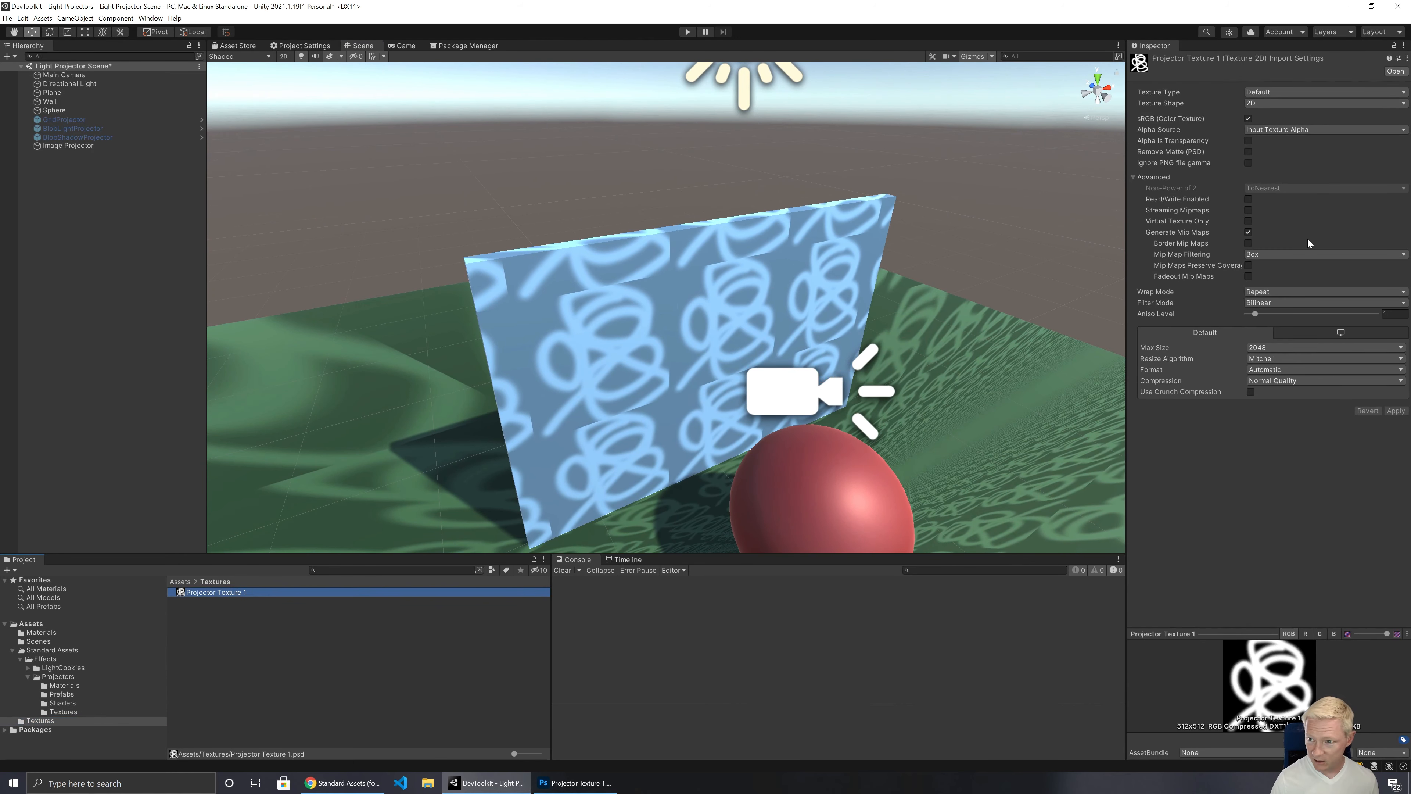
{"action": "left_click", "coordinate": [1251, 292]}
{"action": "left_click", "coordinate": [1272, 315]}
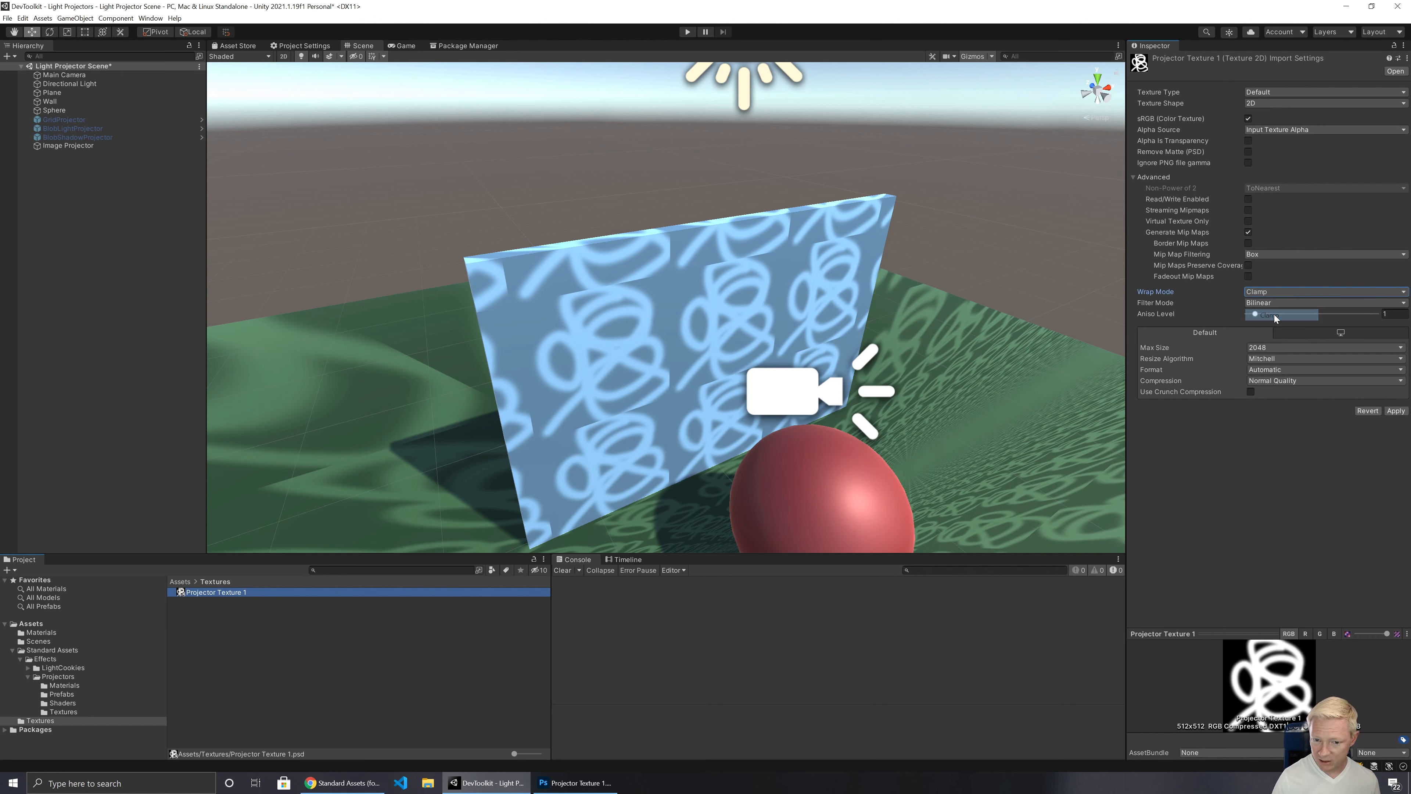
{"action": "left_click", "coordinate": [1396, 411]}
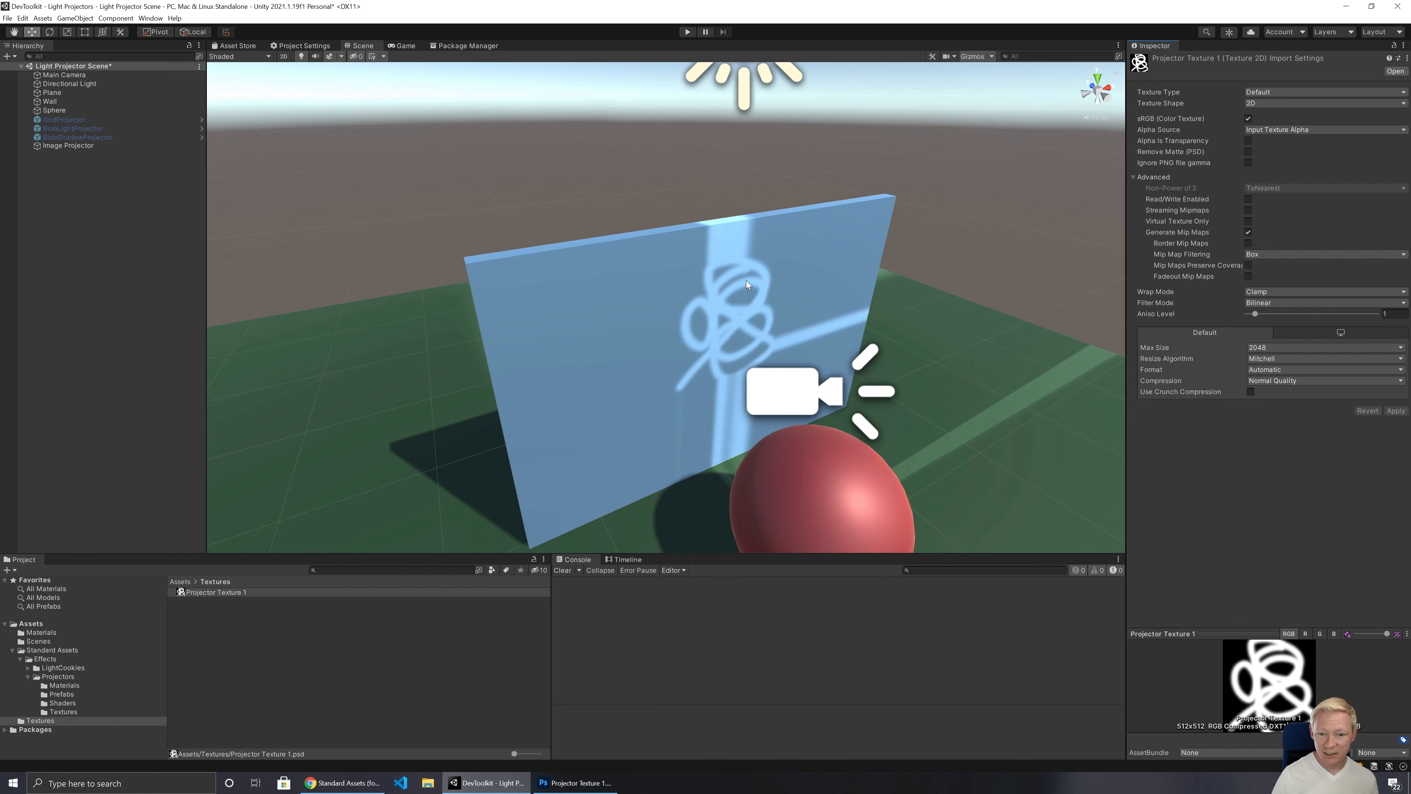
Step: Switch to Photoshop and try a rectangular marquee selection across the area above the Projector Texture 1.psd image
{"action": "left_click", "coordinate": [572, 781]}
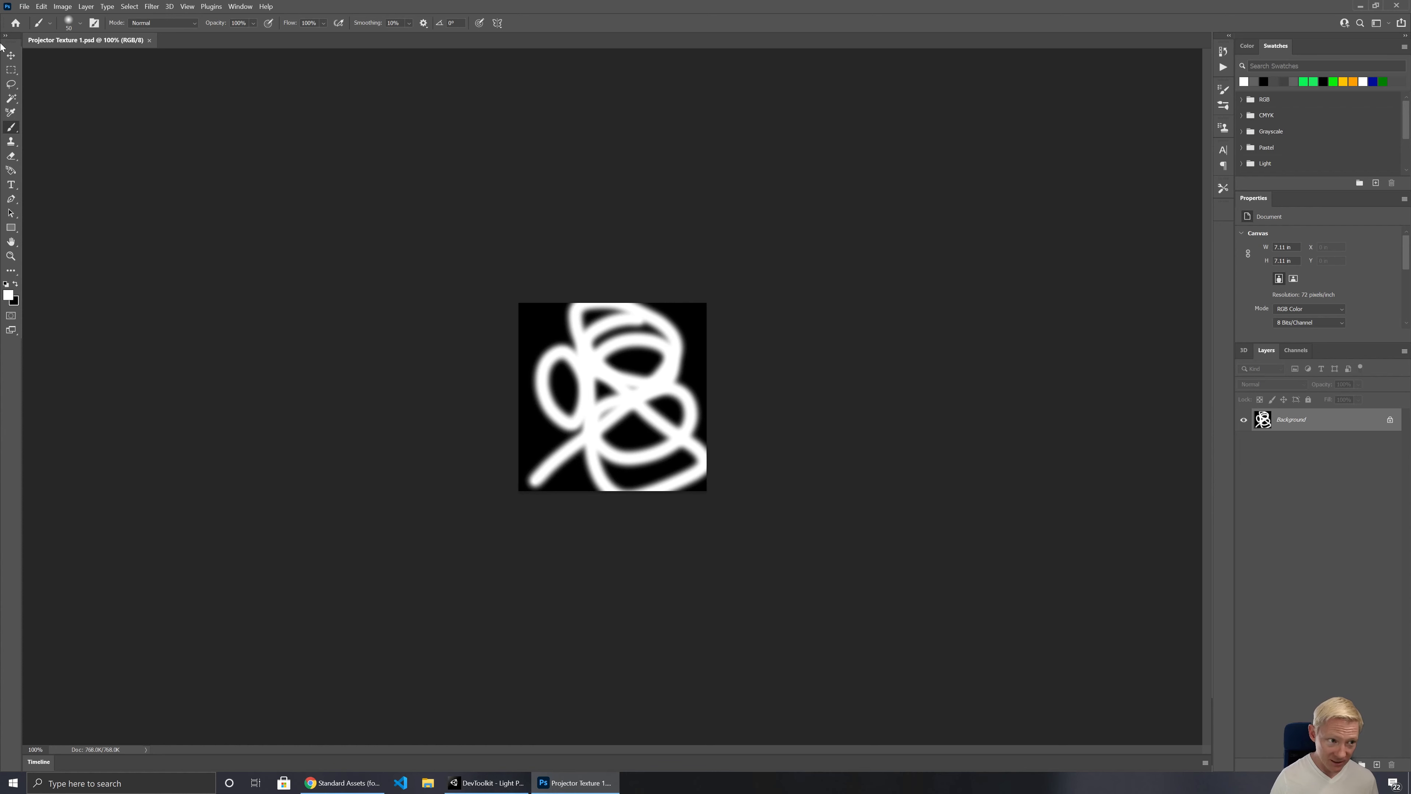
{"action": "left_click", "coordinate": [11, 70]}
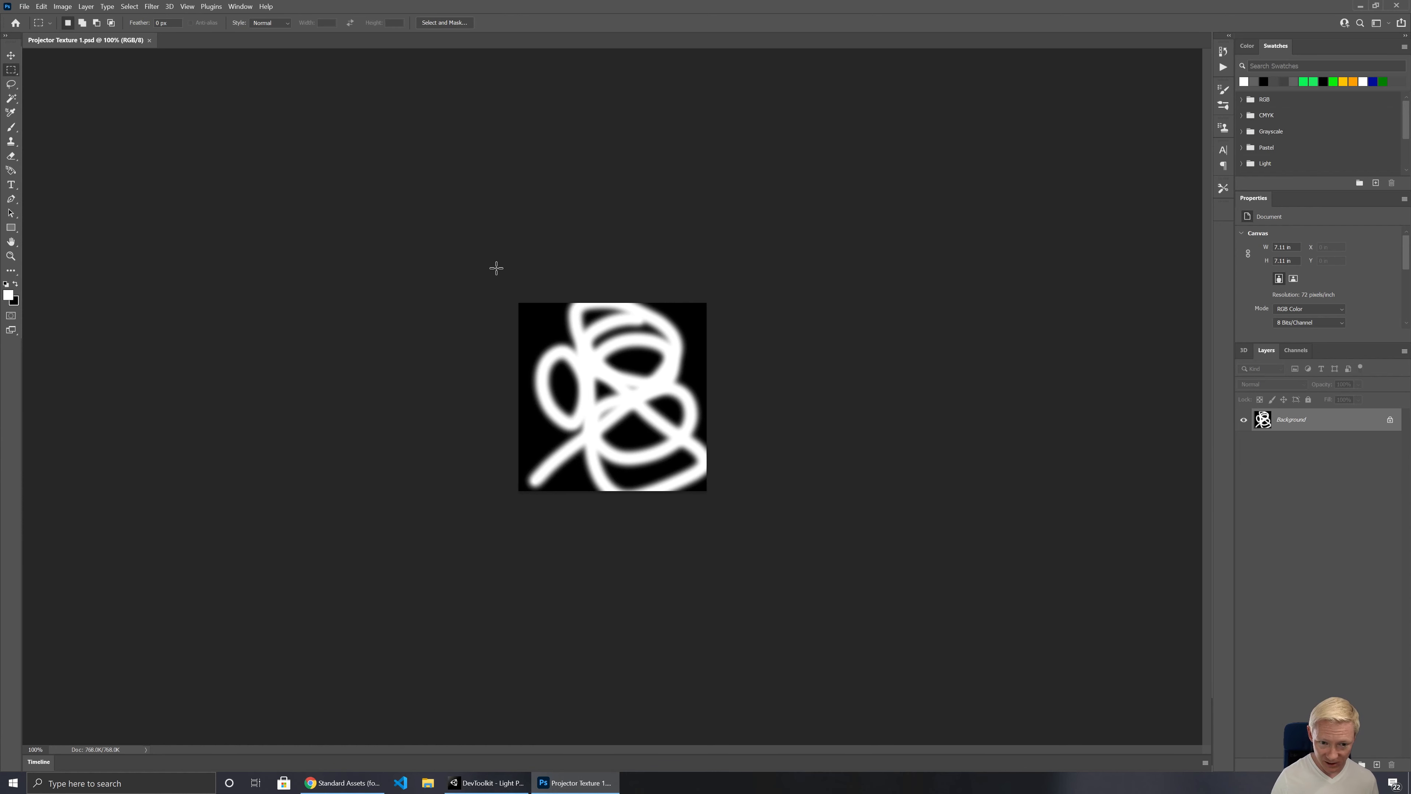
{"action": "left_click_drag", "start_coordinate": [491, 268], "coordinate": [800, 287]}
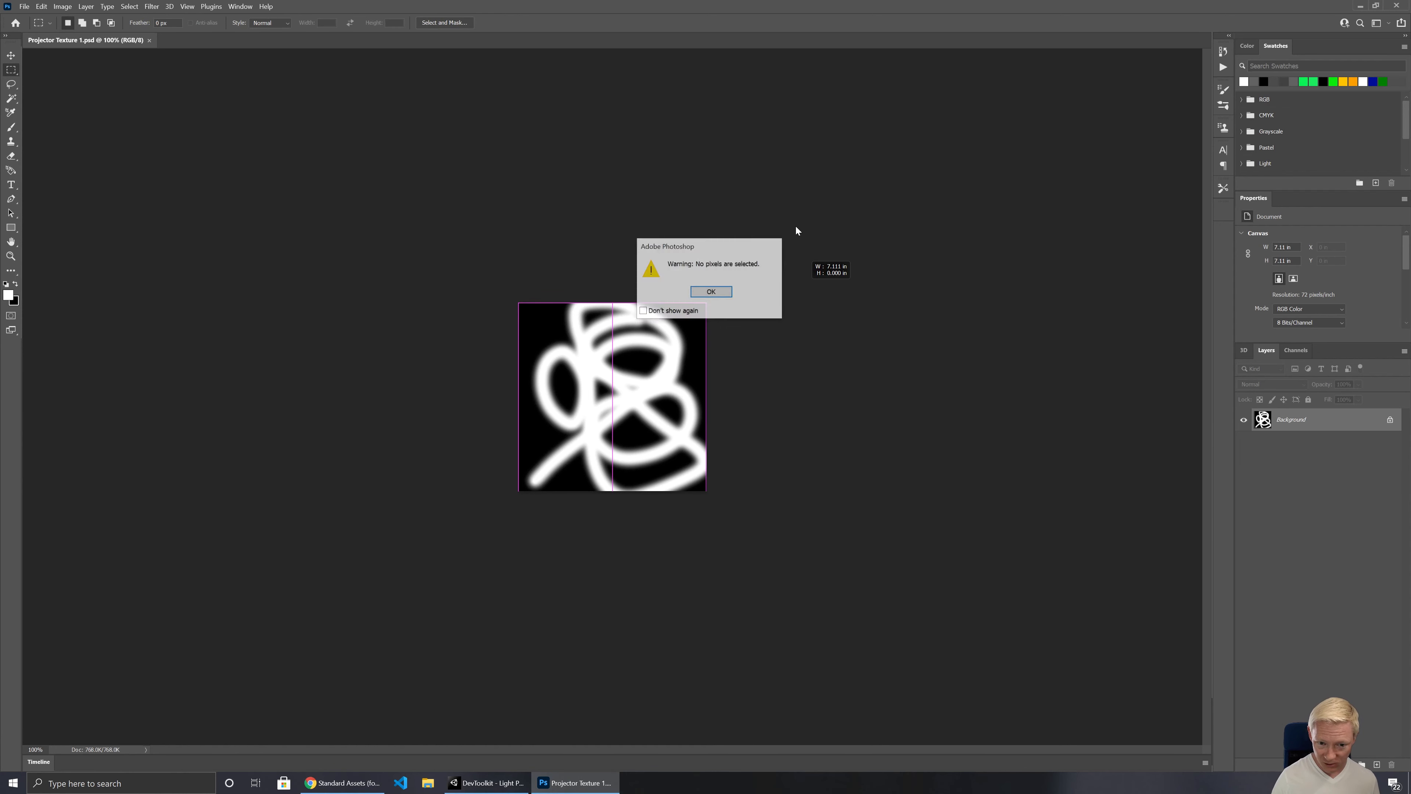
{"action": "left_click", "coordinate": [711, 291]}
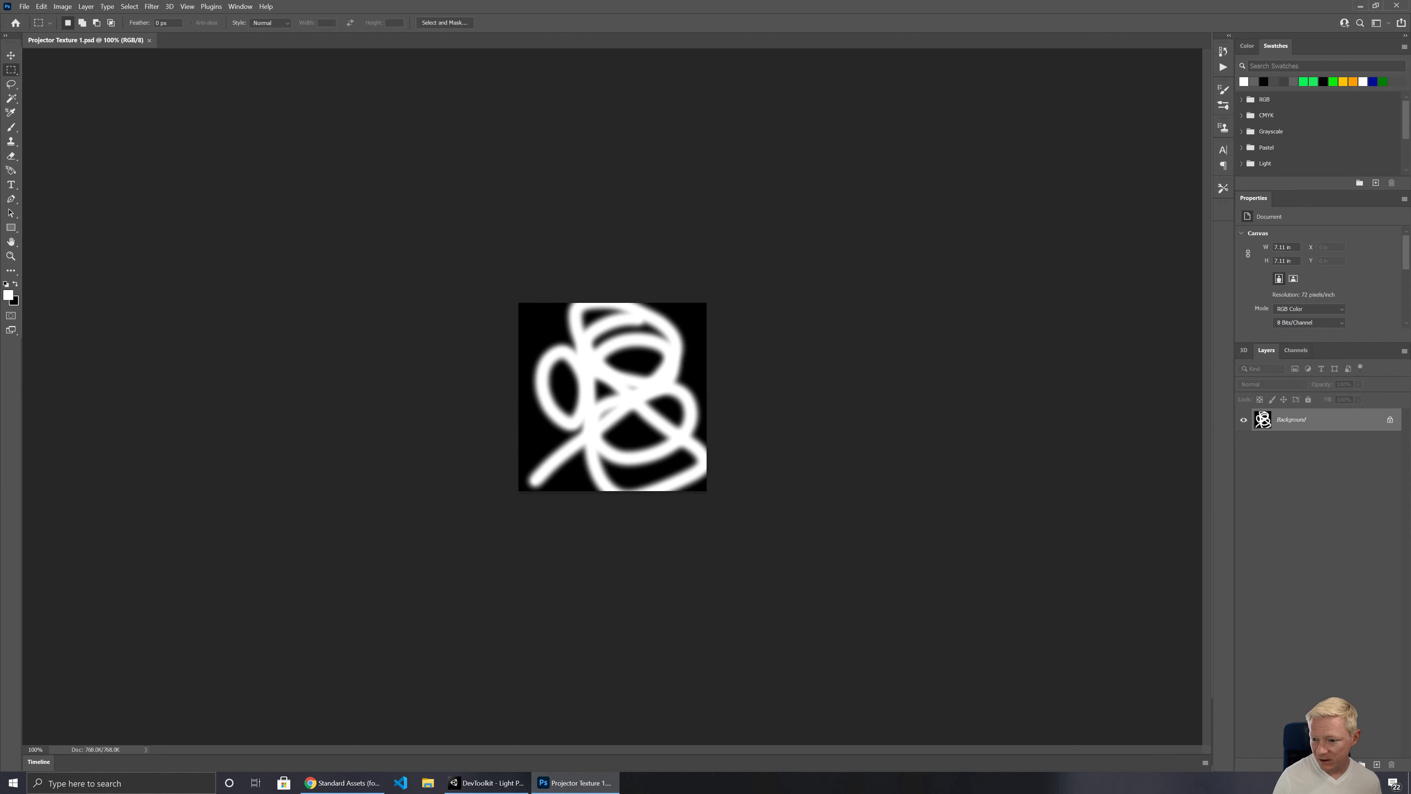
Step: Unlock the Background layer of Projector Texture 1.psd and add a layer mask to it
{"action": "left_click", "coordinate": [1389, 419]}
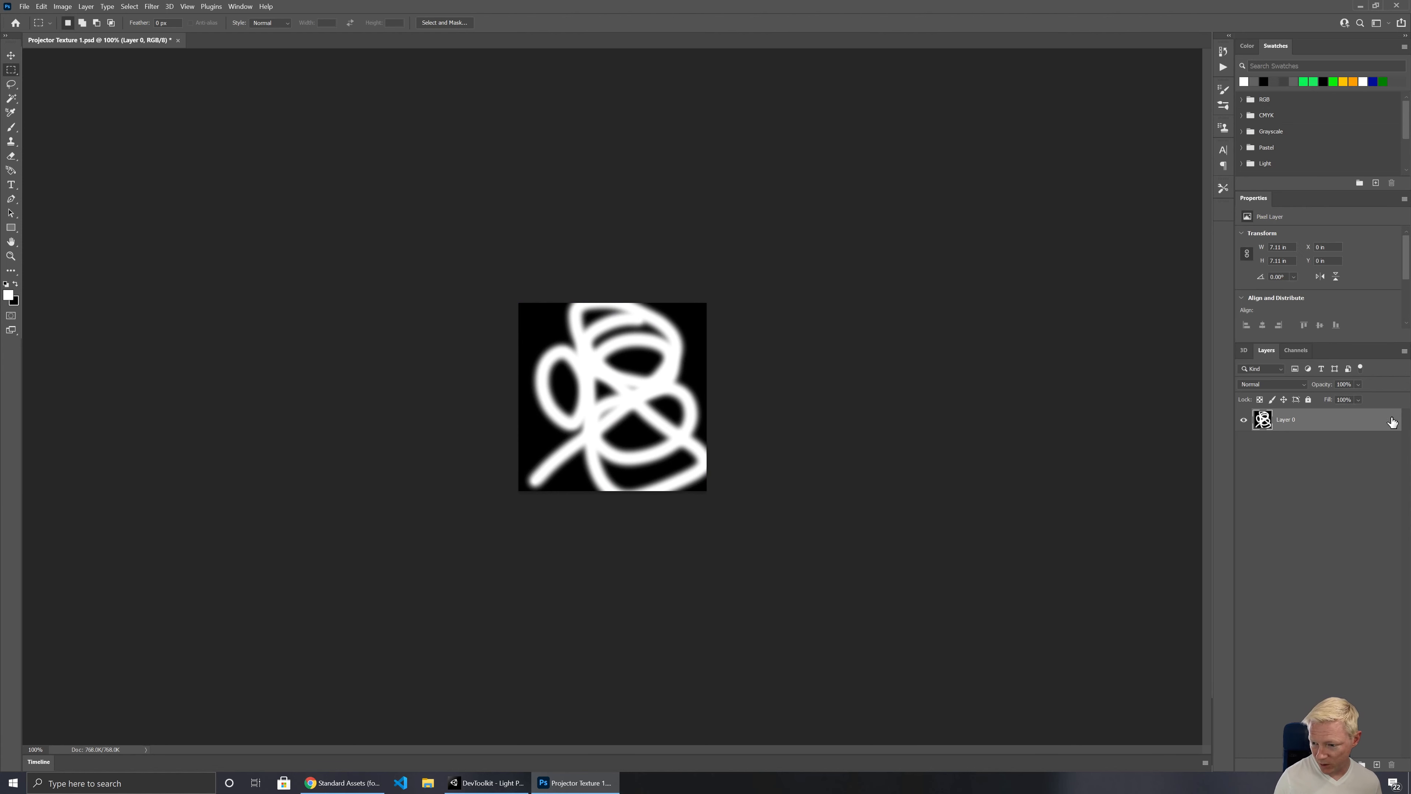
{"action": "left_click", "coordinate": [1332, 764]}
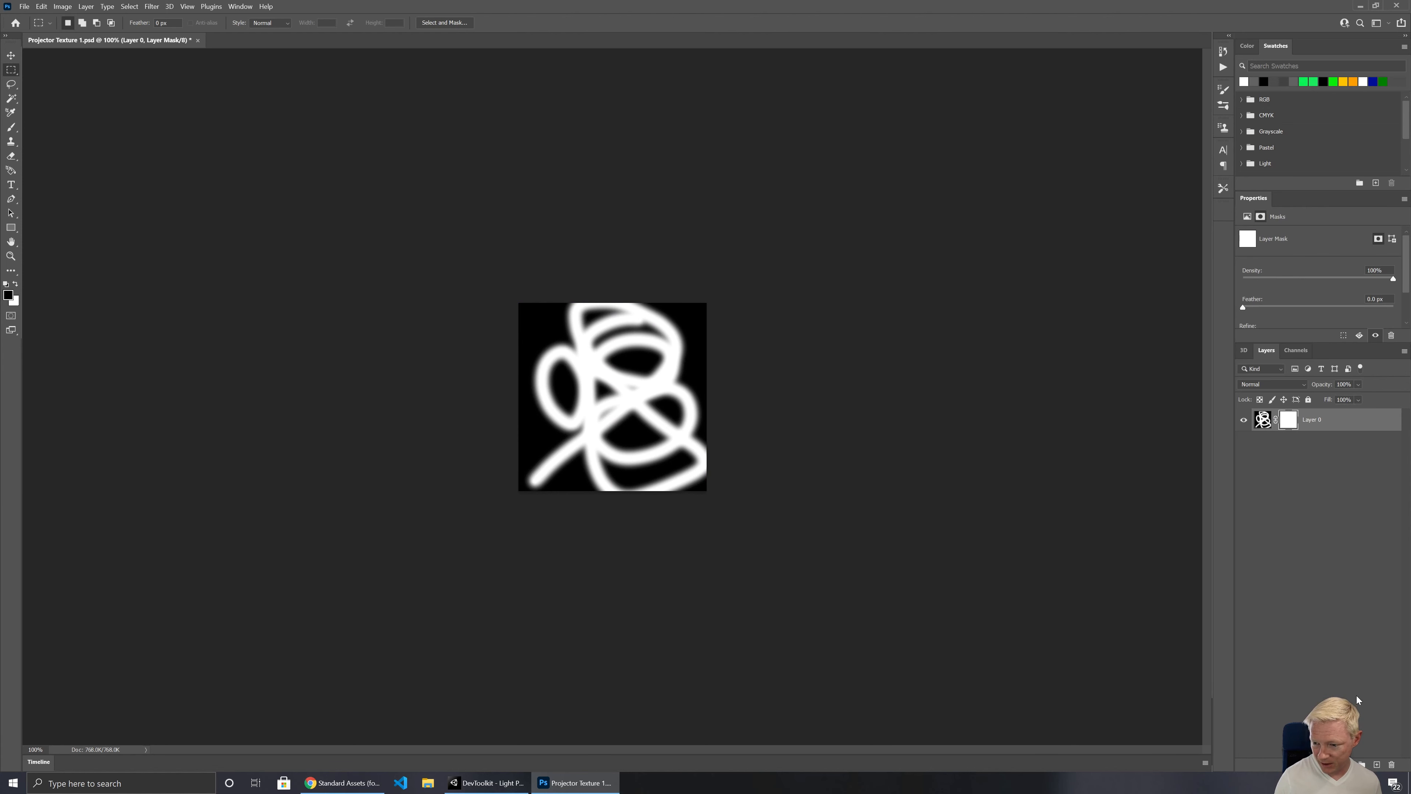
Step: Fill the layer mask with a radial white-to-black gradient running from the image's center to near its upper edge
{"action": "left_click", "coordinate": [11, 227]}
{"action": "left_click", "coordinate": [11, 171]}
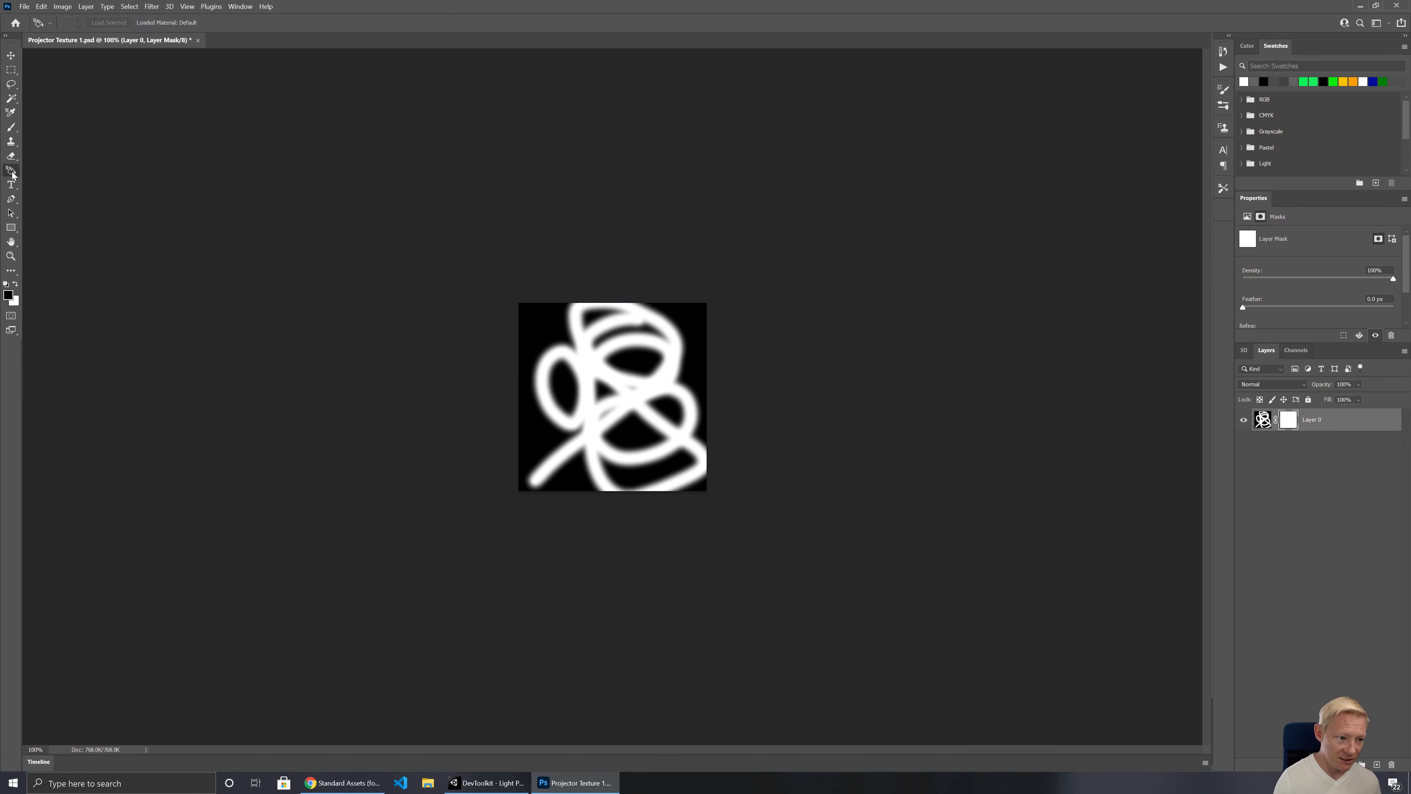
{"action": "left_click", "coordinate": [17, 274]}
{"action": "left_click", "coordinate": [18, 275]}
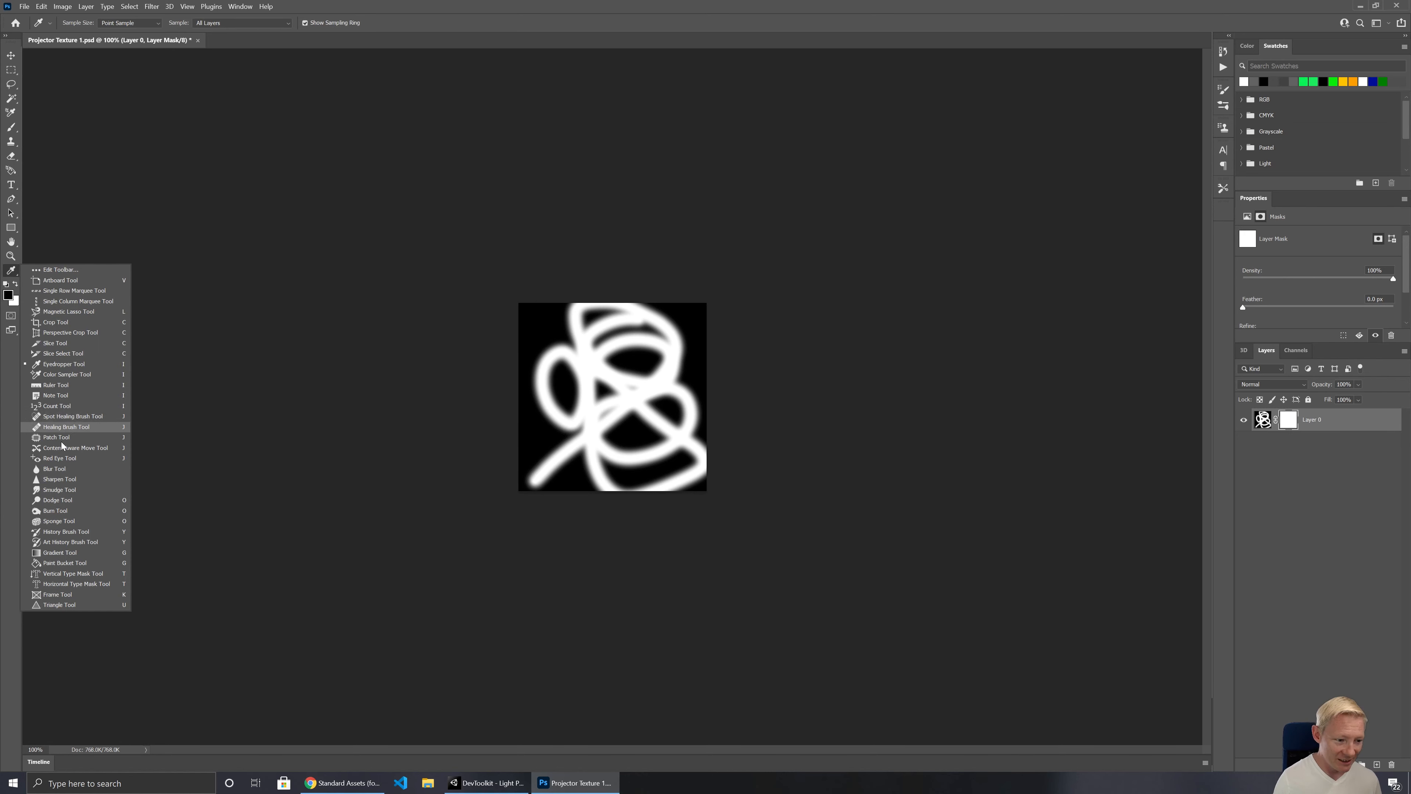
{"action": "left_click", "coordinate": [60, 552]}
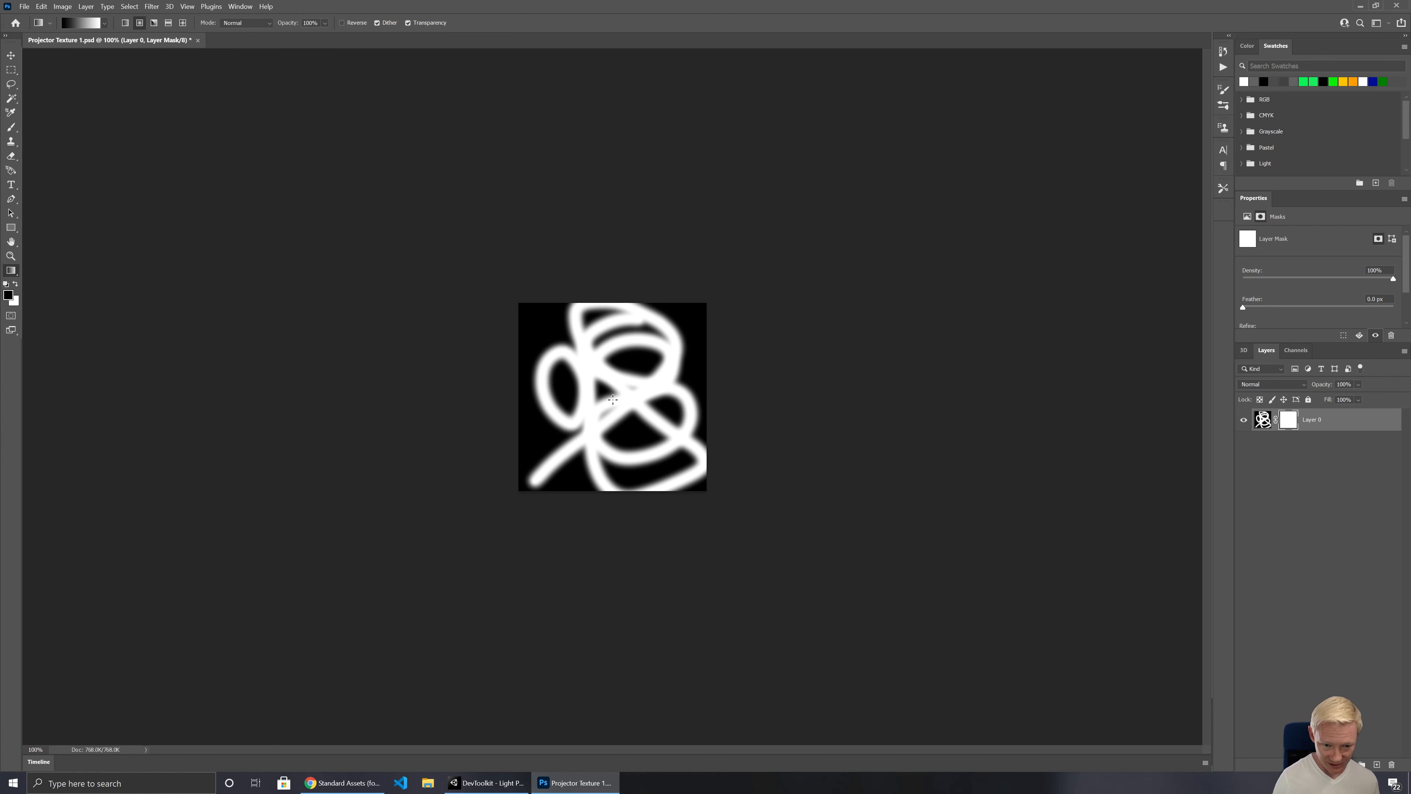
{"action": "key", "text": "x"}
{"action": "left_click_drag", "start_coordinate": [615, 398], "coordinate": [617, 311]}
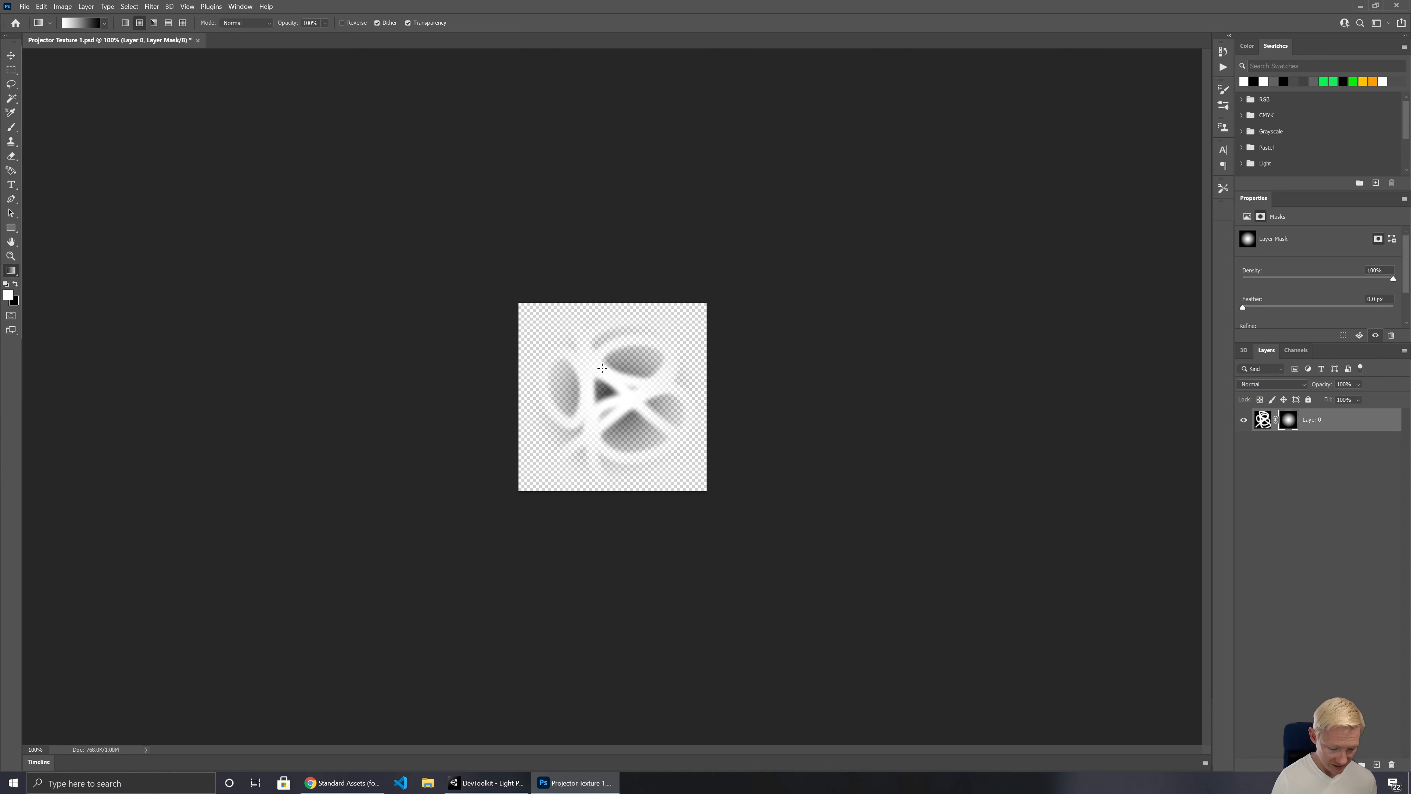
Step: Add a new layer beneath the masked Layer 0 and fill it with solid black
{"action": "key", "text": "ctrl+s"}
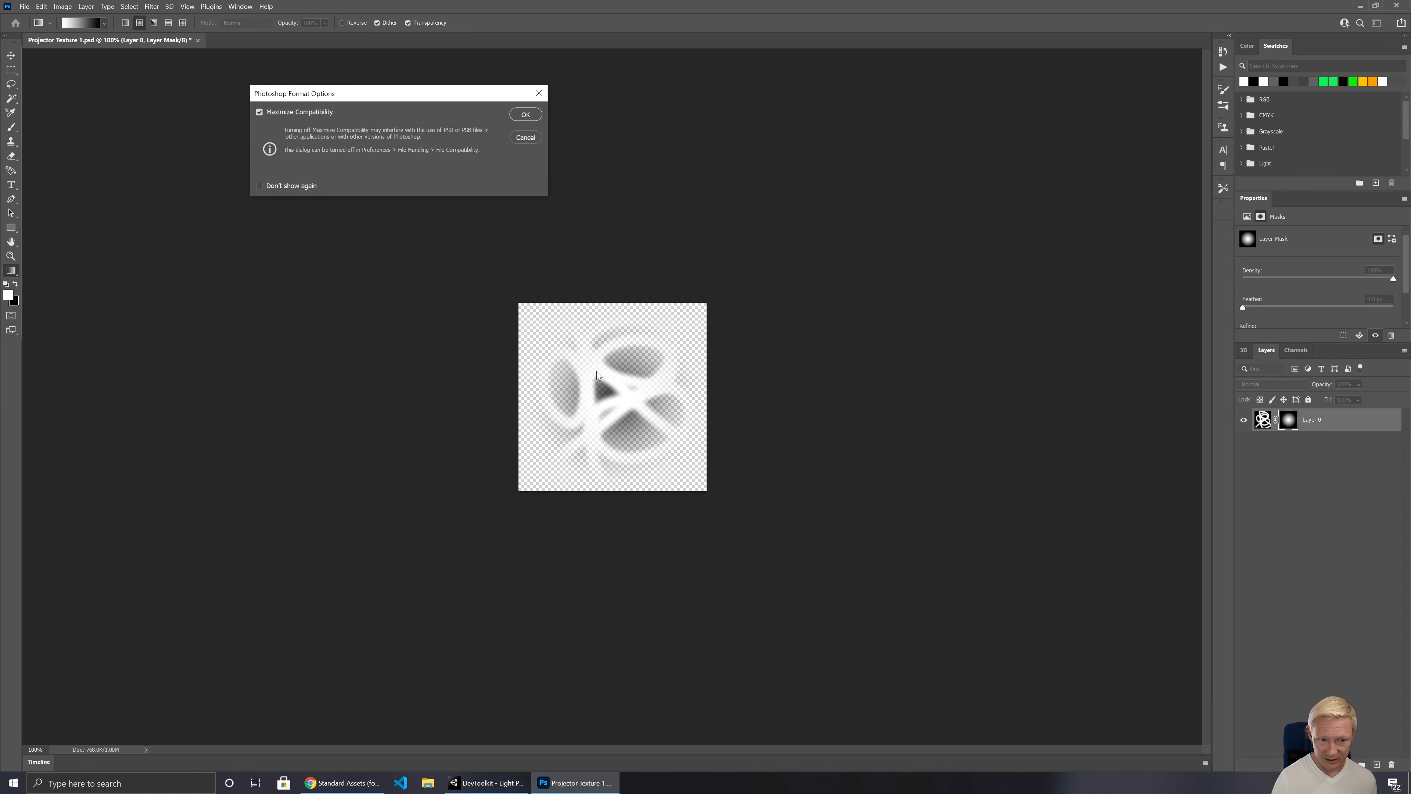
{"action": "left_click", "coordinate": [526, 137]}
{"action": "left_click", "coordinate": [1378, 766]}
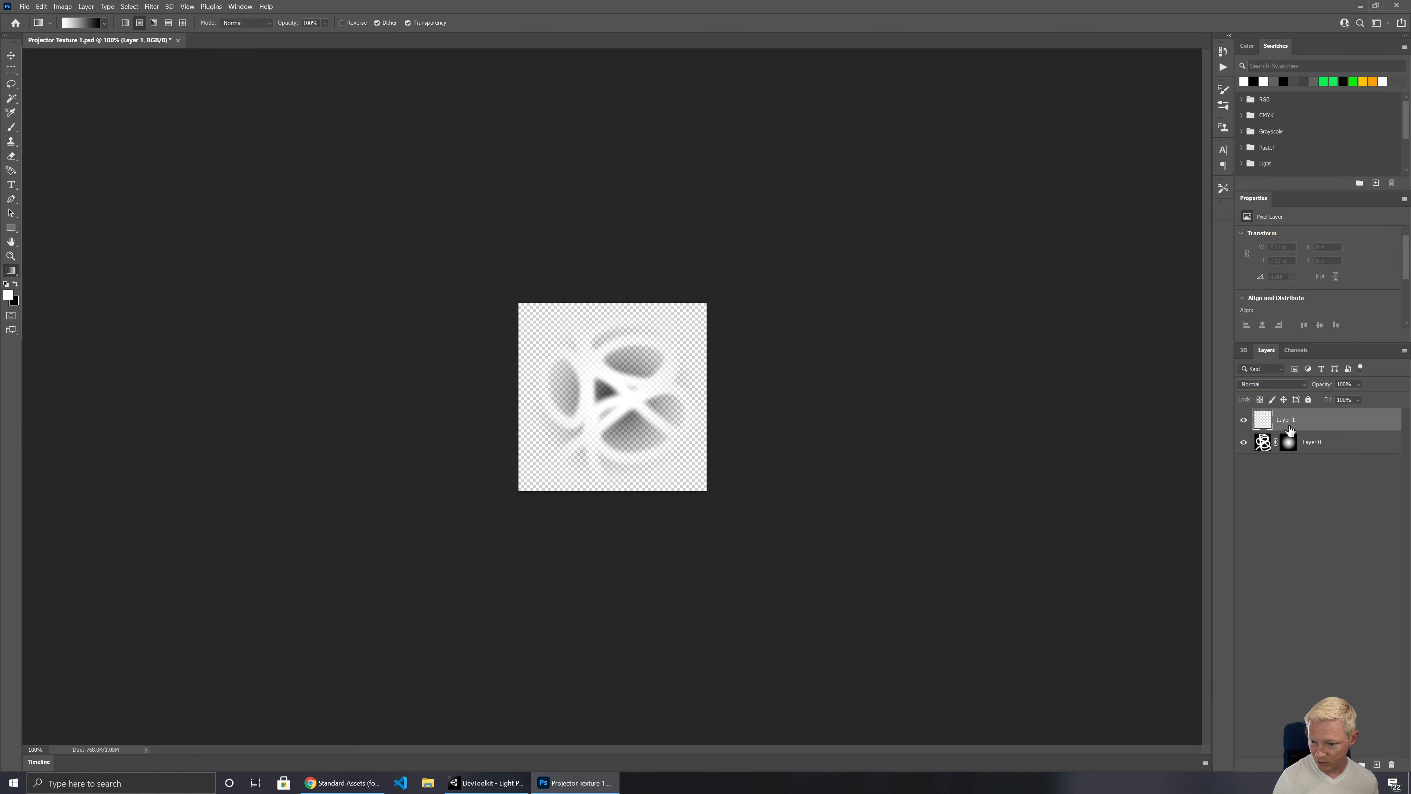
{"action": "left_click_drag", "start_coordinate": [1289, 427], "coordinate": [1290, 452]}
{"action": "key", "text": "shift+F5"}
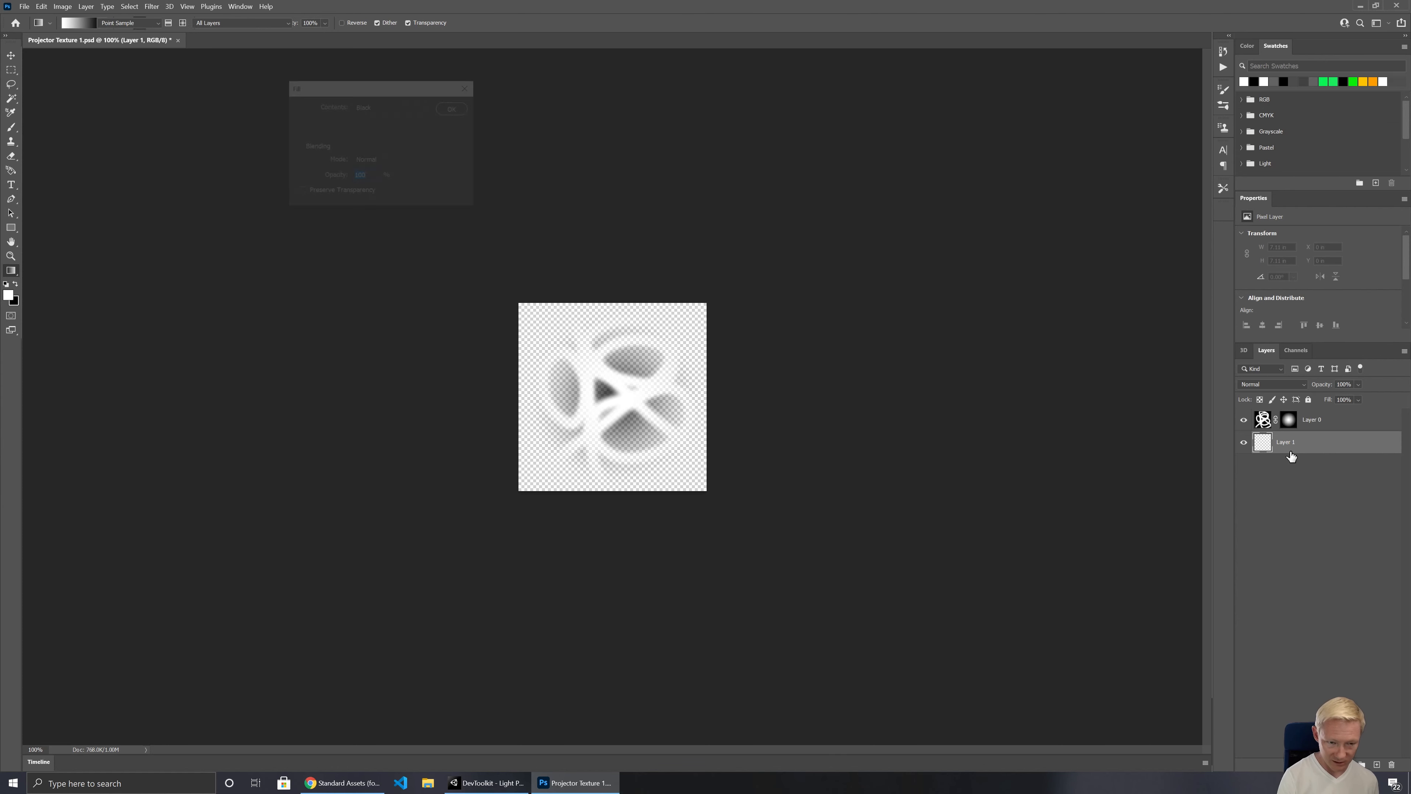
{"action": "key", "text": "Return"}
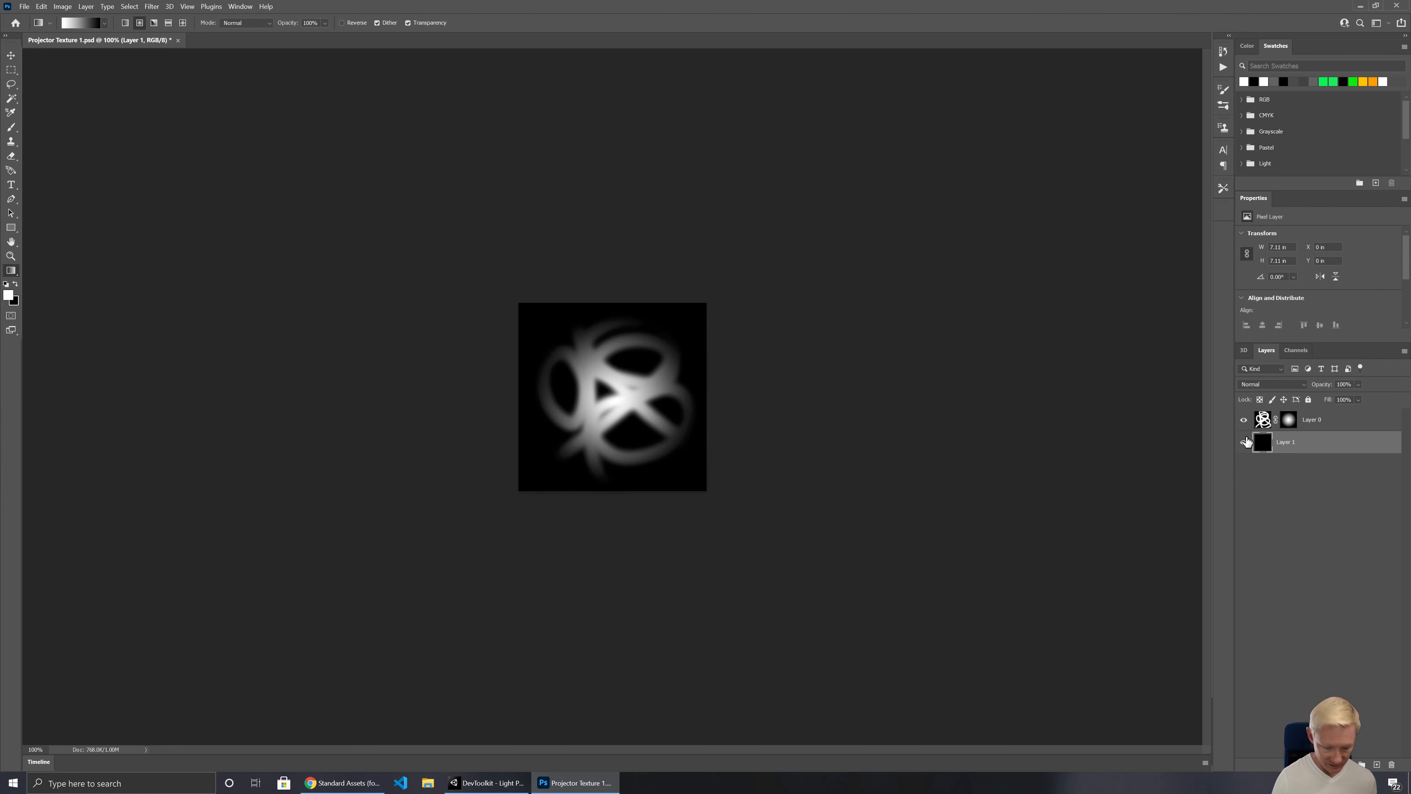
Step: Save Projector Texture 1.psd with Maximize Compatibility enabled and switch back to Unity
{"action": "key", "text": "ctrl+s"}
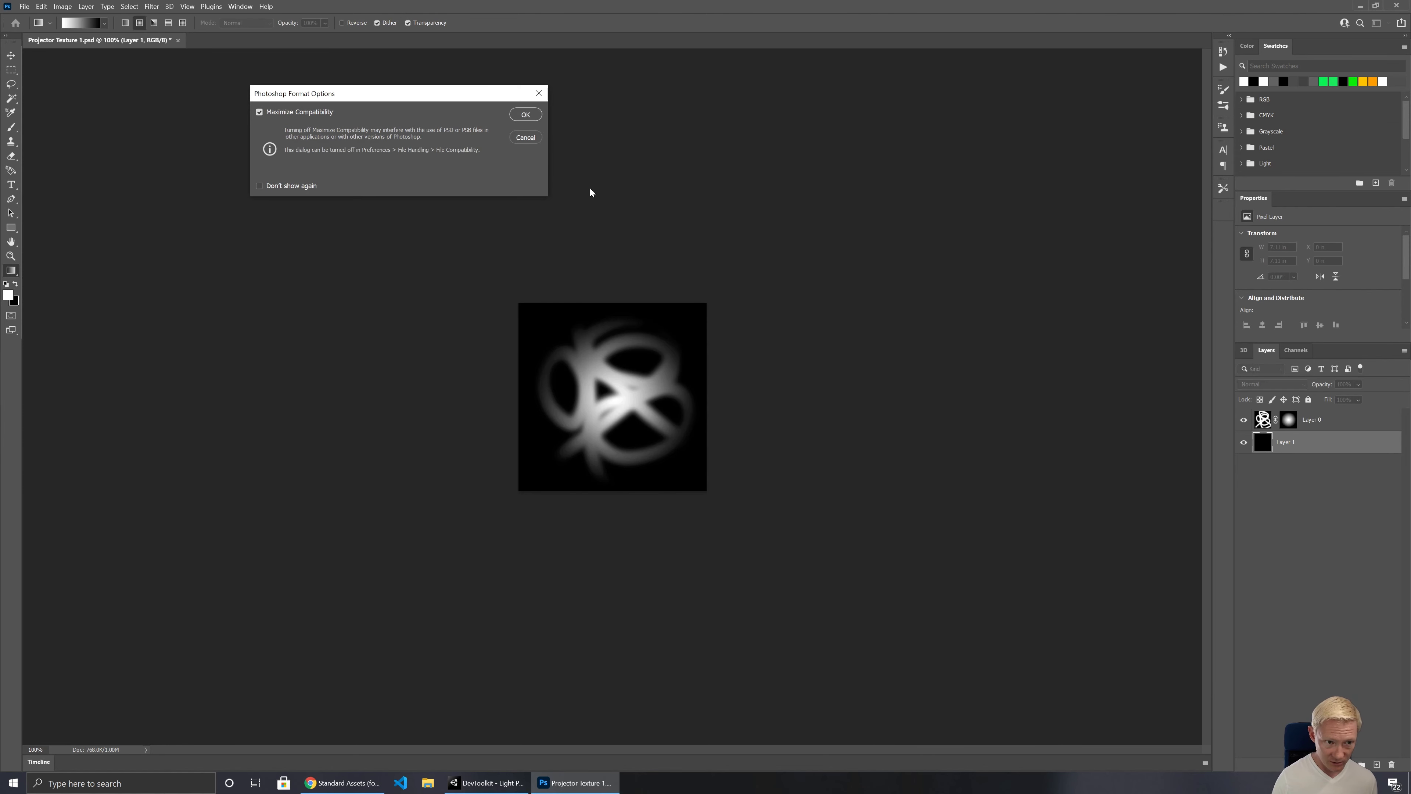
{"action": "left_click", "coordinate": [526, 114]}
{"action": "left_click", "coordinate": [486, 782]}
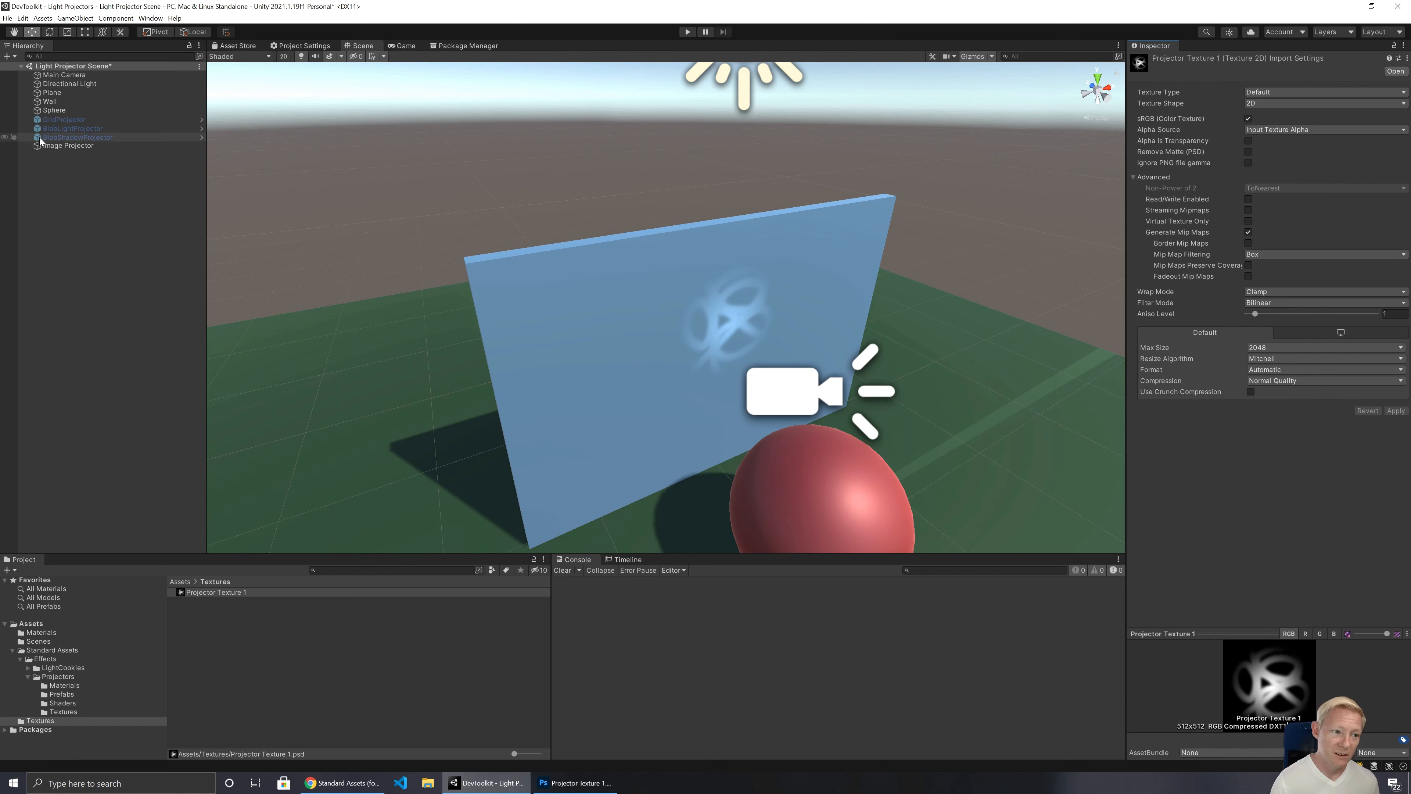
Step: Move the Image Projector back from the wall along its Z axis to a Z position of about -1.22
{"action": "left_click", "coordinate": [51, 146]}
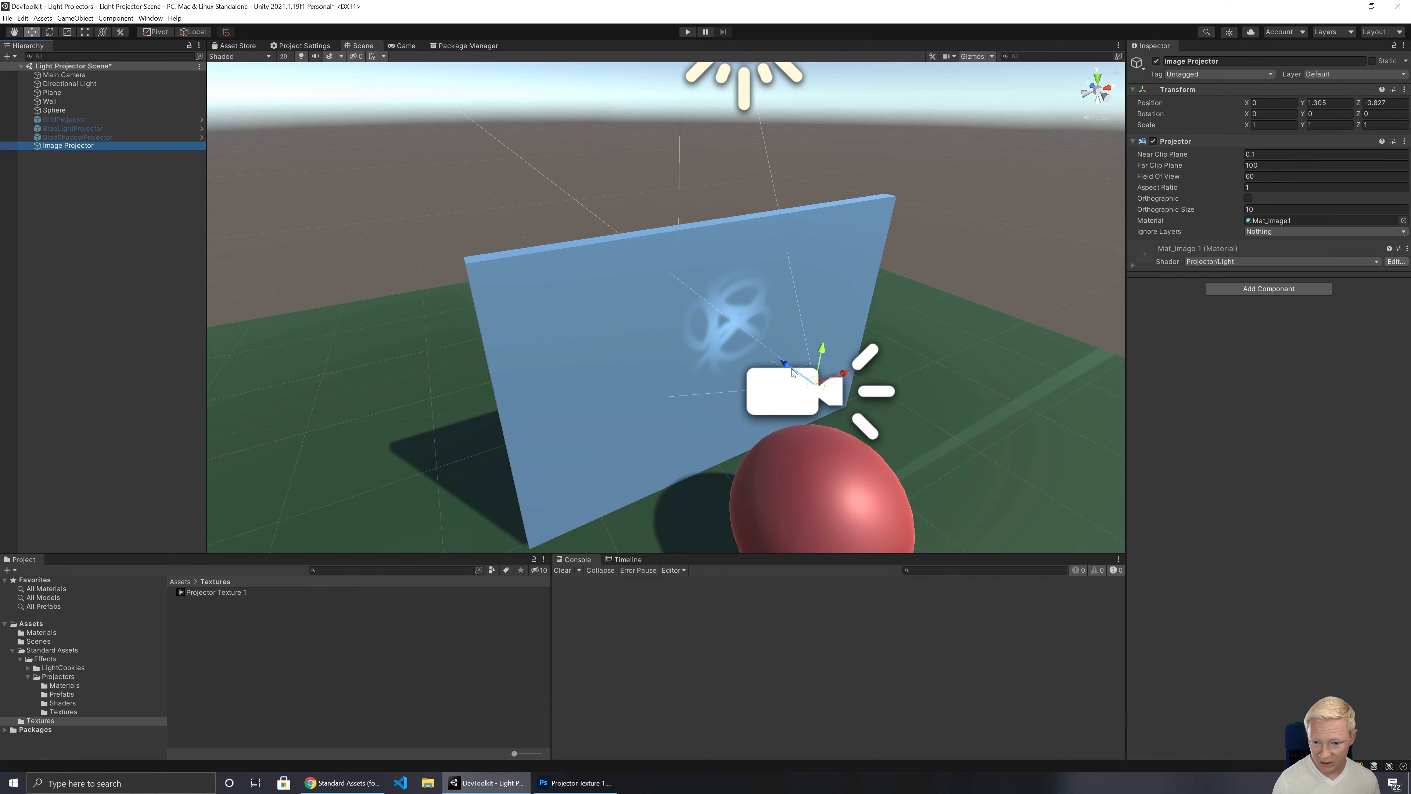
{"action": "left_click_drag", "start_coordinate": [792, 369], "coordinate": [854, 437]}
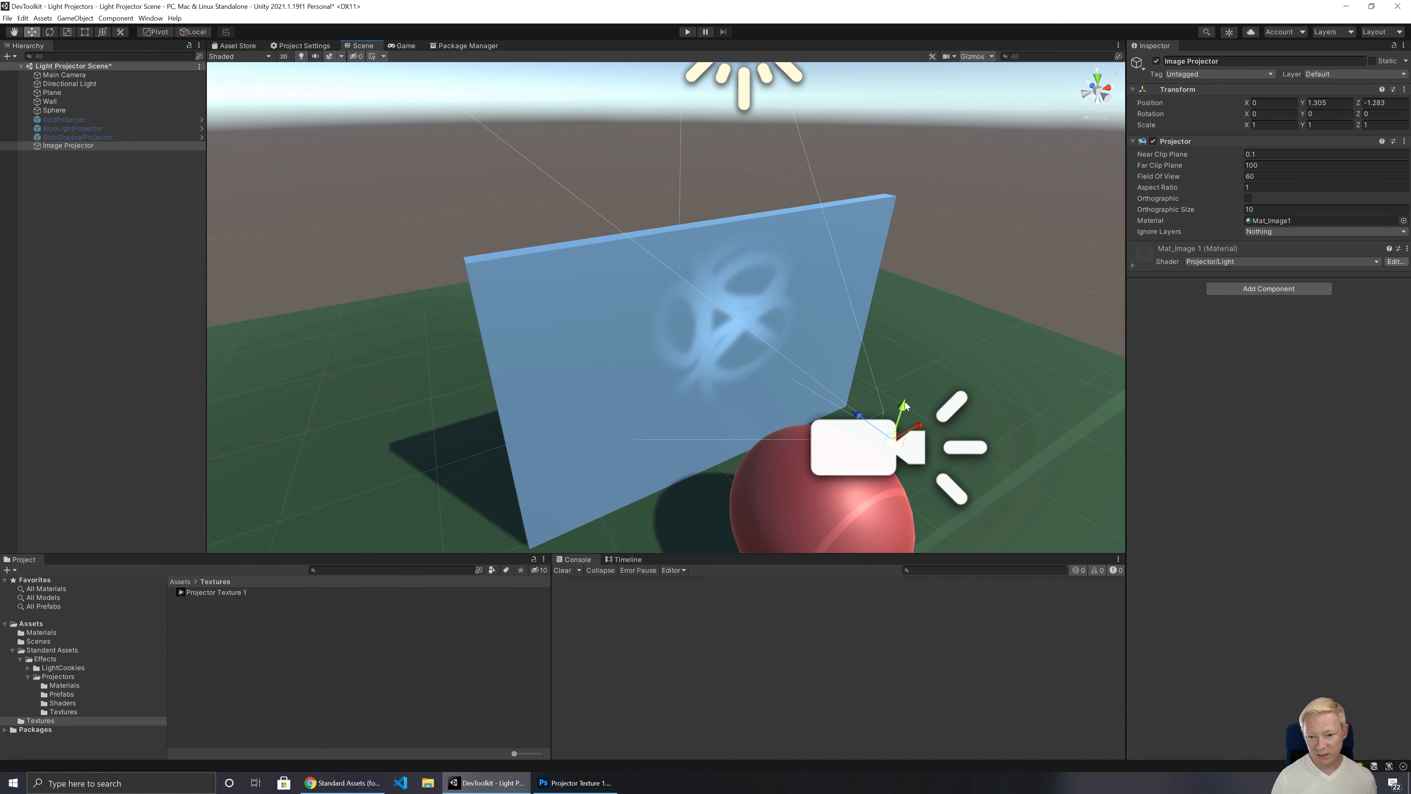
{"action": "left_click_drag", "start_coordinate": [905, 402], "coordinate": [875, 371], "text": "alt"}
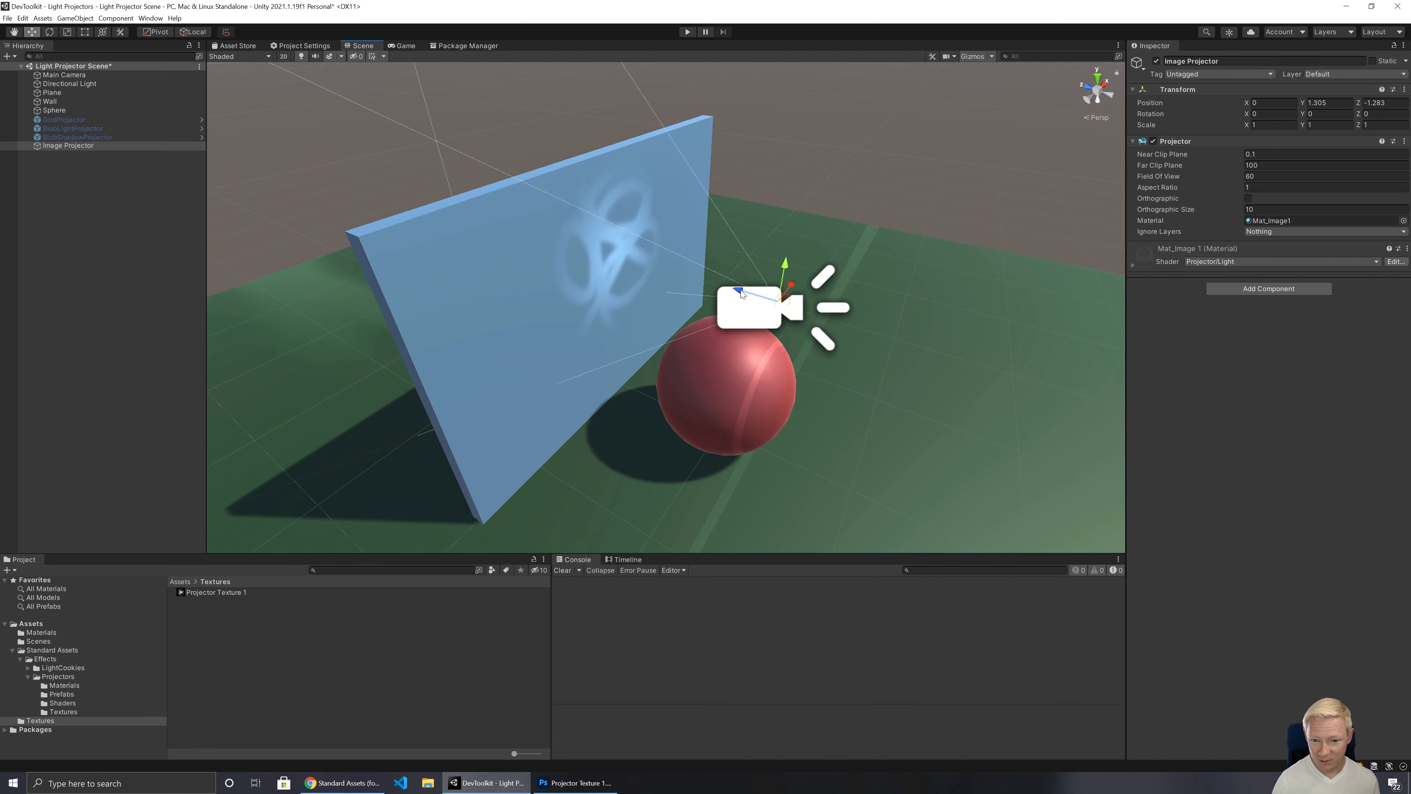
{"action": "mouse_move", "coordinate": [742, 294]}
{"action": "left_mouse_down"}
{"action": "mouse_move", "coordinate": [918, 342]}
{"action": "mouse_move", "coordinate": [860, 307]}
{"action": "mouse_move", "coordinate": [635, 233]}
{"action": "mouse_move", "coordinate": [742, 278]}
{"action": "left_mouse_up"}
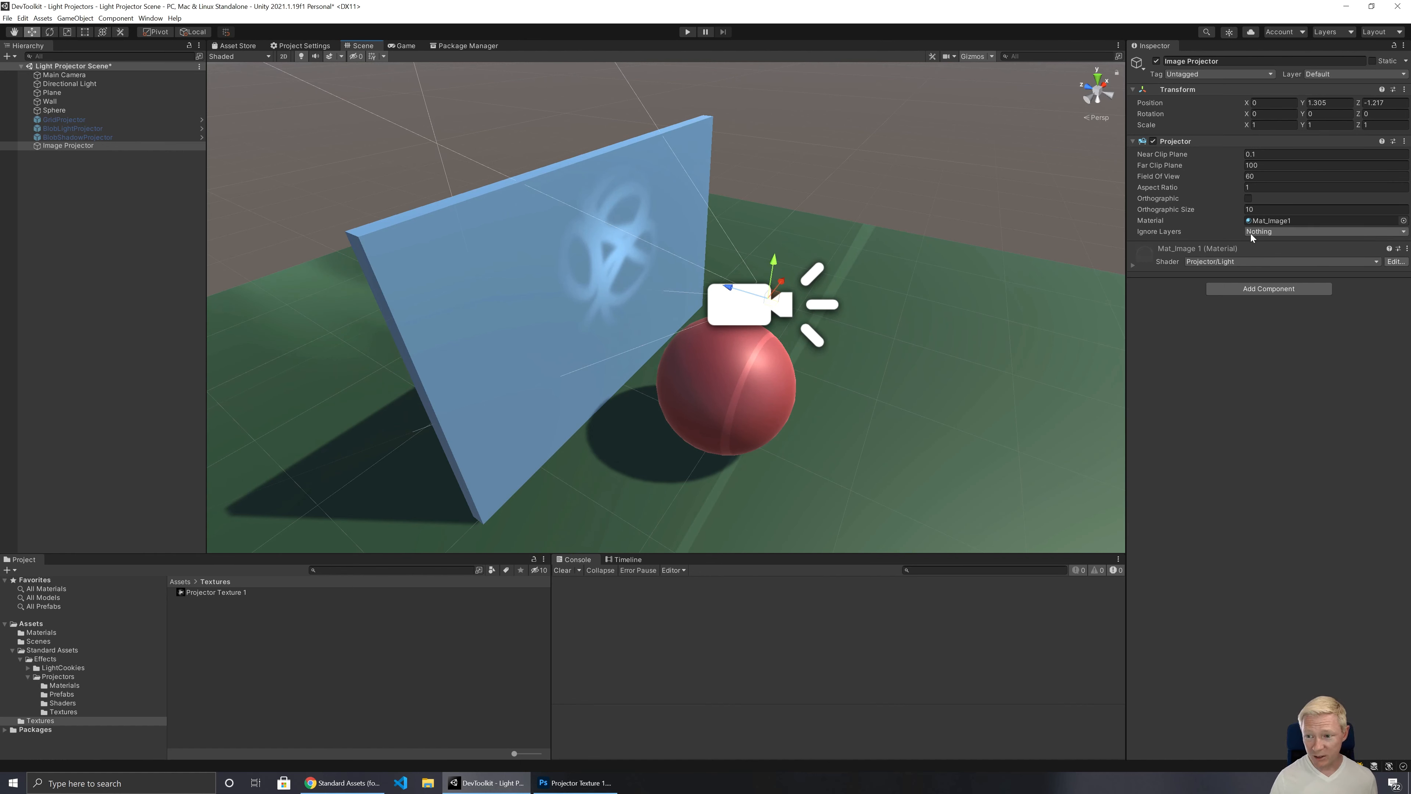
Step: Try orthographic projection on the Image Projector with Orthographic Size 0.6, and turn Orthographic back off
{"action": "left_click", "coordinate": [1250, 198]}
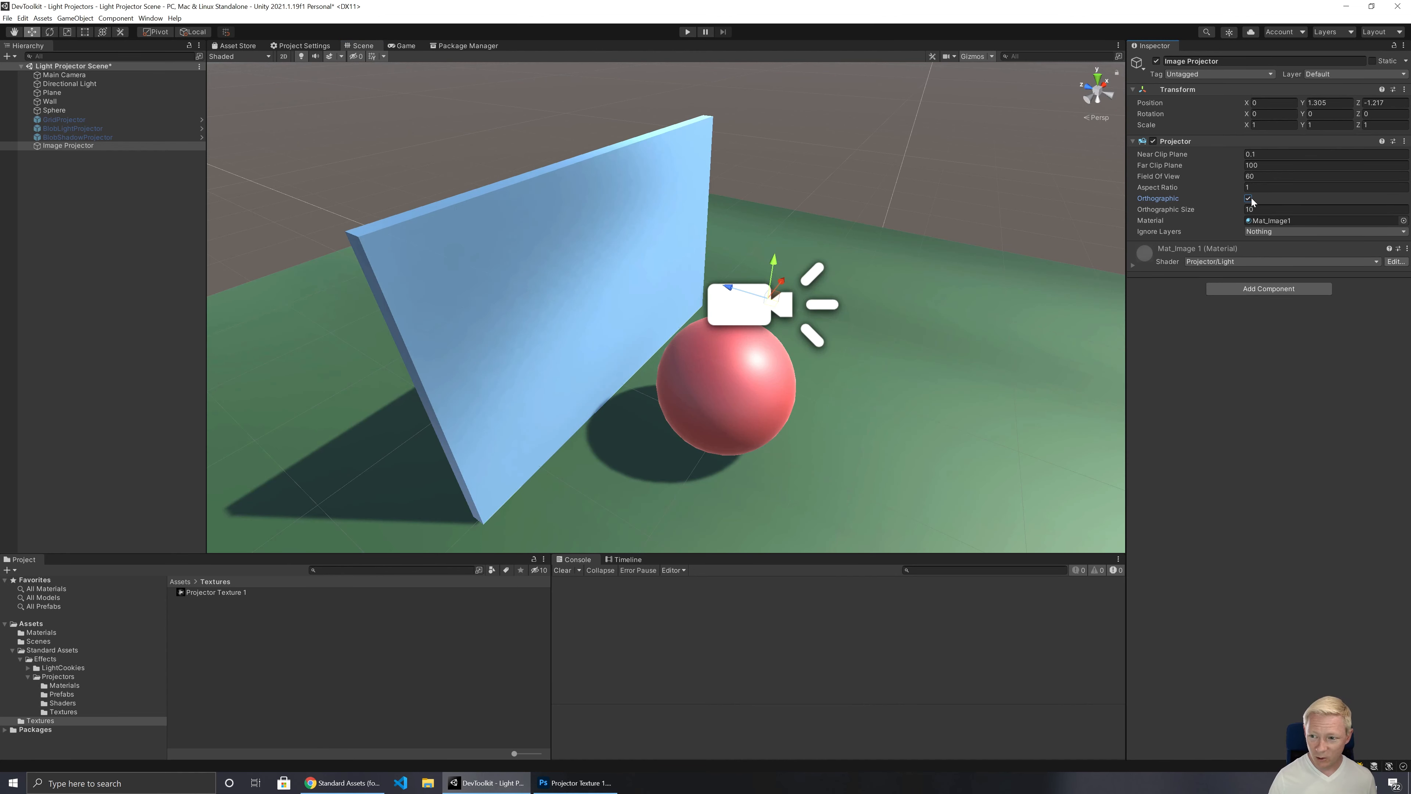
{"action": "left_click_drag", "start_coordinate": [1238, 210], "coordinate": [1064, 237]}
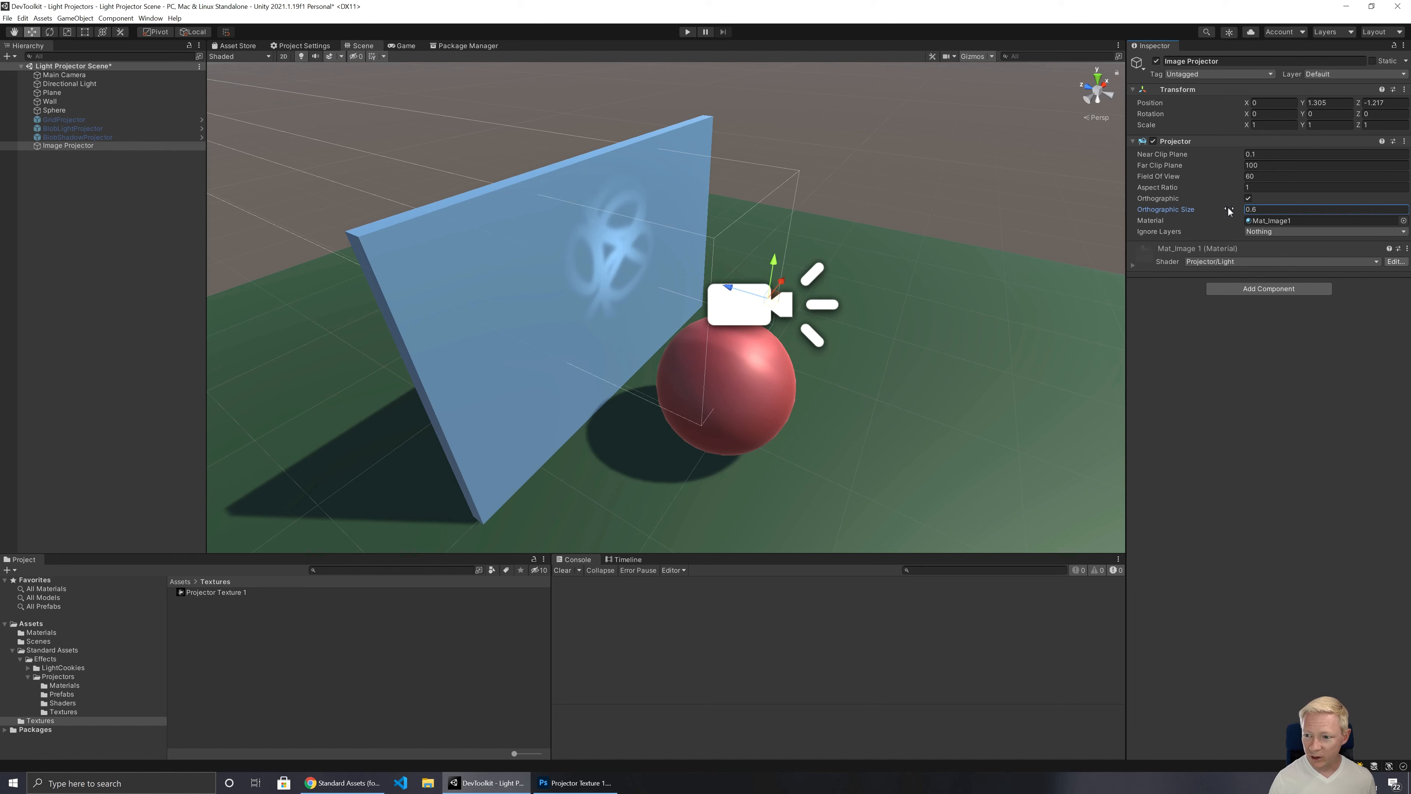
{"action": "left_click", "coordinate": [1248, 198]}
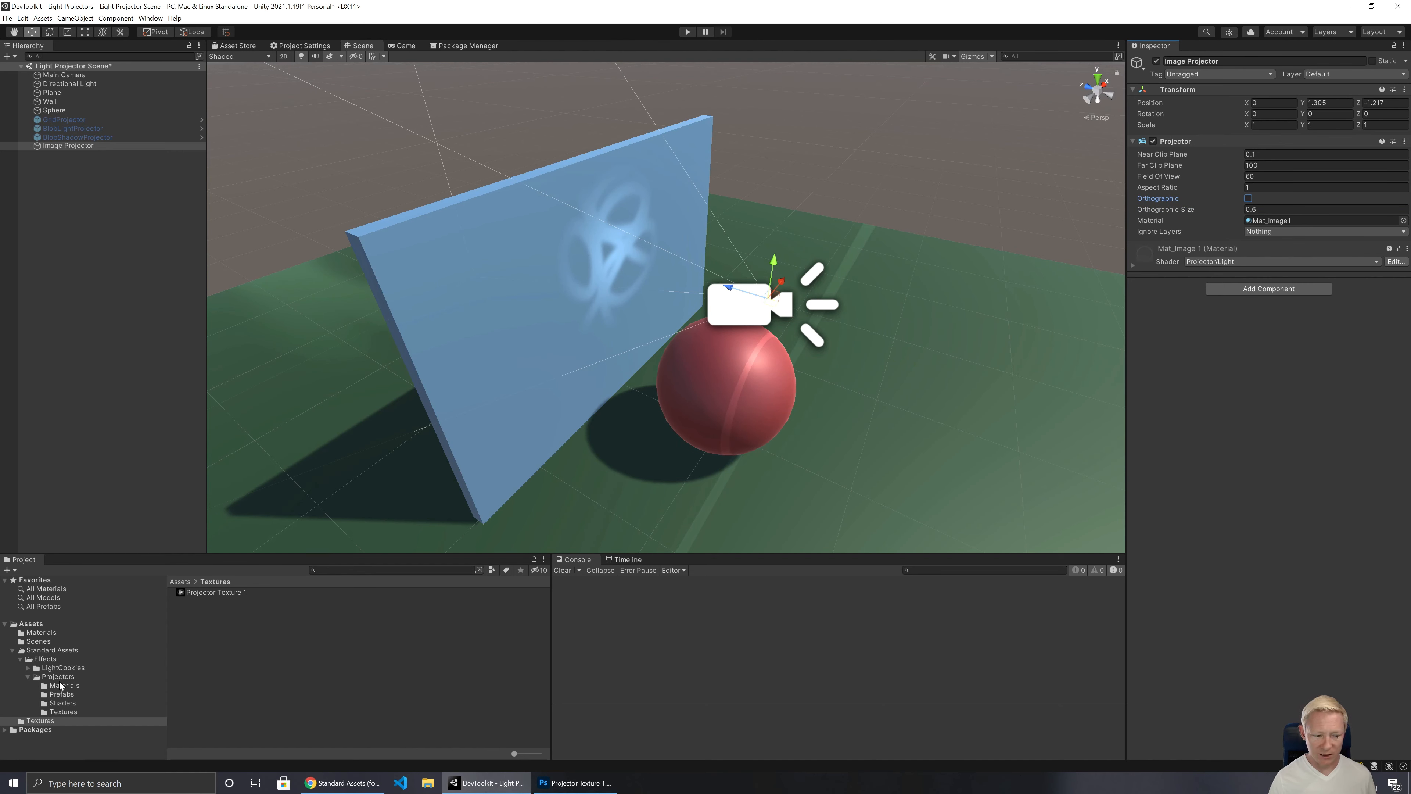
Step: Inspect the Mat_Image1 material's settings and open the ProjectorLight shader from the Projectors Shaders folder in Visual Studio Code
{"action": "left_click", "coordinate": [41, 633]}
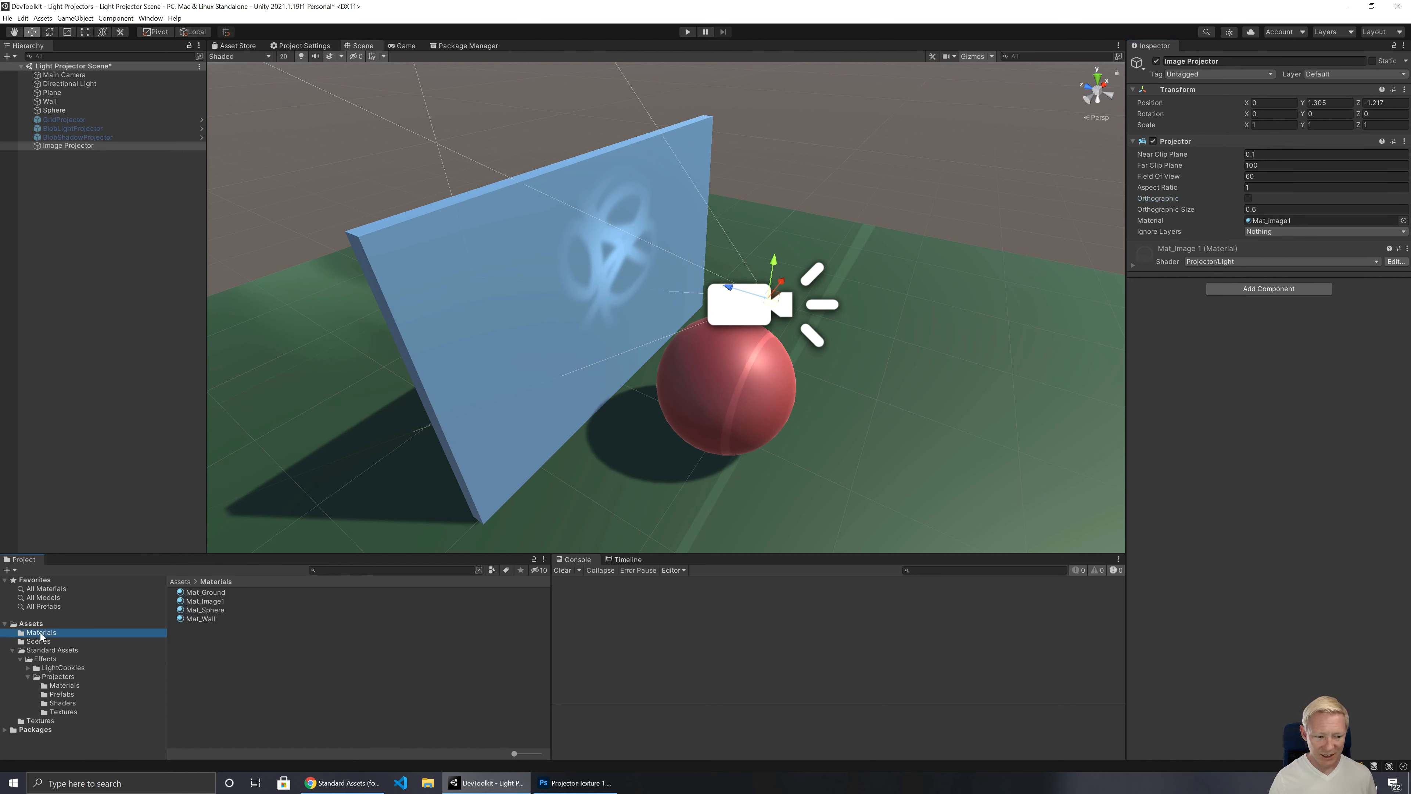
{"action": "left_click", "coordinate": [205, 601]}
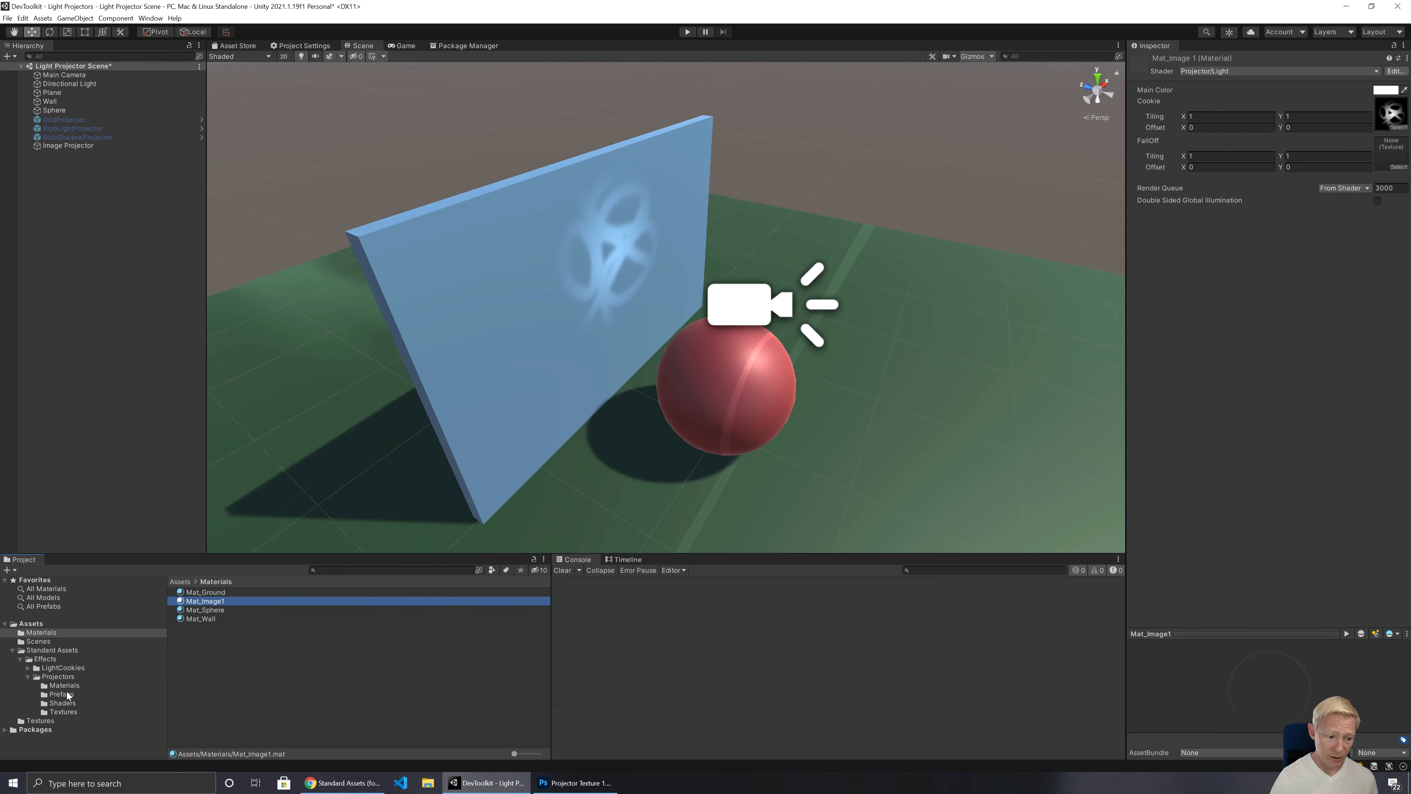
{"action": "left_click", "coordinate": [62, 703]}
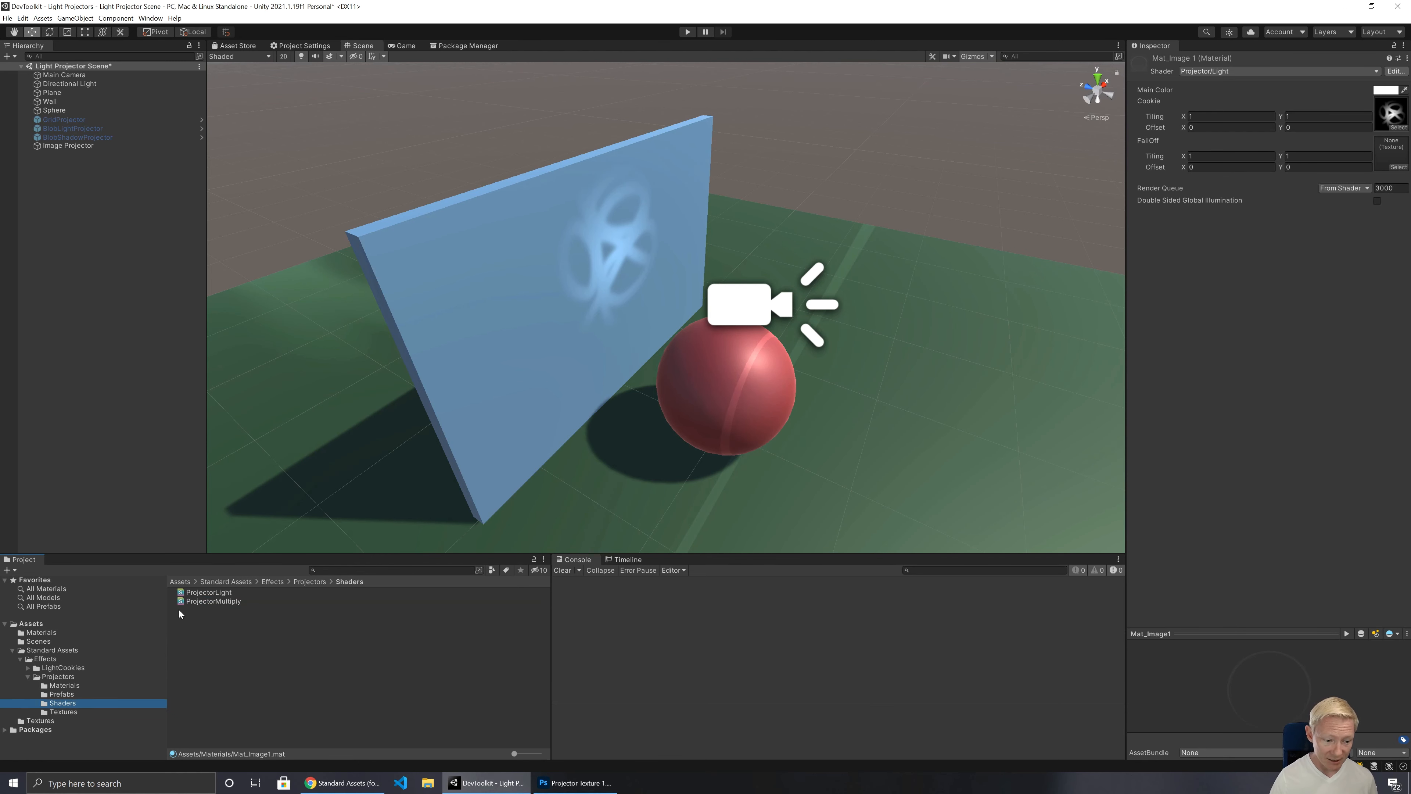
{"action": "left_click", "coordinate": [203, 592]}
{"action": "double_click", "coordinate": [202, 592]}
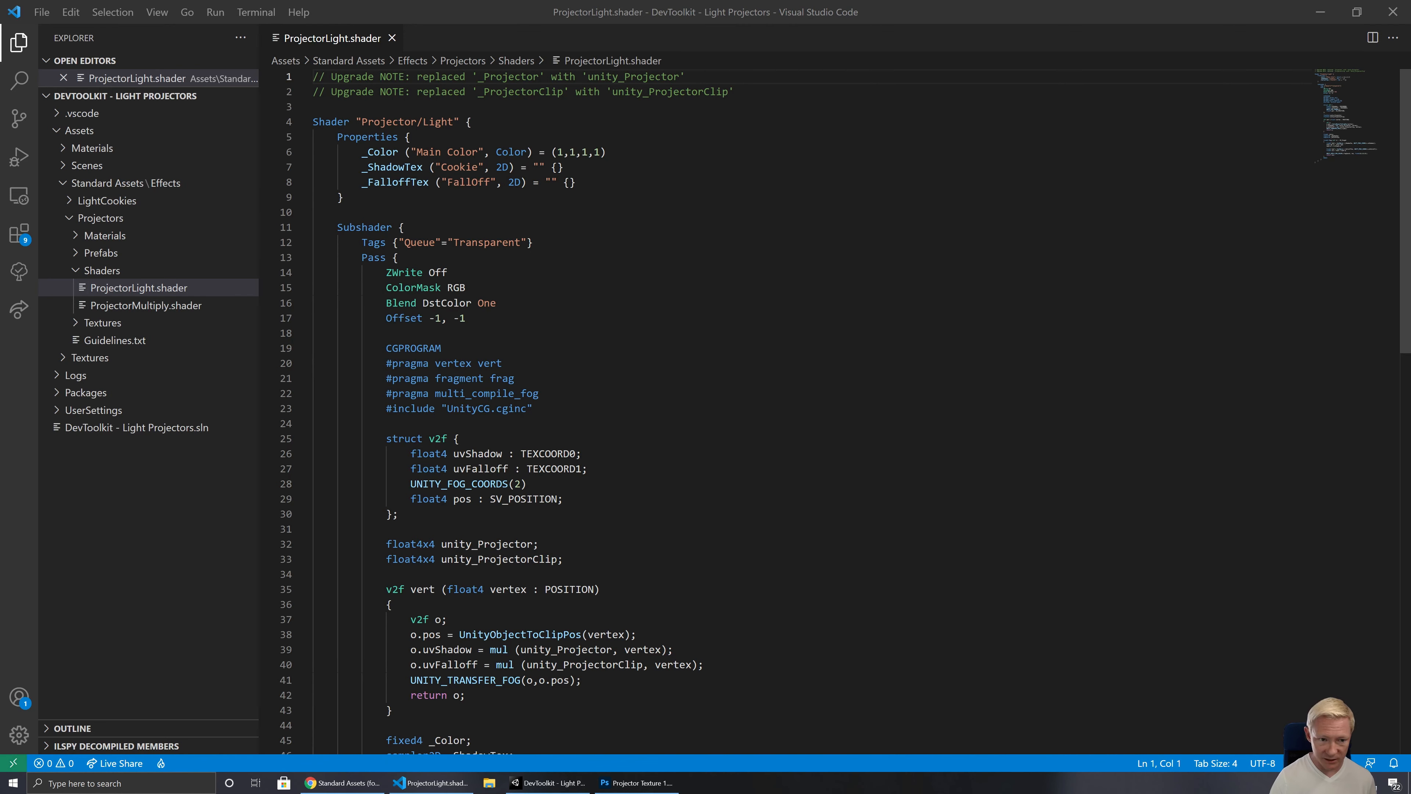
Step: Add the property _Intensity ("Intensity", float) = 1 below _FalloffTex in the shader's Properties block
{"action": "left_click", "coordinate": [577, 183]}
{"action": "key", "text": "Return"}
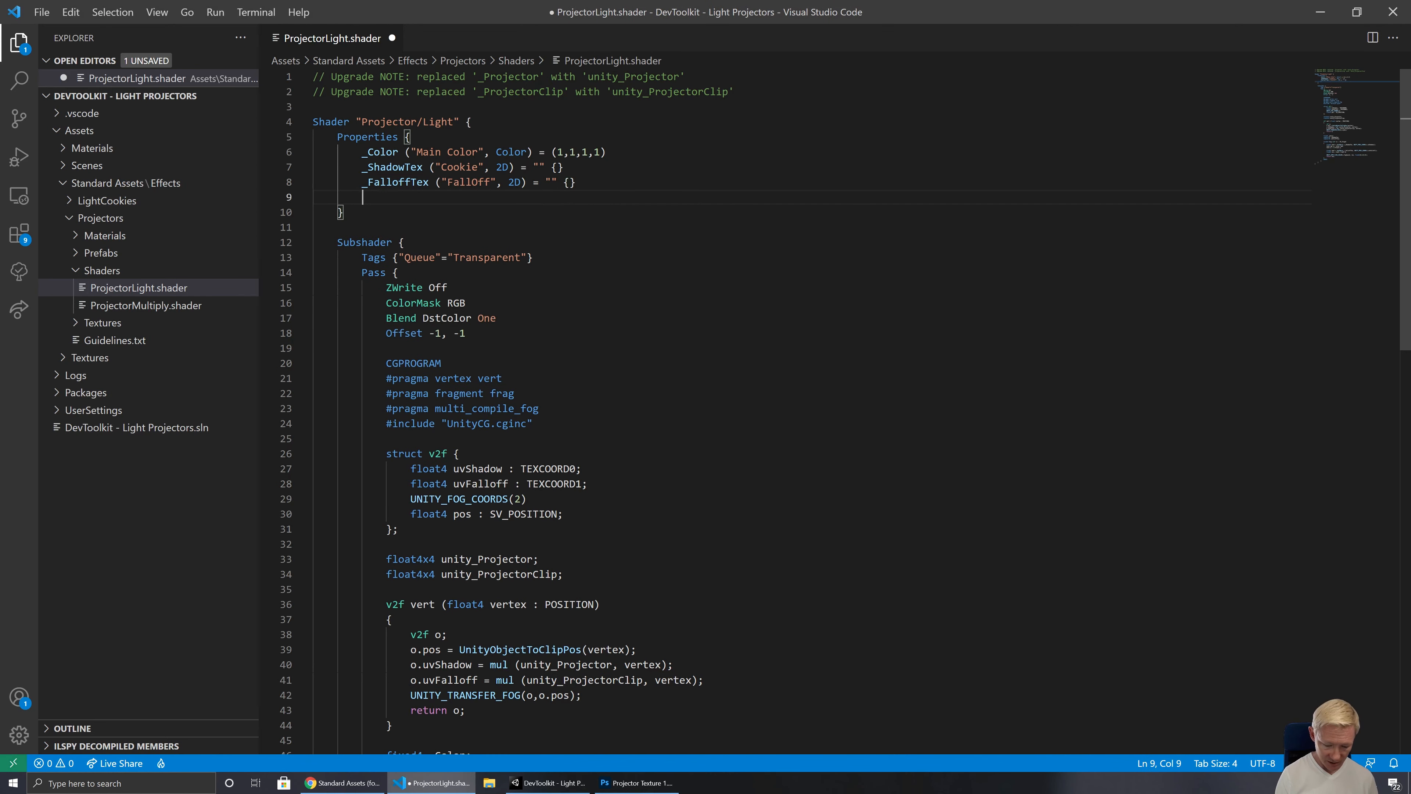
{"action": "type", "text": "_In"}
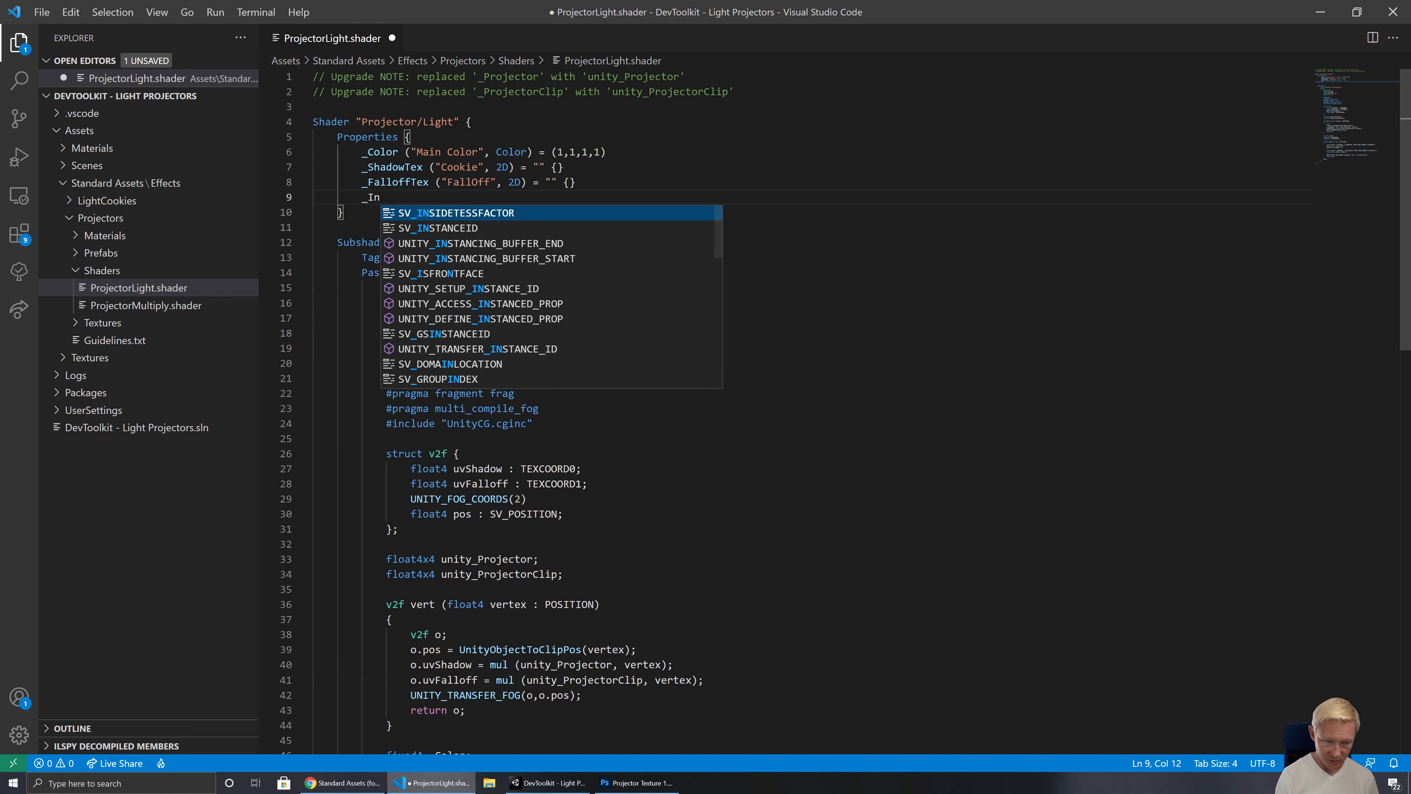
{"action": "type", "text": "tensity (\""}
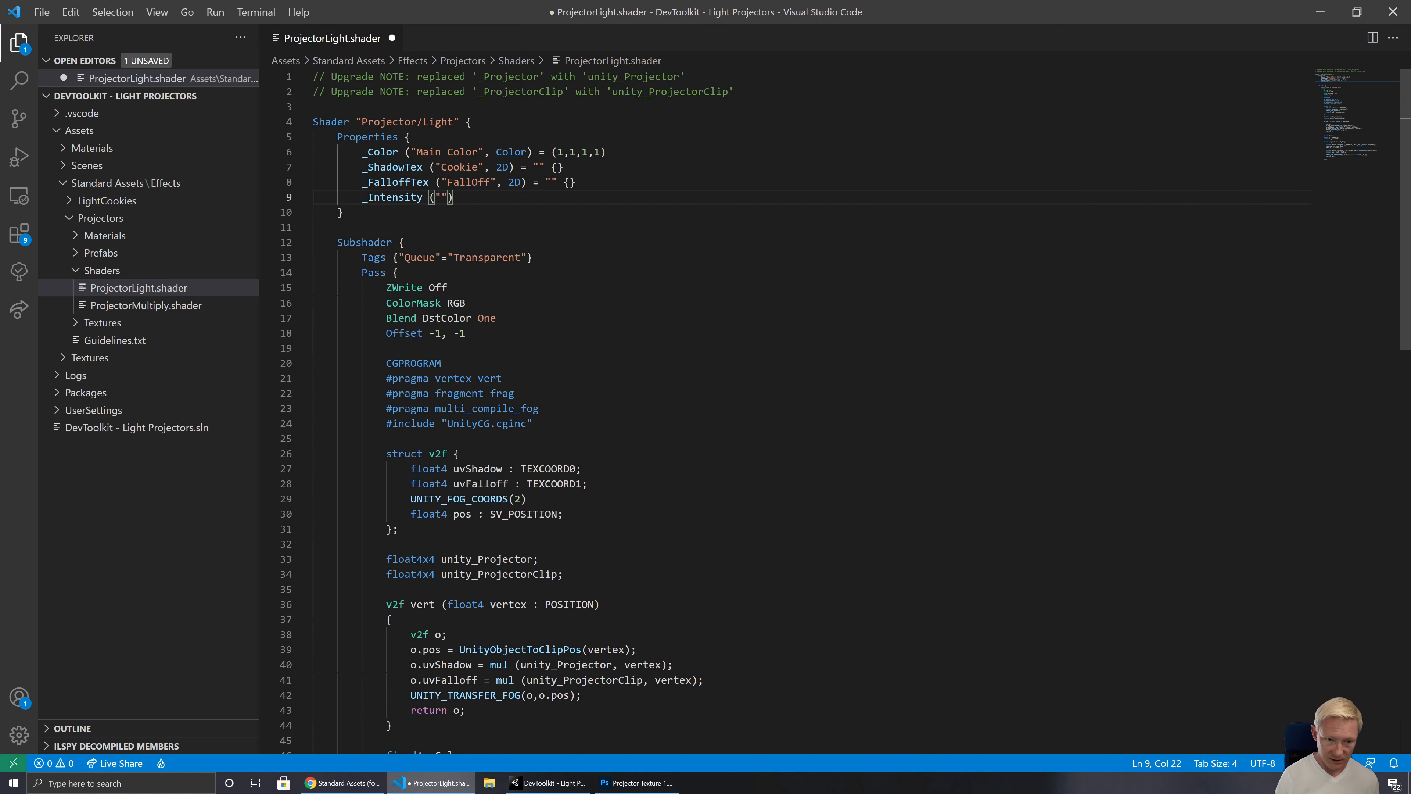
{"action": "key", "text": "ctrl+equal"}
{"action": "type", "text": "Intens"}
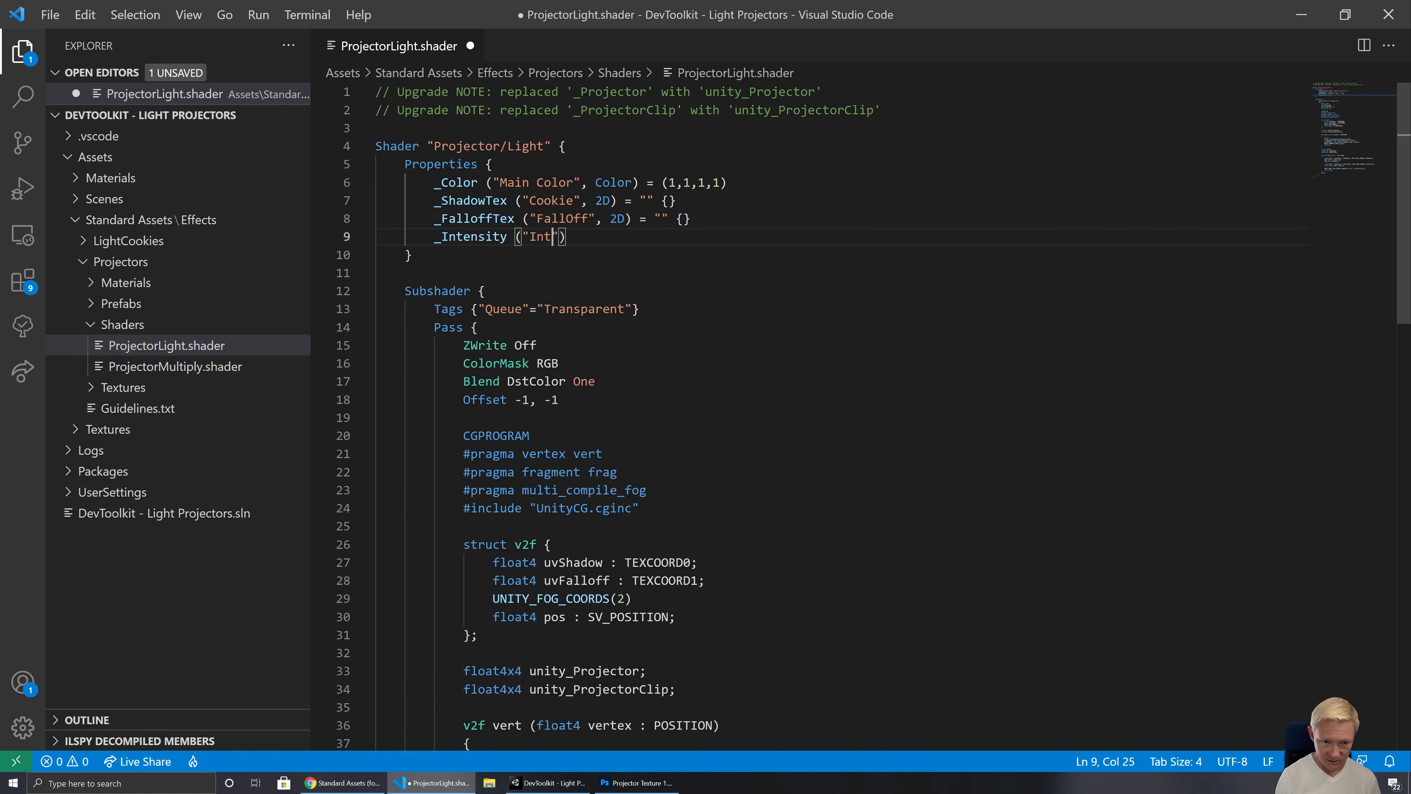
{"action": "key", "text": "BackSpace"}
{"action": "type", "text": "i"}
{"action": "key", "text": "BackSpace"}
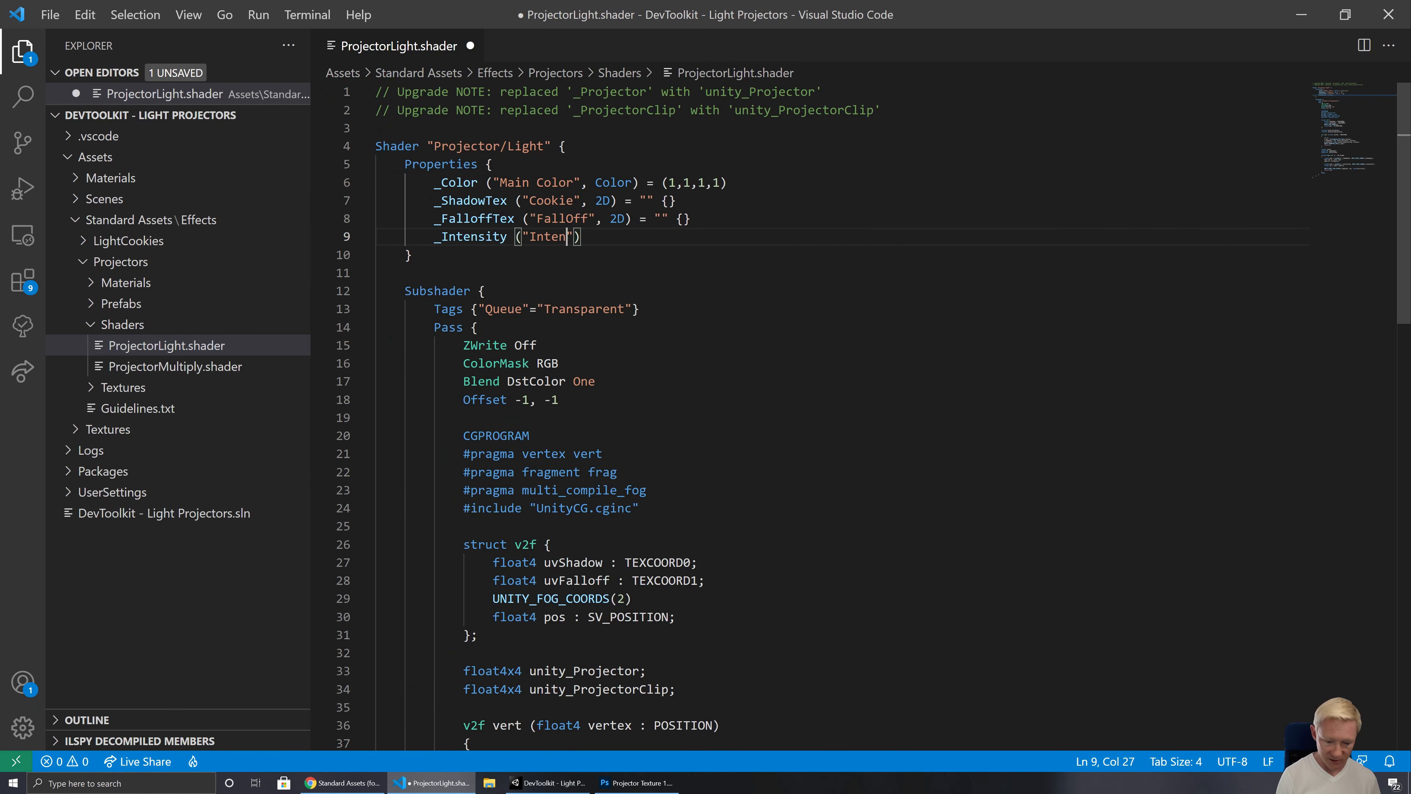
{"action": "type", "text": "si"}
{"action": "type", "text": "ty\", "}
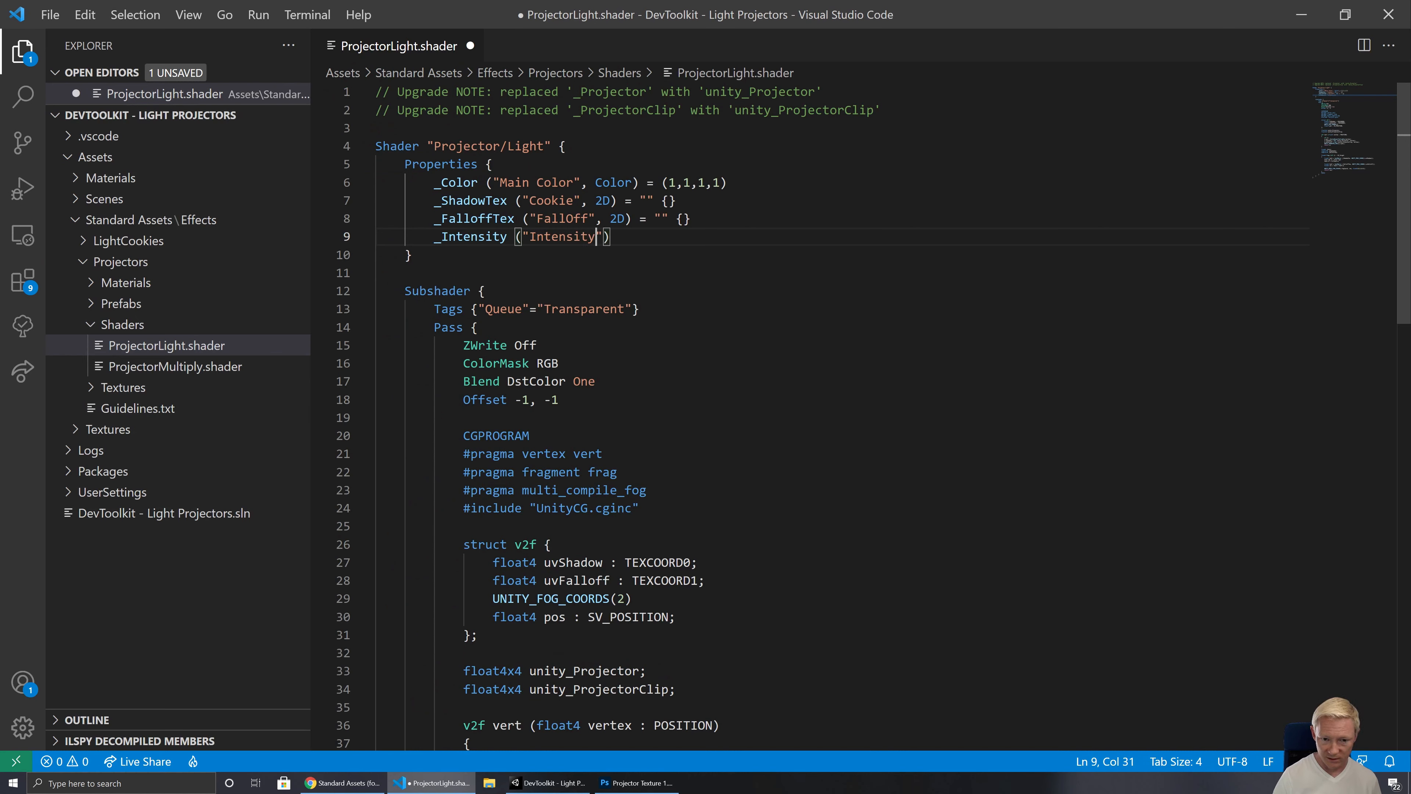
{"action": "type", "text": "float"}
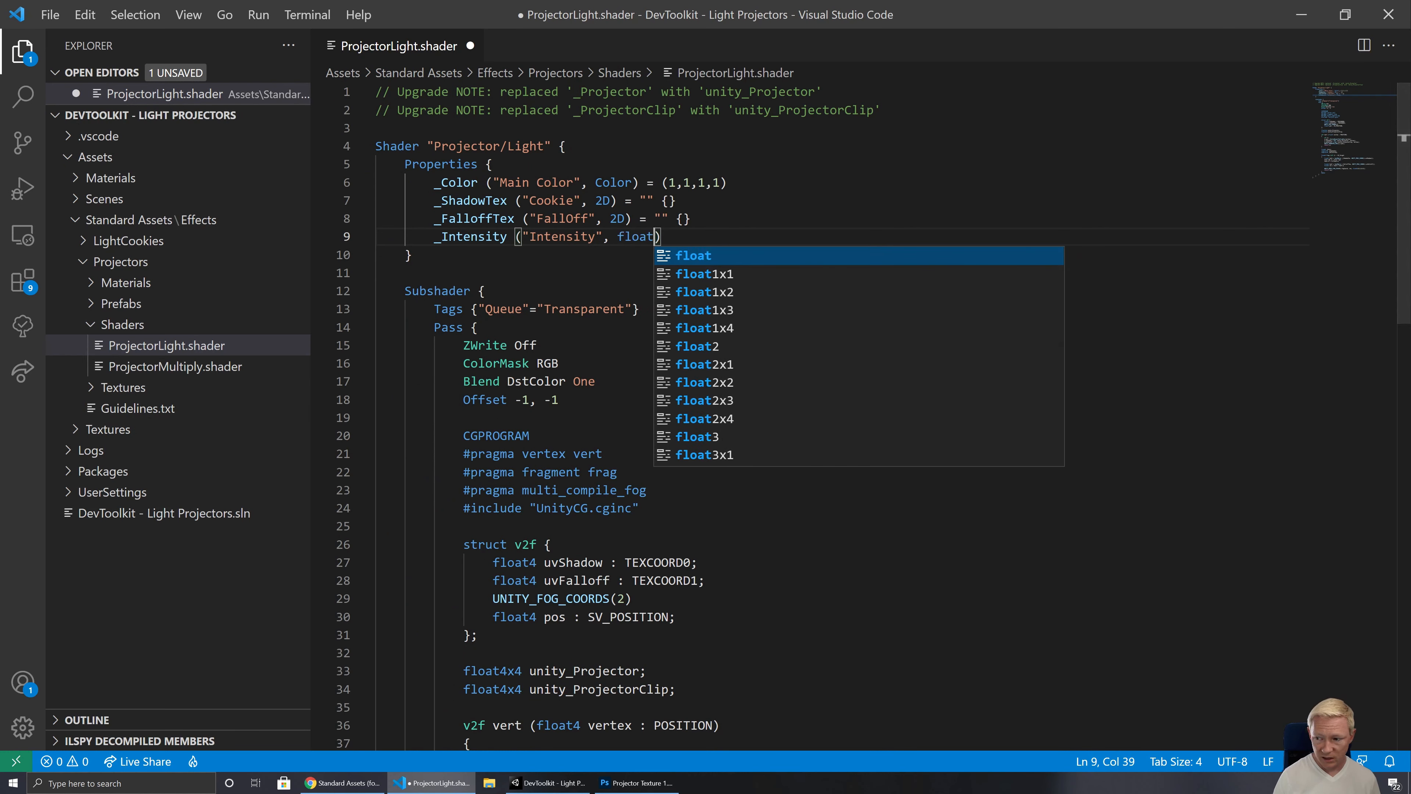
{"action": "key", "text": "Escape"}
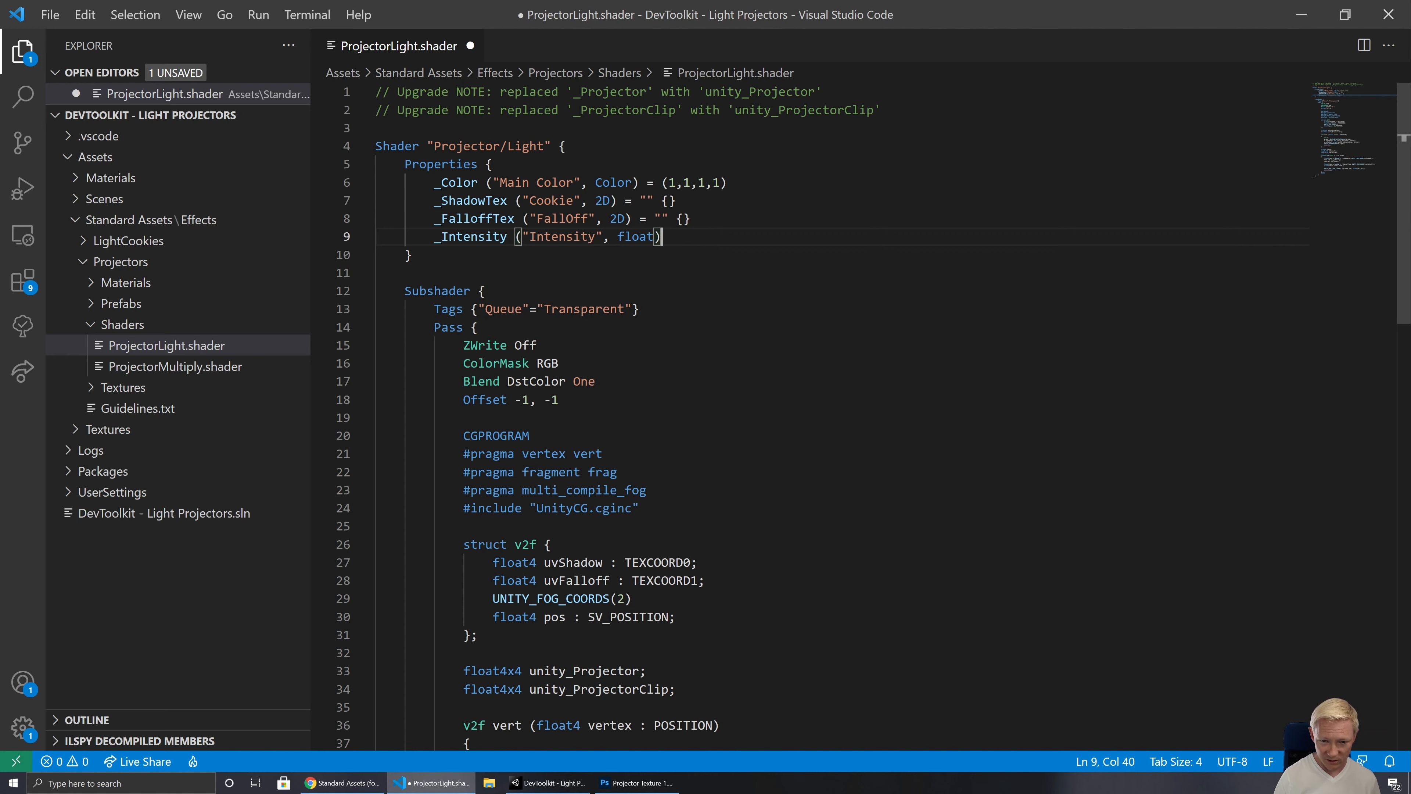
{"action": "key", "text": "End"}
{"action": "type", "text": "= 1"}
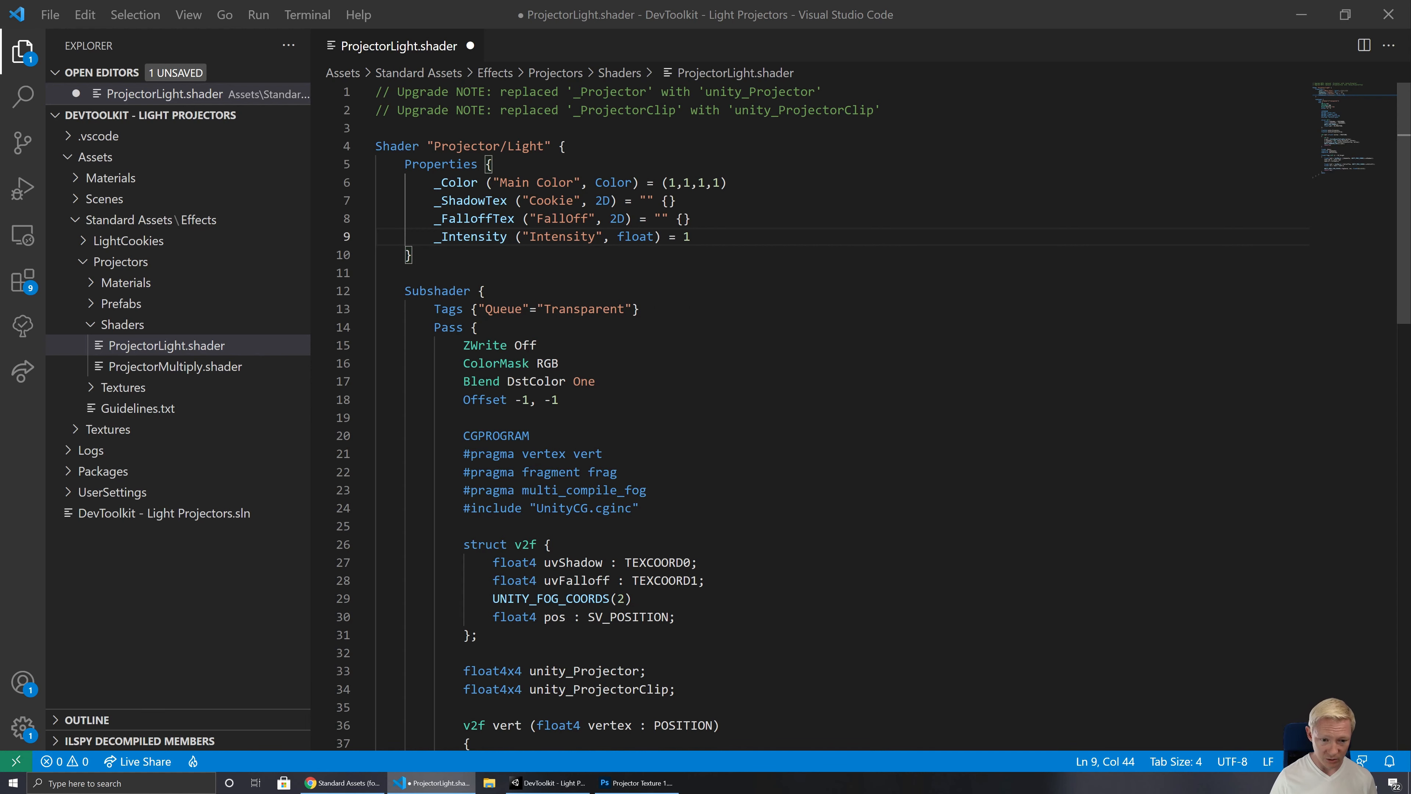
Step: Declare the variable fixed _Intensity; below the sampler2D _FalloffTex declaration
{"action": "scroll", "coordinate": [805, 416], "scroll_direction": "down", "scroll_amount": 5}
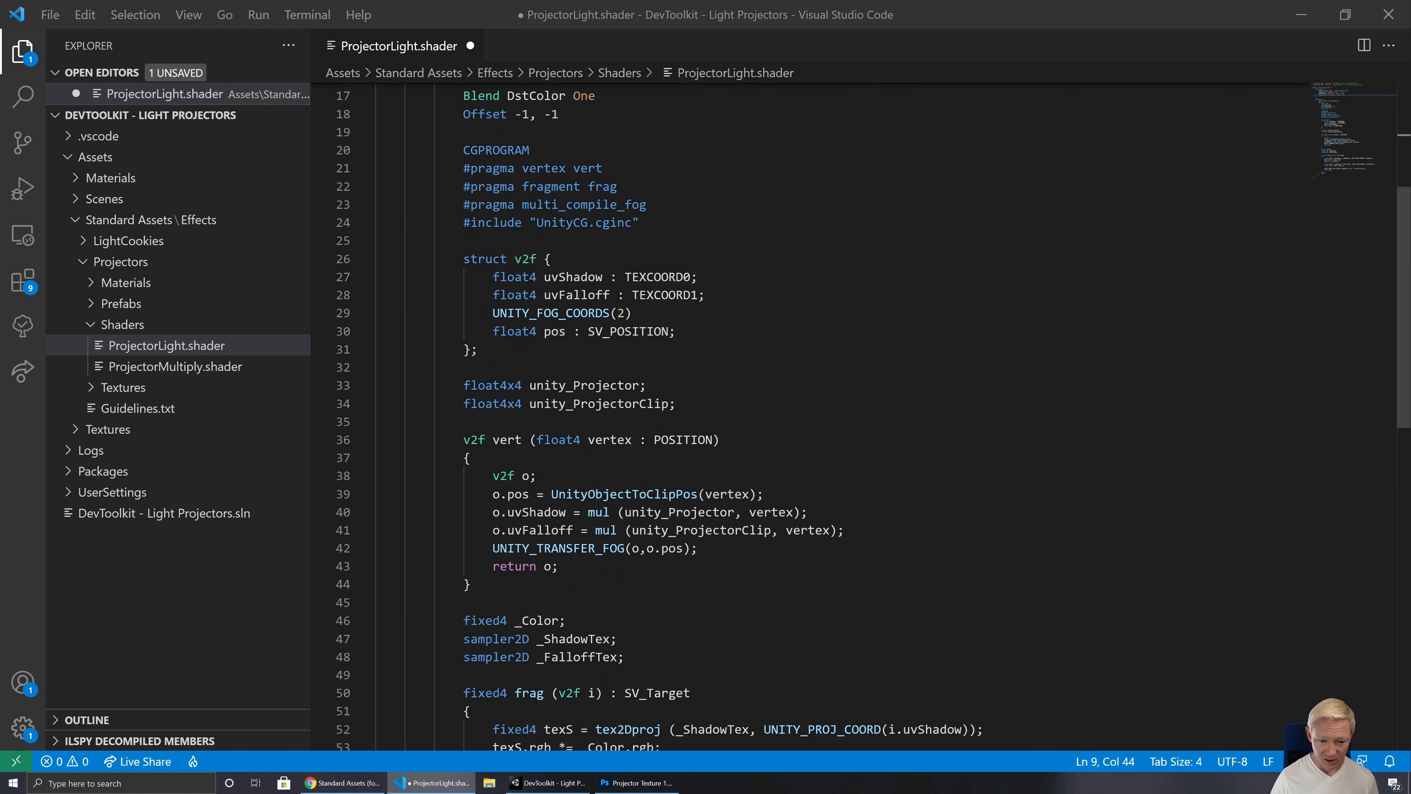
{"action": "scroll", "coordinate": [806, 417], "scroll_direction": "down", "scroll_amount": 3}
{"action": "left_click", "coordinate": [625, 514]}
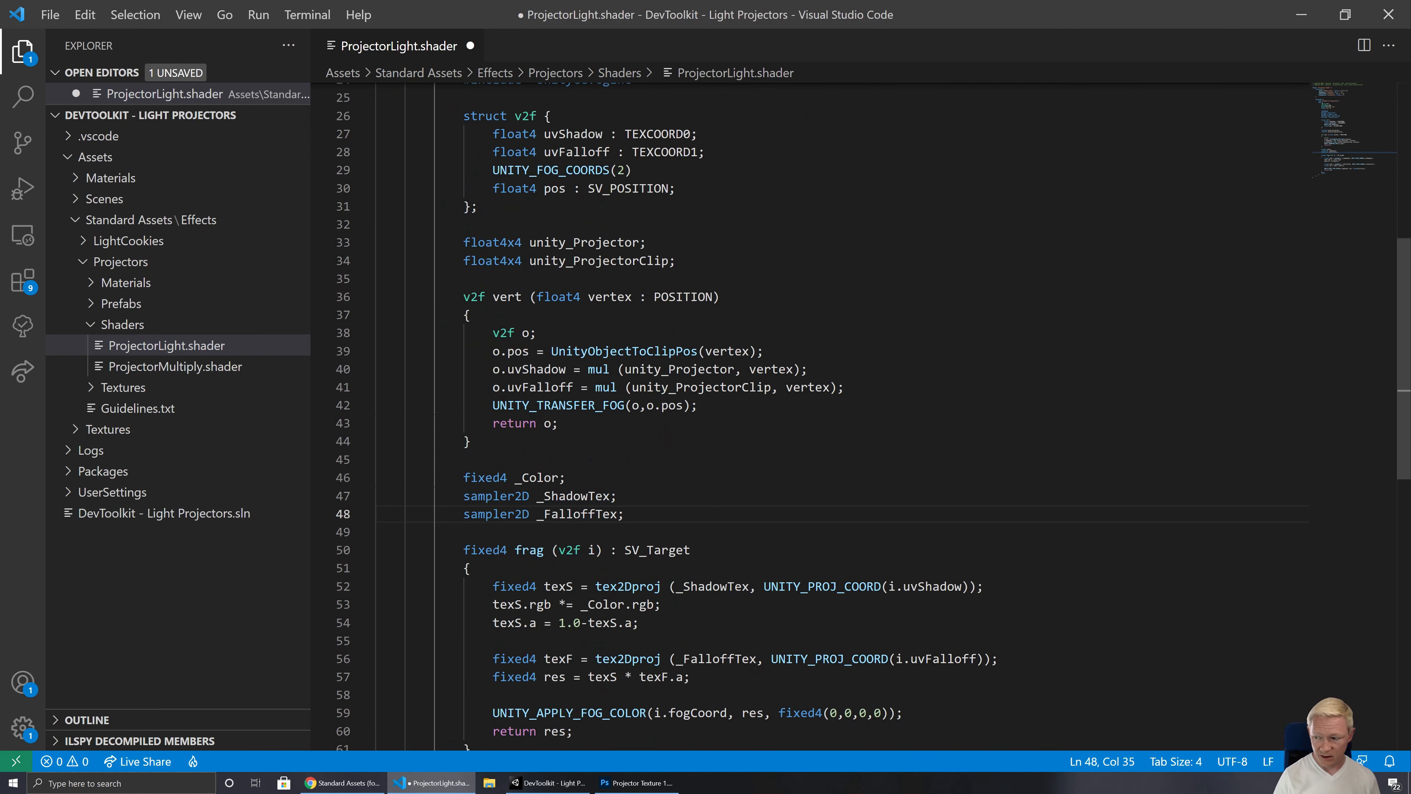
{"action": "key", "text": "Return"}
{"action": "type", "text": "fixe"}
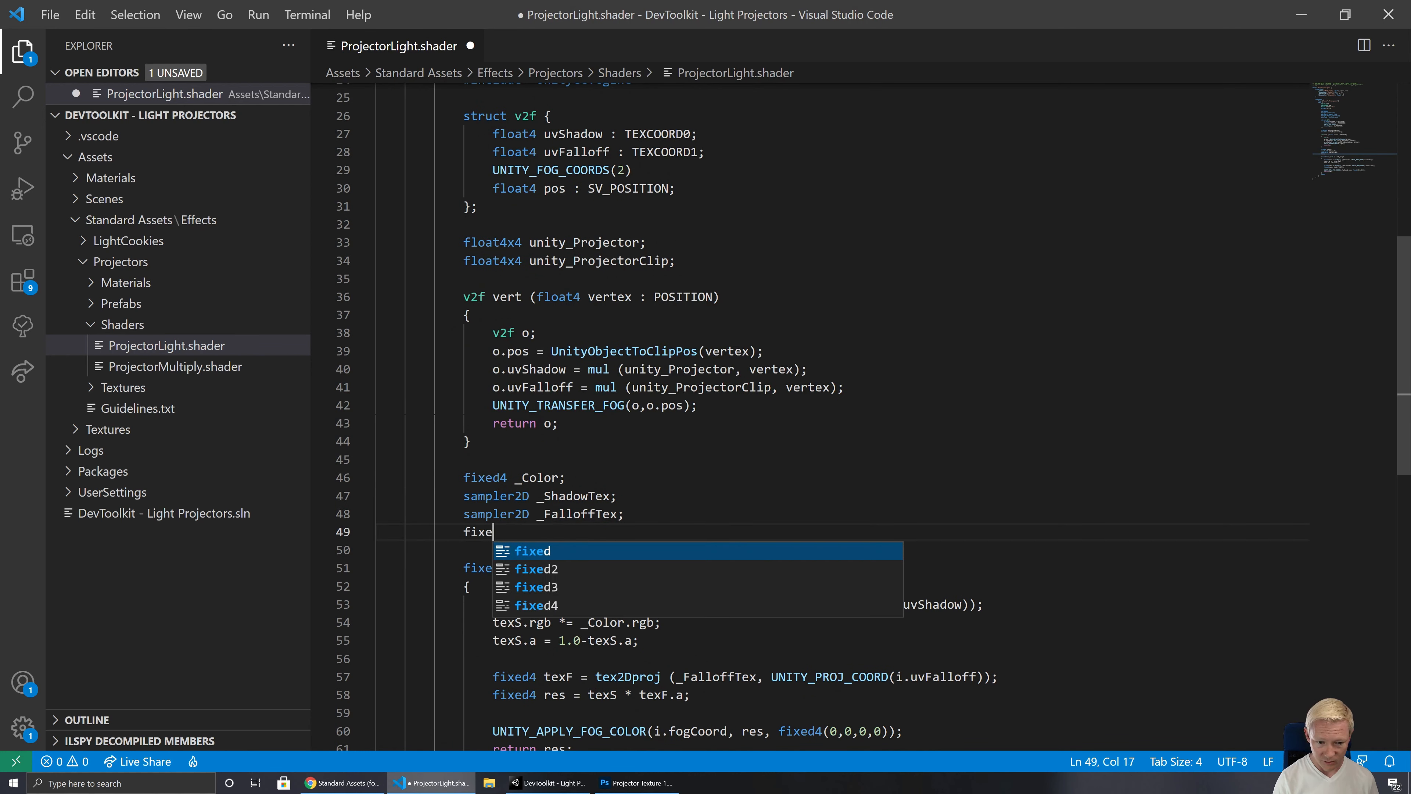
{"action": "type", "text": "d _Intensity;"}
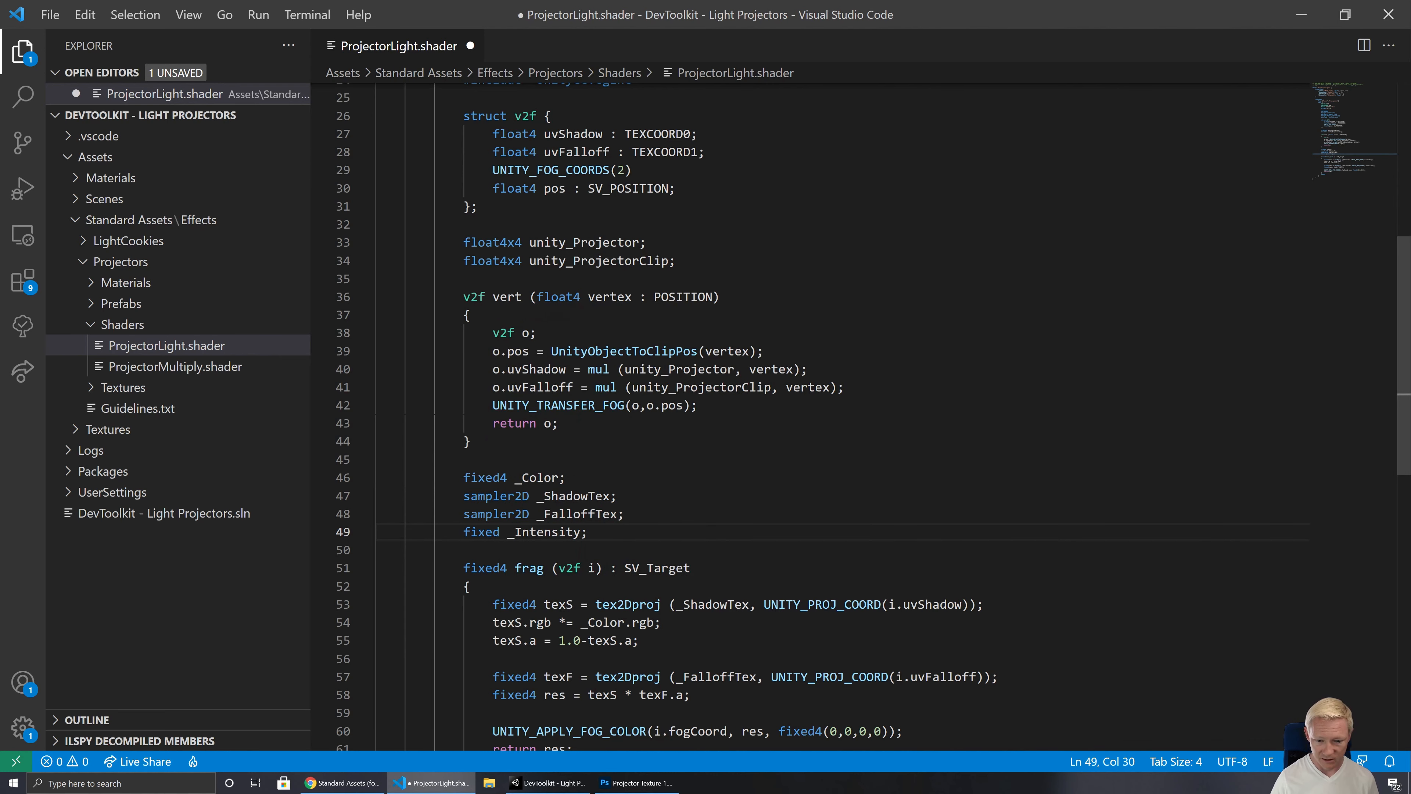
Step: Multiply _Color.rgb by _Intensity in the texS.rgb line of the frag function
{"action": "scroll", "coordinate": [654, 551], "scroll_direction": "down", "scroll_amount": 2}
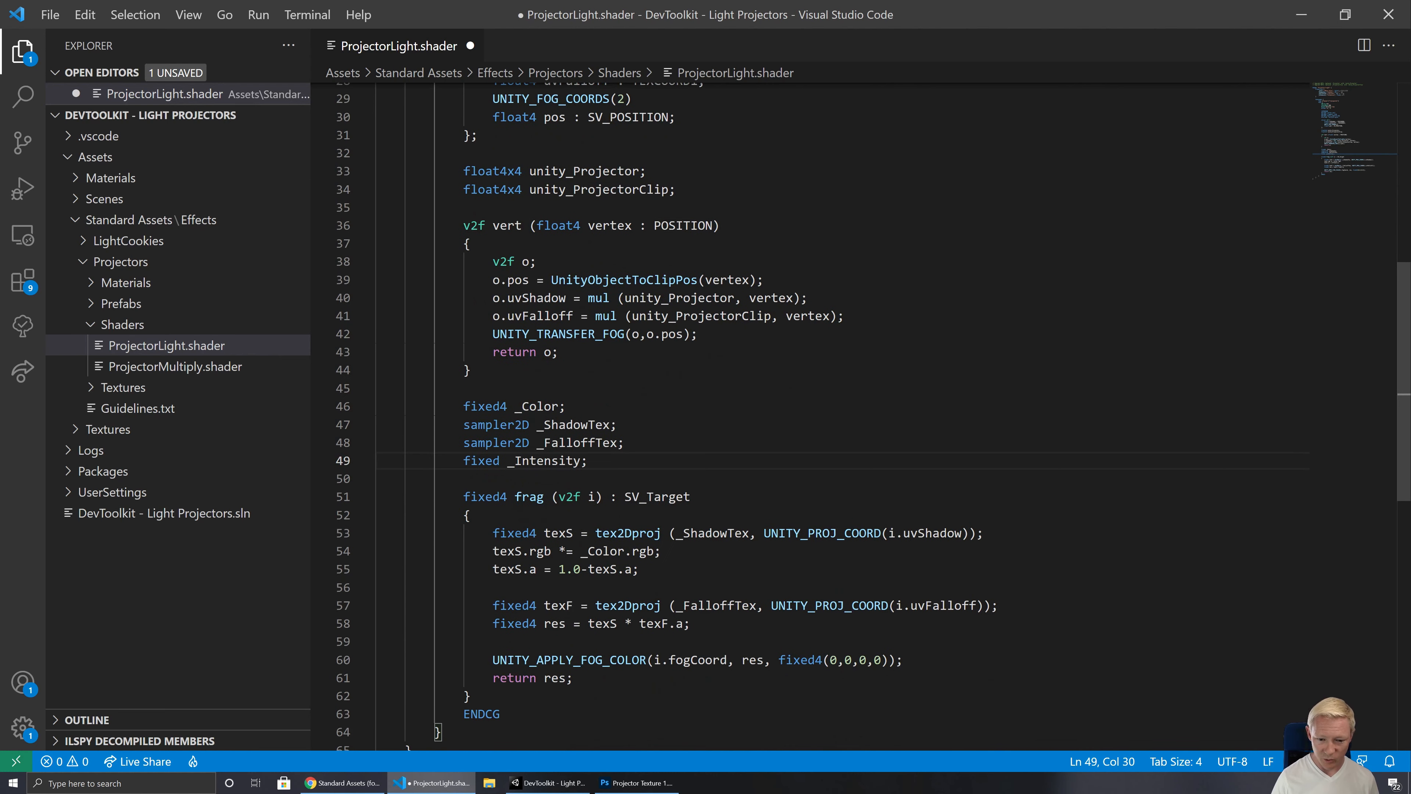
{"action": "left_click", "coordinate": [654, 551]}
{"action": "type", "text": "* _"}
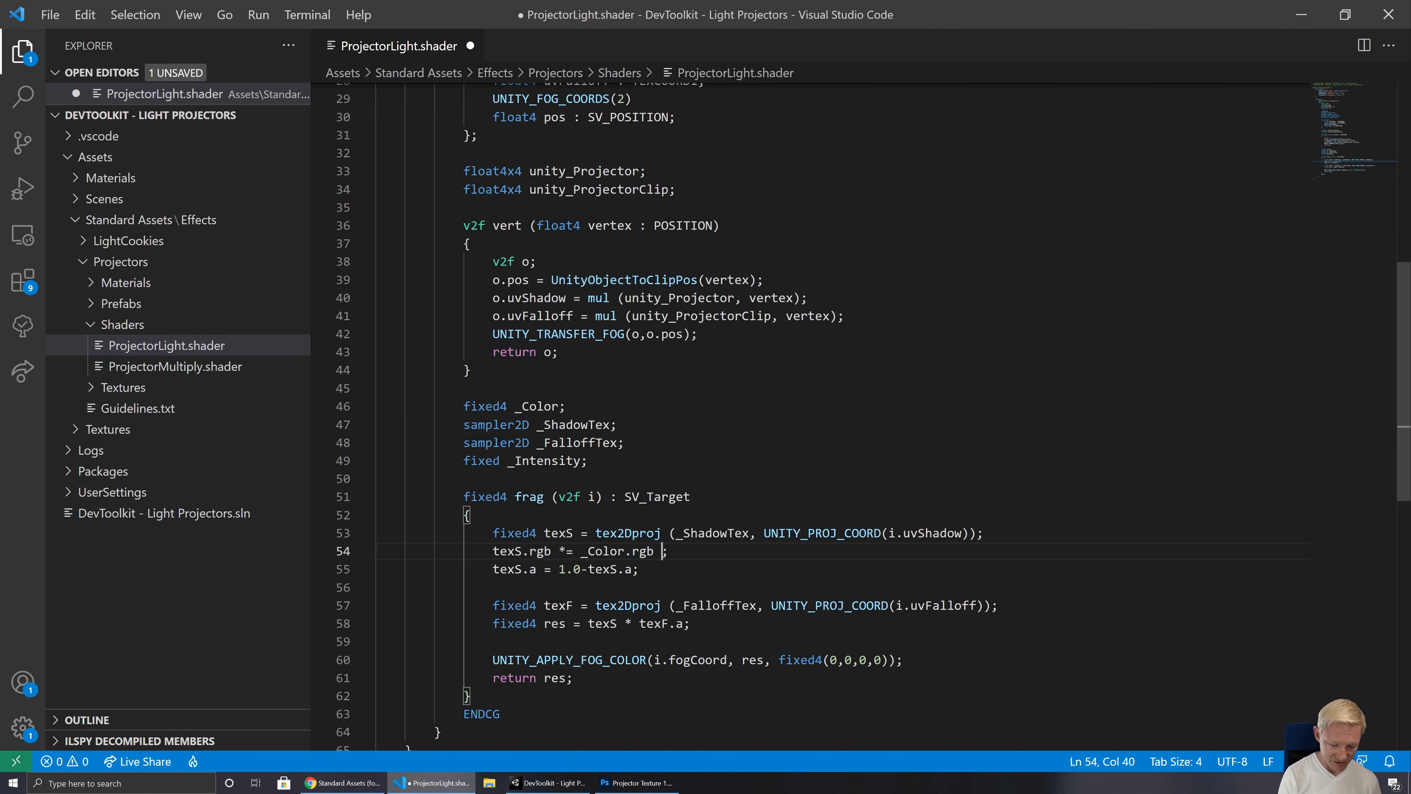
{"action": "type", "text": "Intensity"}
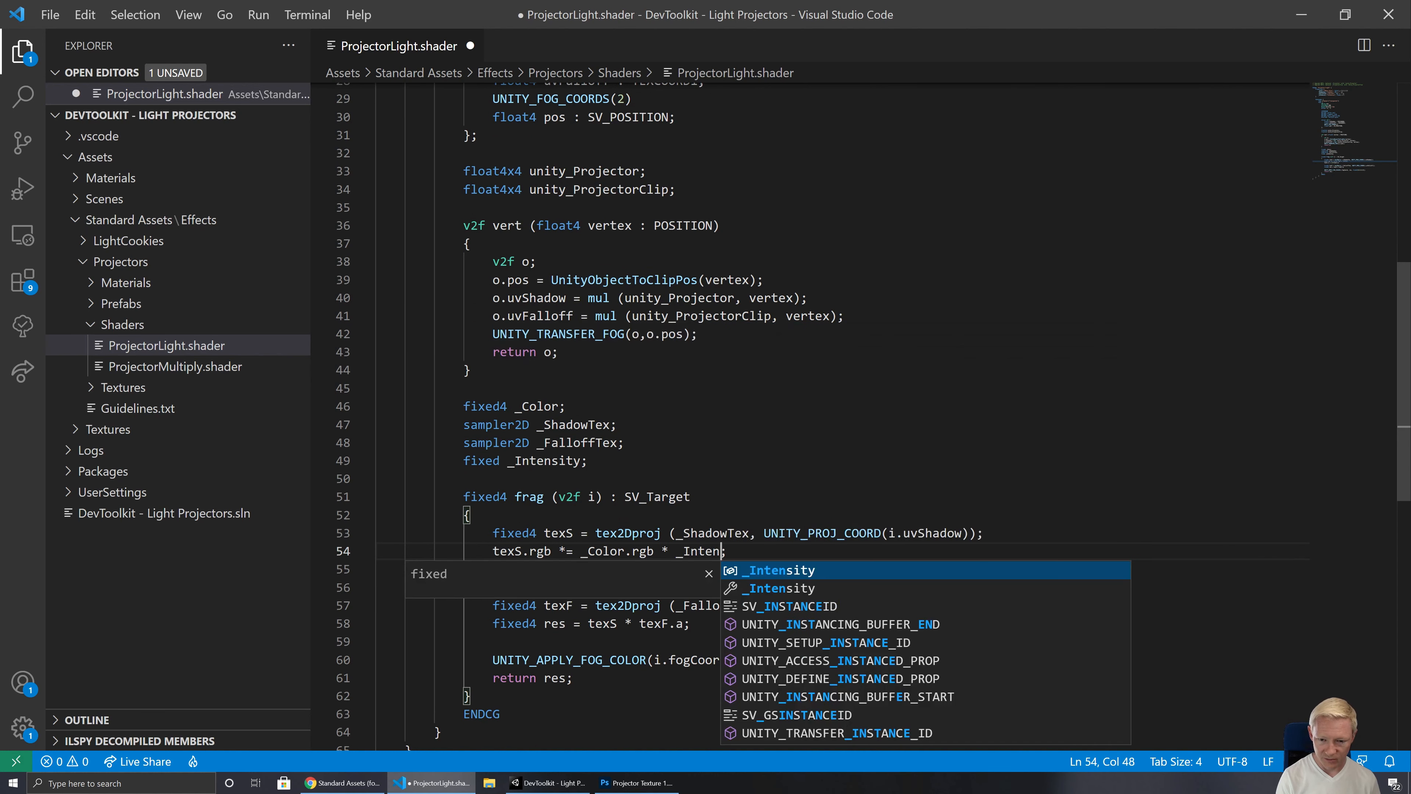
Step: Save ProjectorLight.shader and switch back to Unity
{"action": "key", "text": "ctrl+s"}
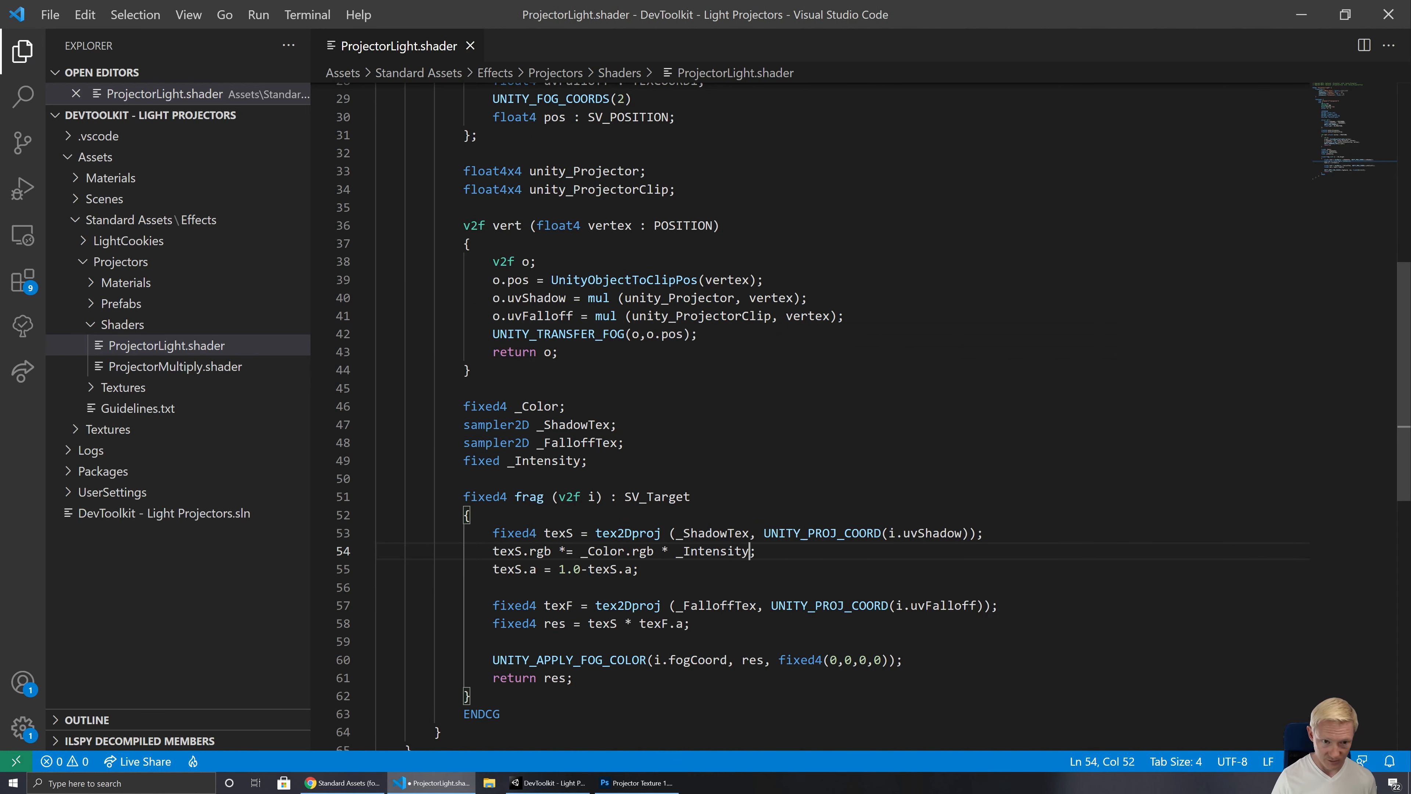
{"action": "left_click", "coordinate": [472, 370]}
{"action": "left_click", "coordinate": [547, 783]}
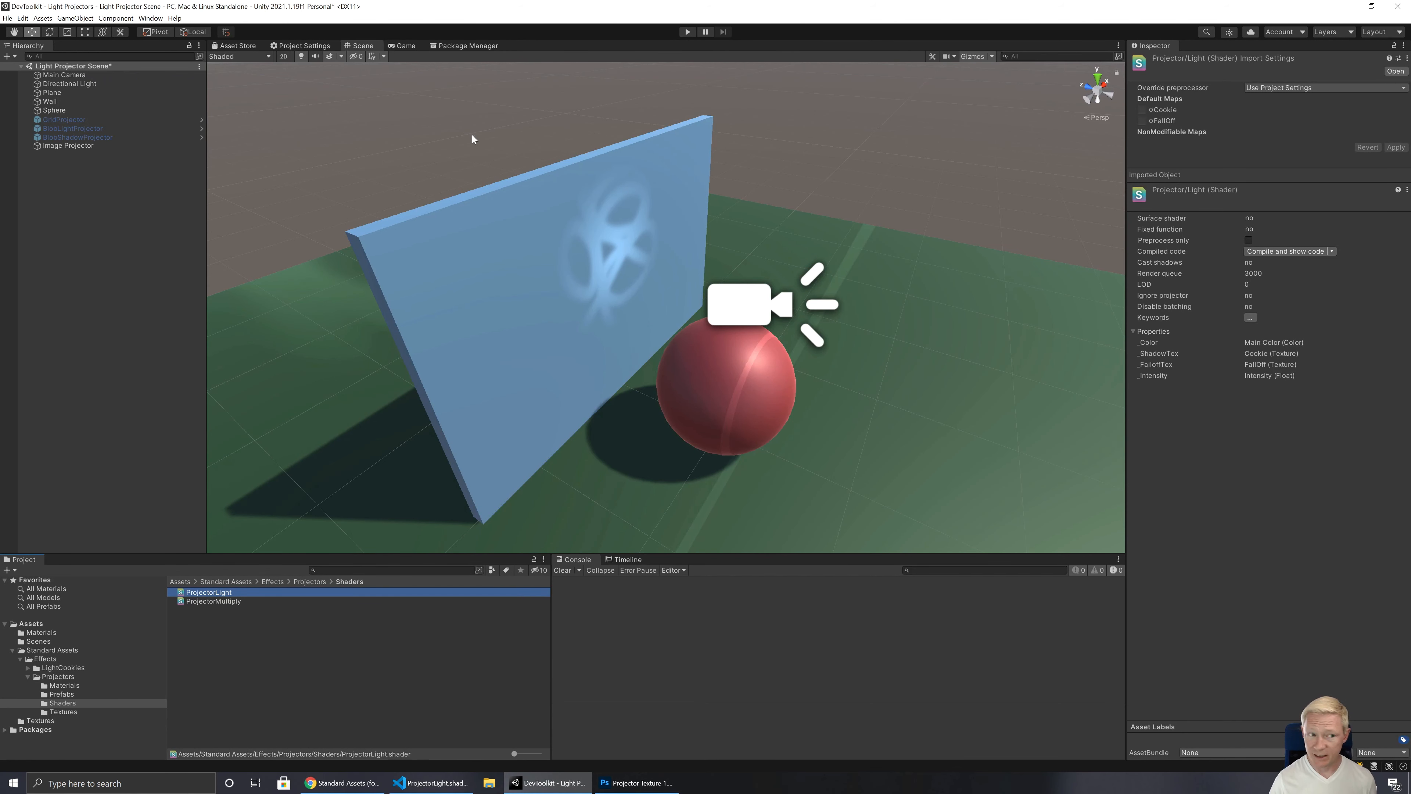
Step: Raise the Intensity of the Mat_Image1 material to 7.73 and view the brighter projection from several angles
{"action": "left_click", "coordinate": [53, 636]}
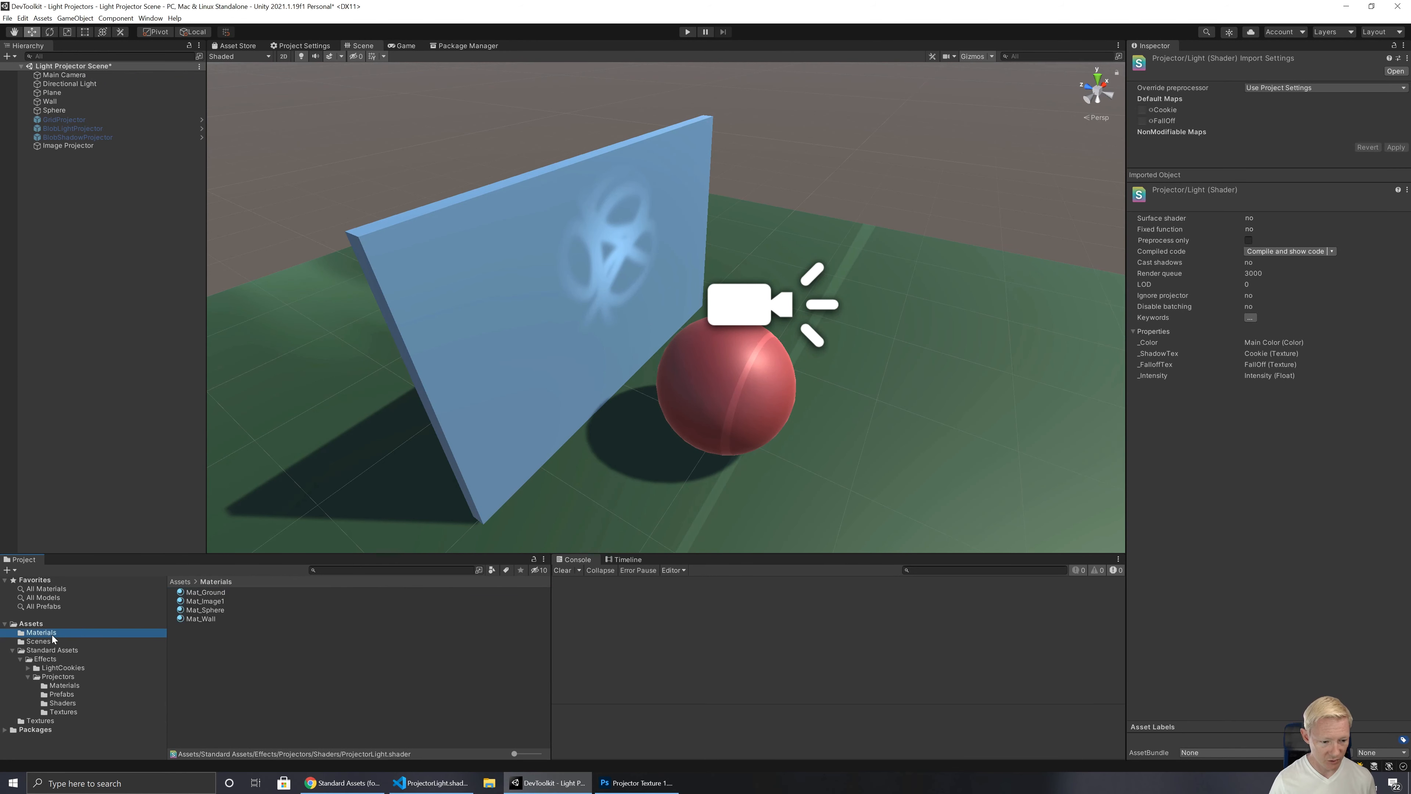
{"action": "left_click", "coordinate": [220, 601]}
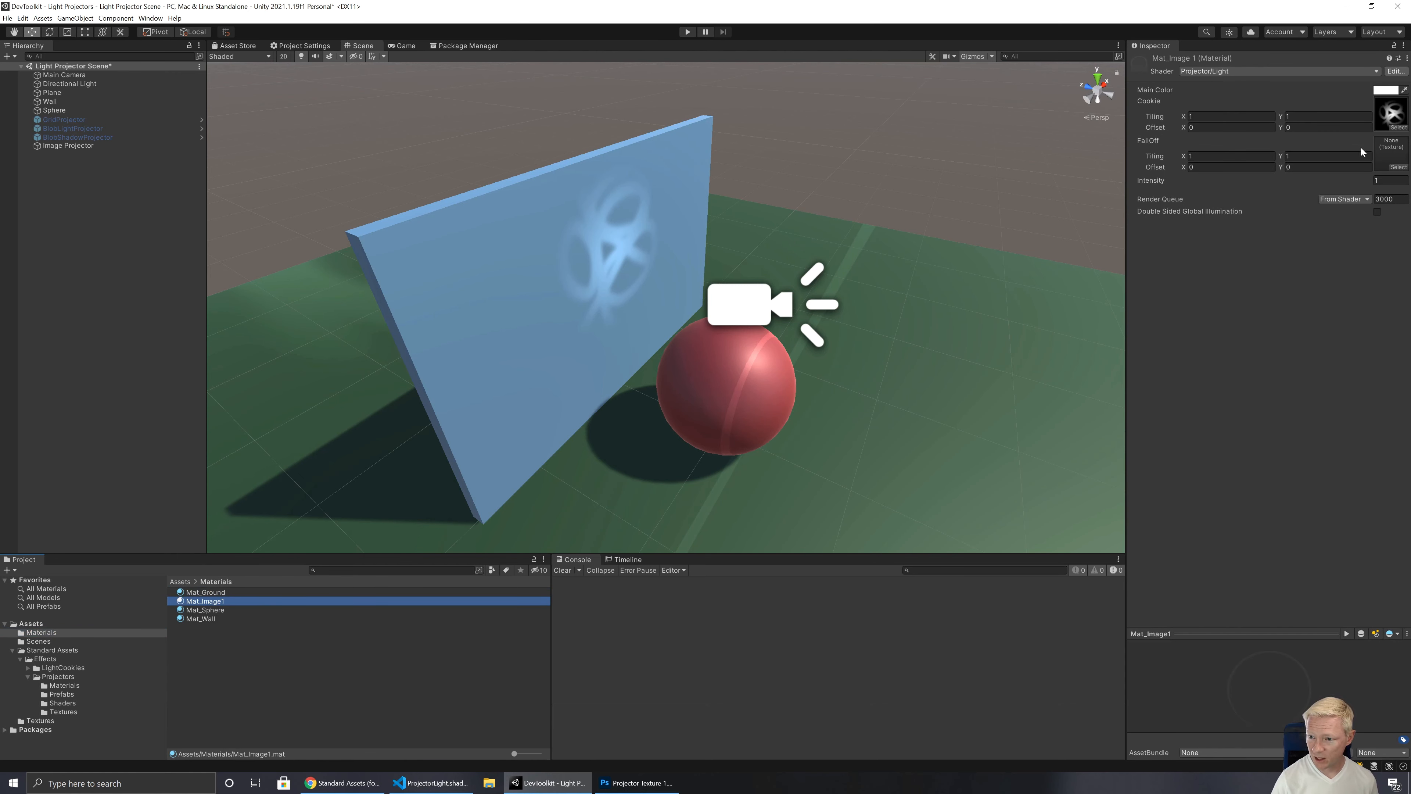
{"action": "left_click", "coordinate": [1366, 180]}
{"action": "left_click_drag", "start_coordinate": [1365, 178], "coordinate": [1406, 187]}
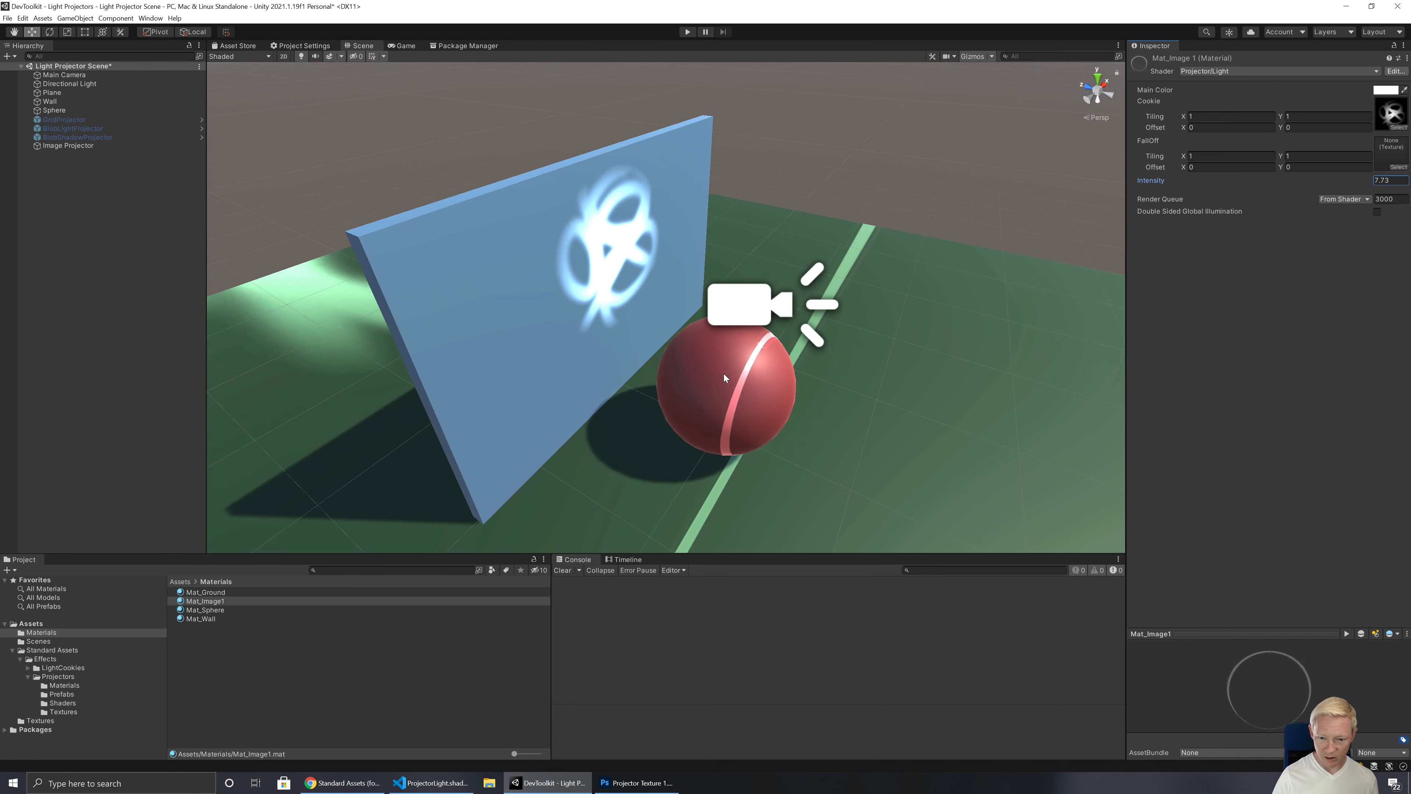
{"action": "left_click_drag", "start_coordinate": [705, 391], "coordinate": [867, 144], "text": "alt"}
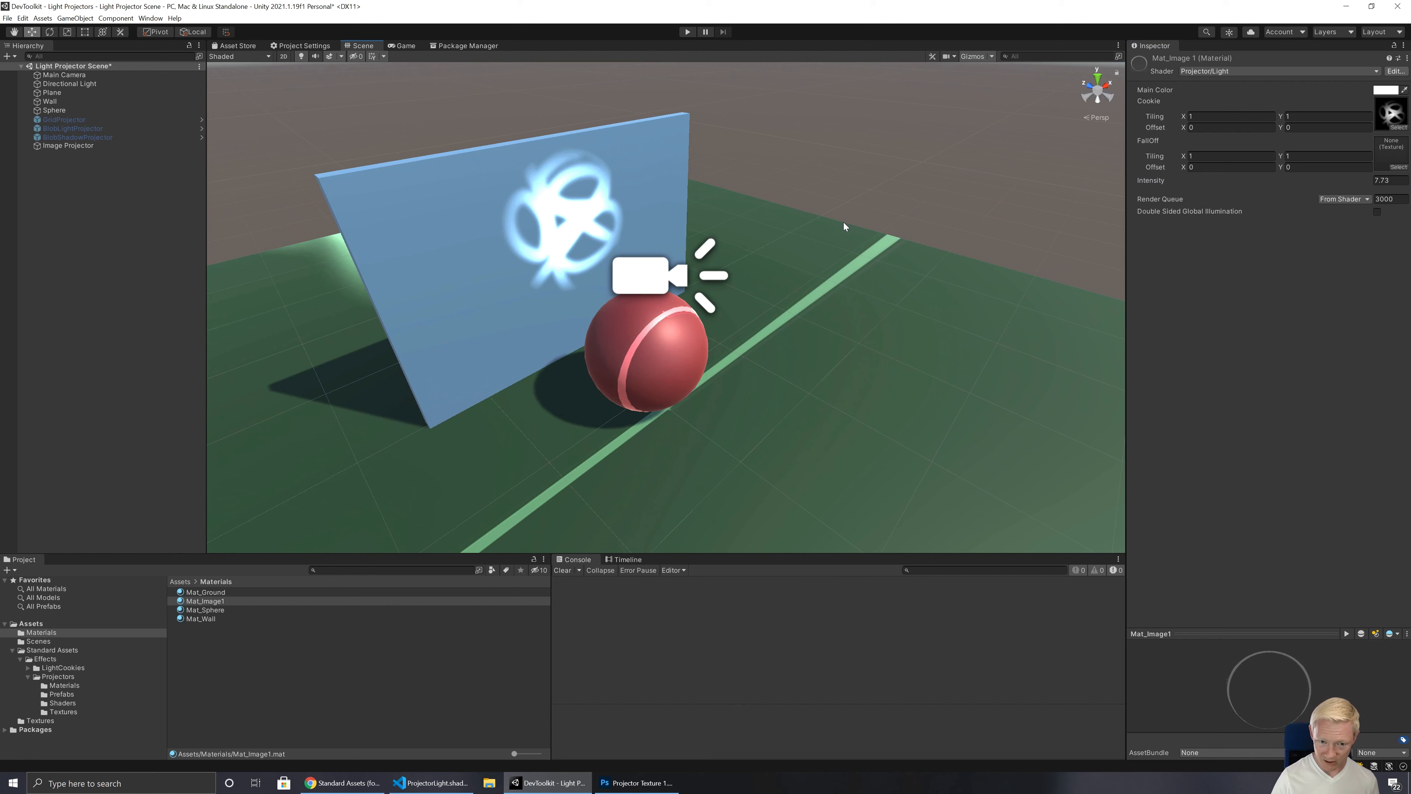
{"action": "left_click_drag", "start_coordinate": [813, 228], "coordinate": [728, 251], "text": "alt"}
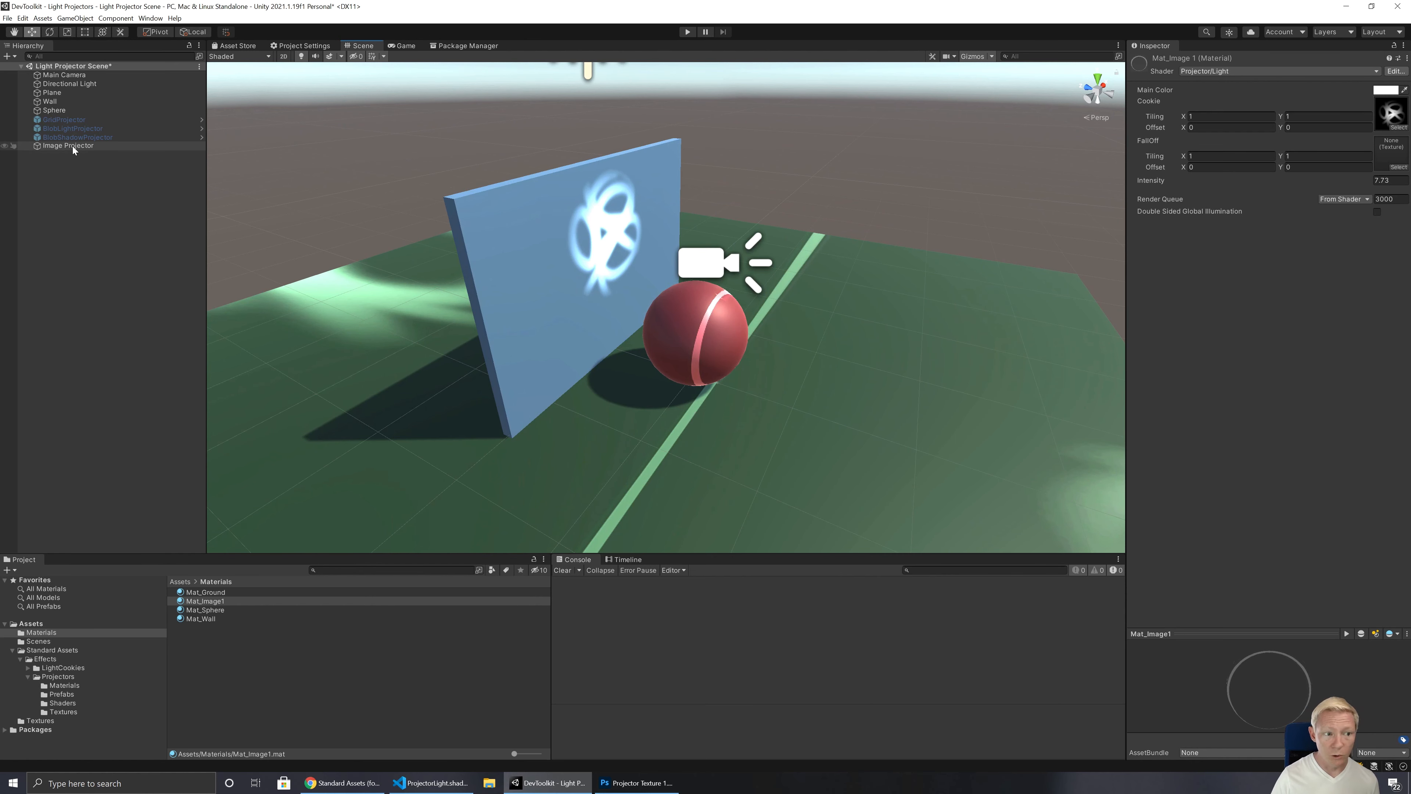
Step: Define a new layer named ProjectorTarget as User Layer 6
{"action": "left_click", "coordinate": [63, 102]}
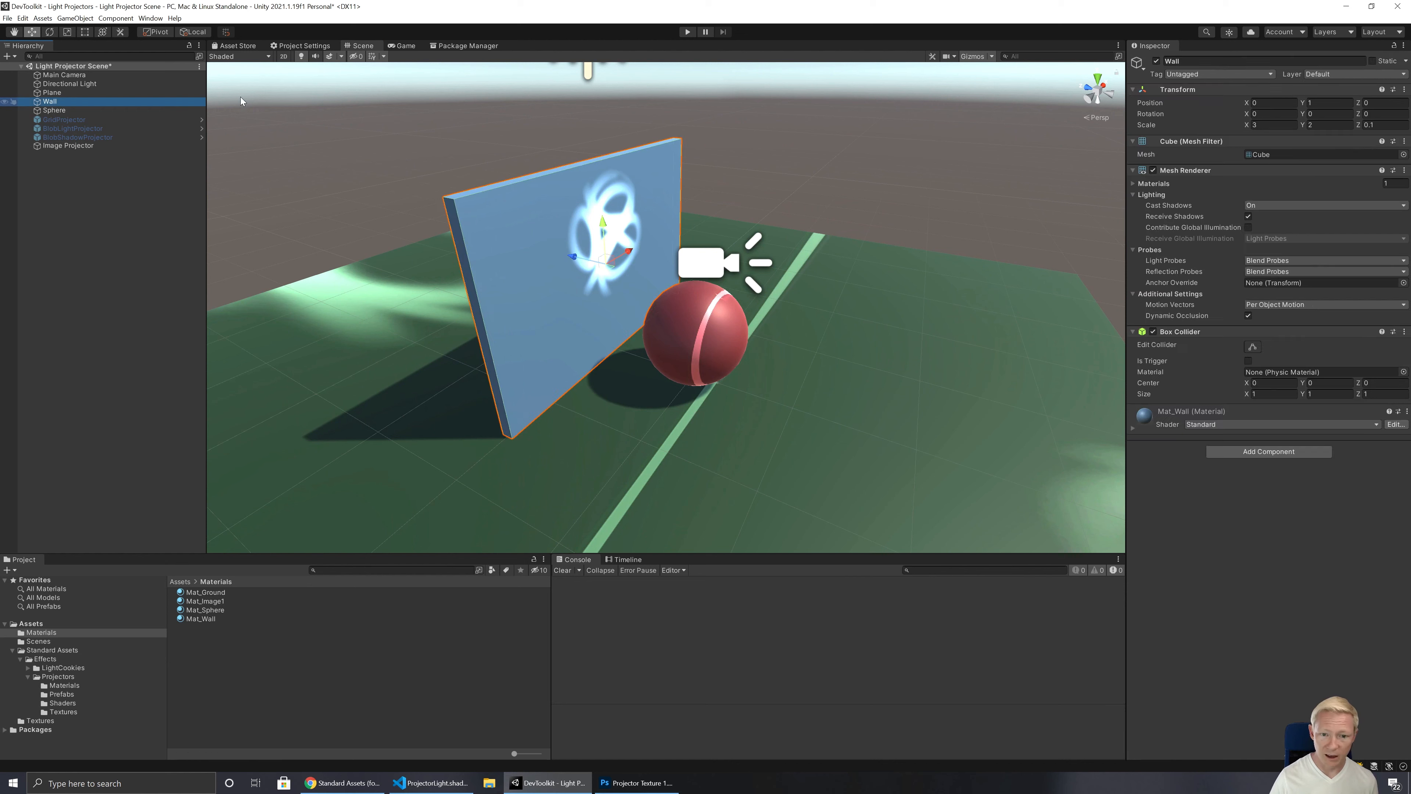
{"action": "left_click", "coordinate": [1356, 75]}
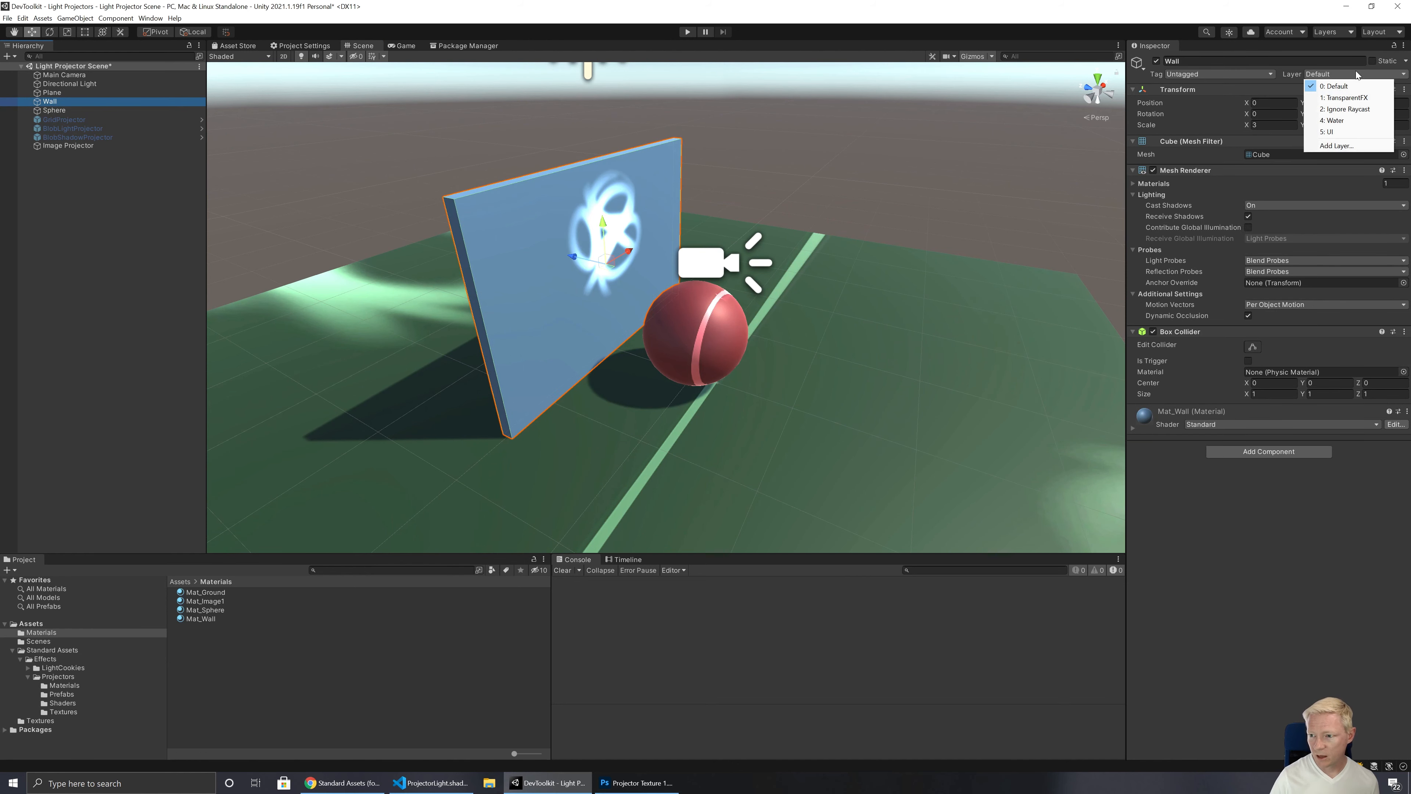
{"action": "left_click", "coordinate": [1335, 146]}
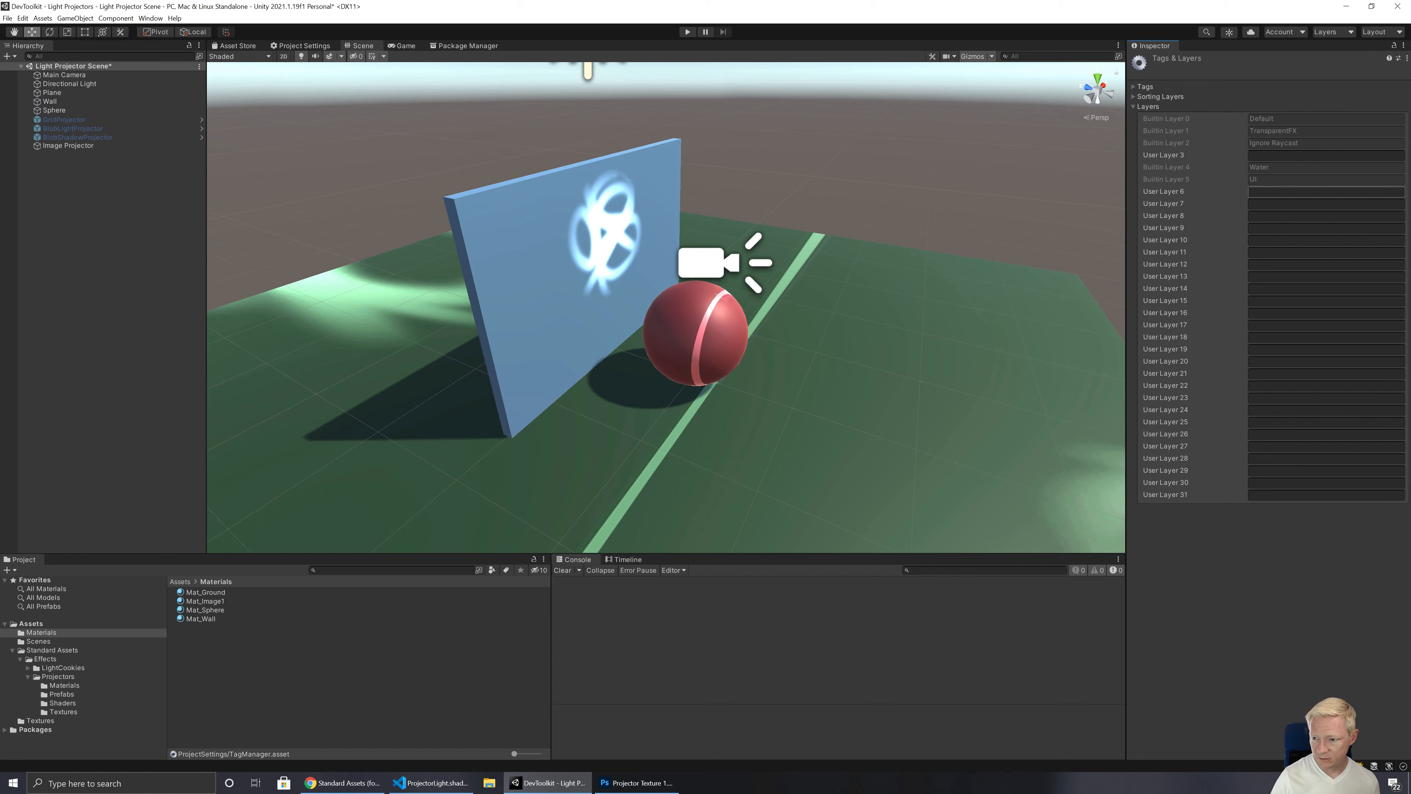
{"action": "left_click", "coordinate": [1270, 192]}
{"action": "left_click", "coordinate": [1272, 192]}
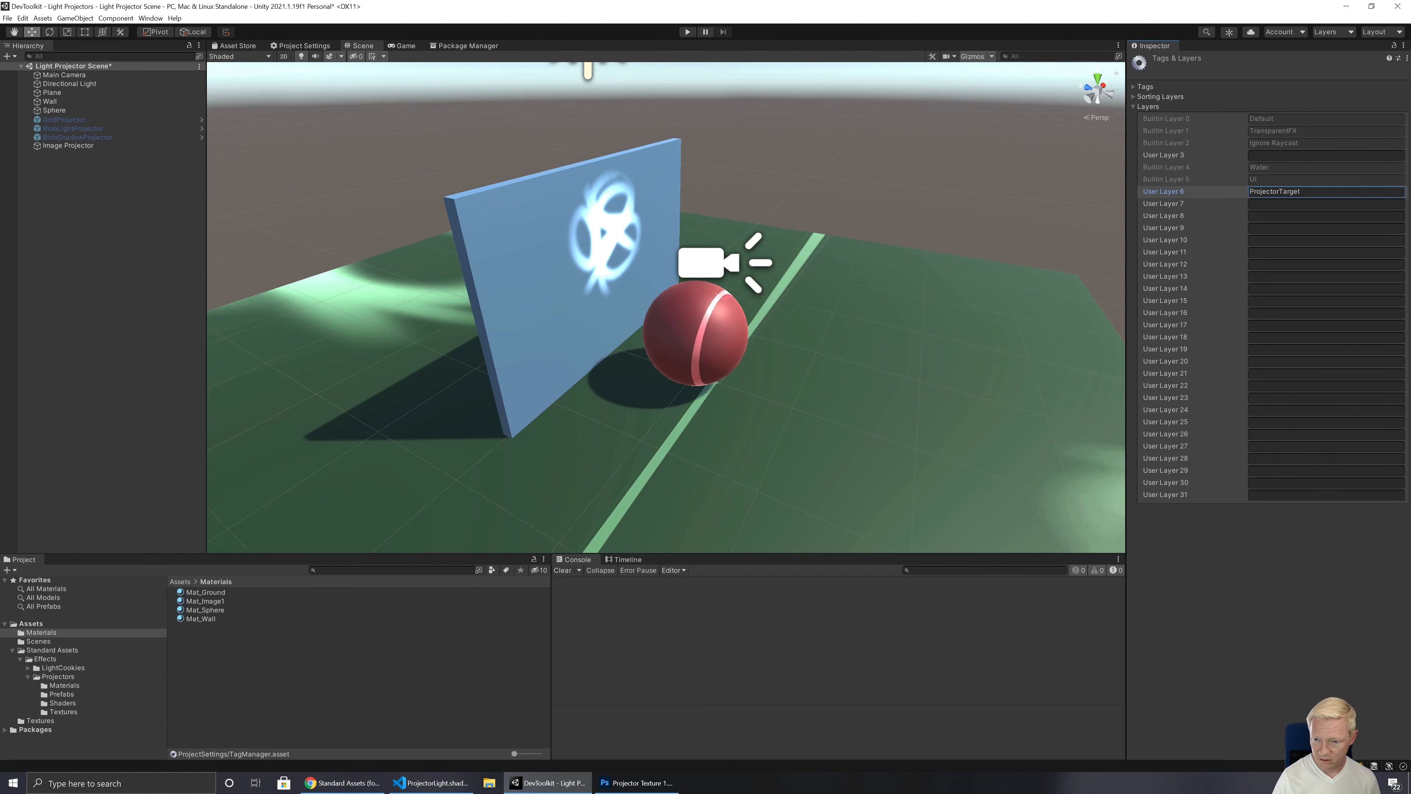
Step: Assign the Wall object to the ProjectorTarget layer
{"action": "left_click", "coordinate": [56, 102]}
{"action": "left_click", "coordinate": [1345, 74]}
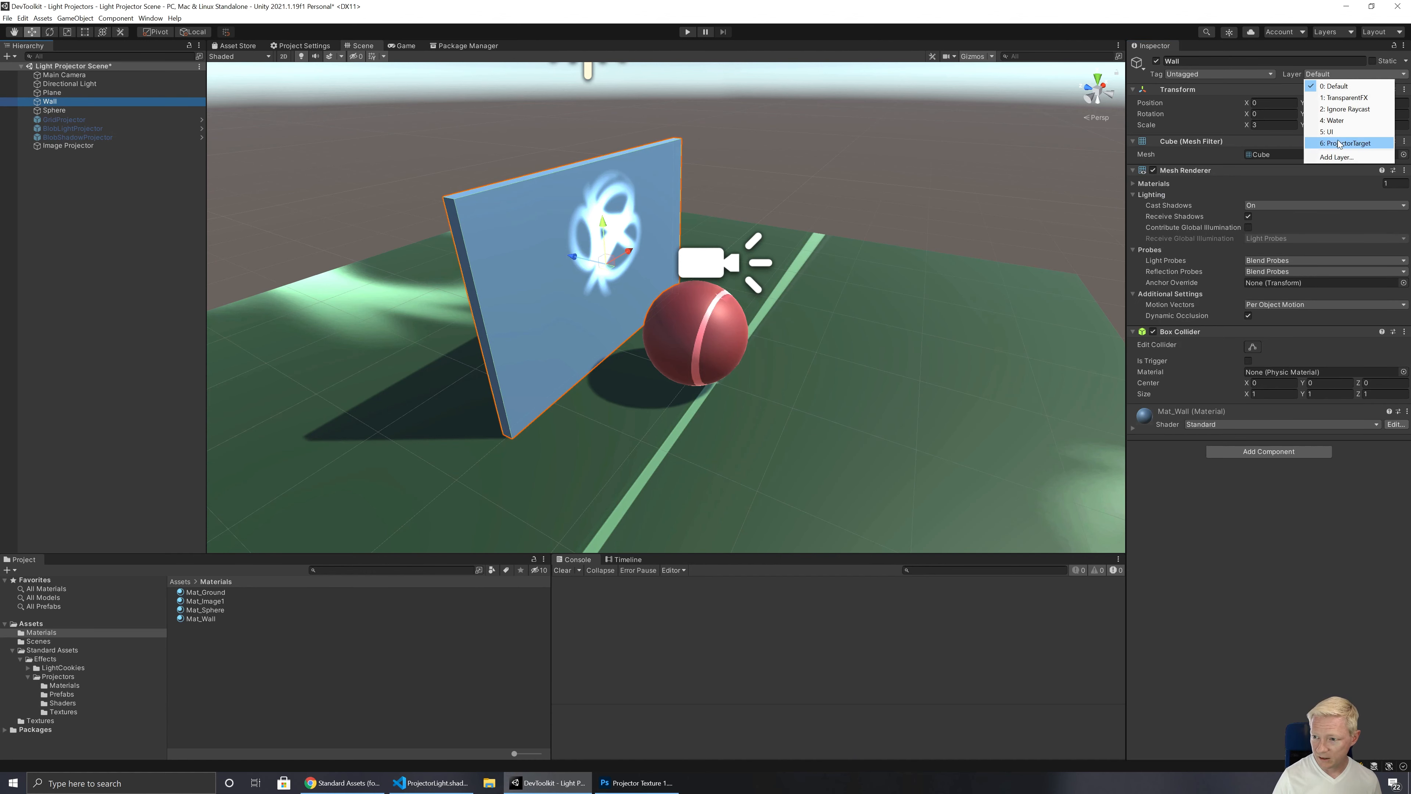
{"action": "left_click", "coordinate": [1340, 144]}
Step: Set the Image Projector's Ignore Layers to everything except ProjectorTarget
{"action": "left_click", "coordinate": [78, 146]}
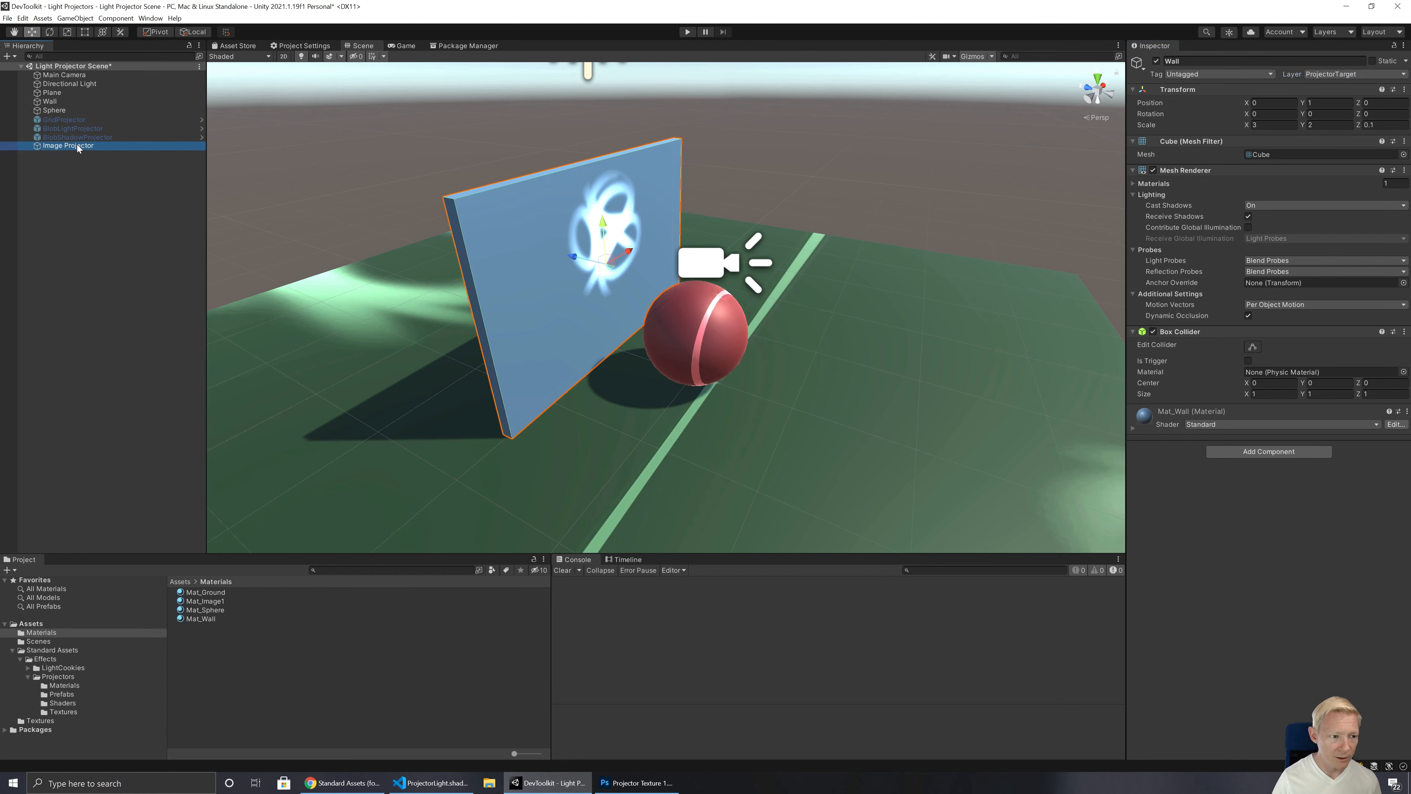
{"action": "left_click", "coordinate": [1272, 231]}
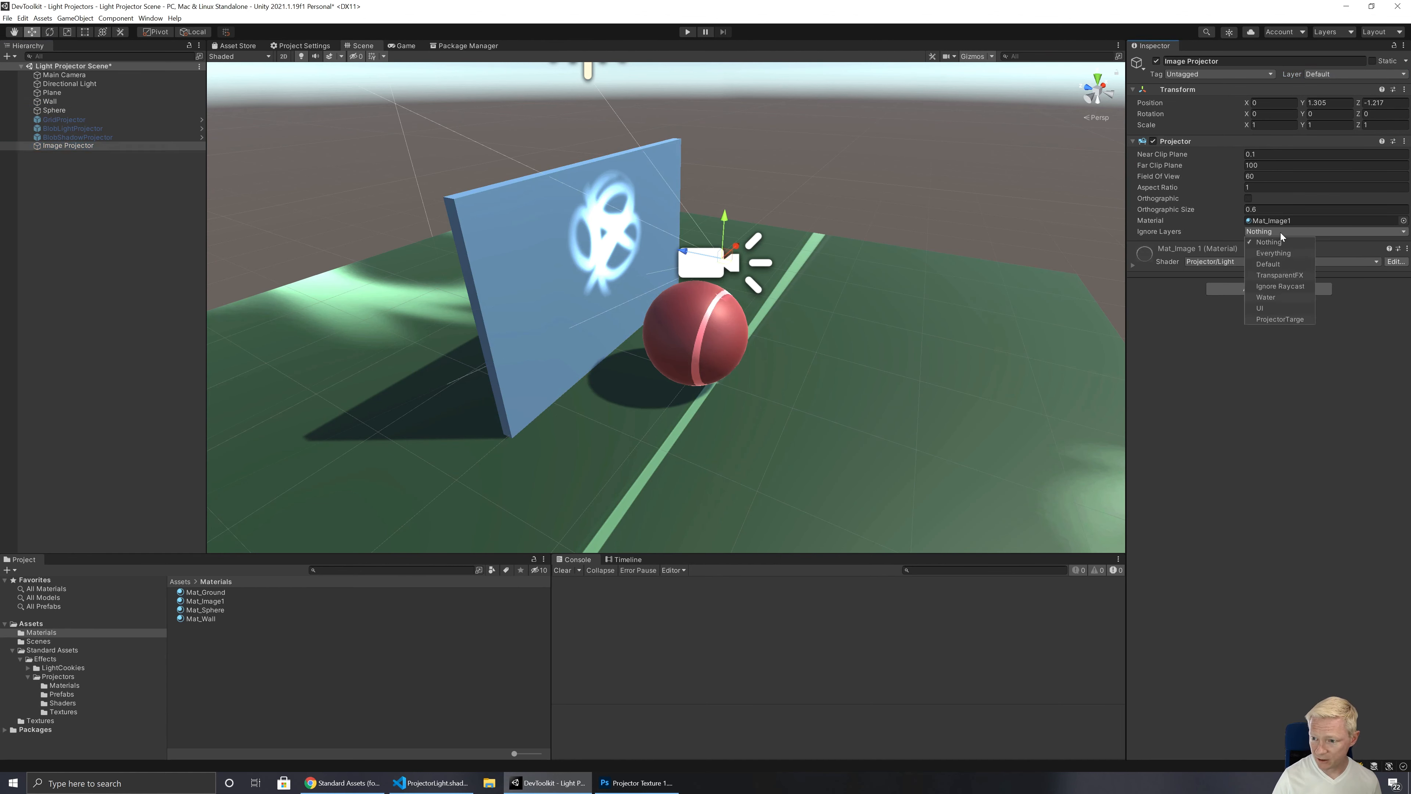
{"action": "left_click", "coordinate": [1274, 253]}
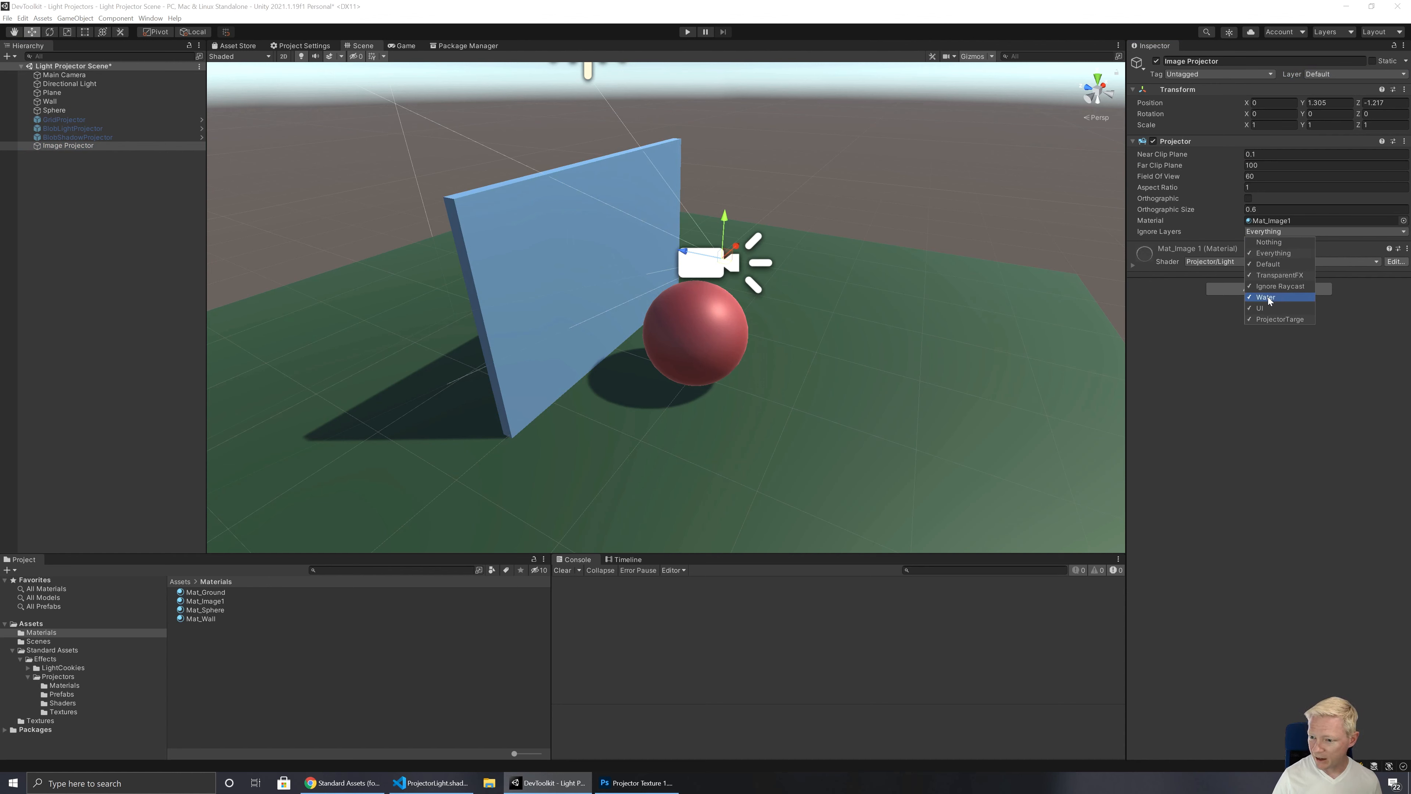
{"action": "left_click", "coordinate": [1275, 318]}
{"action": "left_click", "coordinate": [1222, 361]}
{"action": "left_click", "coordinate": [1330, 75]}
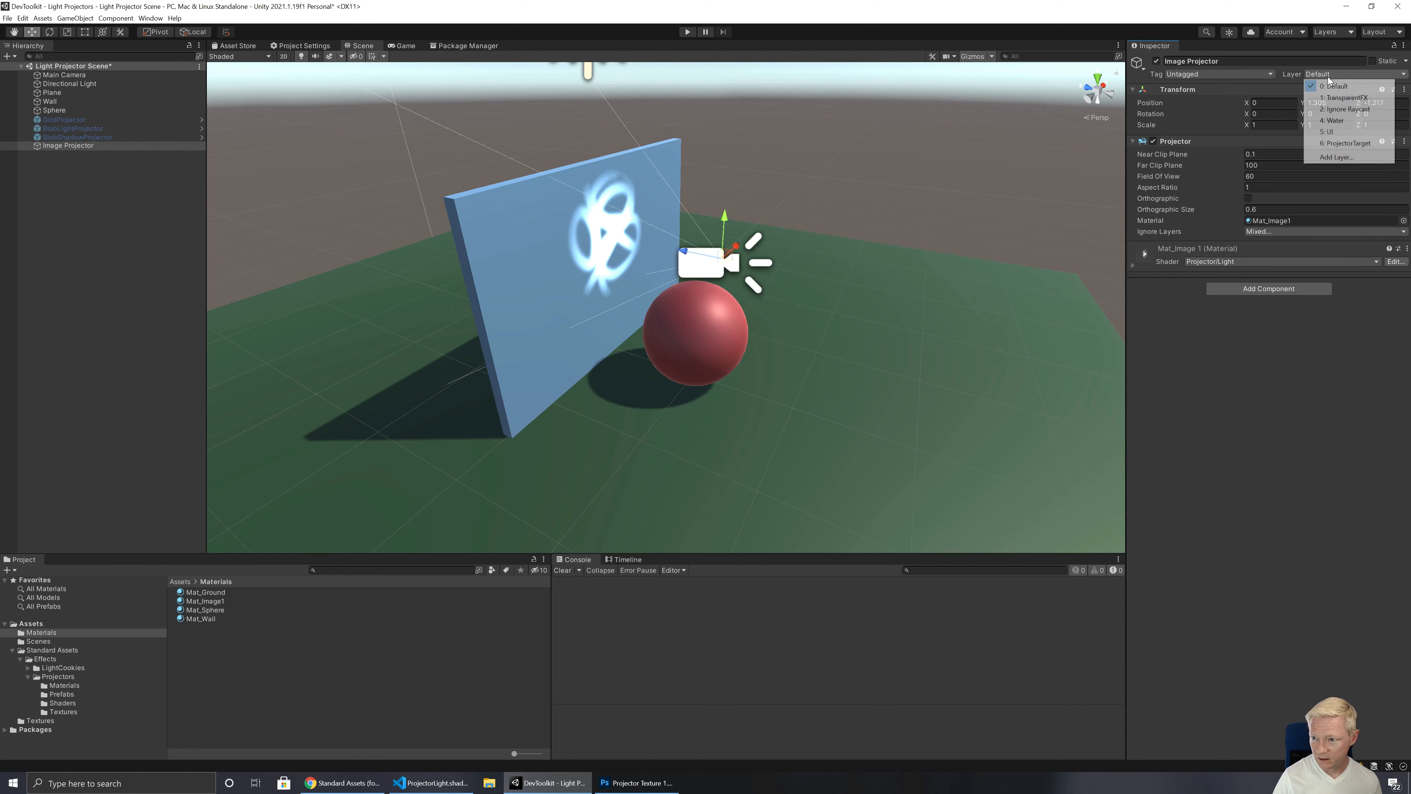
{"action": "left_click", "coordinate": [1348, 156]}
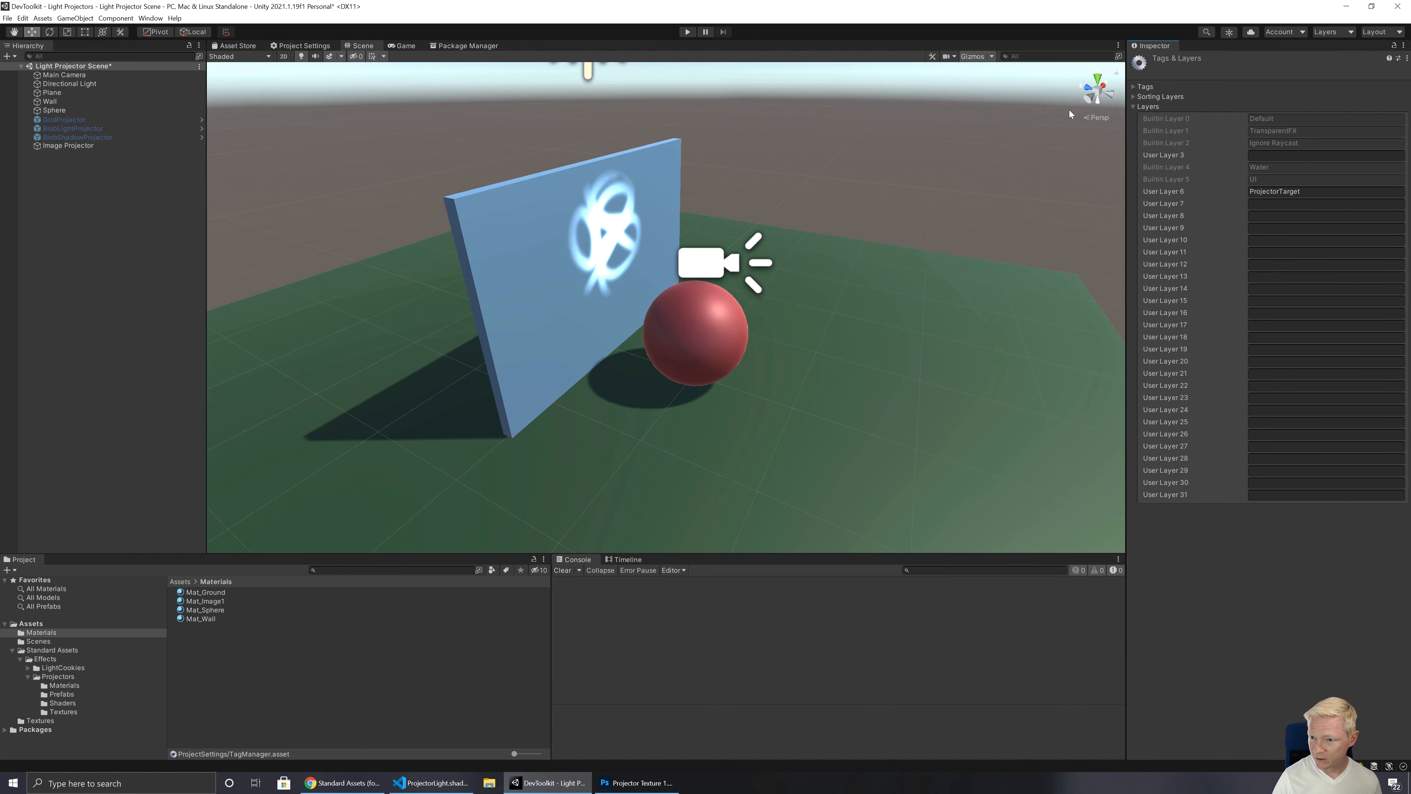
{"action": "left_click", "coordinate": [68, 145]}
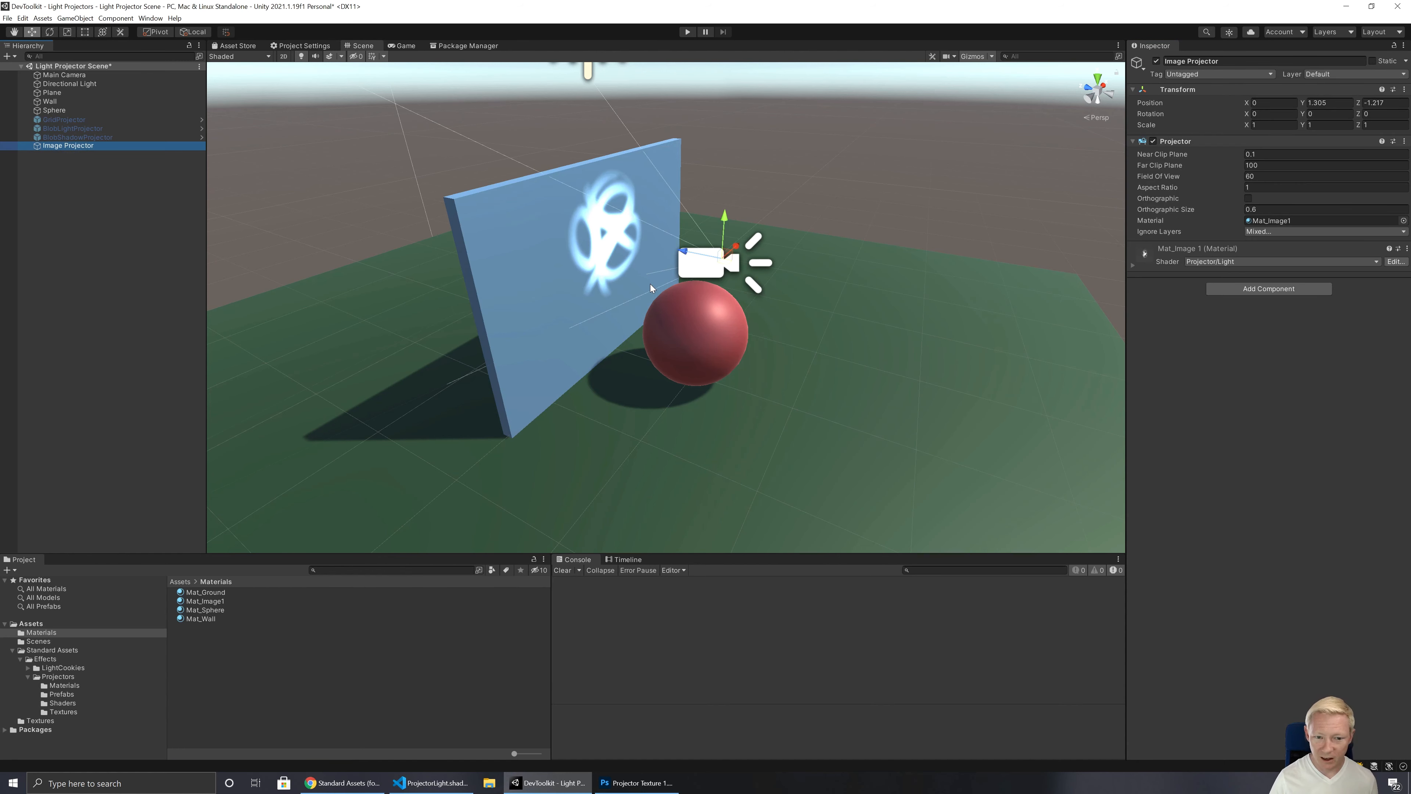
Step: Change the shader of the Mat_Wall material to Unlit/Color
{"action": "left_click_drag", "start_coordinate": [605, 365], "coordinate": [636, 336], "text": "alt"}
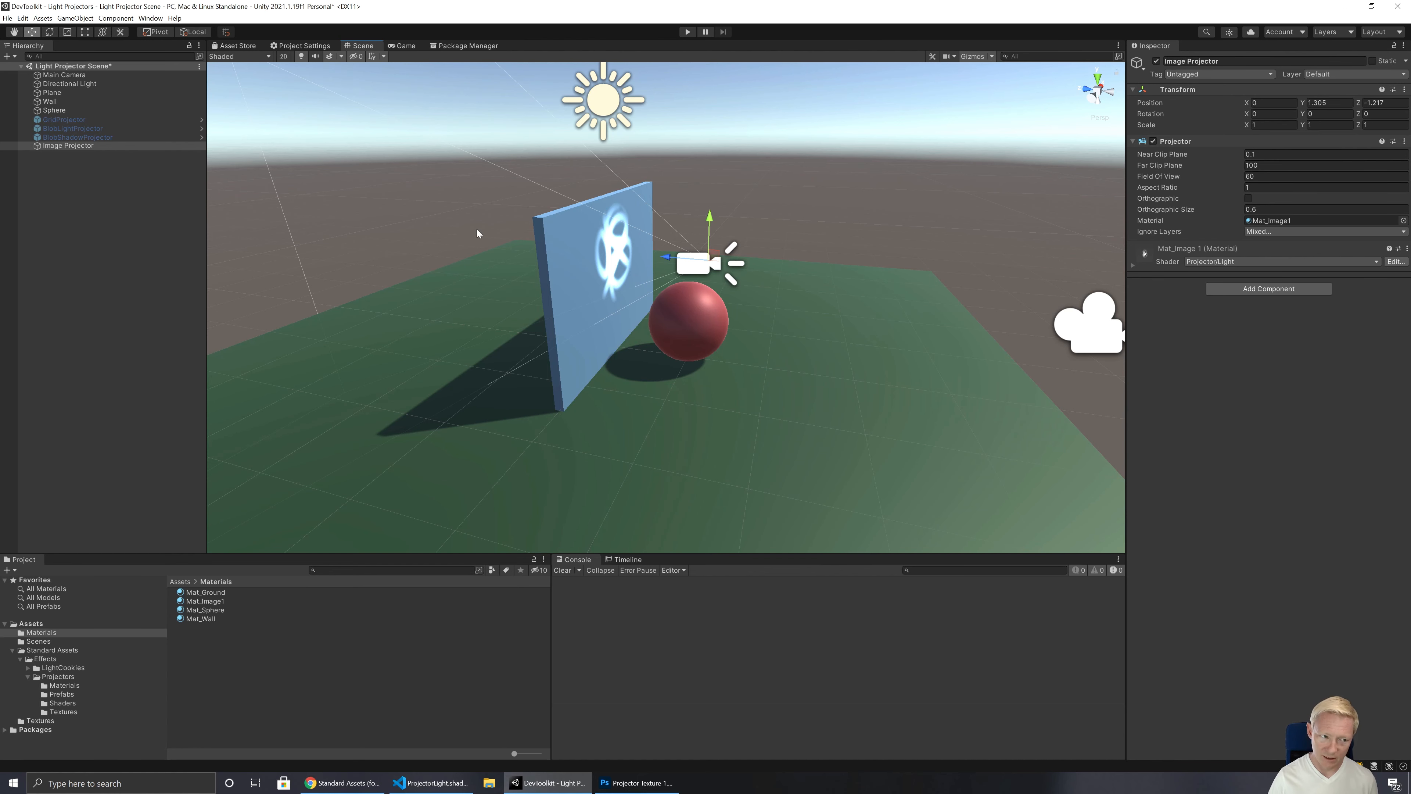
{"action": "left_click", "coordinate": [197, 618]}
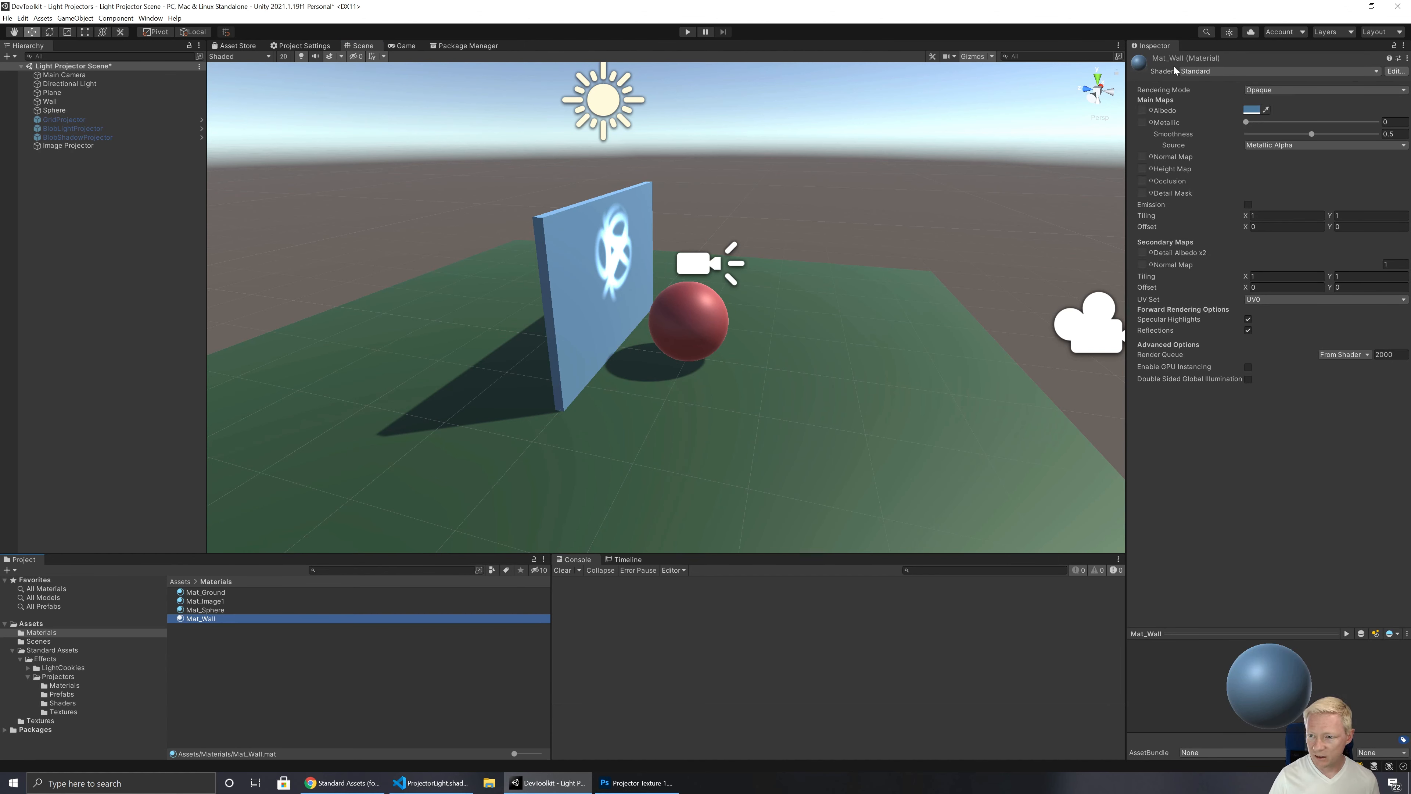
{"action": "left_click", "coordinate": [1201, 71]}
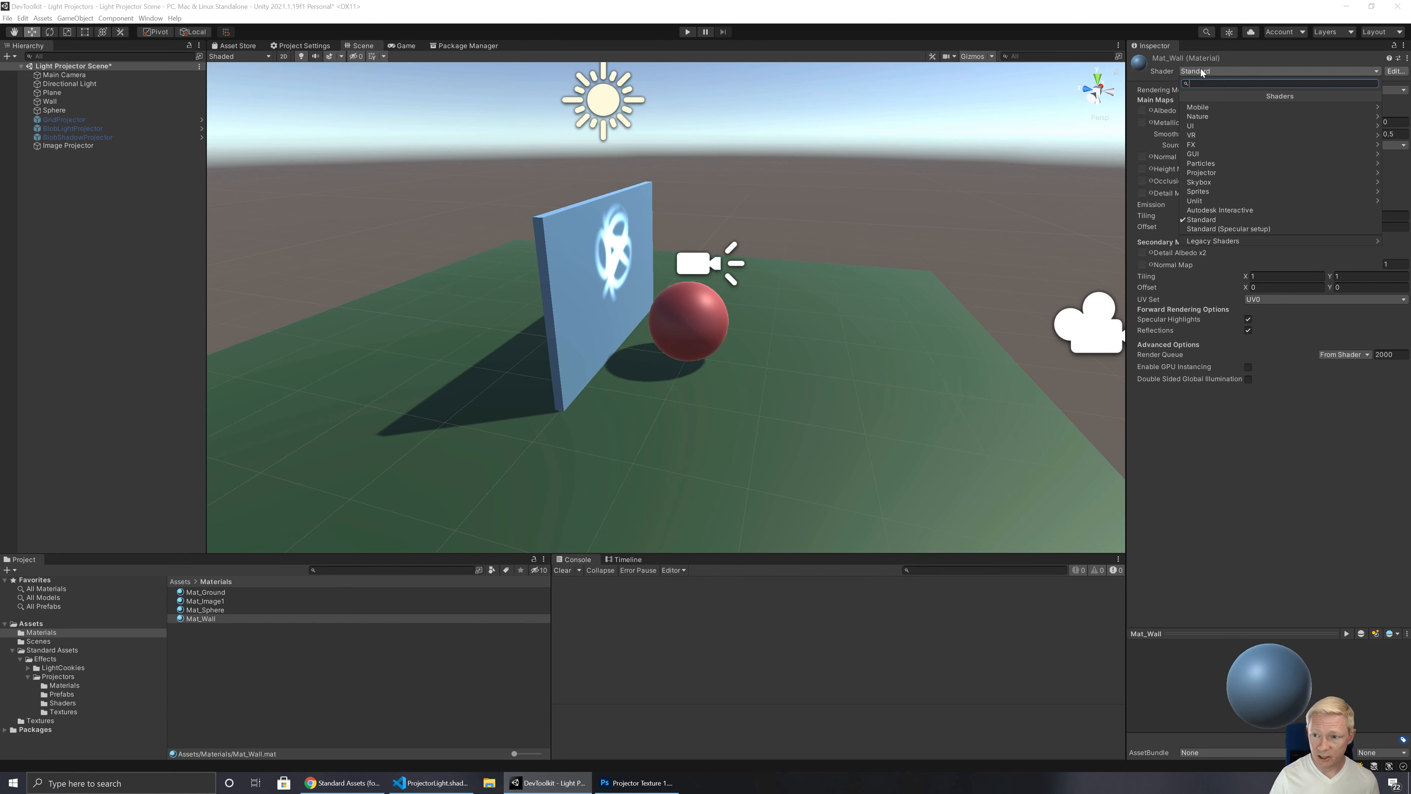
{"action": "left_click", "coordinate": [1205, 201]}
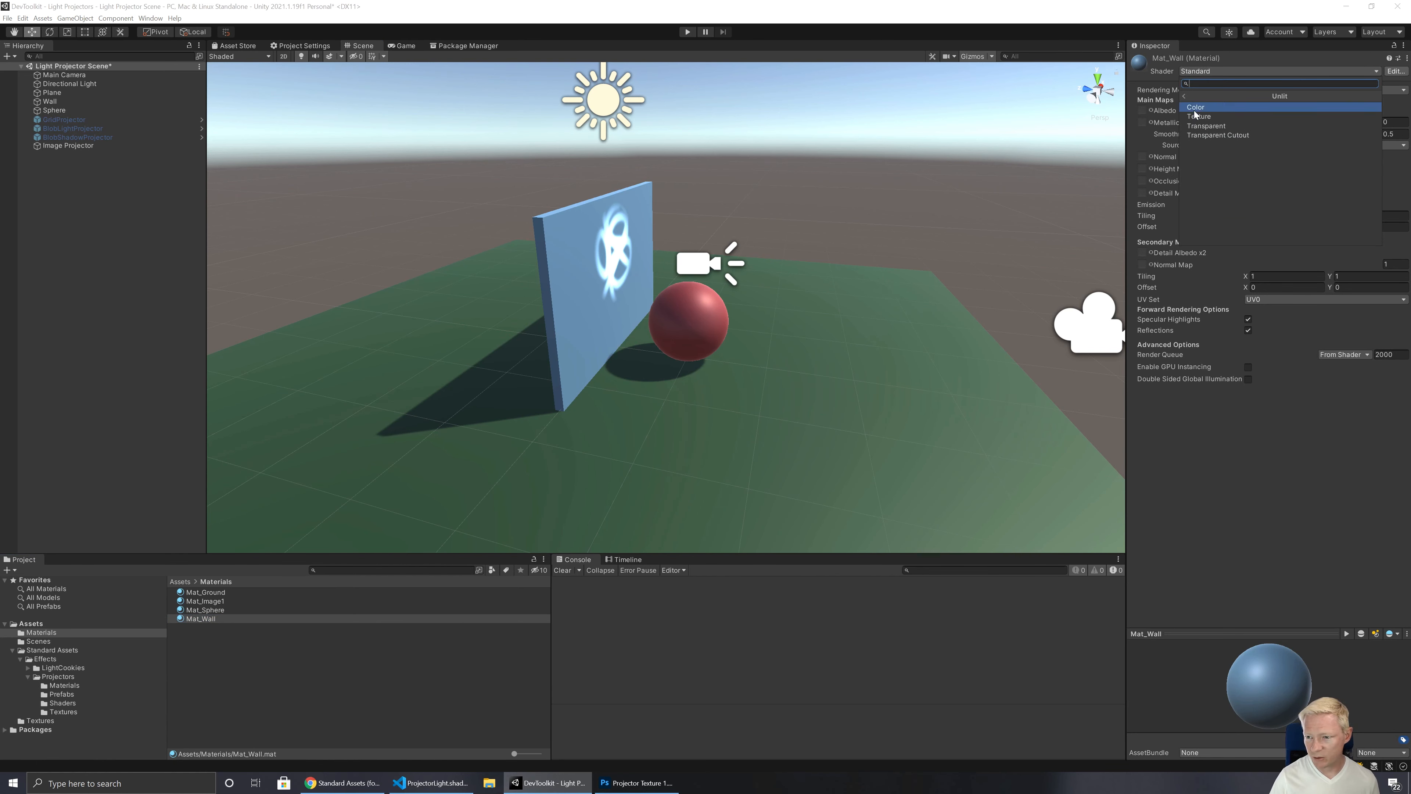
{"action": "left_click", "coordinate": [1196, 108]}
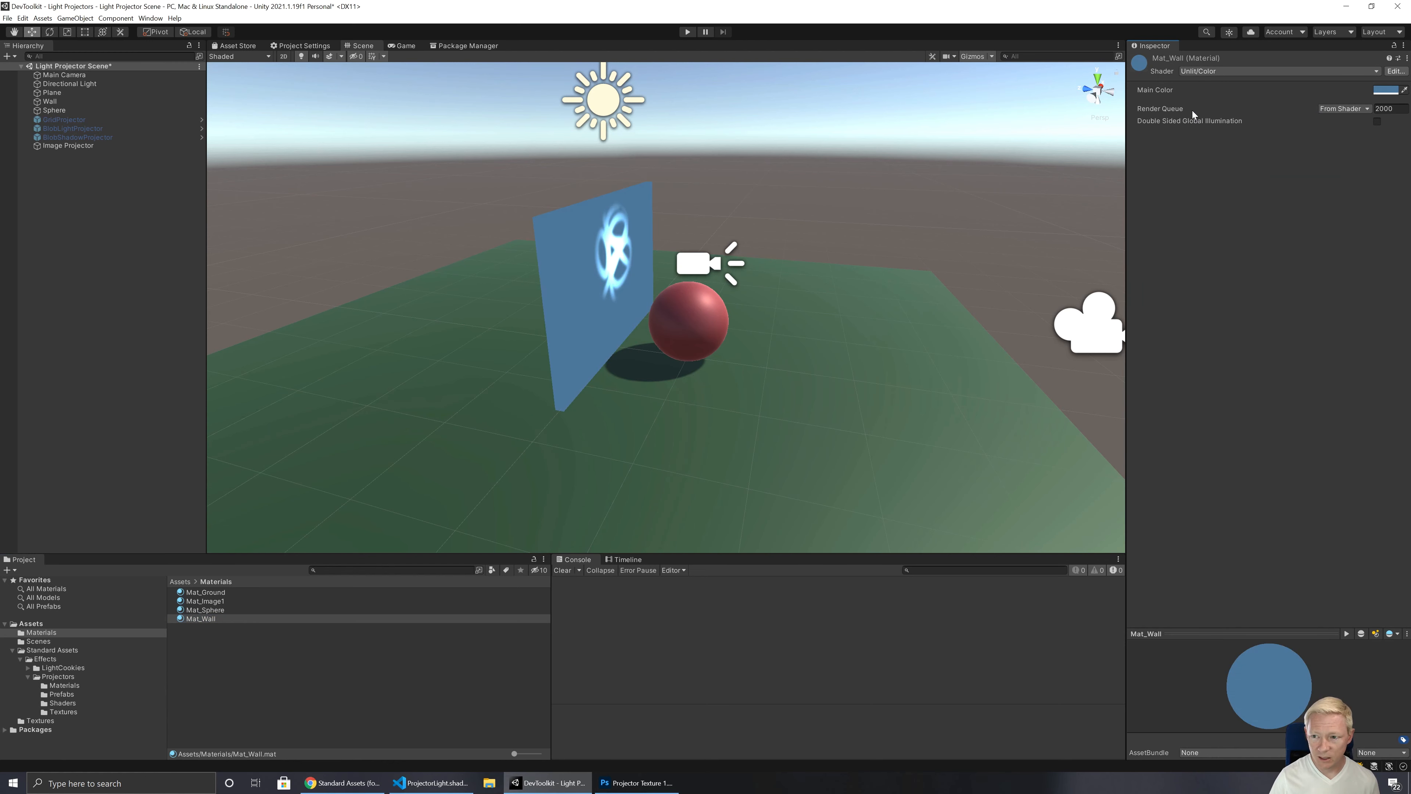
{"action": "right_click_drag", "start_coordinate": [885, 208], "coordinate": [791, 277]}
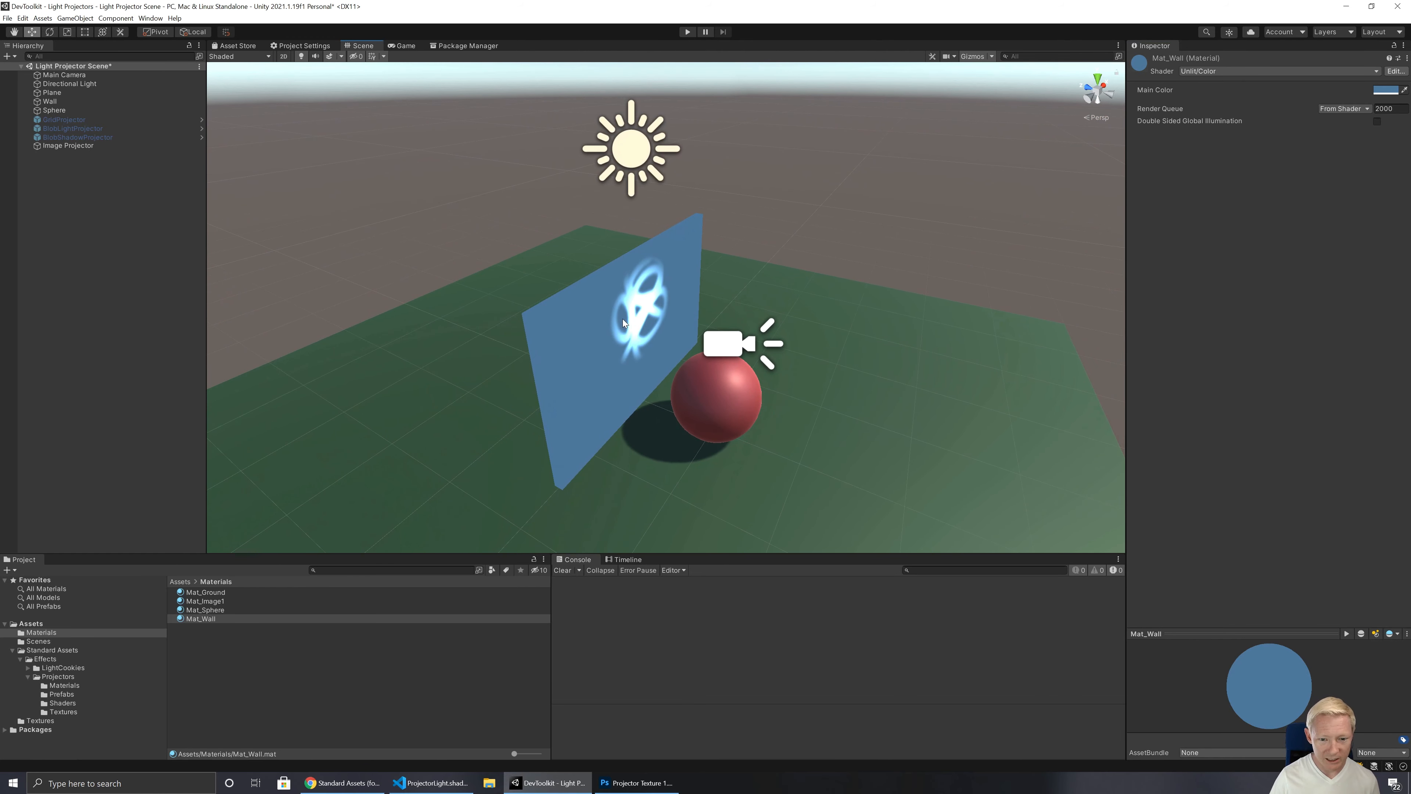
Step: Raise the sphere in front of the wall to a Y position of about 1.286
{"action": "right_click_drag", "start_coordinate": [677, 344], "coordinate": [667, 357]}
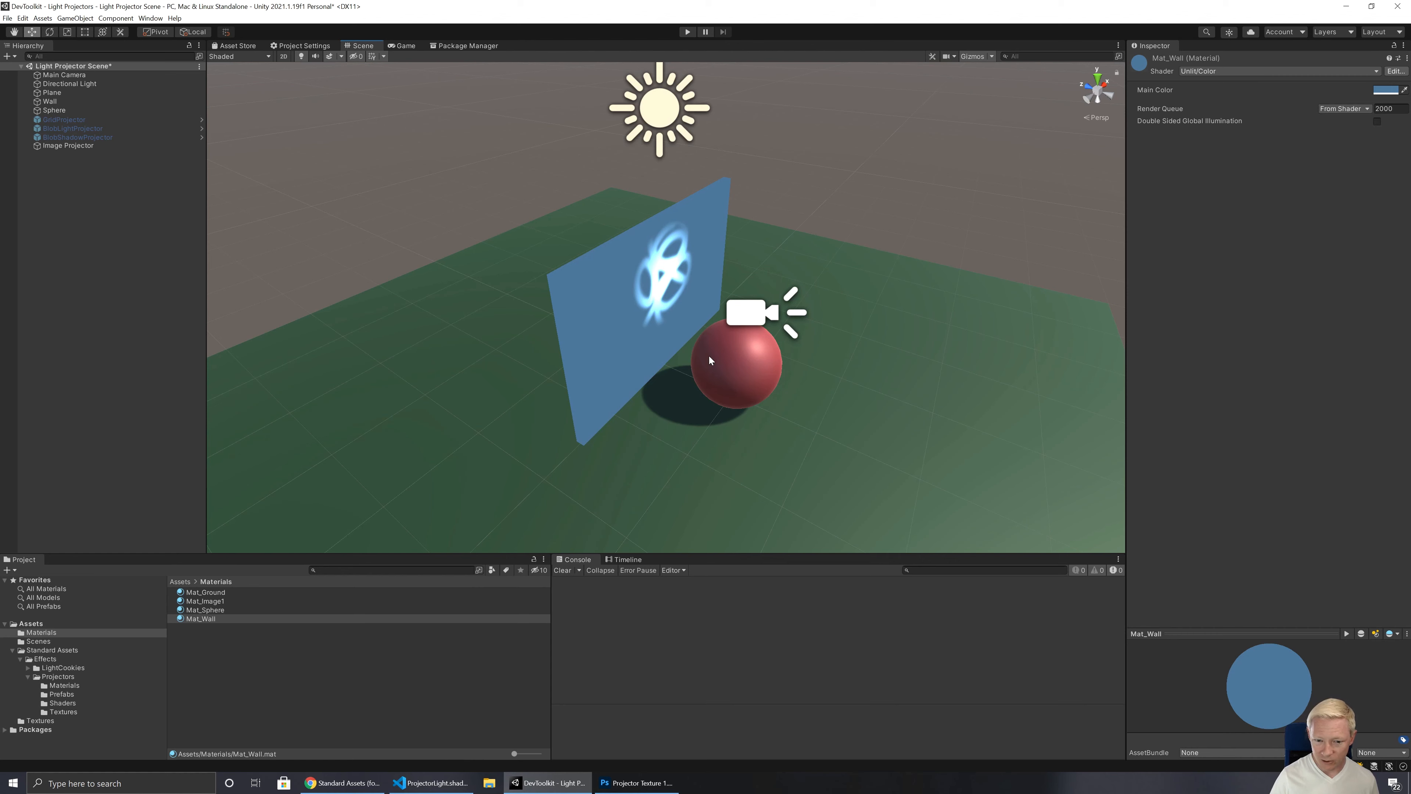
{"action": "left_click", "coordinate": [736, 361]}
{"action": "left_click_drag", "start_coordinate": [740, 328], "coordinate": [634, 267]}
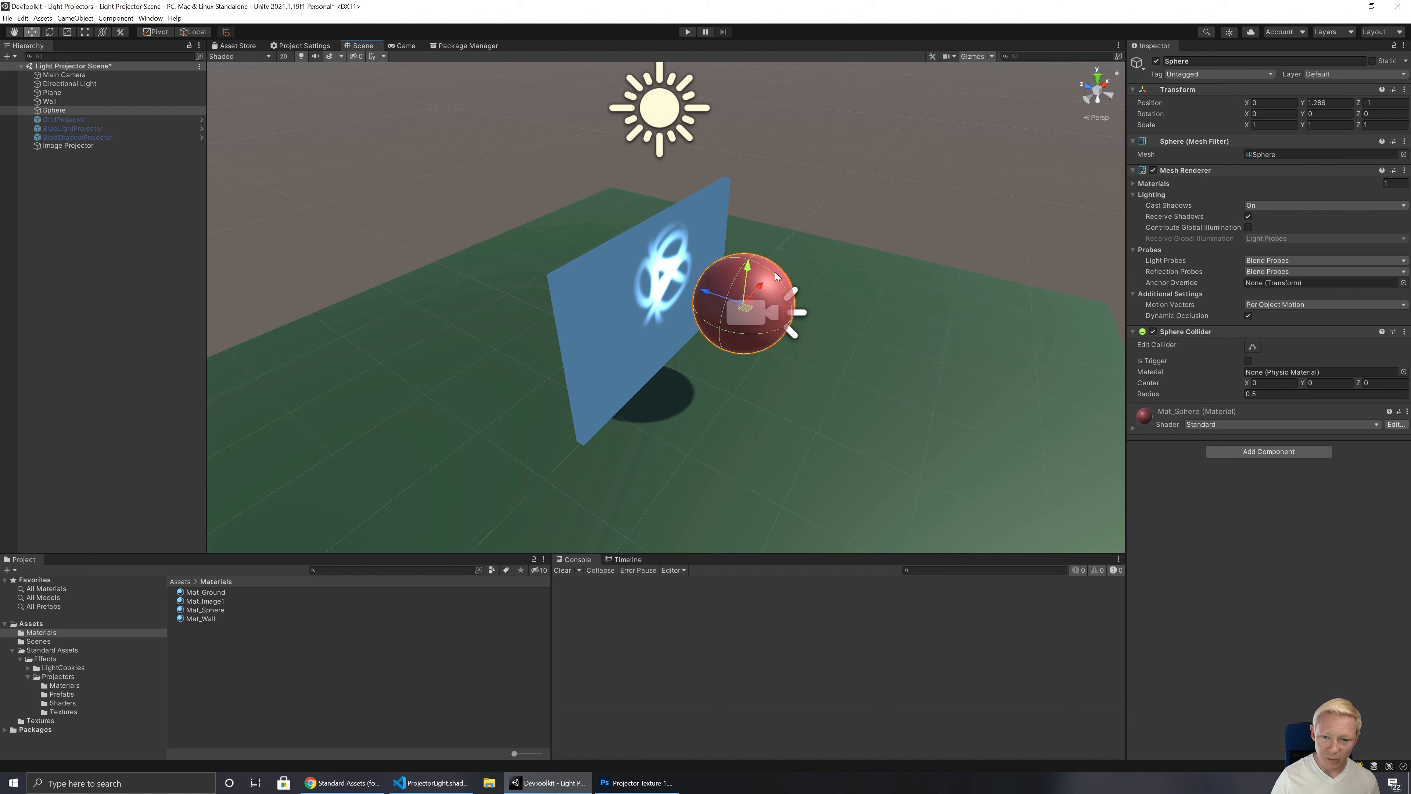
Step: Enable the BlobShadowProjector and rotate it to about 23.52 degrees on X so it aims at the wall
{"action": "left_click", "coordinate": [83, 139]}
{"action": "left_click", "coordinate": [1157, 61]}
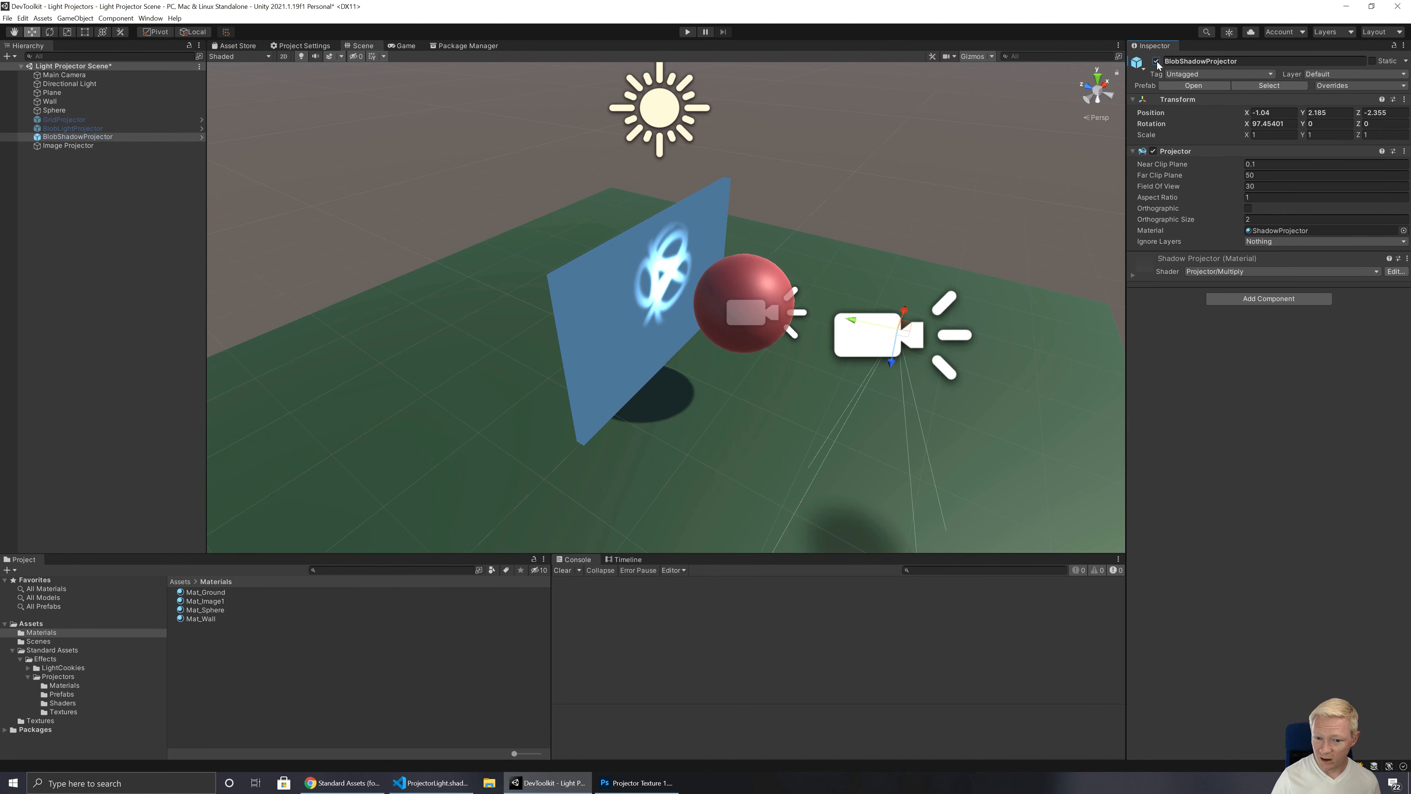
{"action": "left_click_drag", "start_coordinate": [904, 322], "coordinate": [844, 359], "text": "alt"}
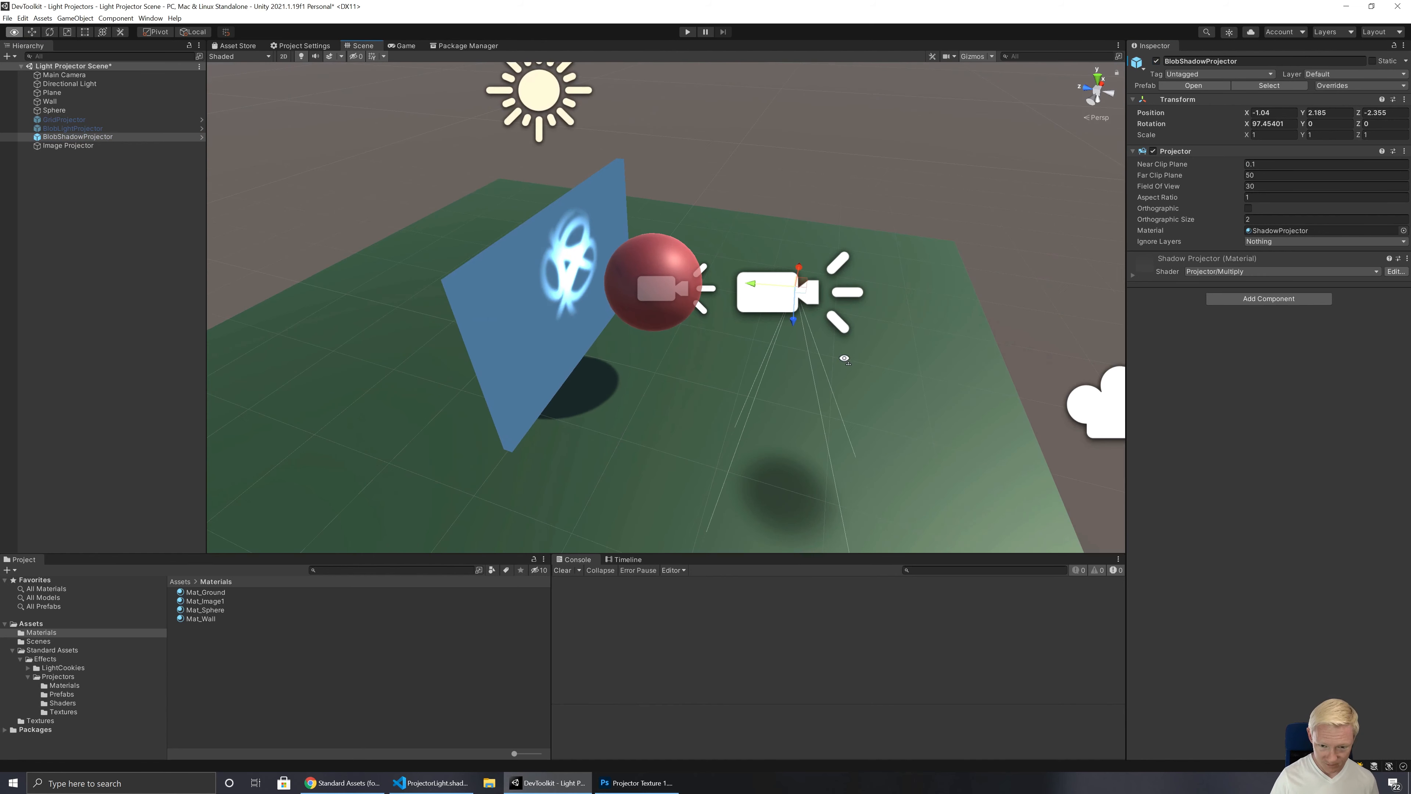
{"action": "key", "text": "e"}
{"action": "left_click_drag", "start_coordinate": [775, 262], "coordinate": [901, 335]}
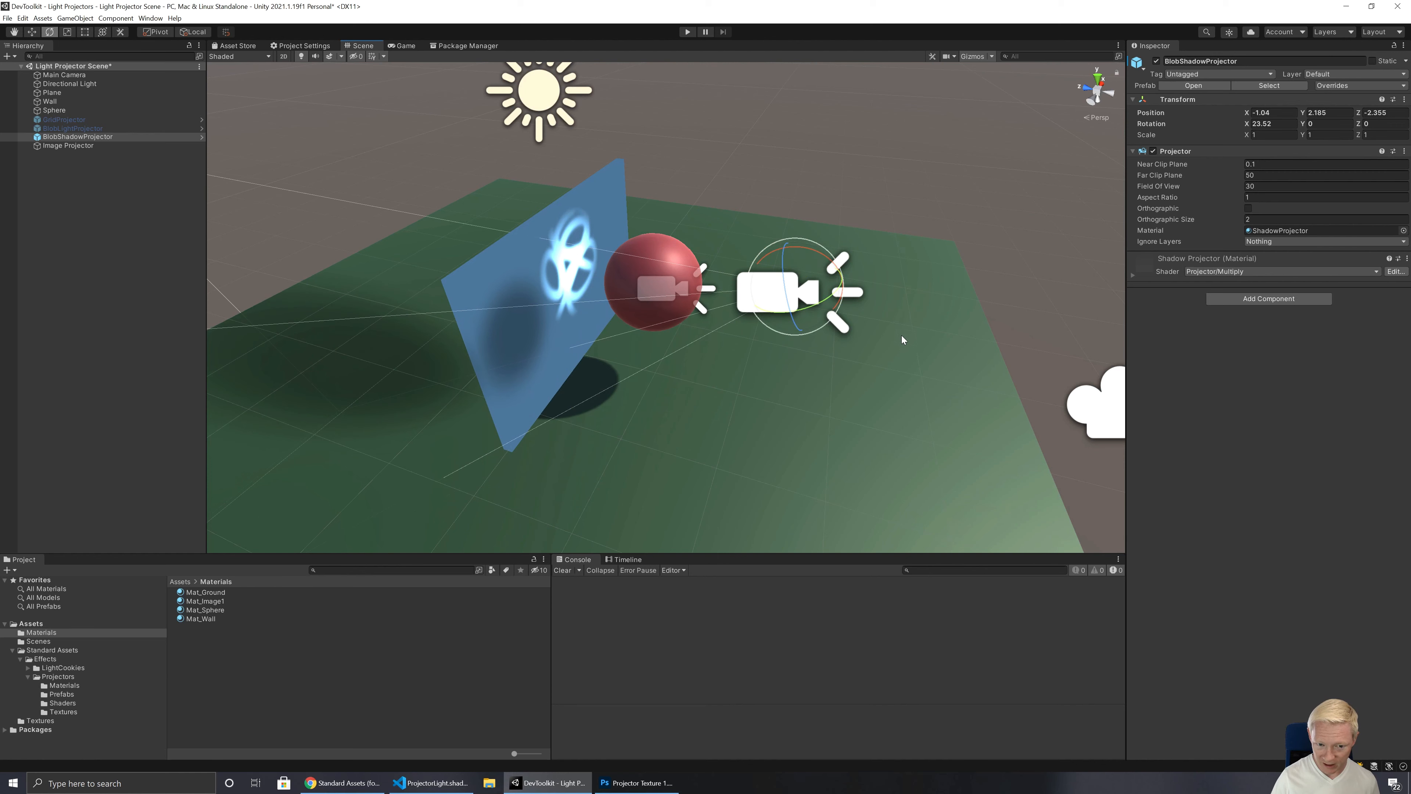
Step: Set the BlobShadowProjector's Ignore Layers to everything except ProjectorTarget
{"action": "left_click", "coordinate": [1267, 241]}
{"action": "left_click", "coordinate": [1274, 248]}
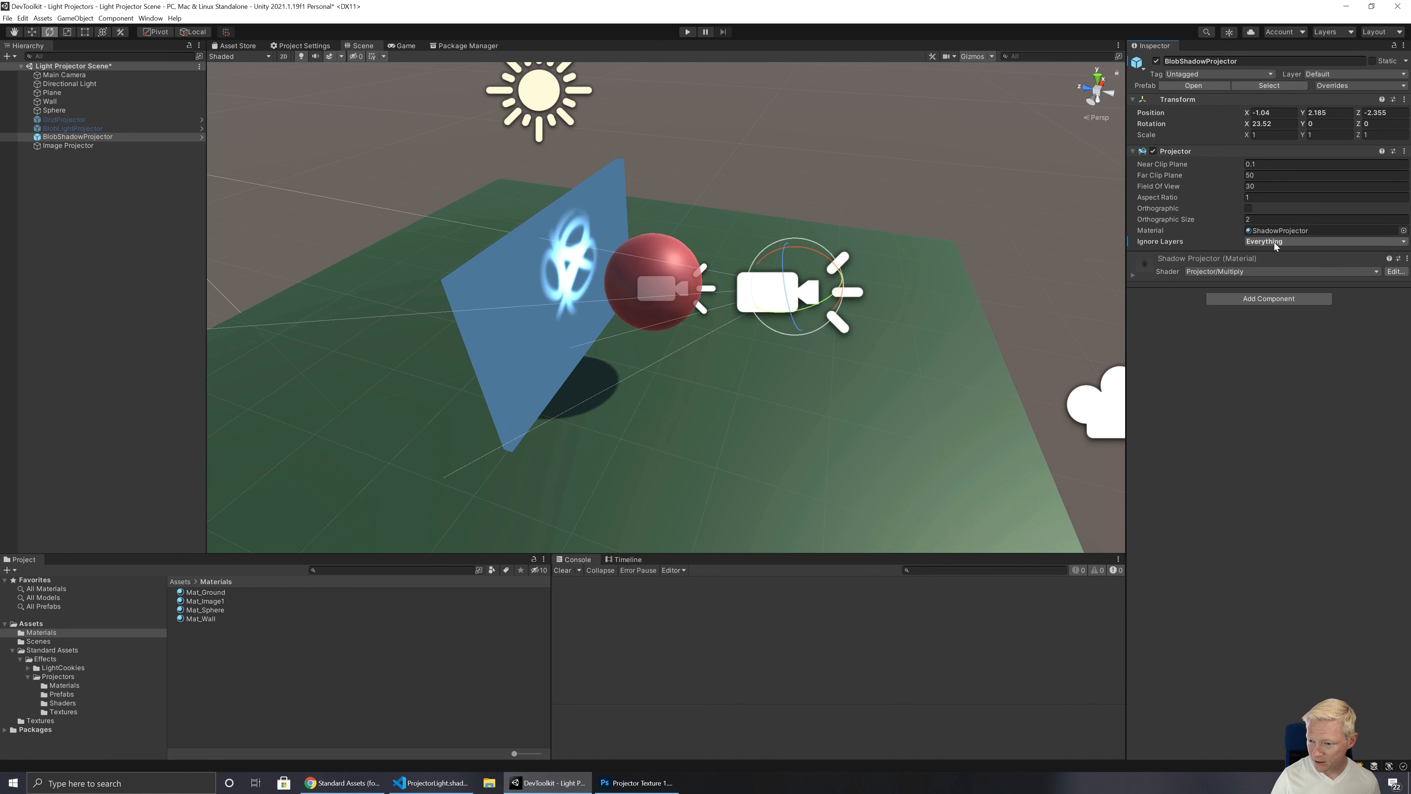
{"action": "left_click", "coordinate": [1274, 243]}
{"action": "left_click", "coordinate": [1274, 330]}
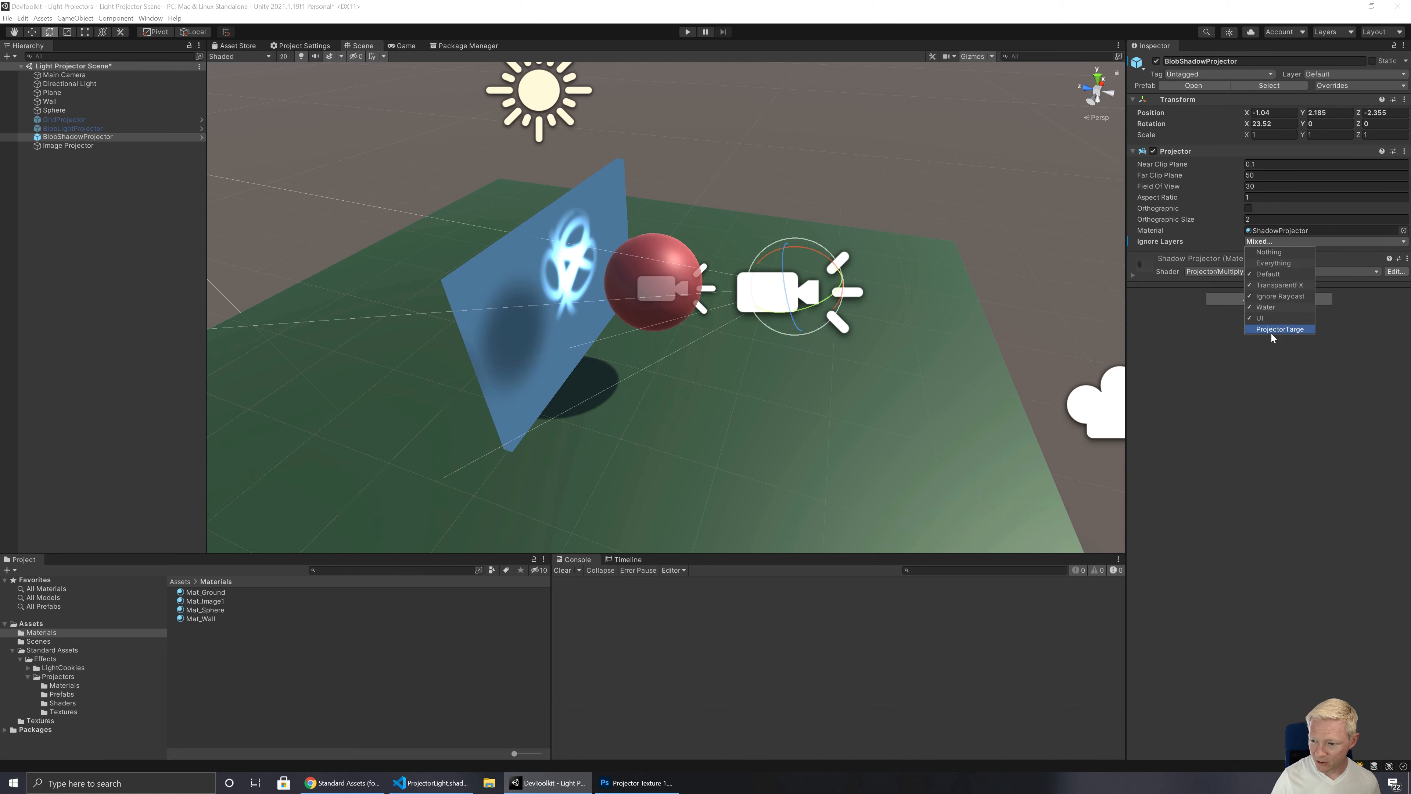
Step: Shift the BlobShadowProjector sideways to an X position of about -0.826
{"action": "left_click_drag", "start_coordinate": [939, 304], "coordinate": [575, 275], "text": "alt"}
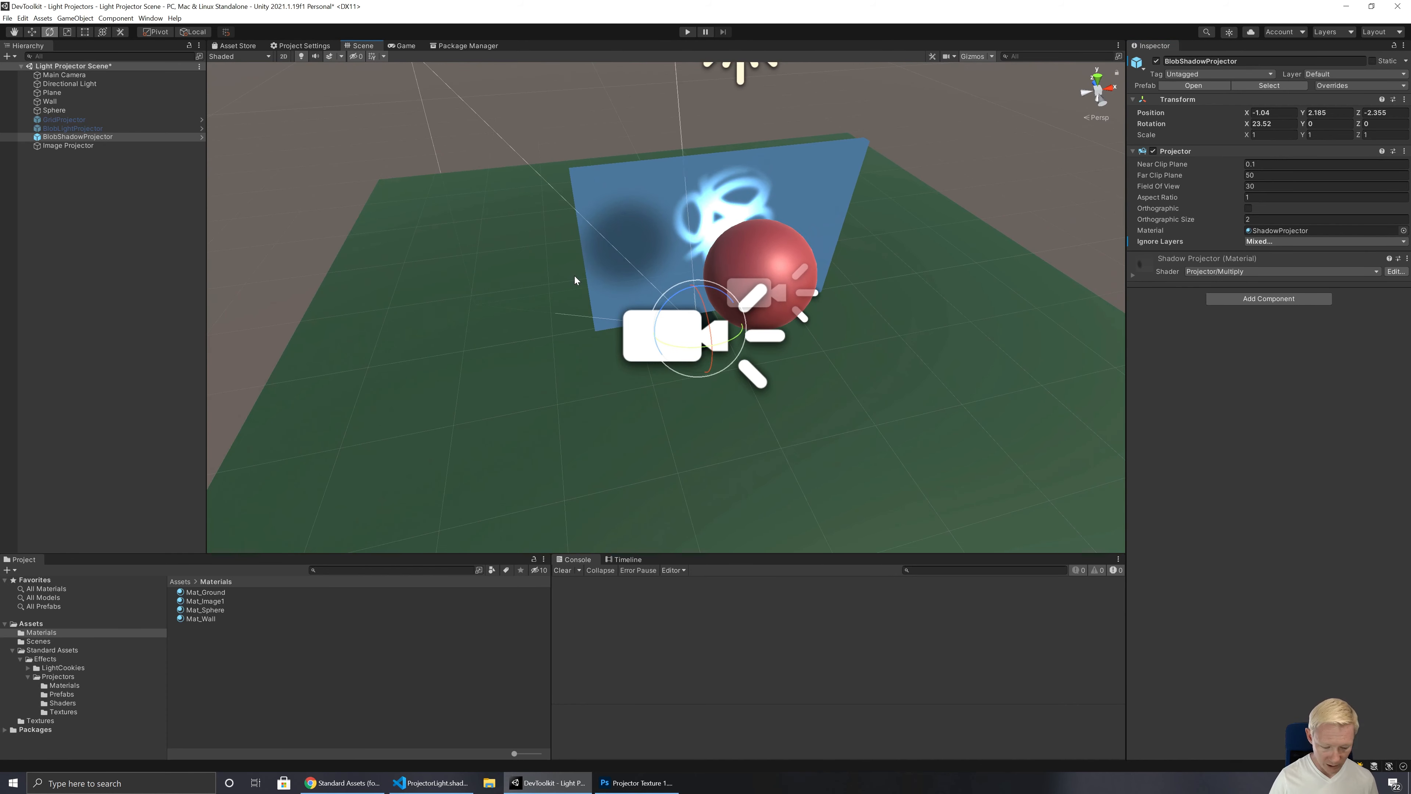
{"action": "key", "text": "w"}
{"action": "left_click_drag", "start_coordinate": [734, 326], "coordinate": [777, 338]}
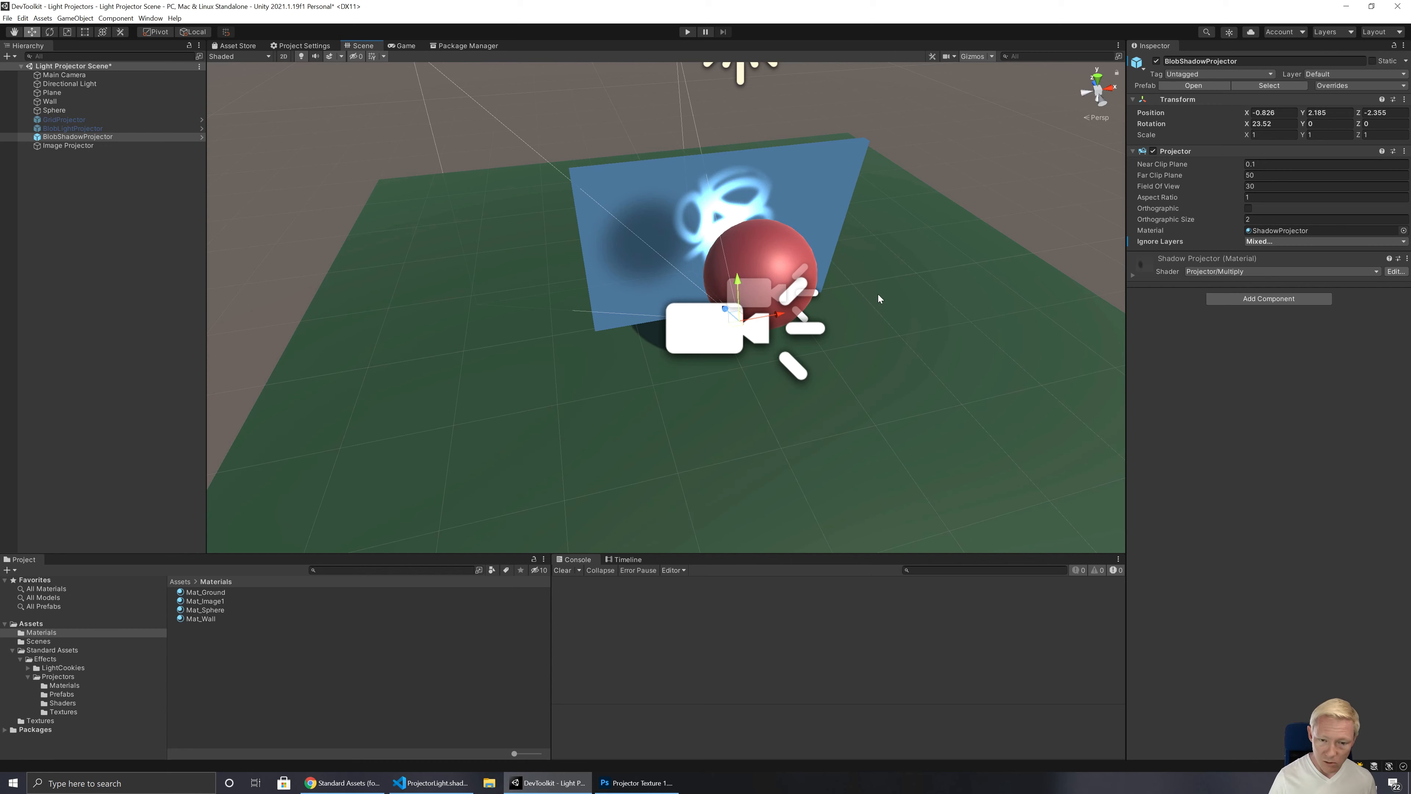
{"action": "left_click_drag", "start_coordinate": [683, 291], "coordinate": [754, 279], "text": "alt"}
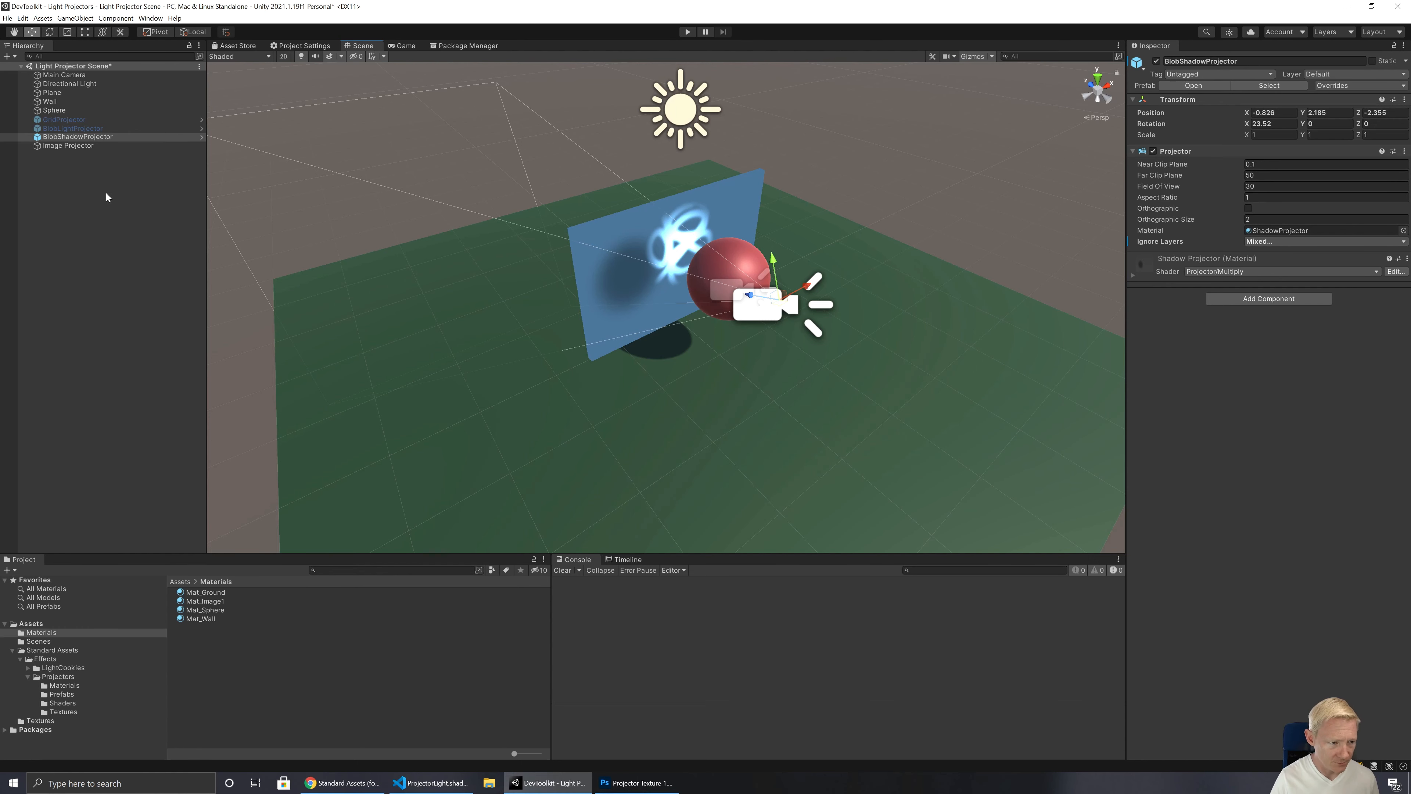
Step: Set the shader of the wall's material, Mat_Wall, to Unlit/Transparent
{"action": "left_click", "coordinate": [89, 102]}
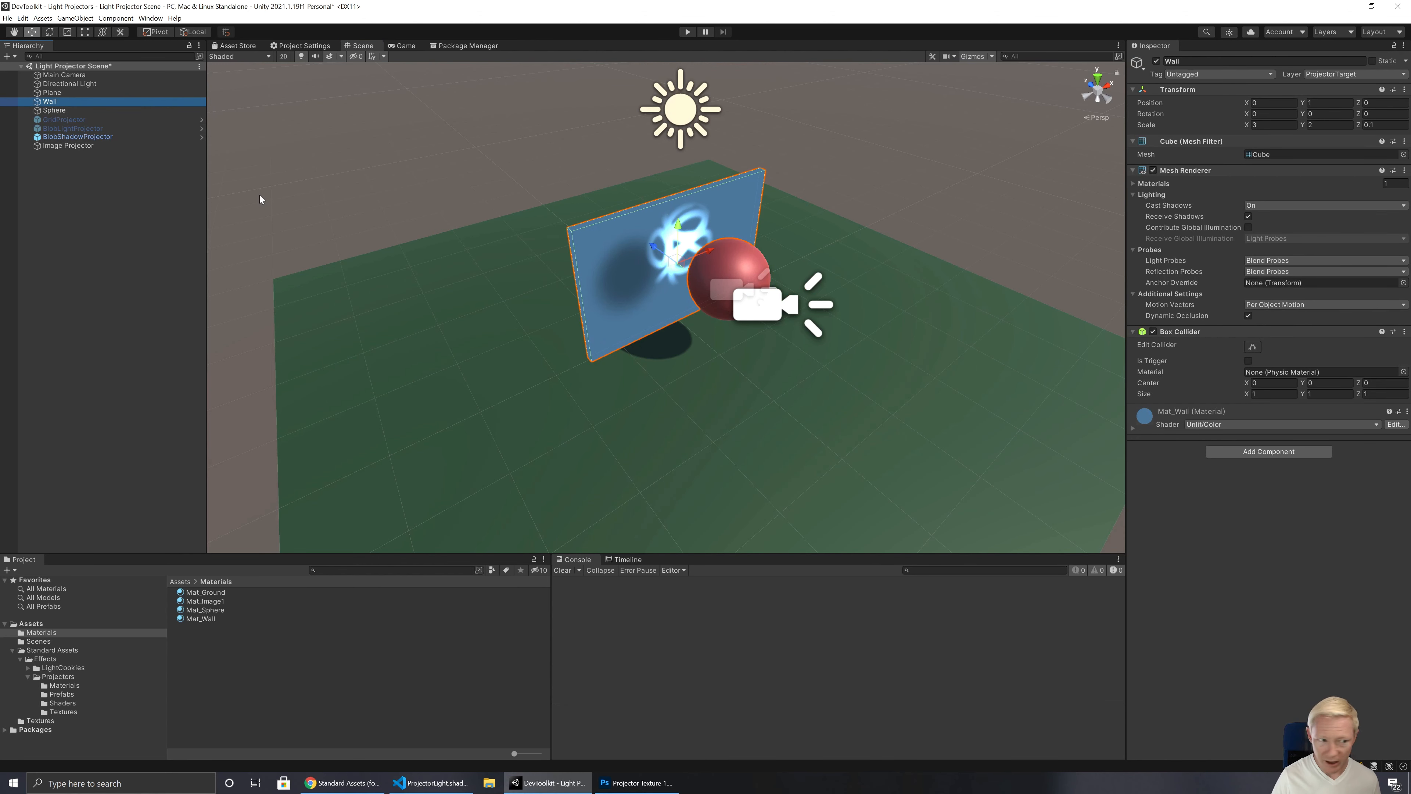
{"action": "left_click", "coordinate": [201, 619]}
{"action": "left_click", "coordinate": [1251, 70]}
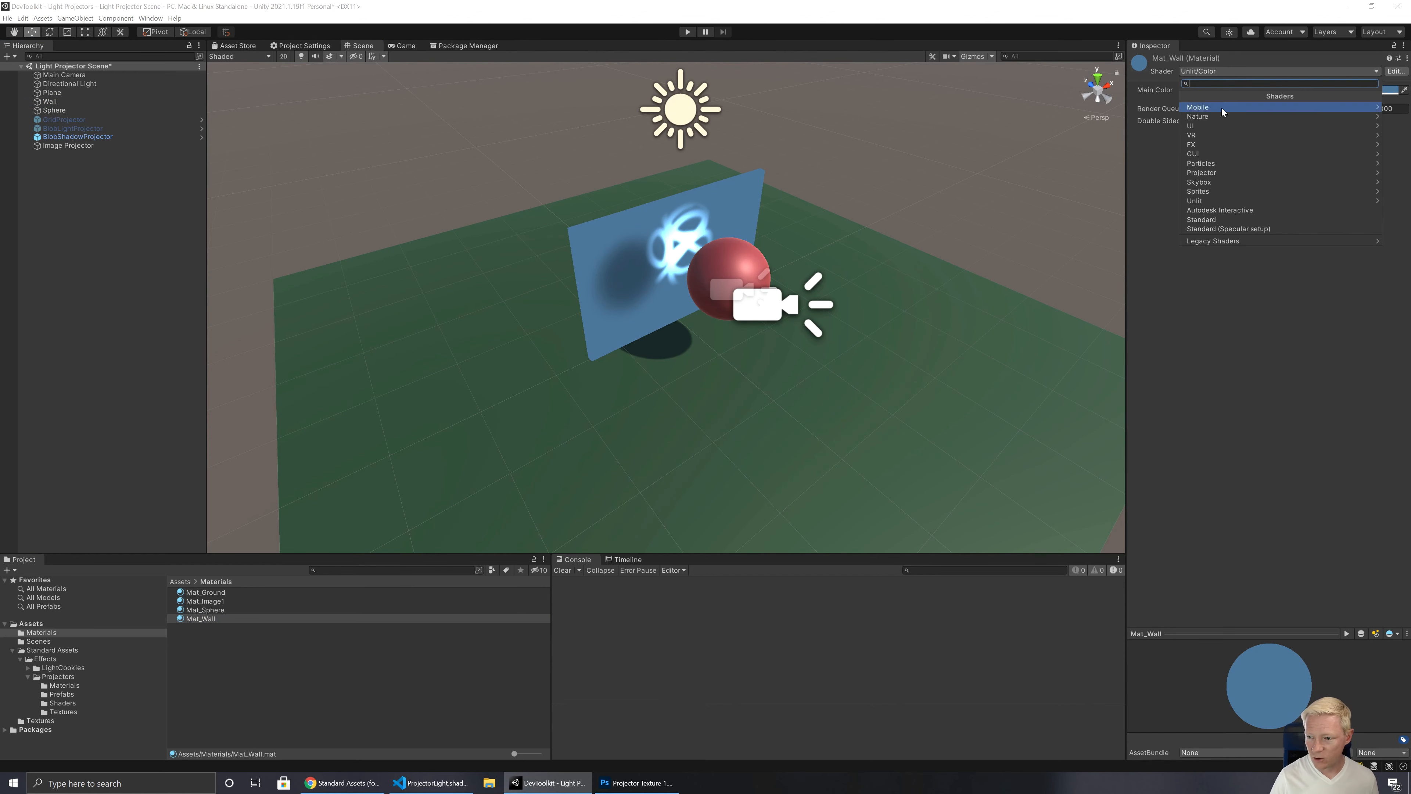
{"action": "left_click", "coordinate": [1261, 201]}
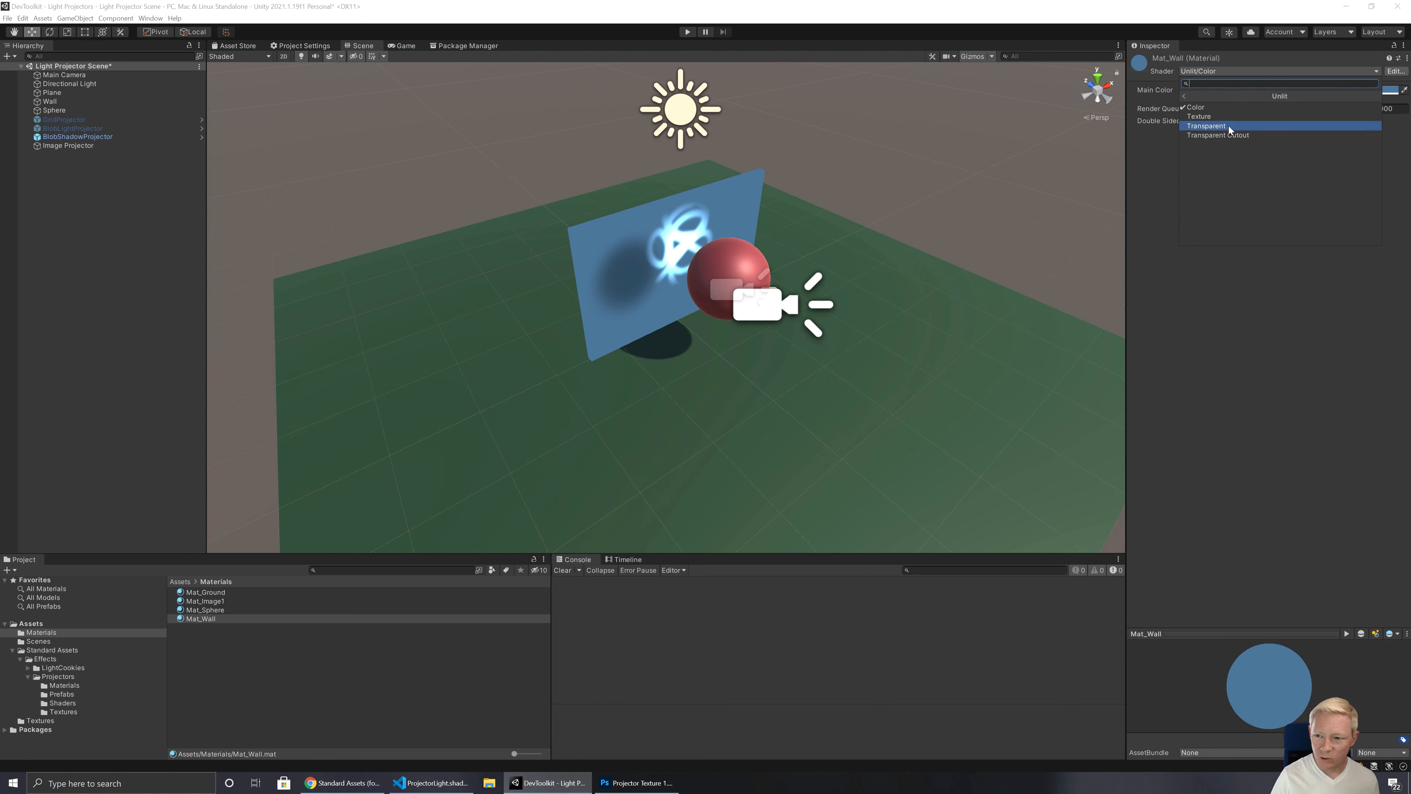
{"action": "left_click", "coordinate": [1229, 126]}
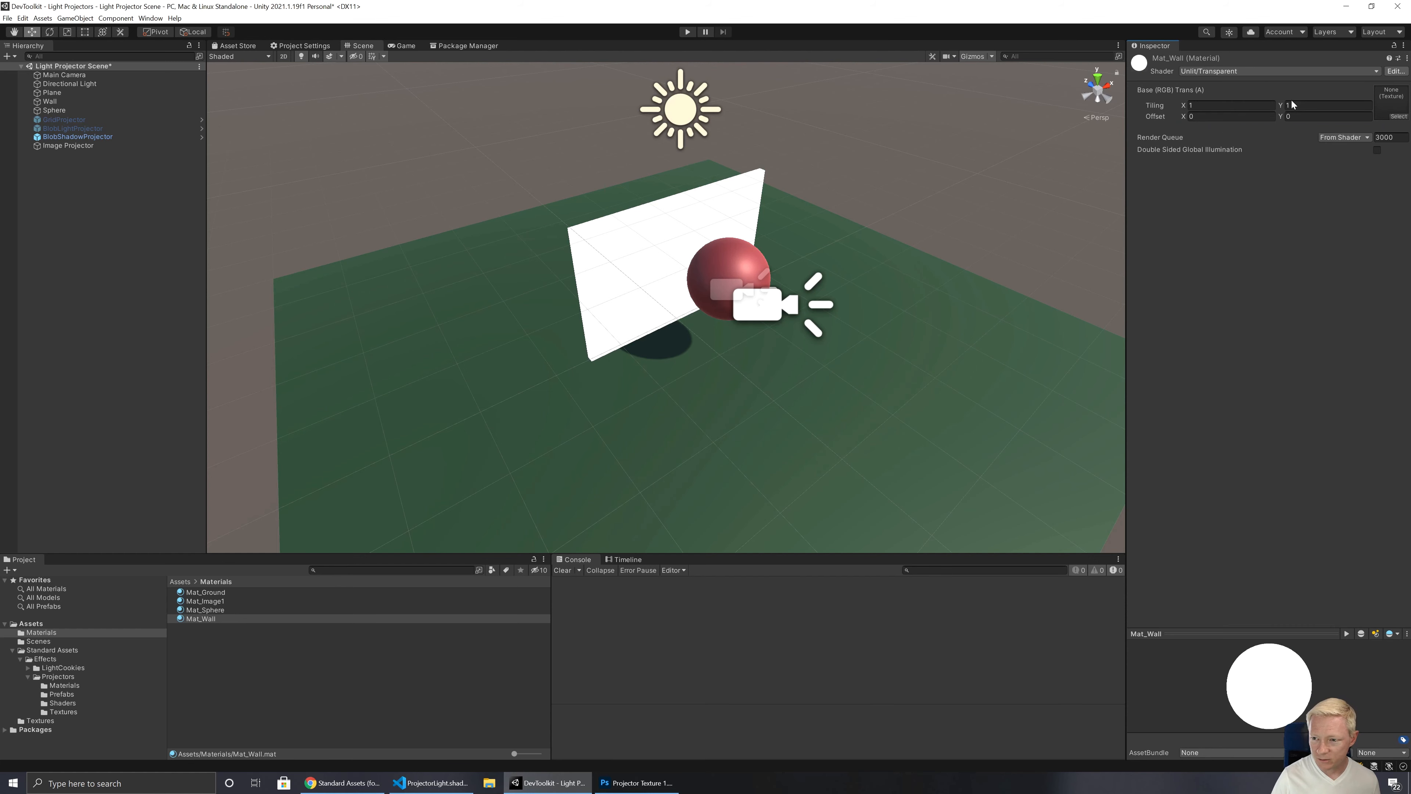
Step: Change Mat_Wall's shader to Standard
{"action": "left_click", "coordinate": [1279, 71]}
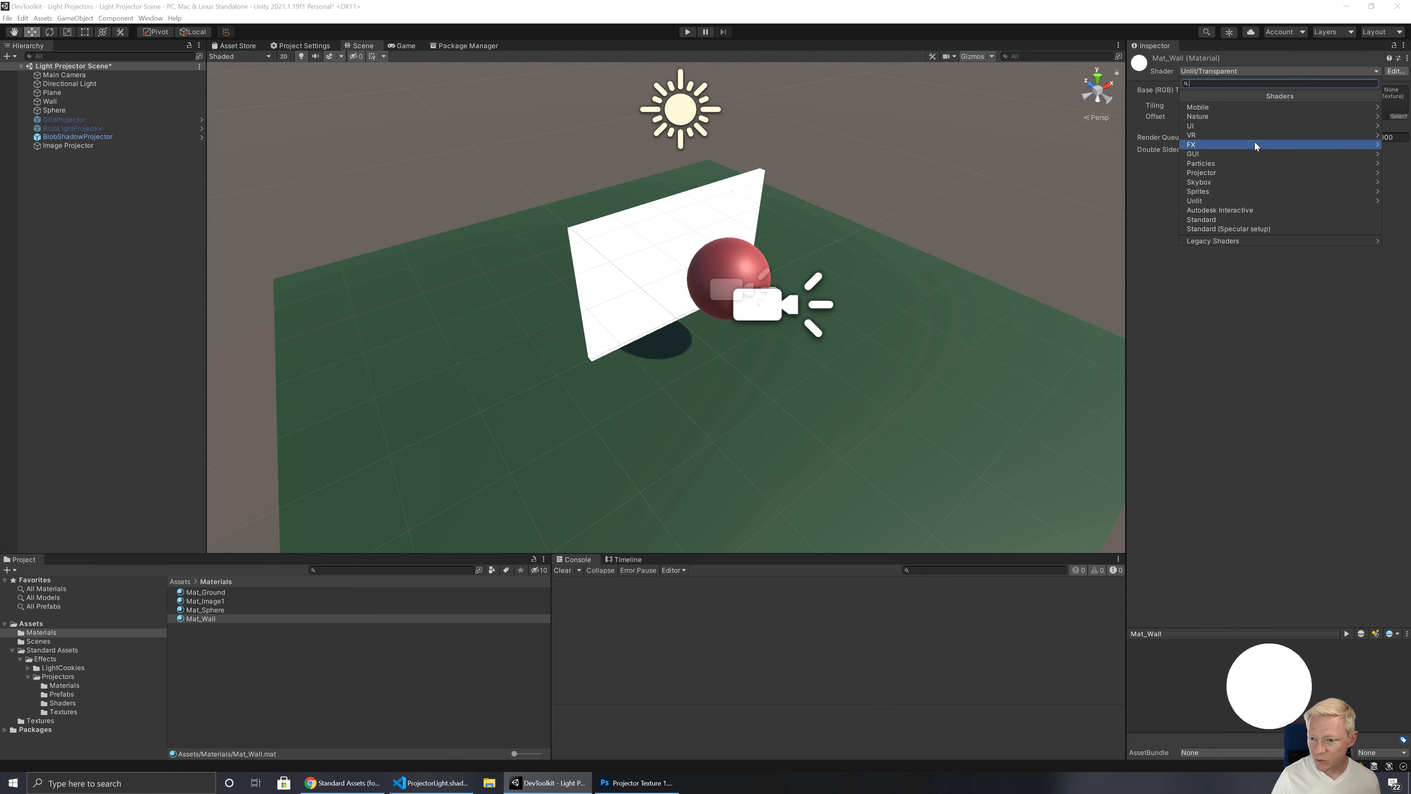
{"action": "left_click", "coordinate": [1183, 303]}
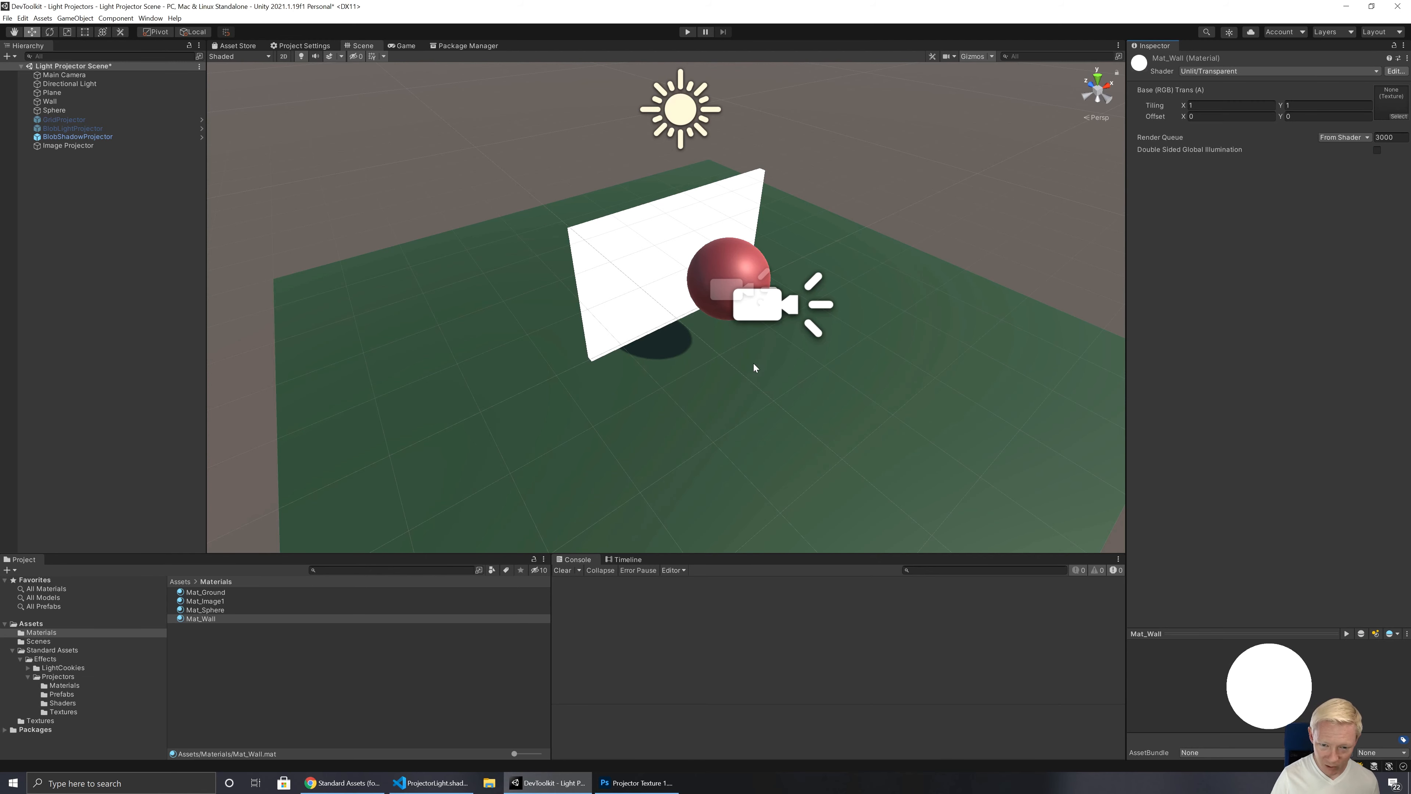
{"action": "right_click_drag", "start_coordinate": [753, 365], "coordinate": [800, 305]}
{"action": "left_click", "coordinate": [1258, 73]}
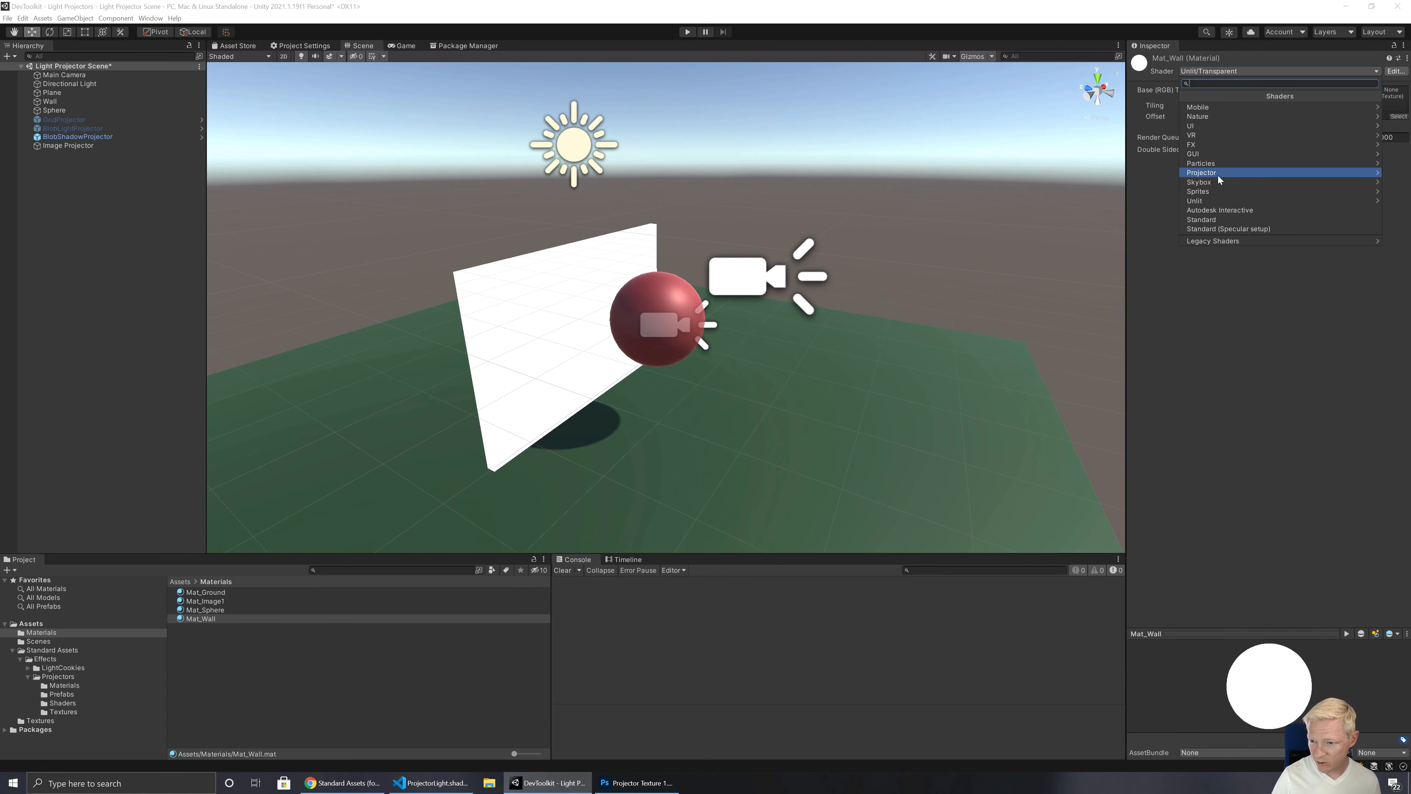
{"action": "left_click", "coordinate": [1221, 219]}
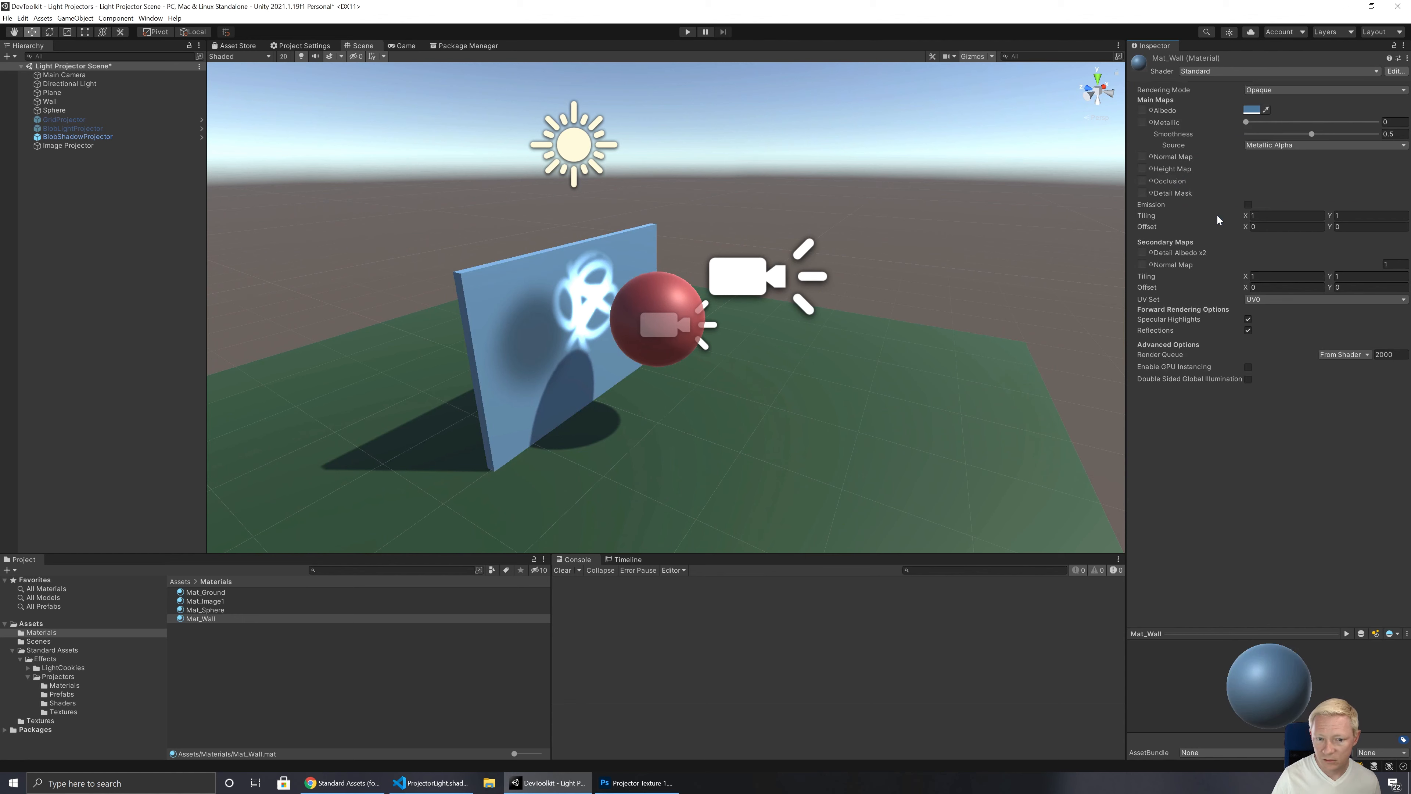
Step: Try the Transparent, Cutout and Fade rendering modes on Mat_Wall and return it to Opaque
{"action": "left_click", "coordinate": [1275, 90]}
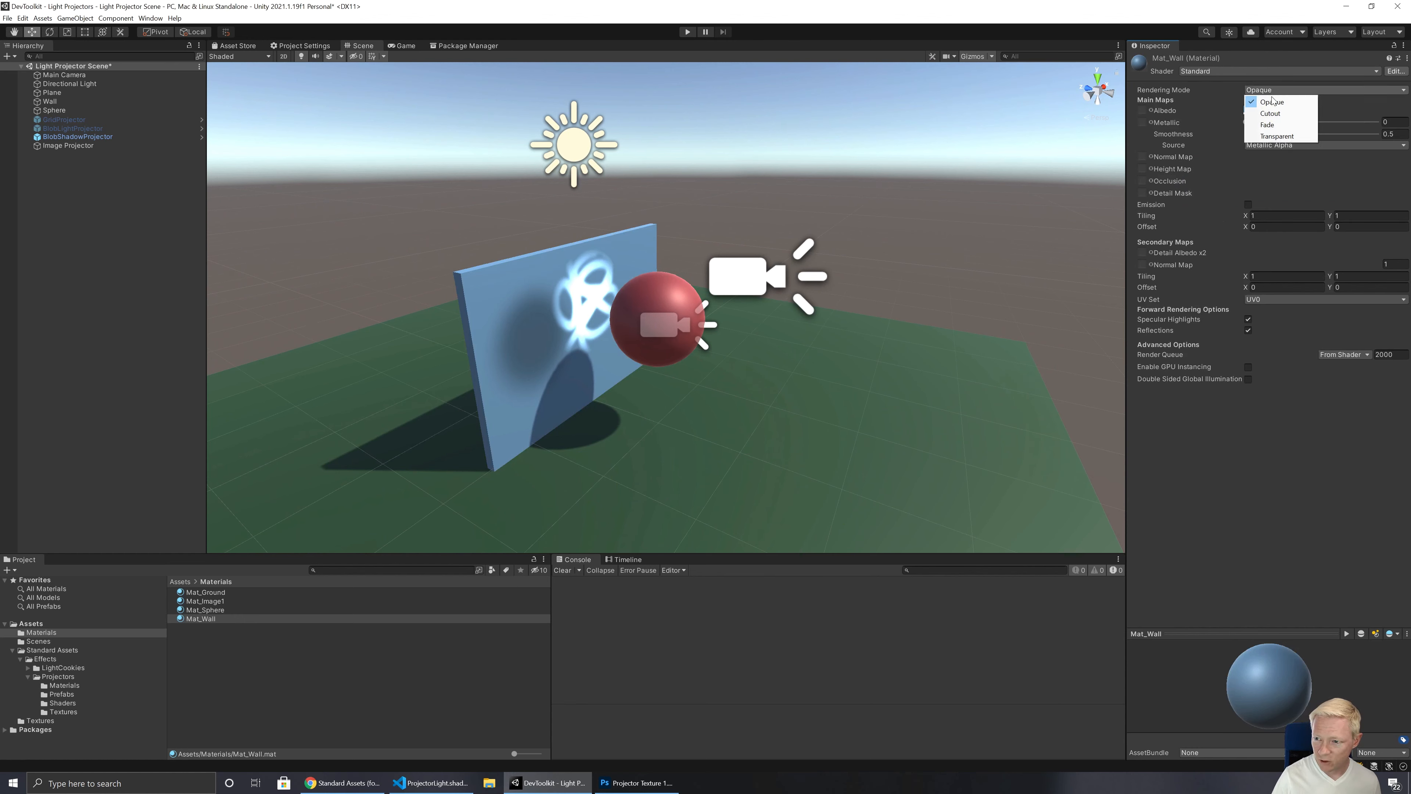
{"action": "left_click", "coordinate": [1277, 136]}
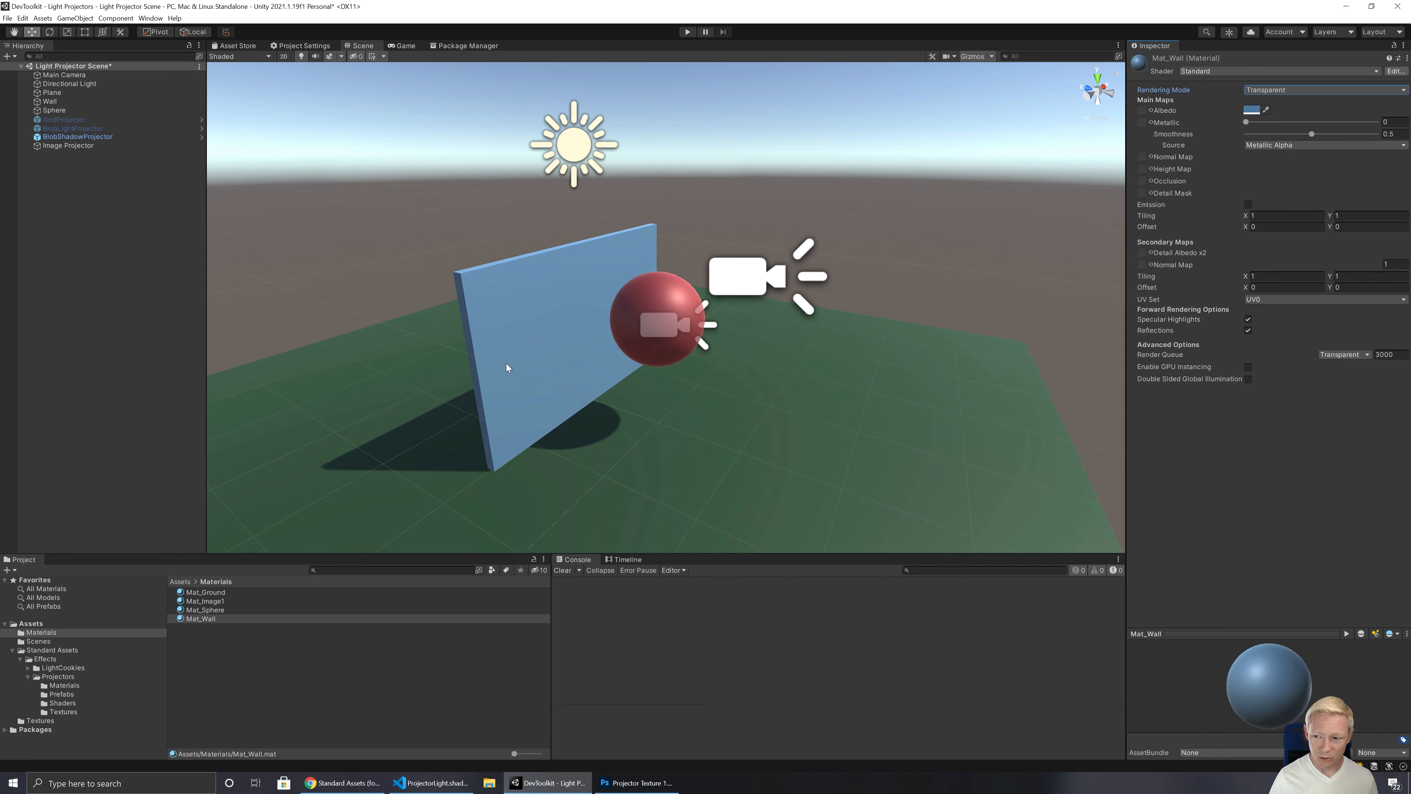
{"action": "left_click", "coordinate": [1276, 91]}
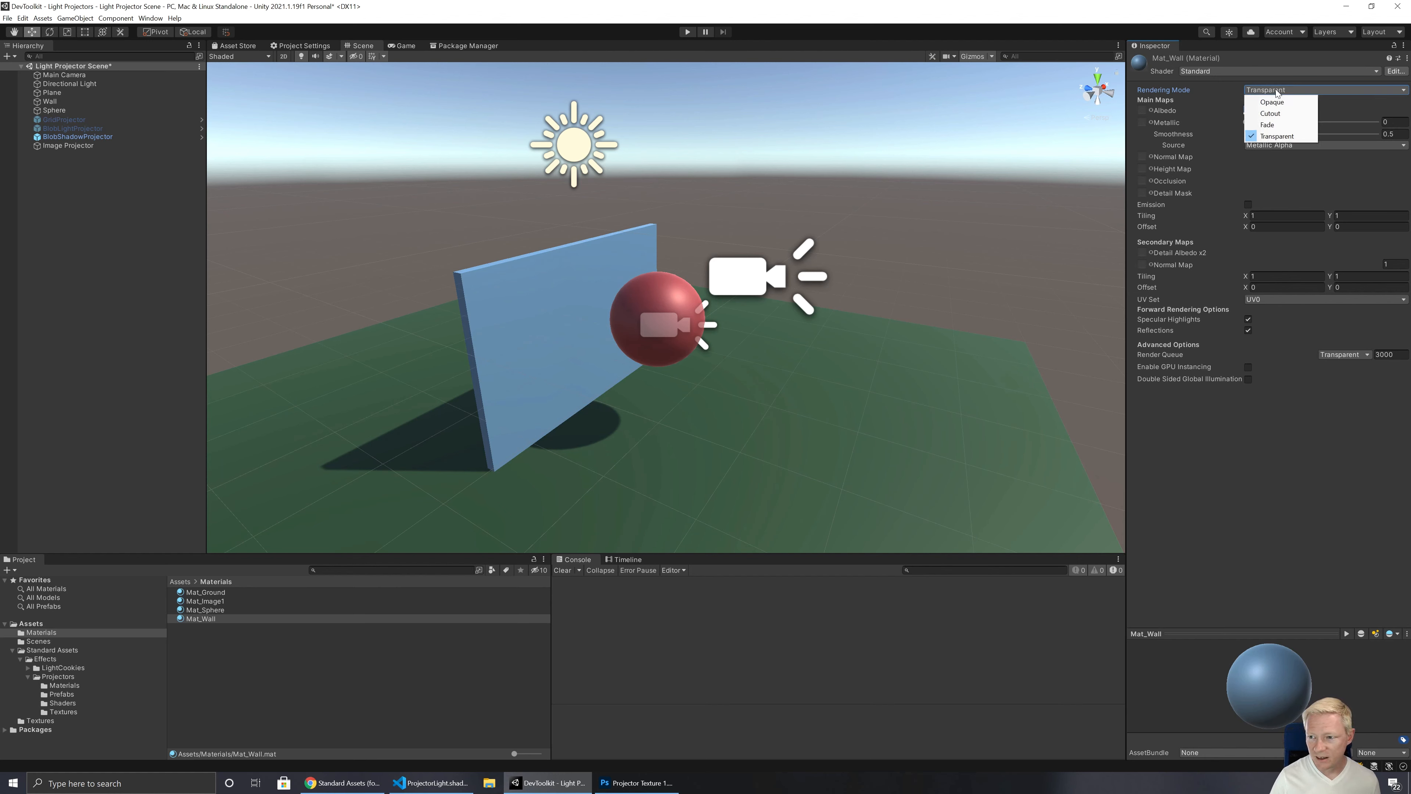
{"action": "left_click", "coordinate": [1270, 114]}
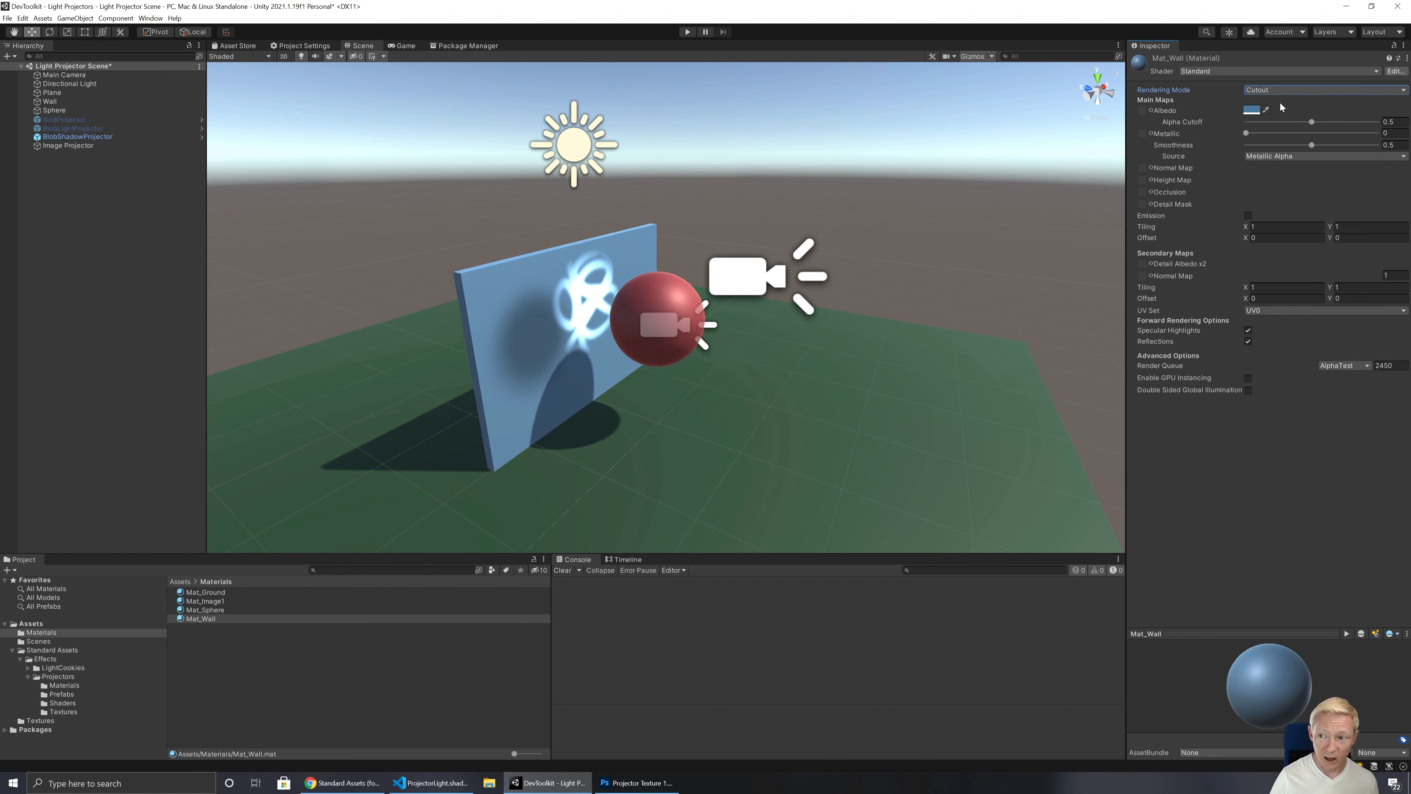
{"action": "left_click", "coordinate": [1285, 90]}
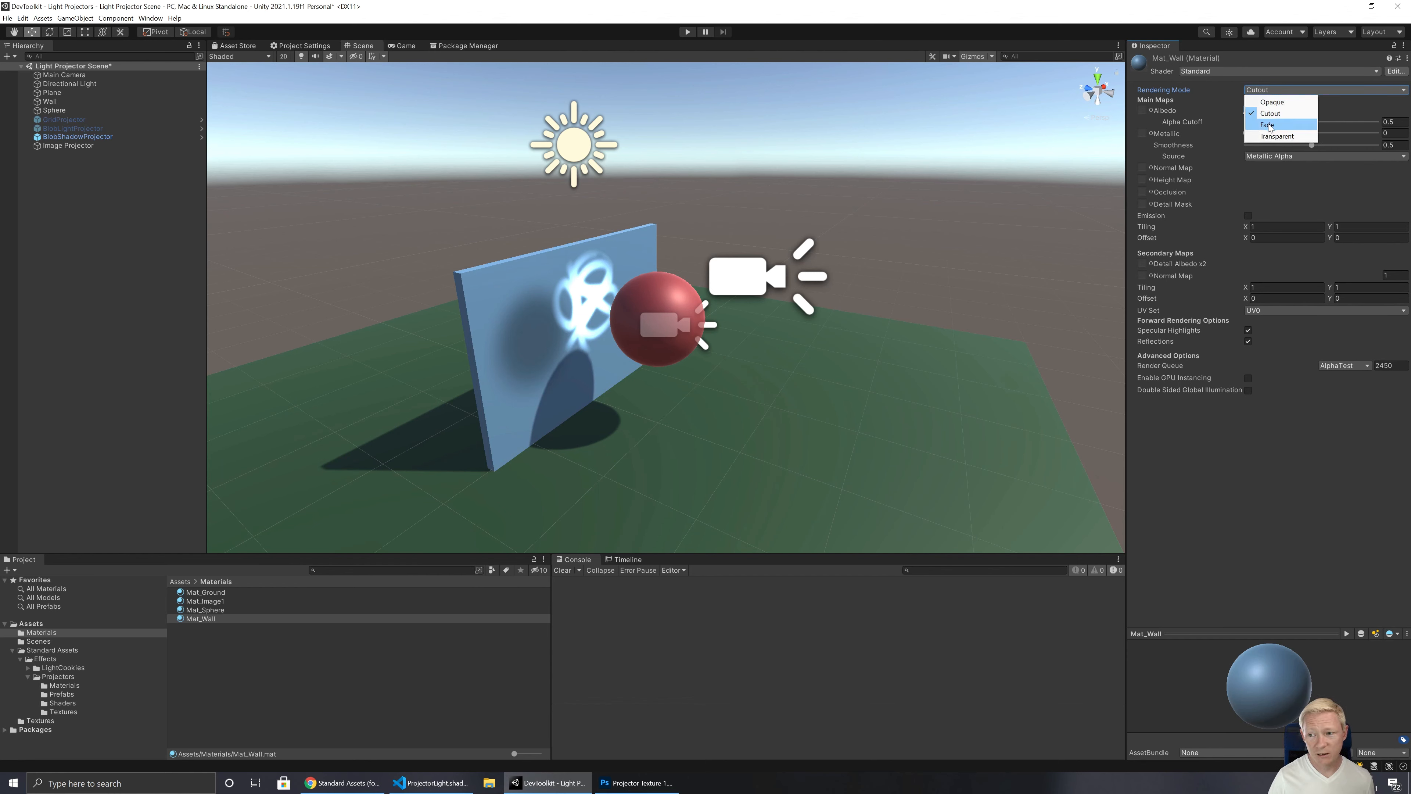
{"action": "left_click", "coordinate": [1269, 125]}
{"action": "left_click", "coordinate": [1283, 92]}
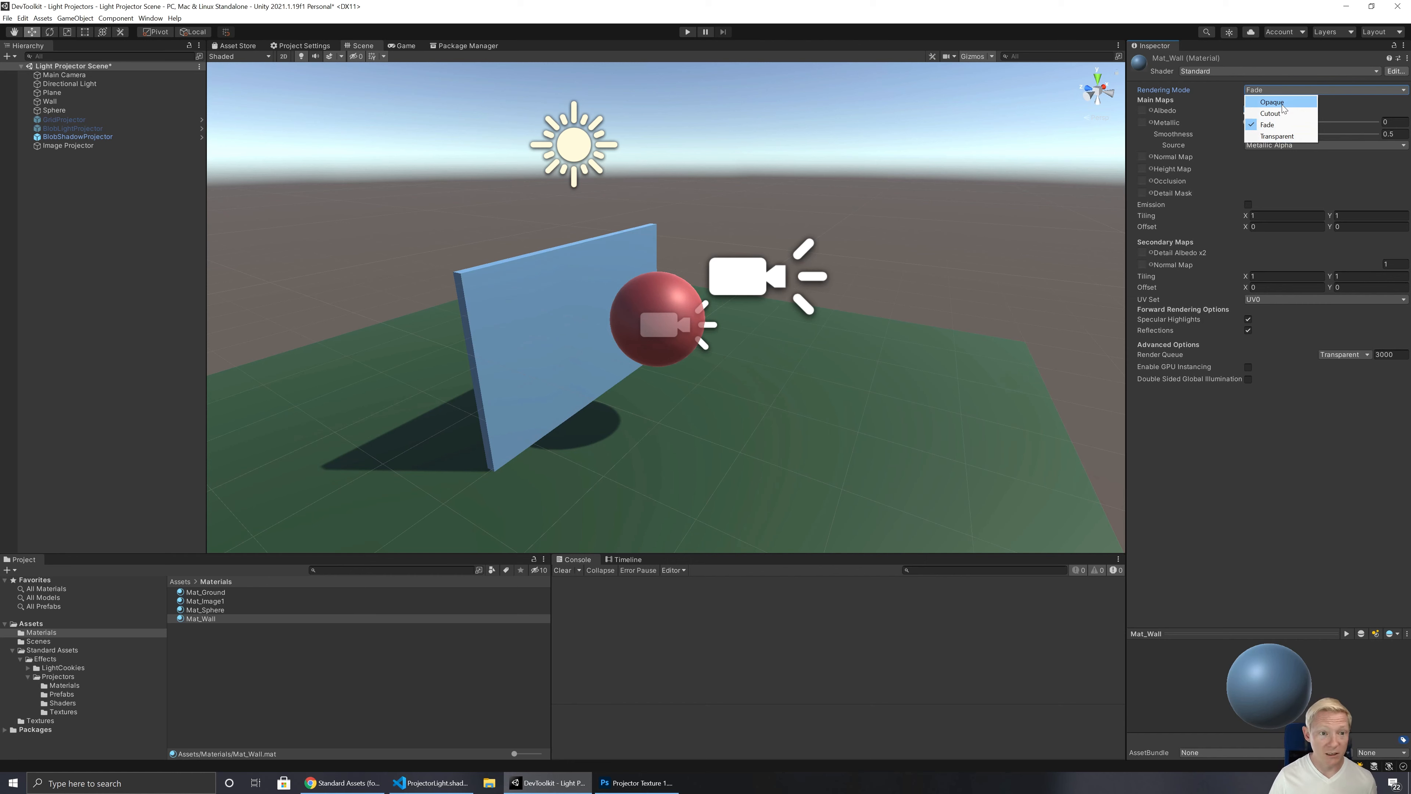
{"action": "left_click", "coordinate": [1273, 102]}
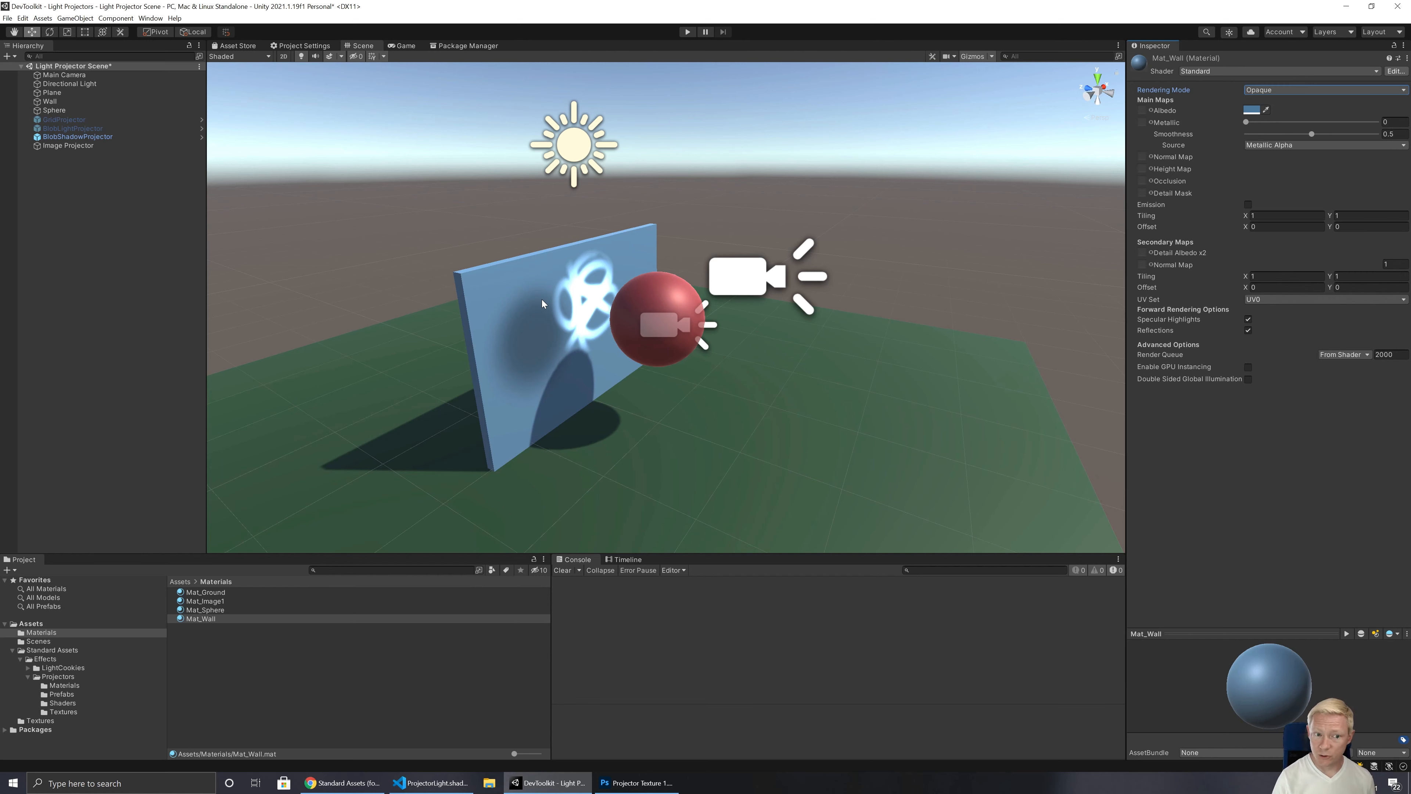
Step: Turn Receive Shadows off and back on in the Wall's Mesh Renderer
{"action": "left_click", "coordinate": [110, 137]}
{"action": "left_click", "coordinate": [94, 102]}
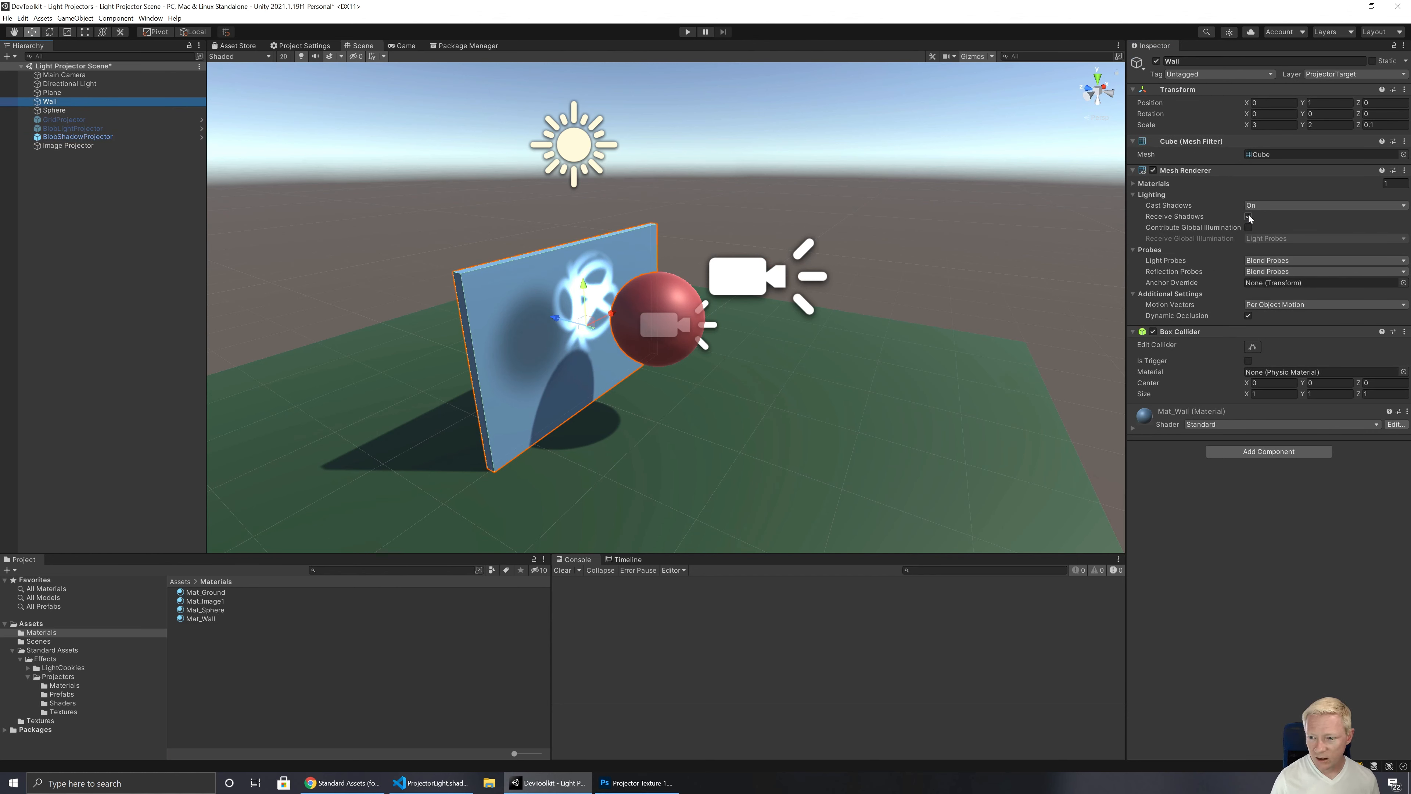
{"action": "left_click", "coordinate": [1249, 216]}
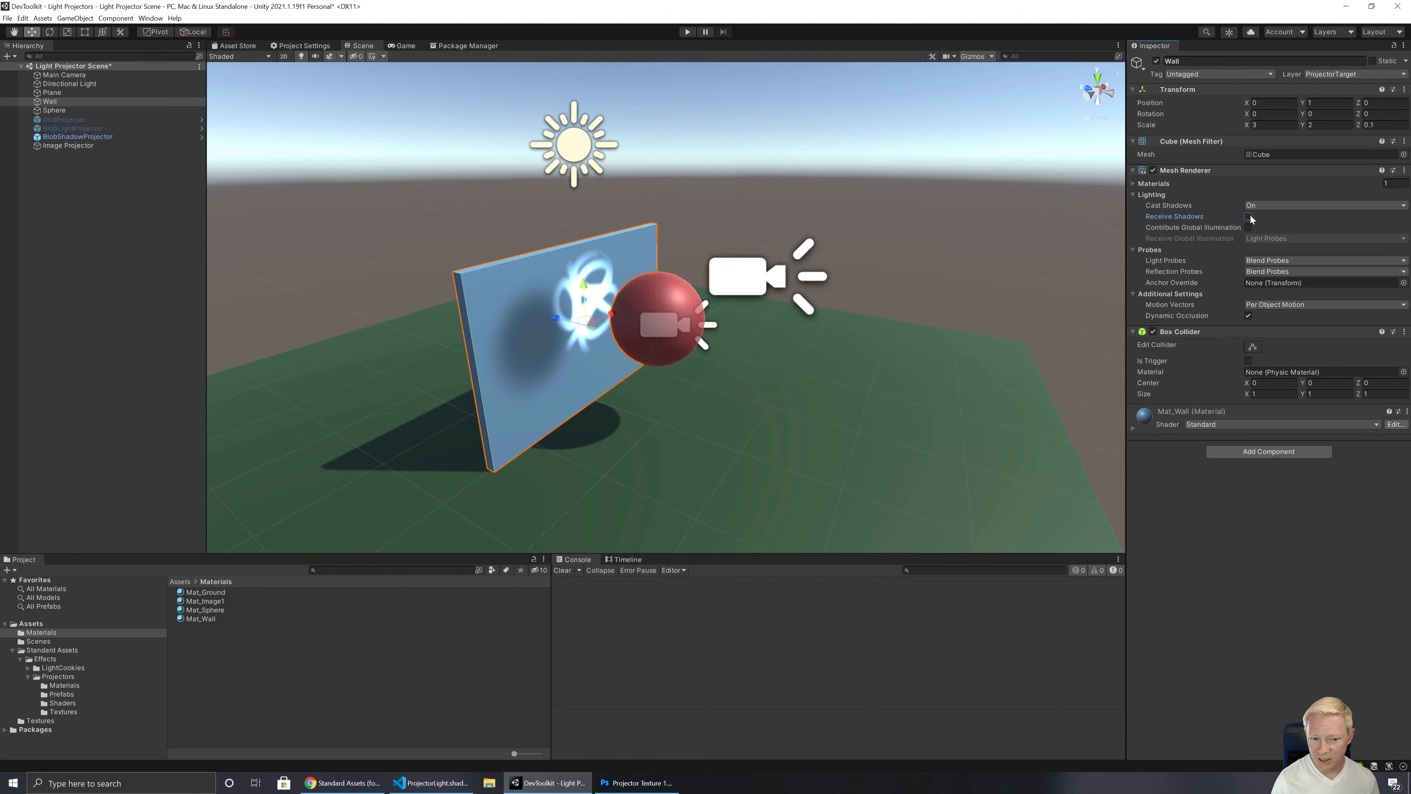
{"action": "left_click", "coordinate": [1278, 205]}
{"action": "left_click", "coordinate": [1381, 248]}
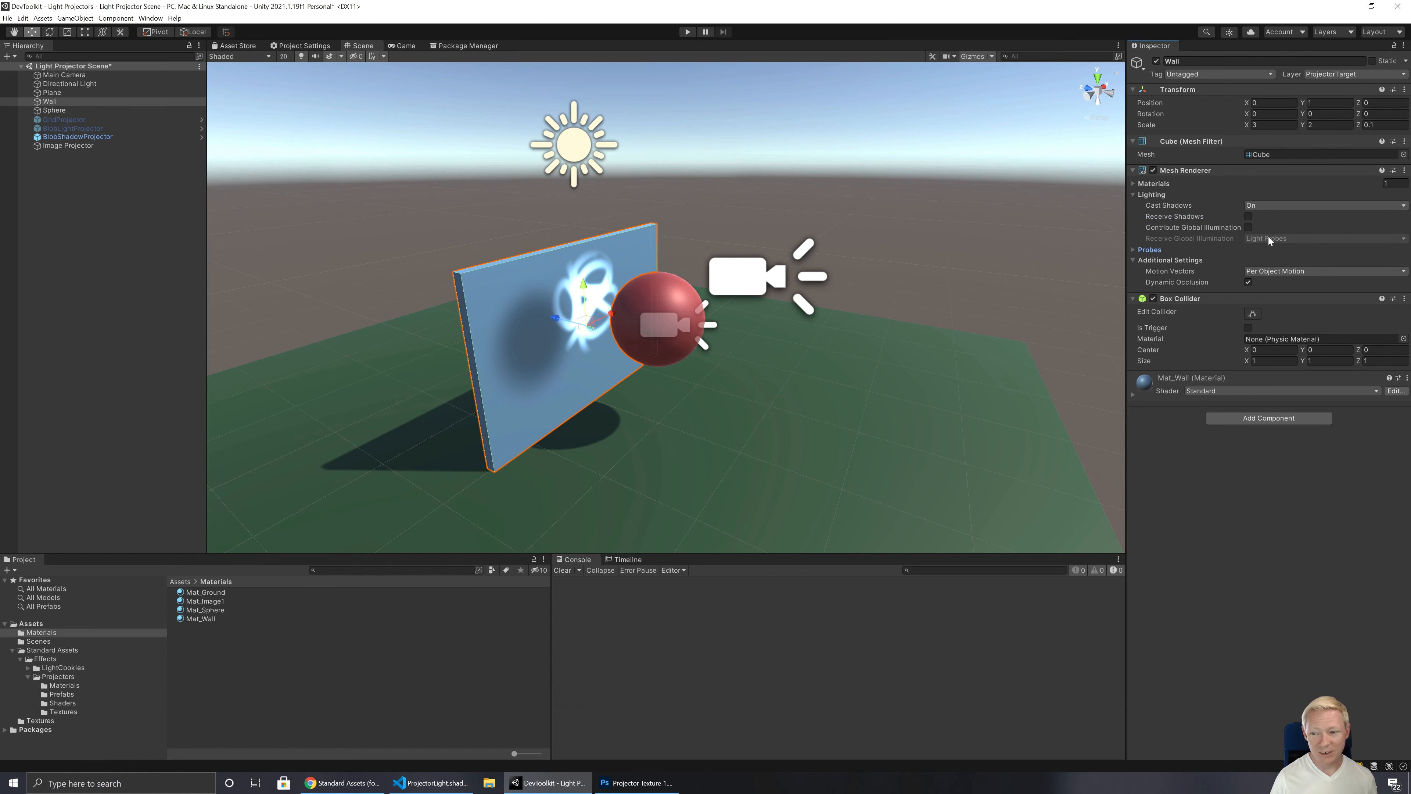
{"action": "left_click", "coordinate": [1249, 216]}
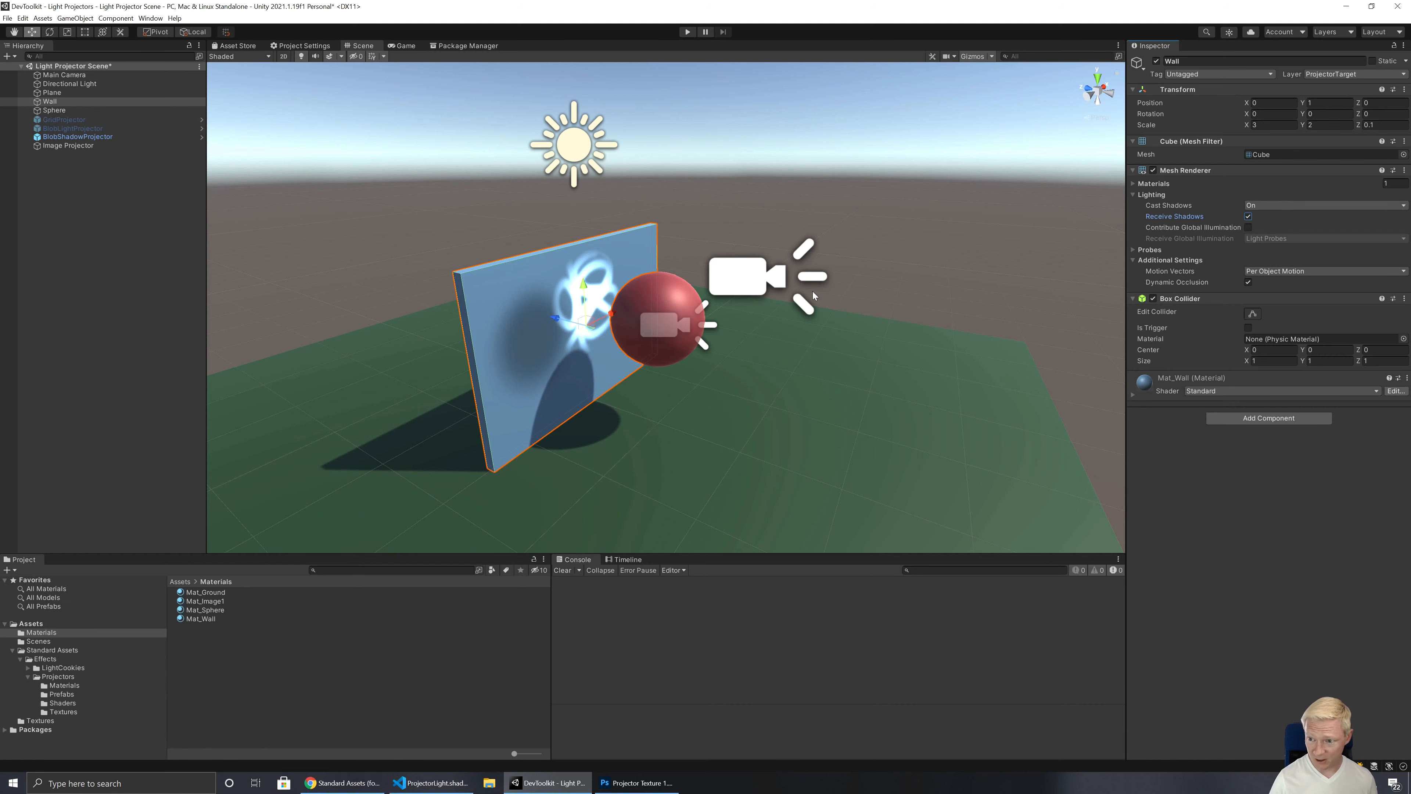
Step: Switch to Visual Studio Code and compare the fragment code of ProjectorLight.shader and ProjectorMultiply.shader, including the _Intensity multiplication
{"action": "left_click", "coordinate": [433, 782]}
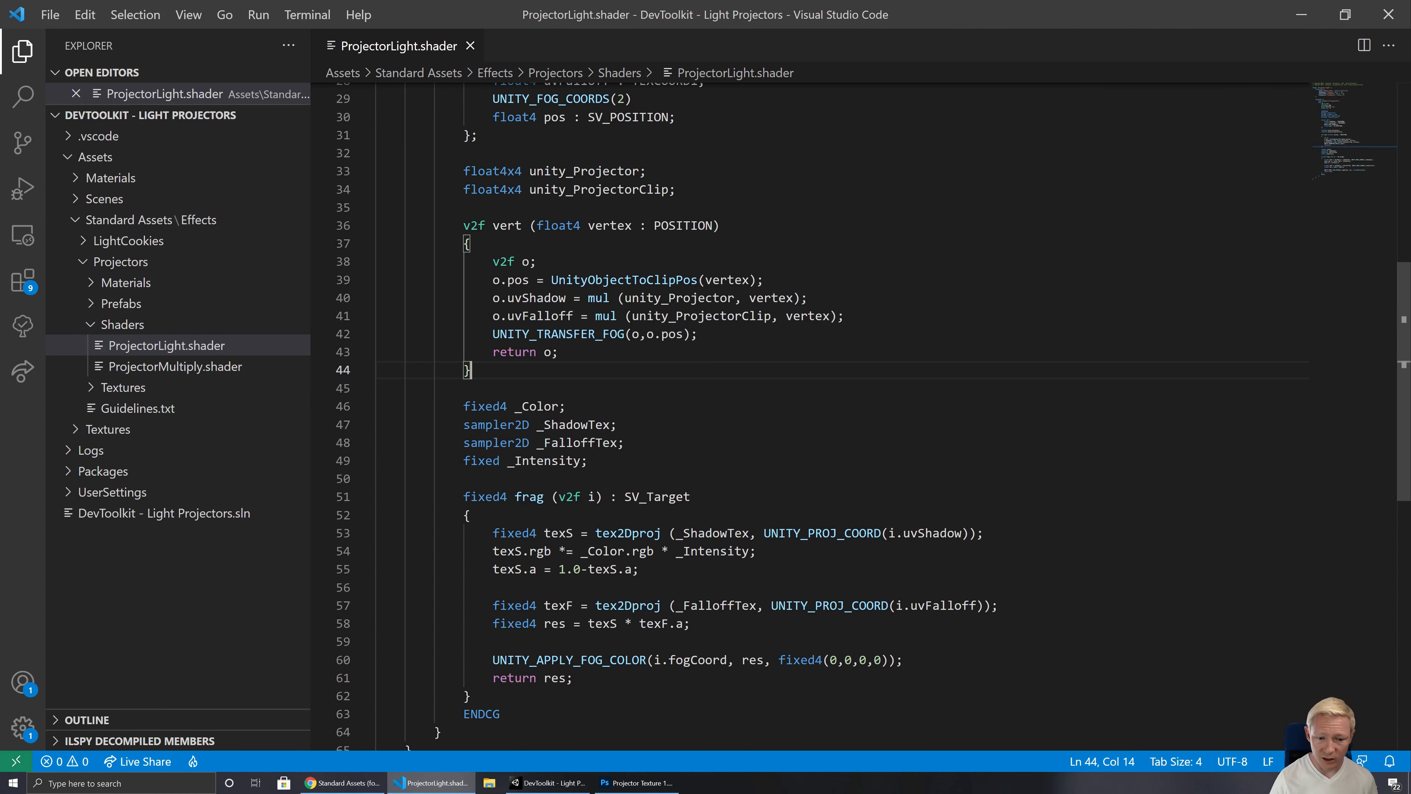
{"action": "scroll", "coordinate": [805, 417], "scroll_direction": "down", "scroll_amount": 5}
{"action": "scroll", "coordinate": [806, 416], "scroll_direction": "up", "scroll_amount": 10}
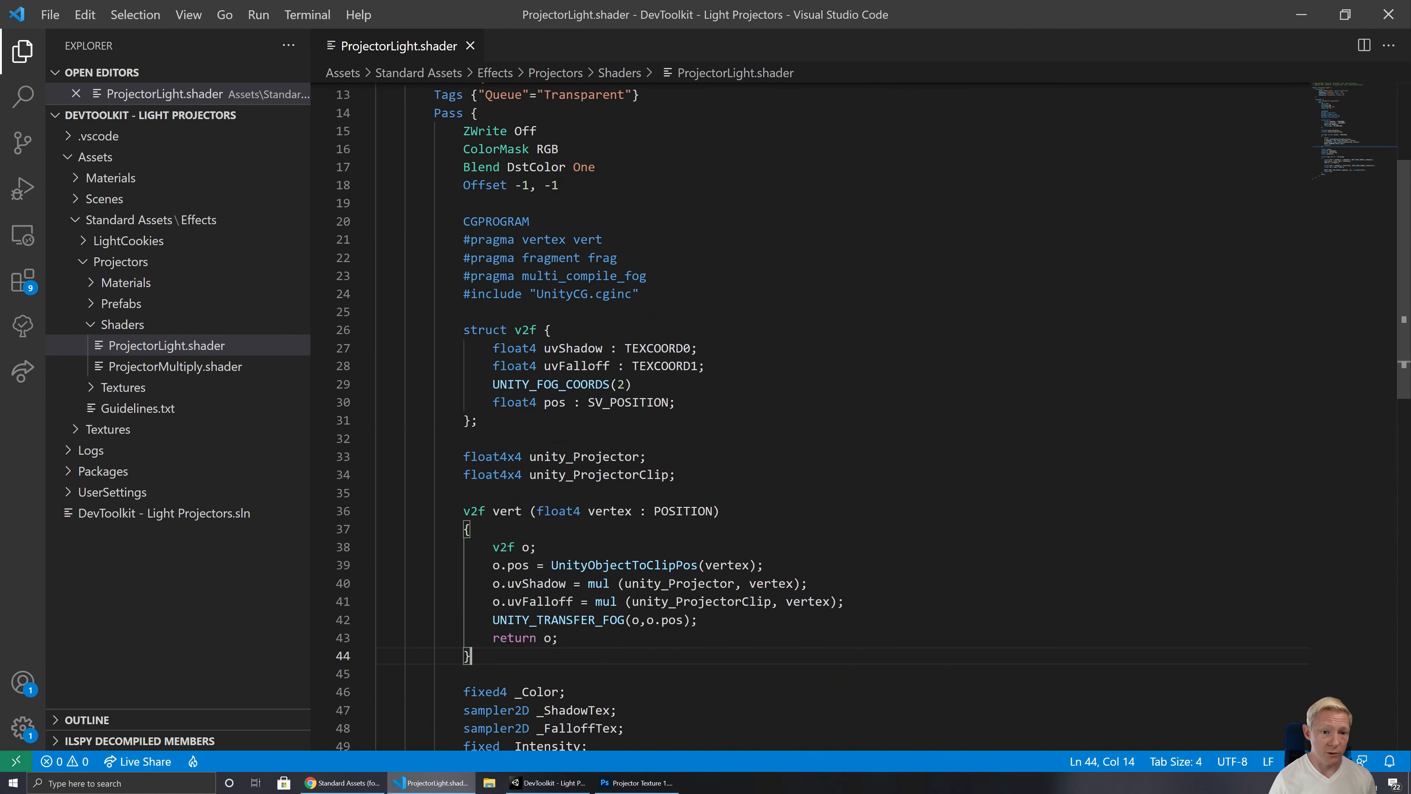
{"action": "scroll", "coordinate": [806, 417], "scroll_direction": "up", "scroll_amount": 3}
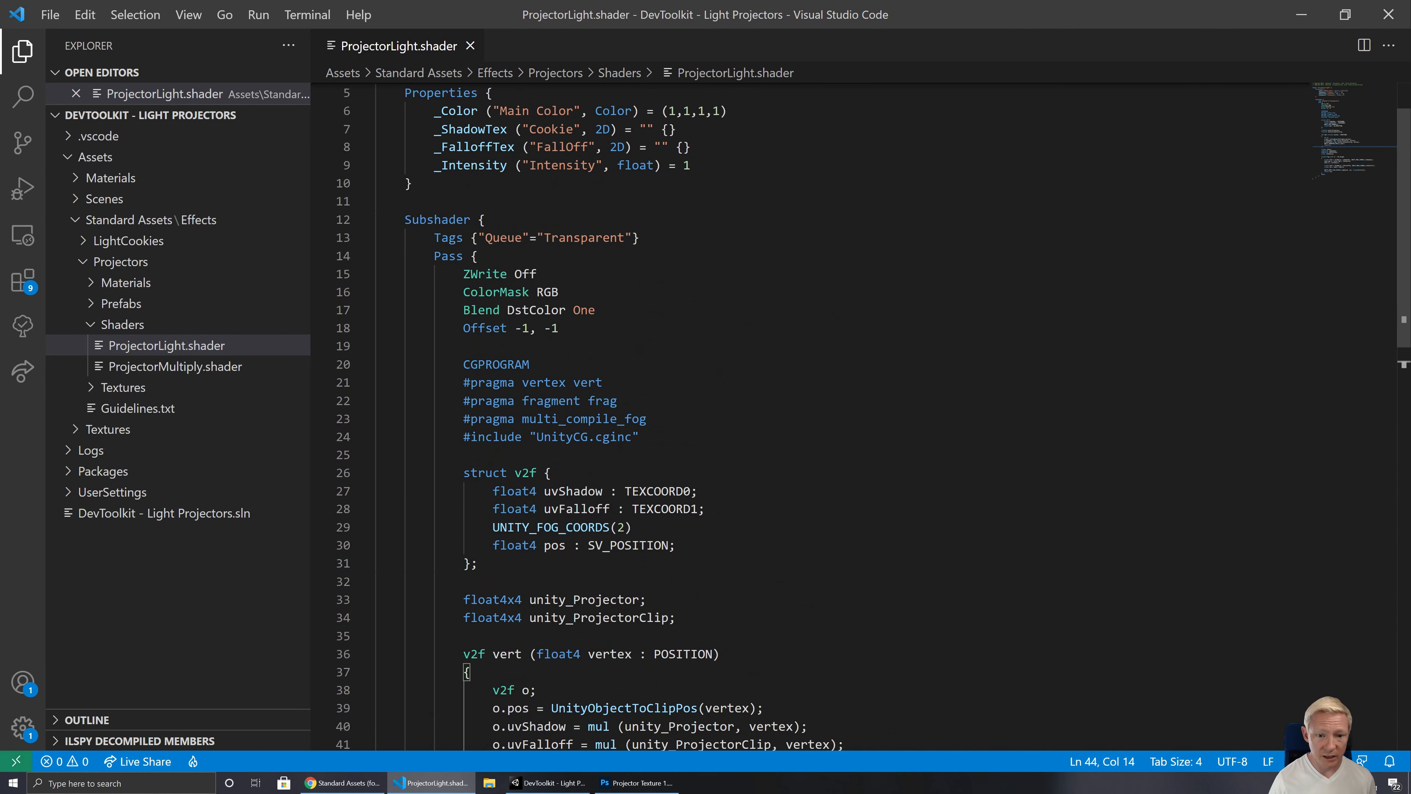
{"action": "scroll", "coordinate": [806, 417], "scroll_direction": "down", "scroll_amount": 7}
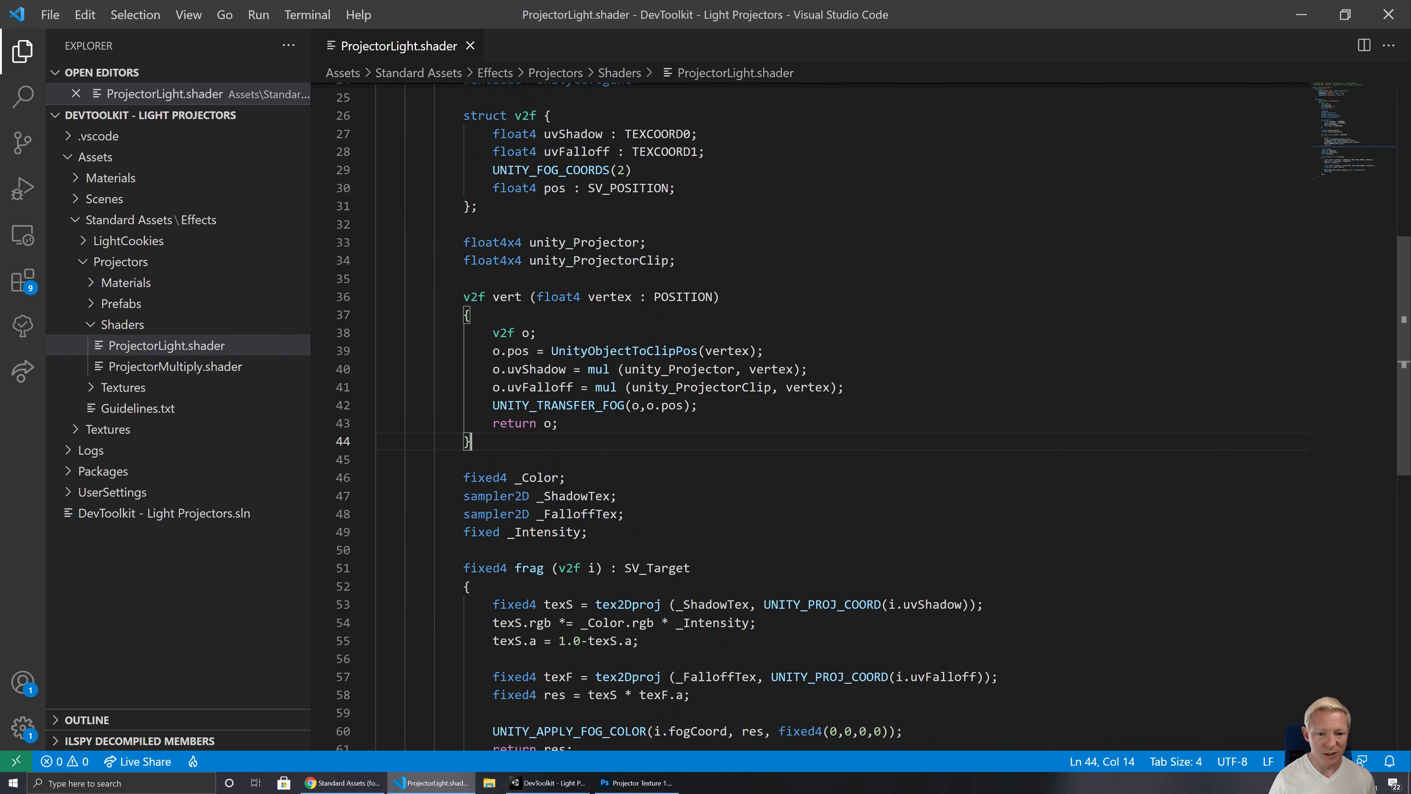
{"action": "left_click", "coordinate": [193, 366]}
{"action": "scroll", "coordinate": [806, 417], "scroll_direction": "down", "scroll_amount": 8}
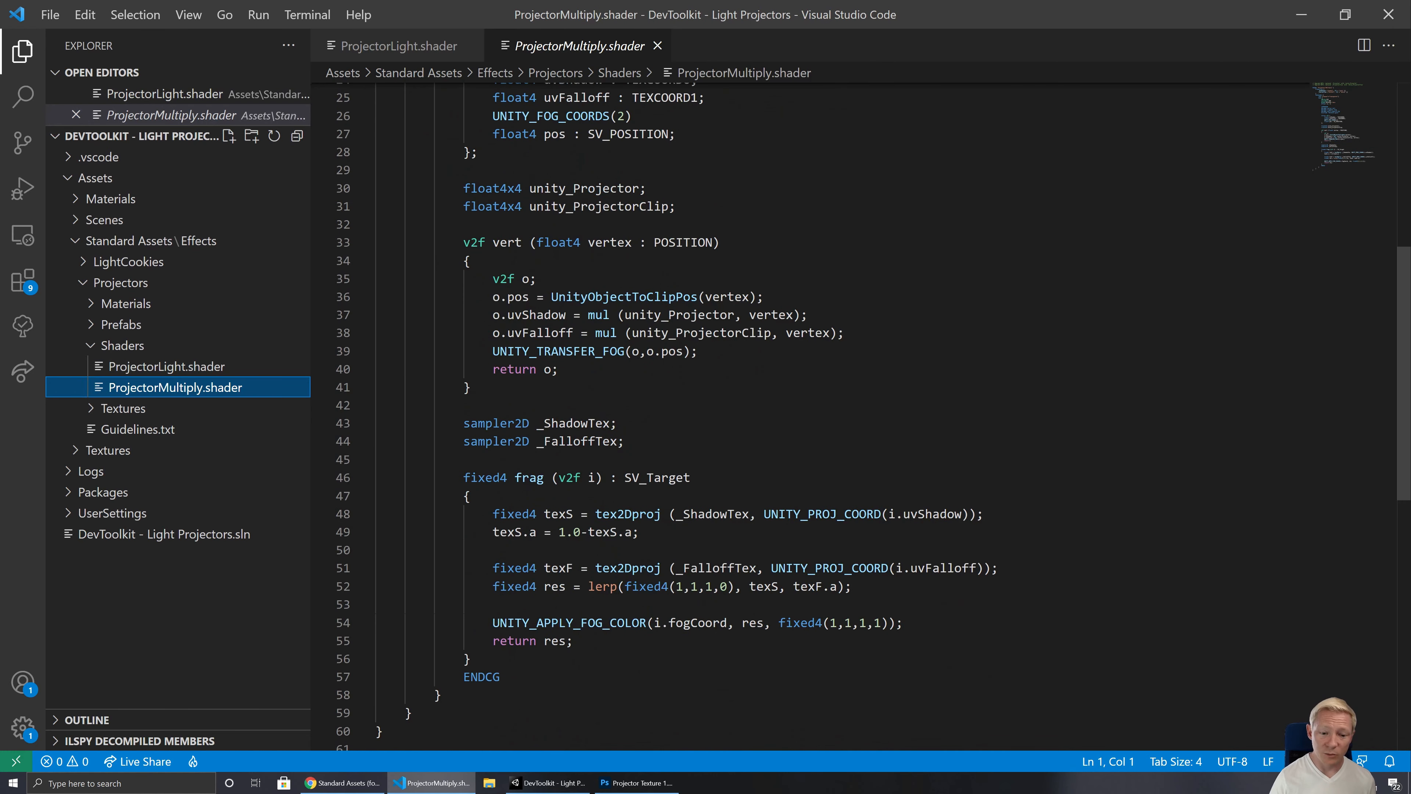
{"action": "left_click", "coordinate": [211, 365]}
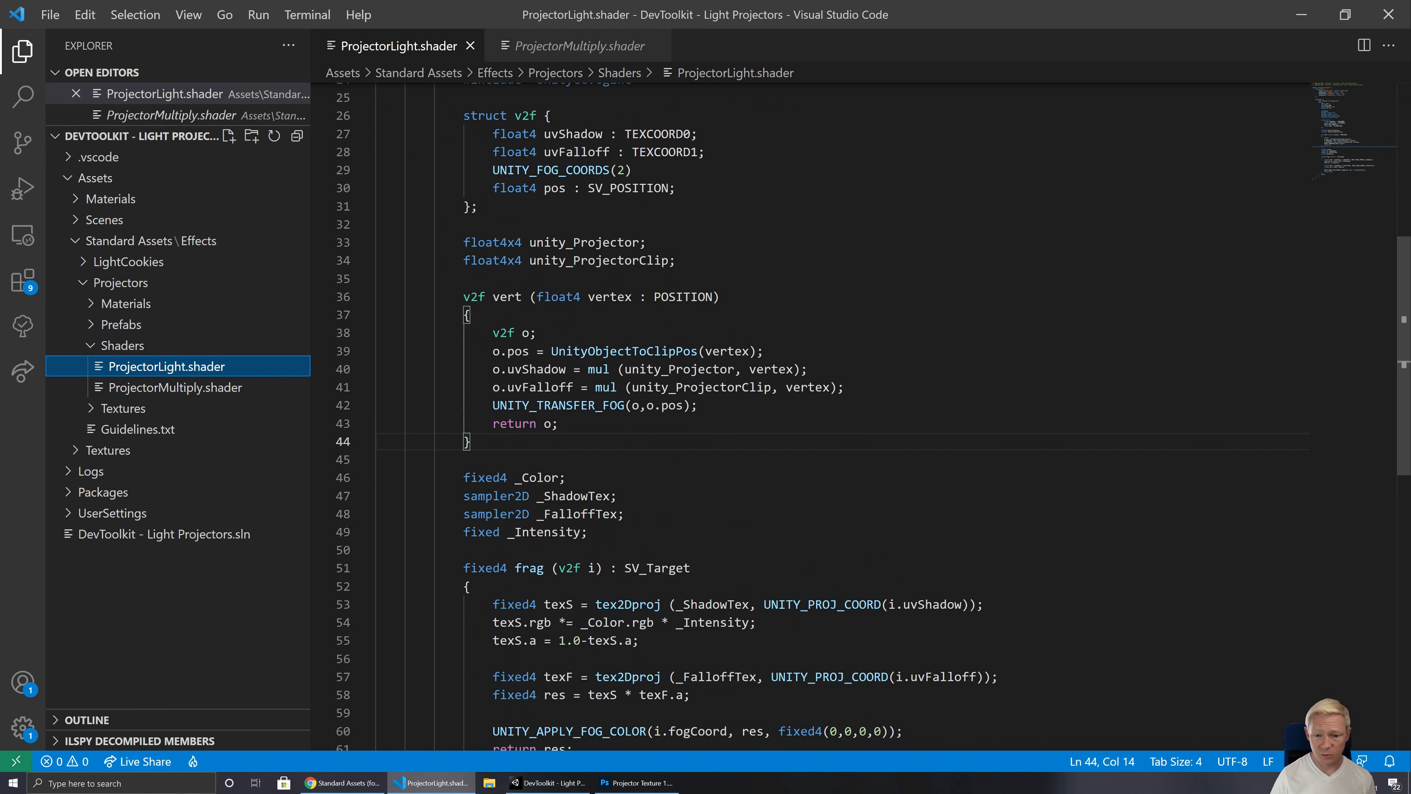
{"action": "scroll", "coordinate": [805, 417], "scroll_direction": "down", "scroll_amount": 3}
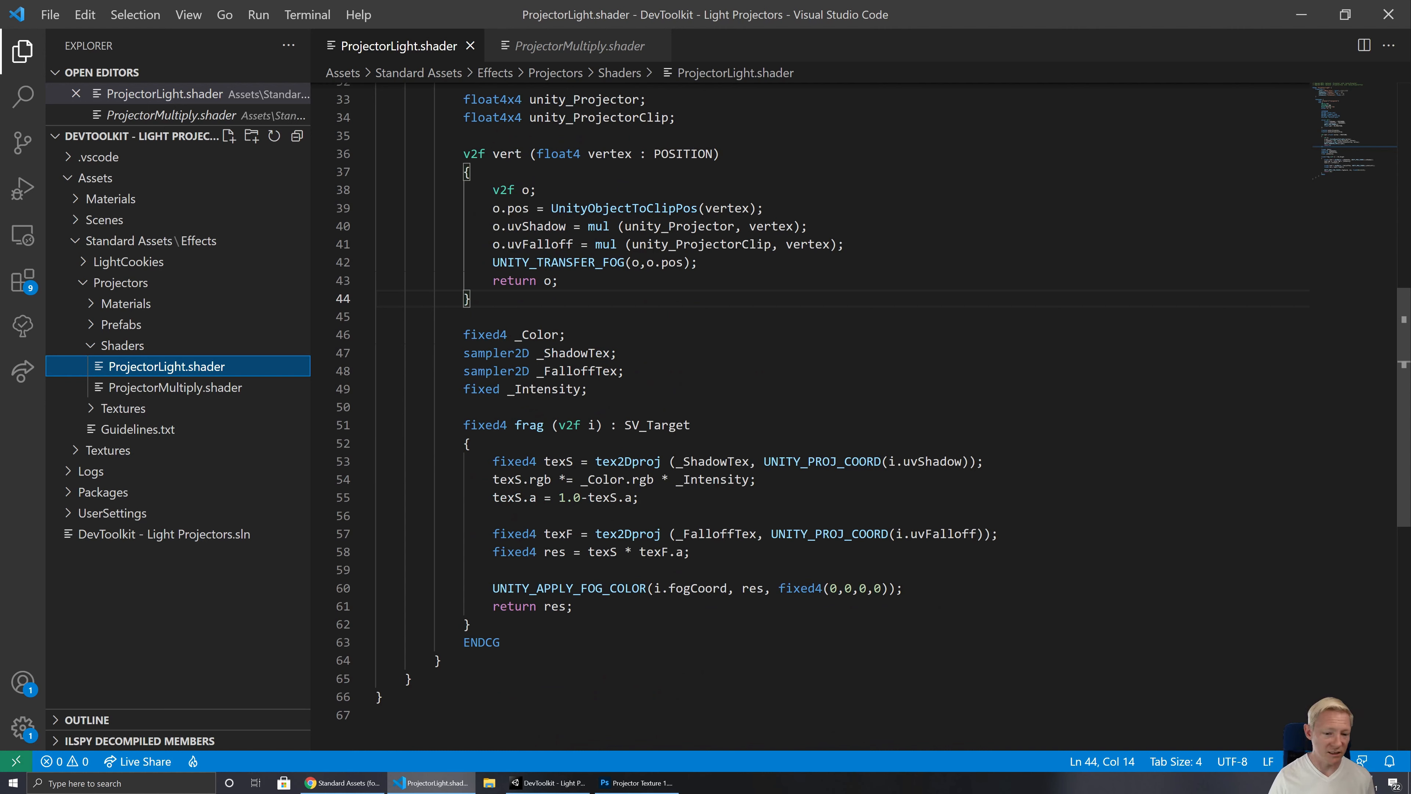
{"action": "left_click", "coordinate": [644, 498]}
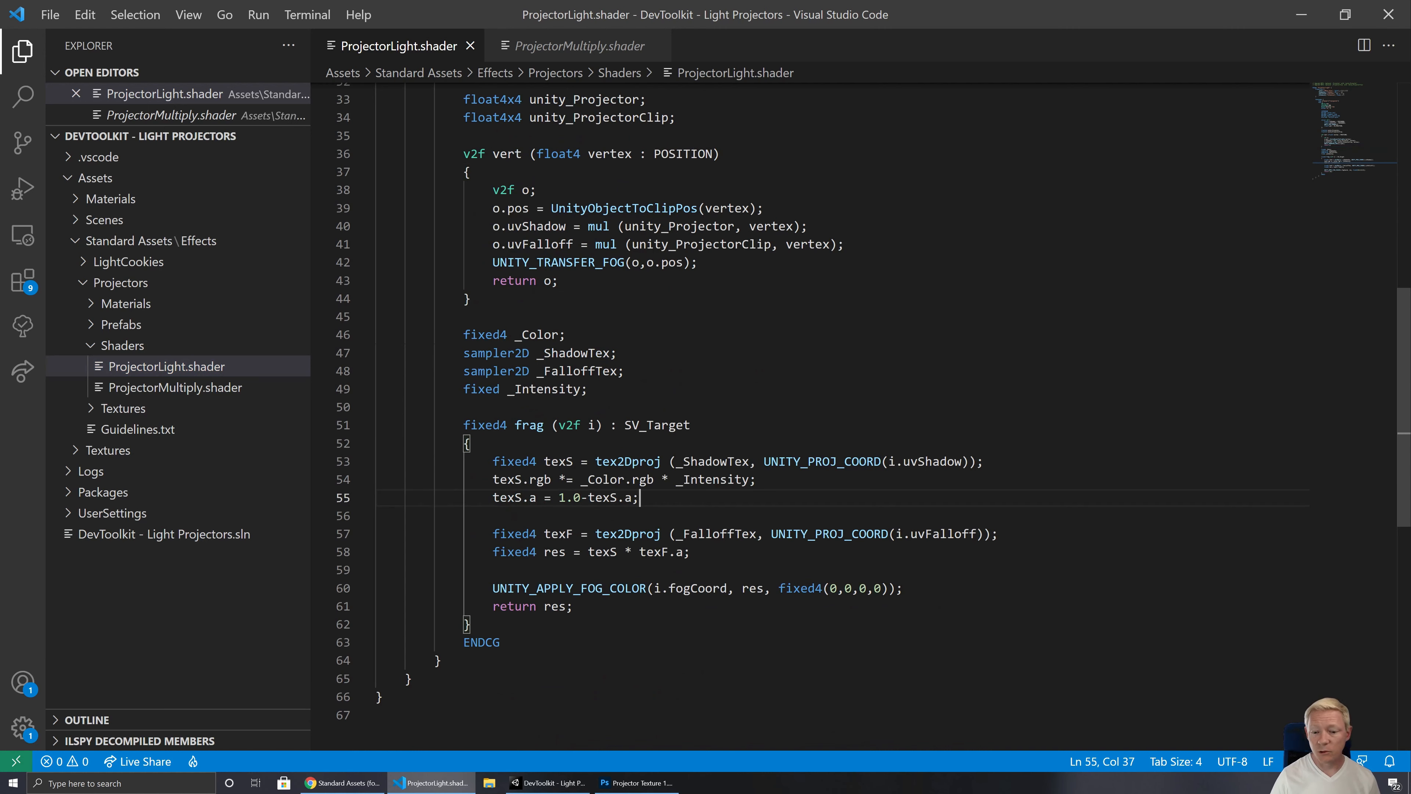
{"action": "left_click", "coordinate": [705, 480]}
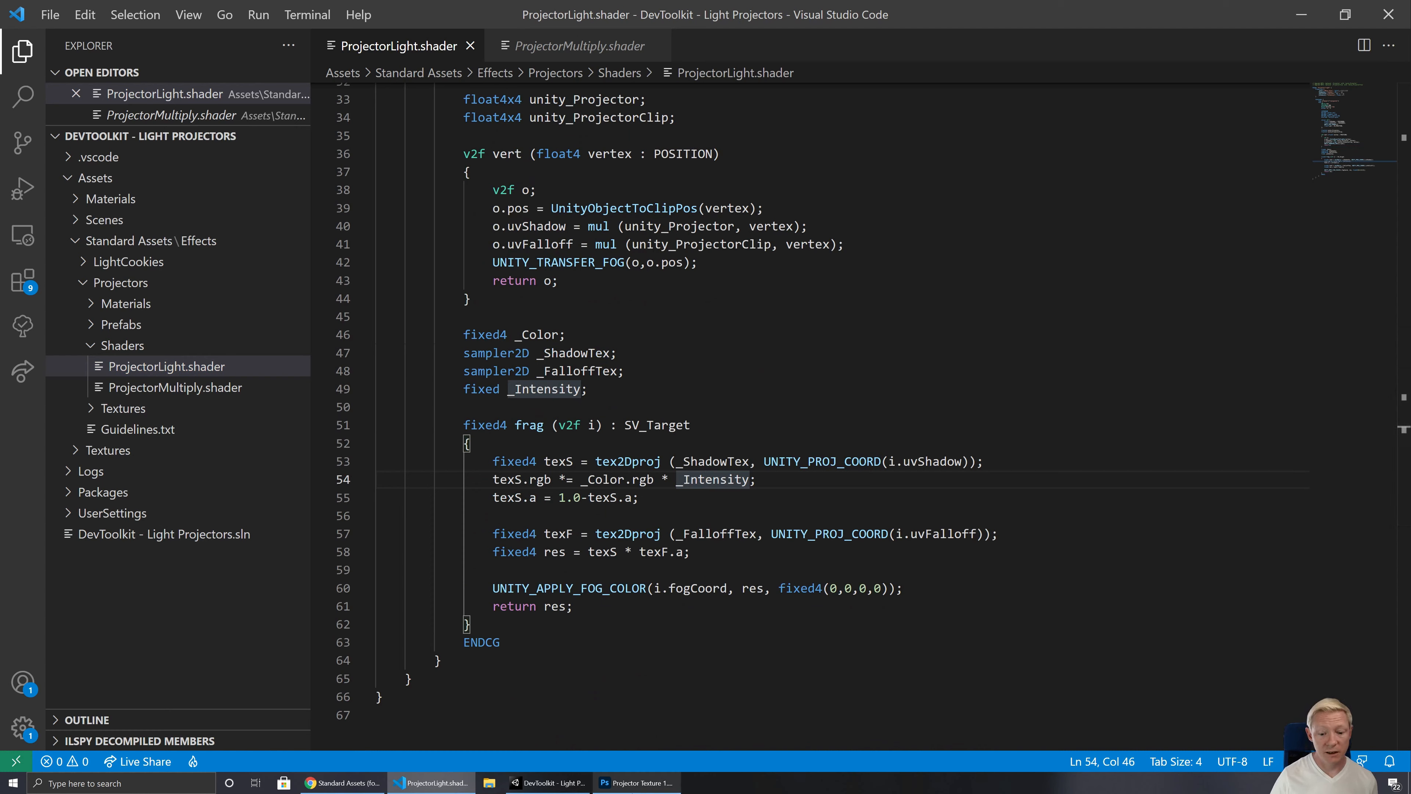
Step: Switch to Photoshop and add a new empty layer between Layer 0 and Layer 1 in Projector Texture 1.psd
{"action": "left_click", "coordinate": [548, 782]}
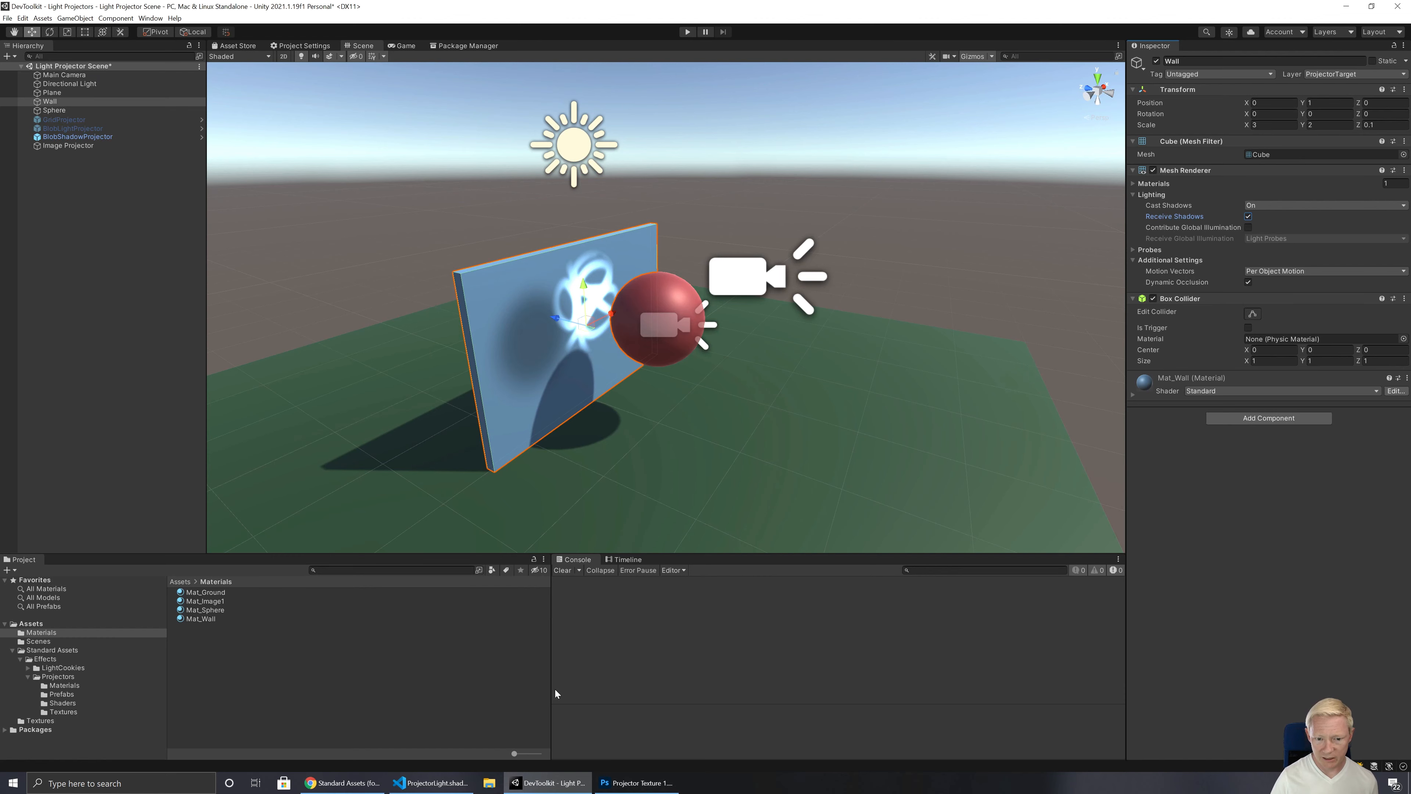
{"action": "left_click", "coordinate": [636, 782]}
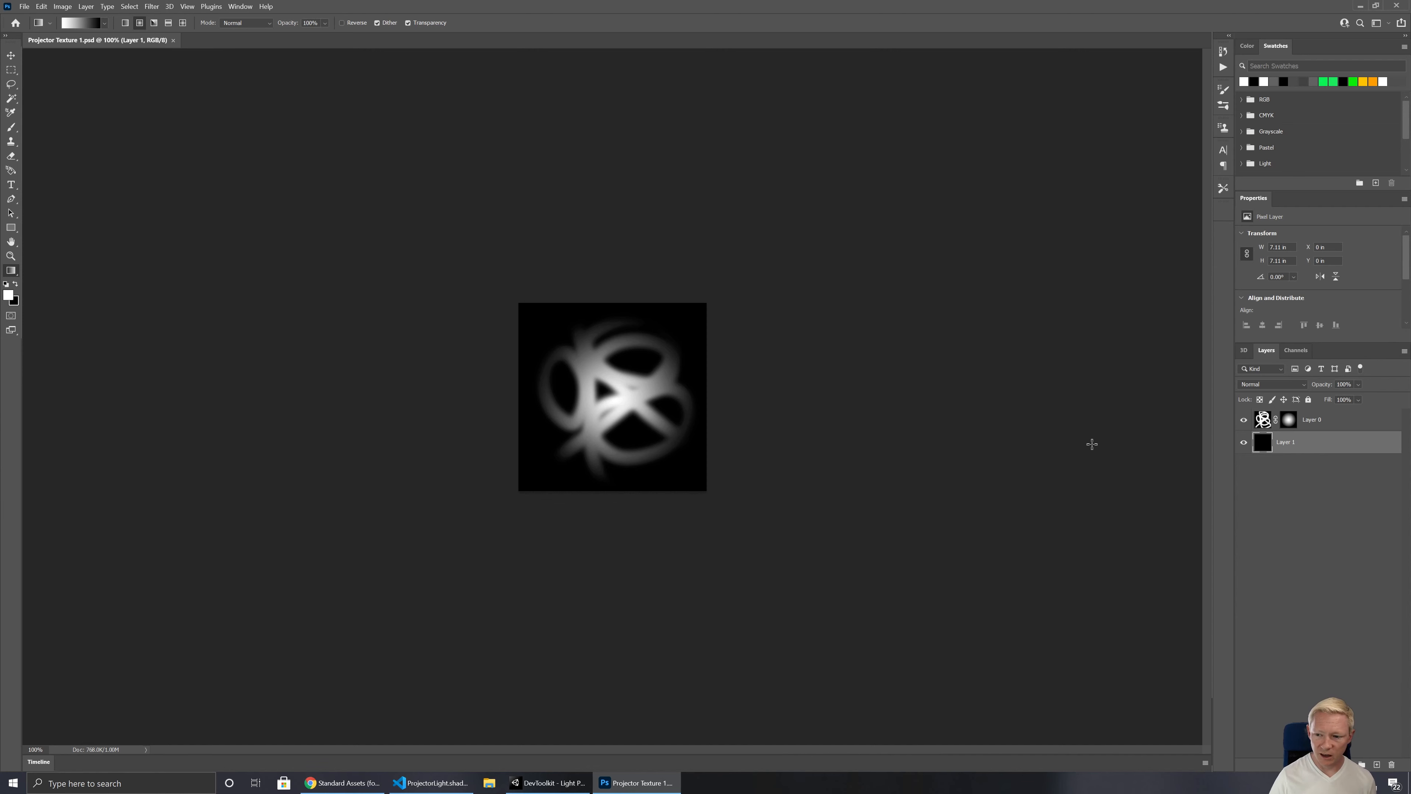
{"action": "left_click", "coordinate": [1320, 422]}
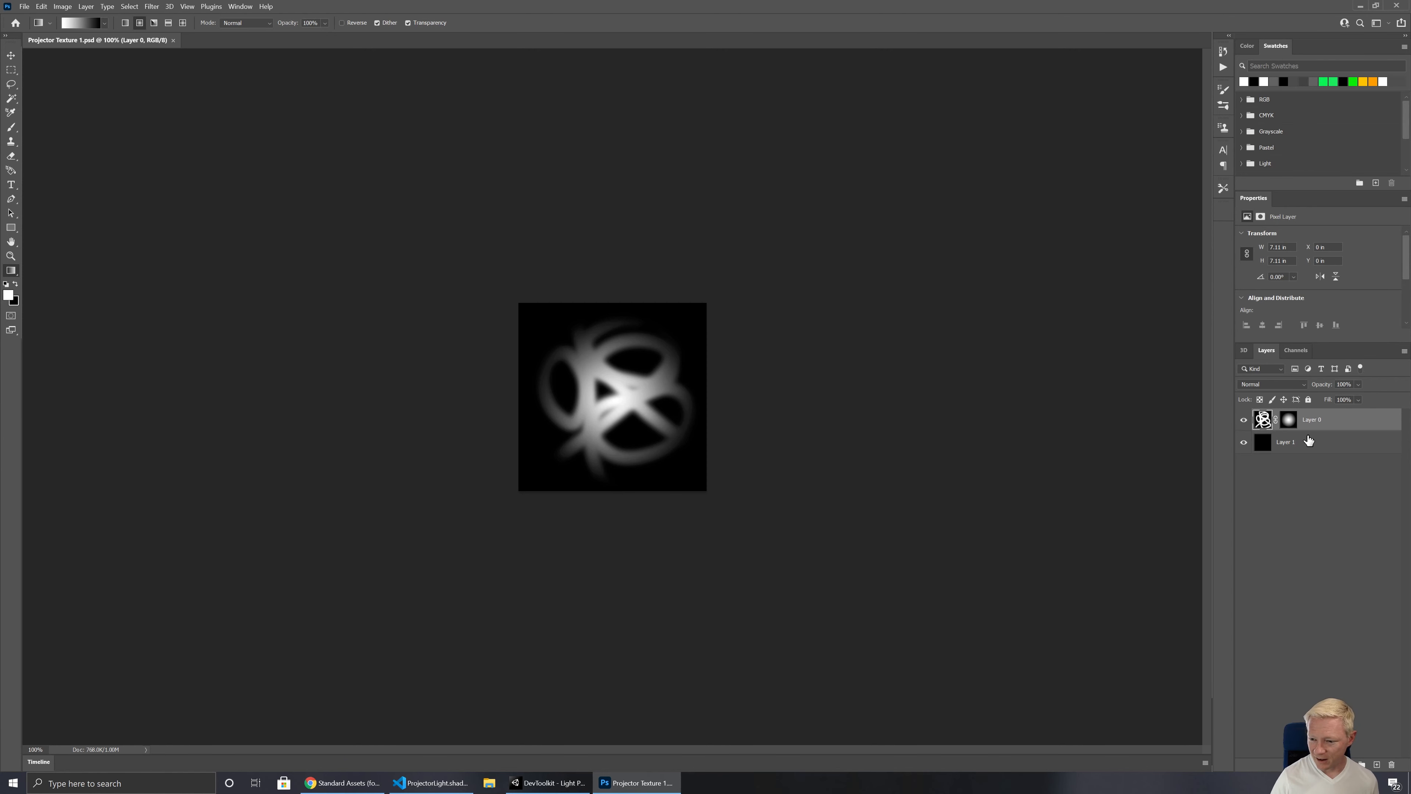
{"action": "left_click", "coordinate": [1377, 764]}
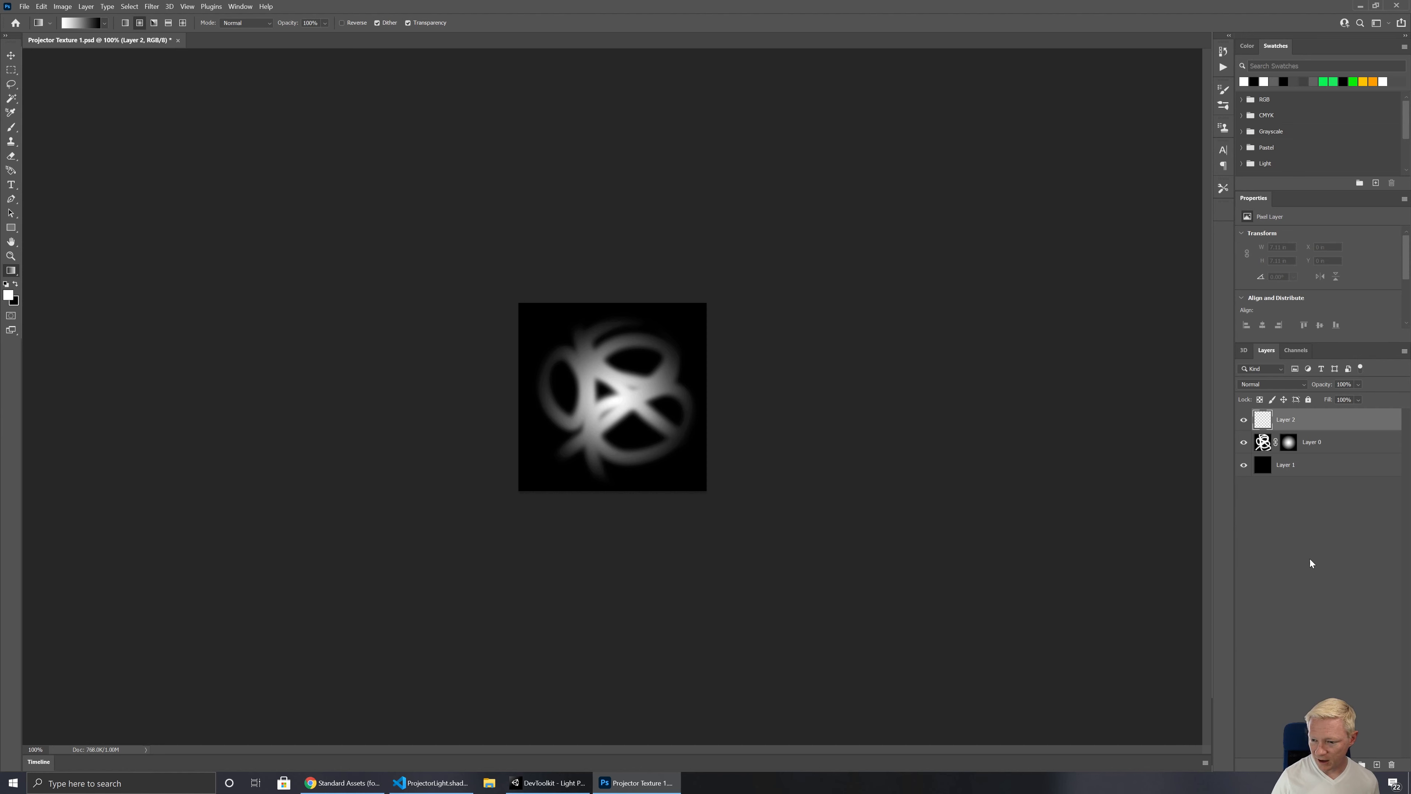
{"action": "left_click_drag", "start_coordinate": [1282, 424], "coordinate": [1290, 453]}
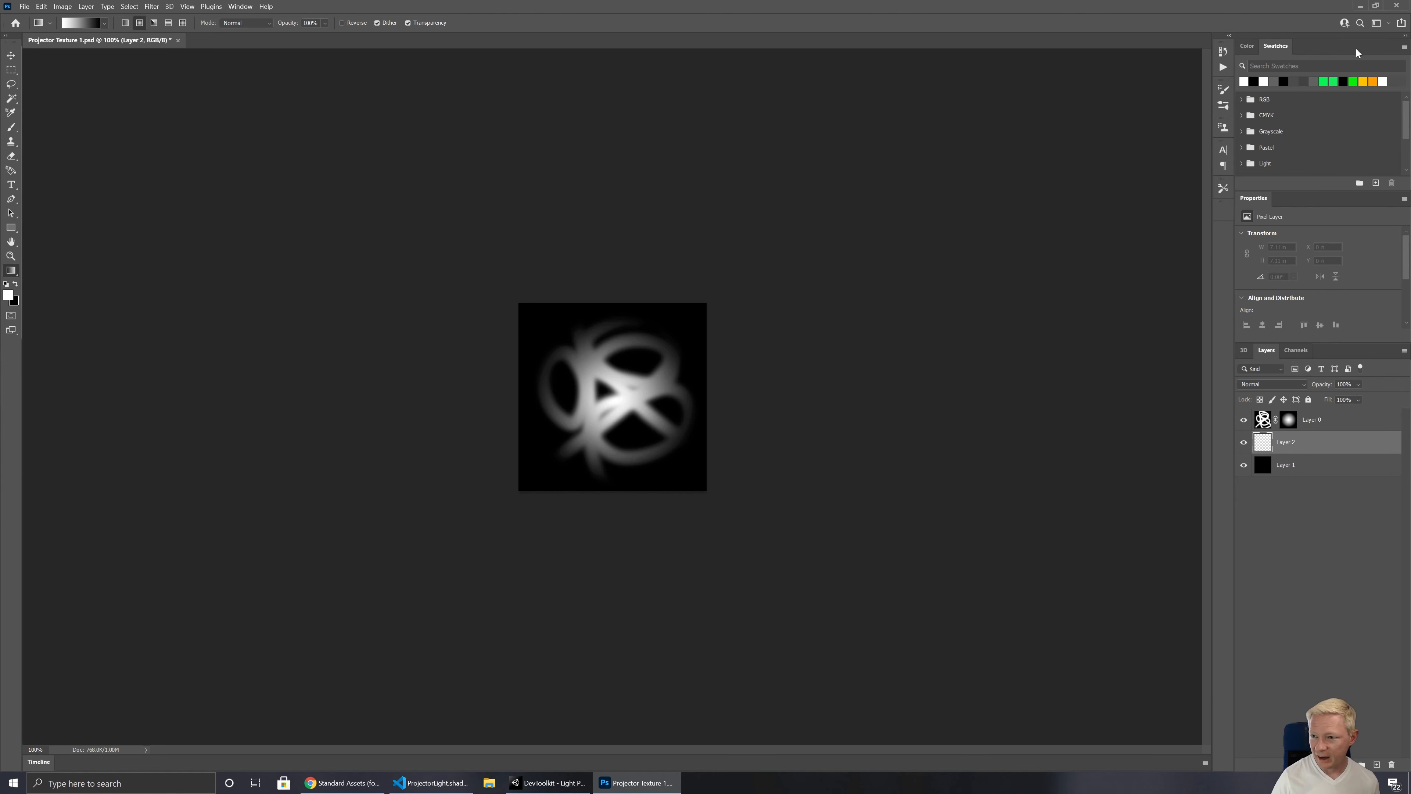
Step: Choose a bright green background colour and a pinkish-red foreground colour
{"action": "left_click", "coordinate": [1247, 46]}
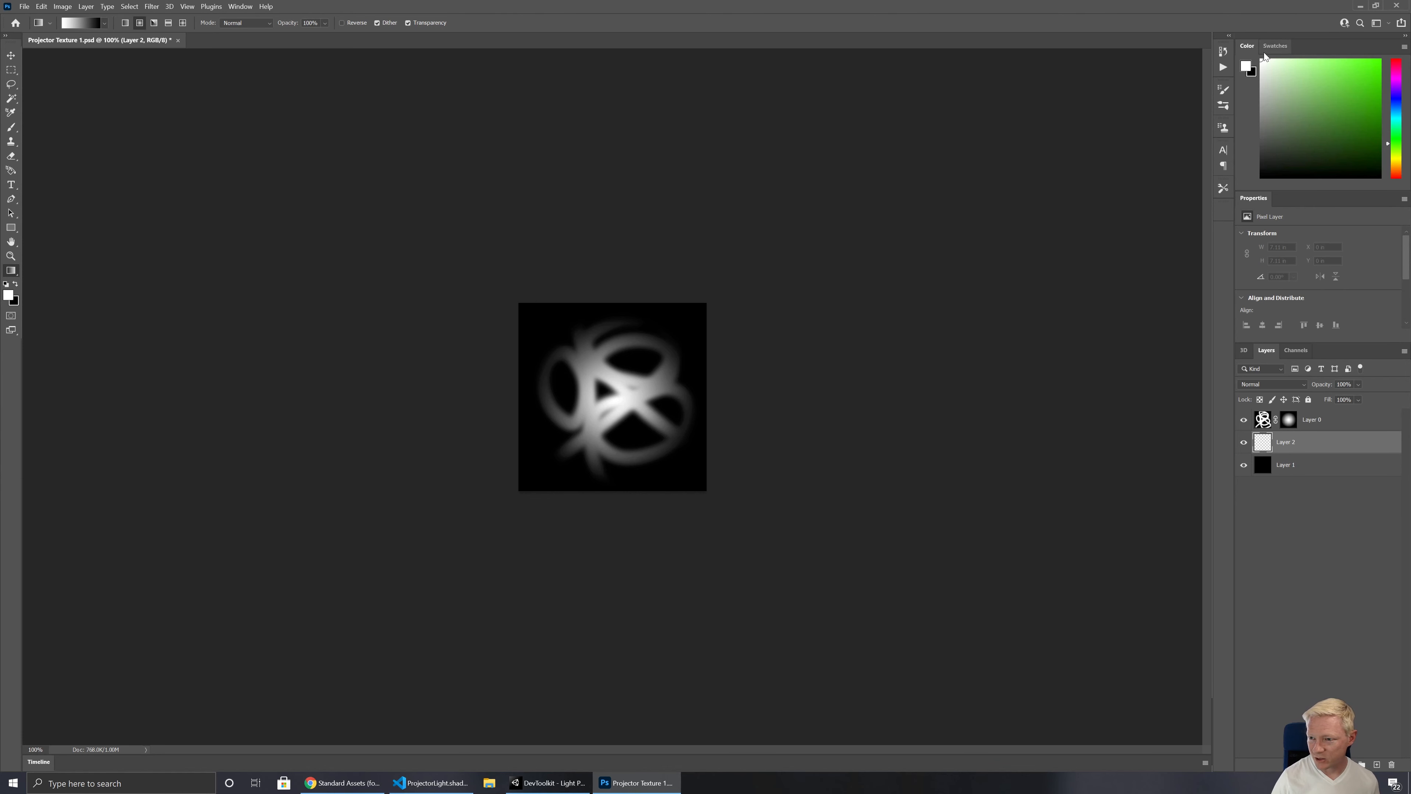
{"action": "left_click_drag", "start_coordinate": [1361, 74], "coordinate": [1397, 60]}
{"action": "key", "text": "x"}
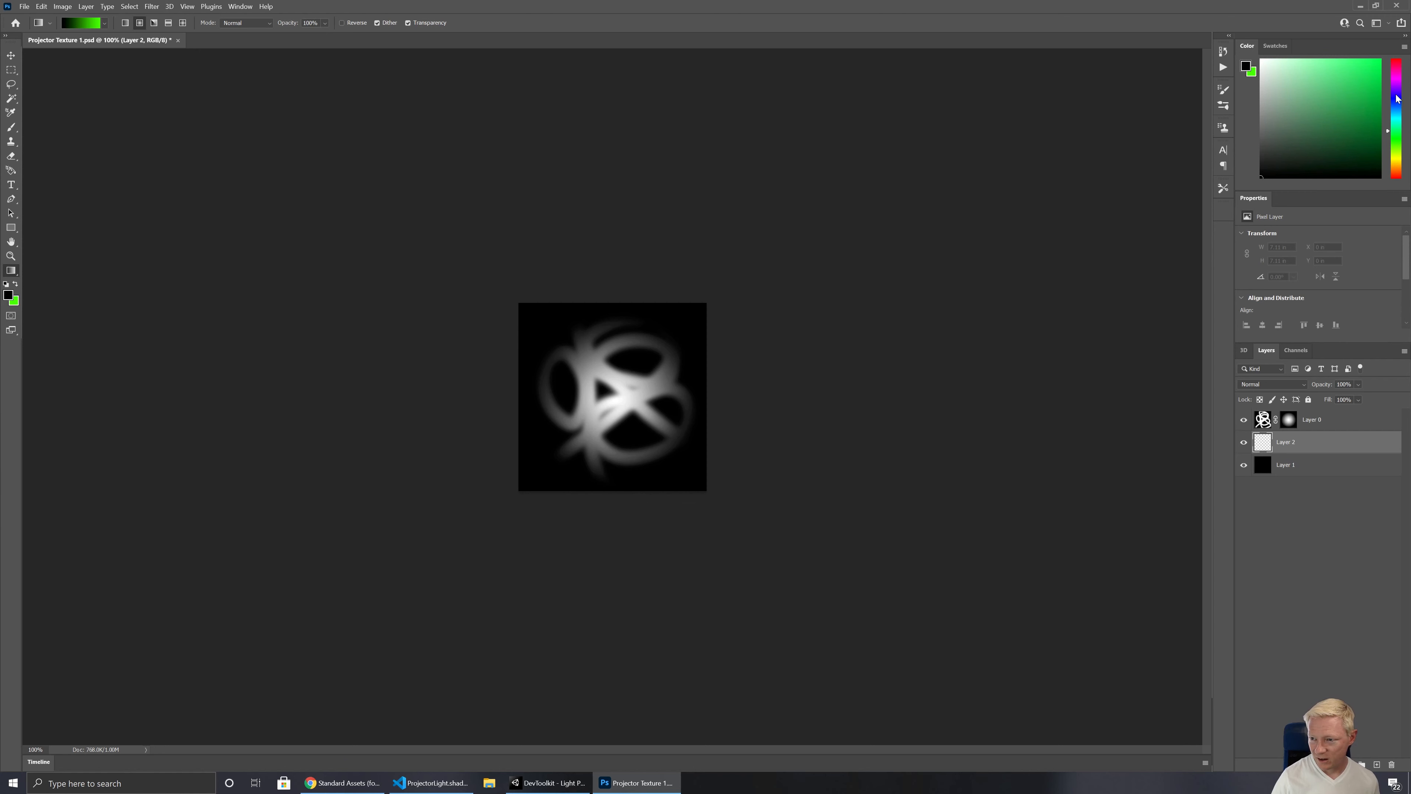
{"action": "left_click", "coordinate": [1398, 65]}
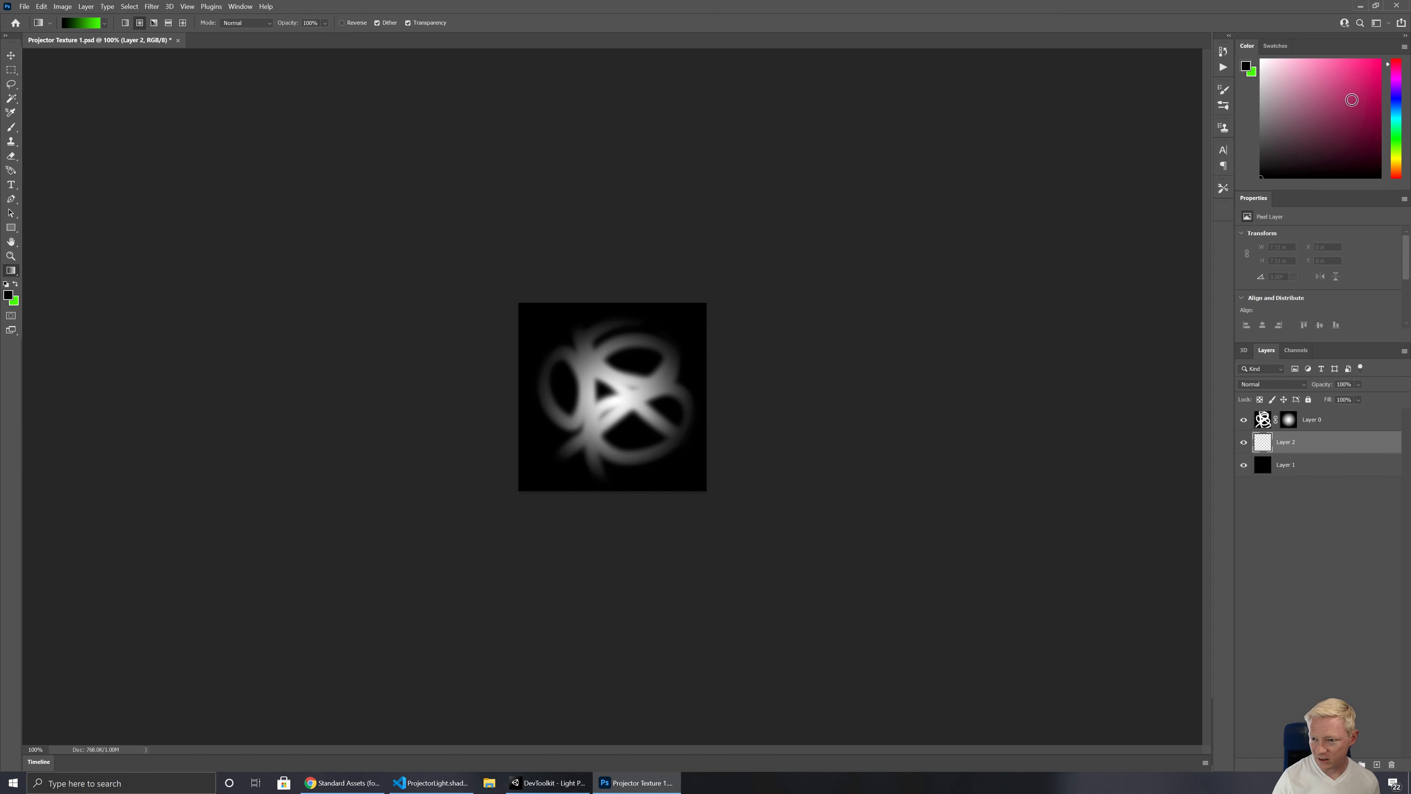
{"action": "left_click", "coordinate": [1354, 98]}
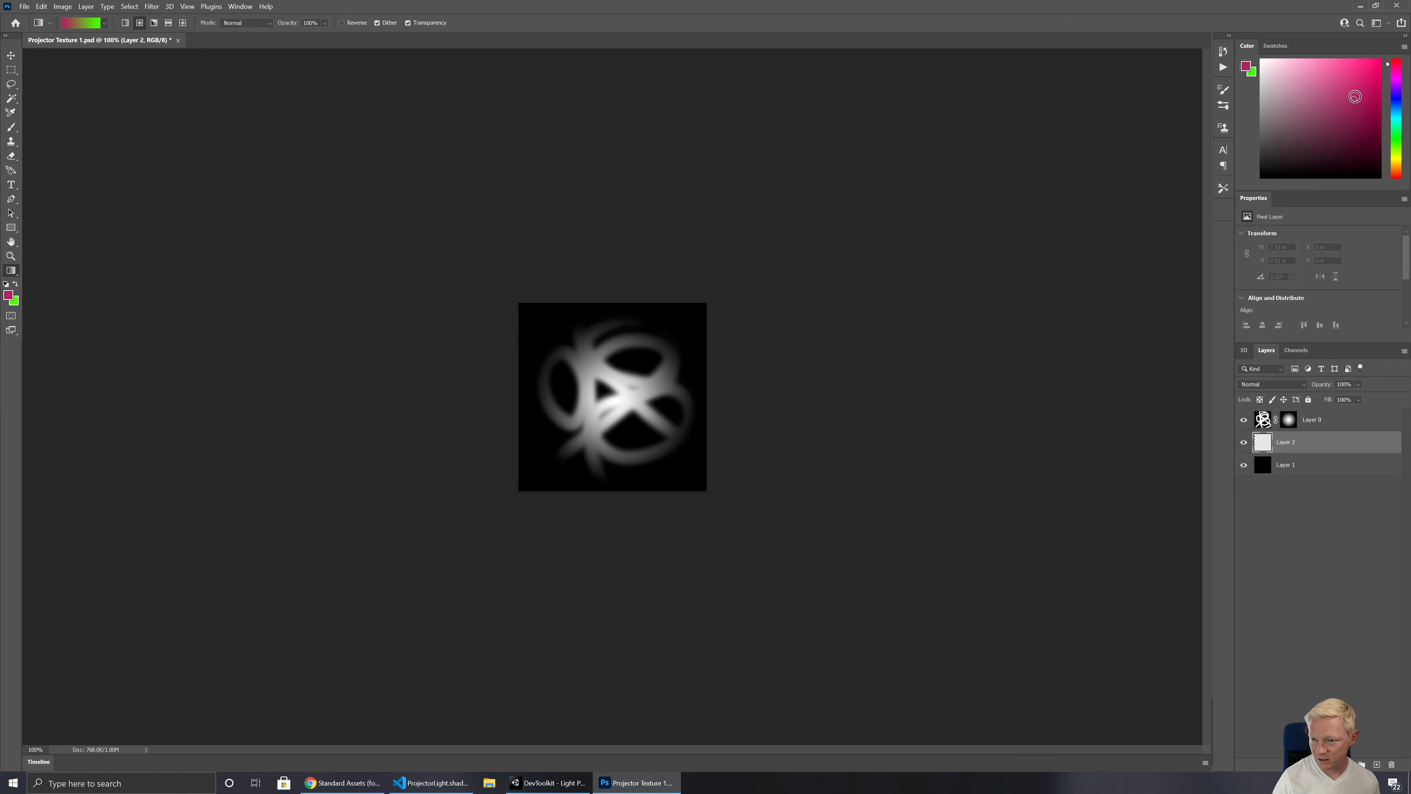
Step: Fill Layer 2 with a linear gradient running diagonally from pink at the lower-left corner to green past the upper-right corner
{"action": "right_click", "coordinate": [15, 274]}
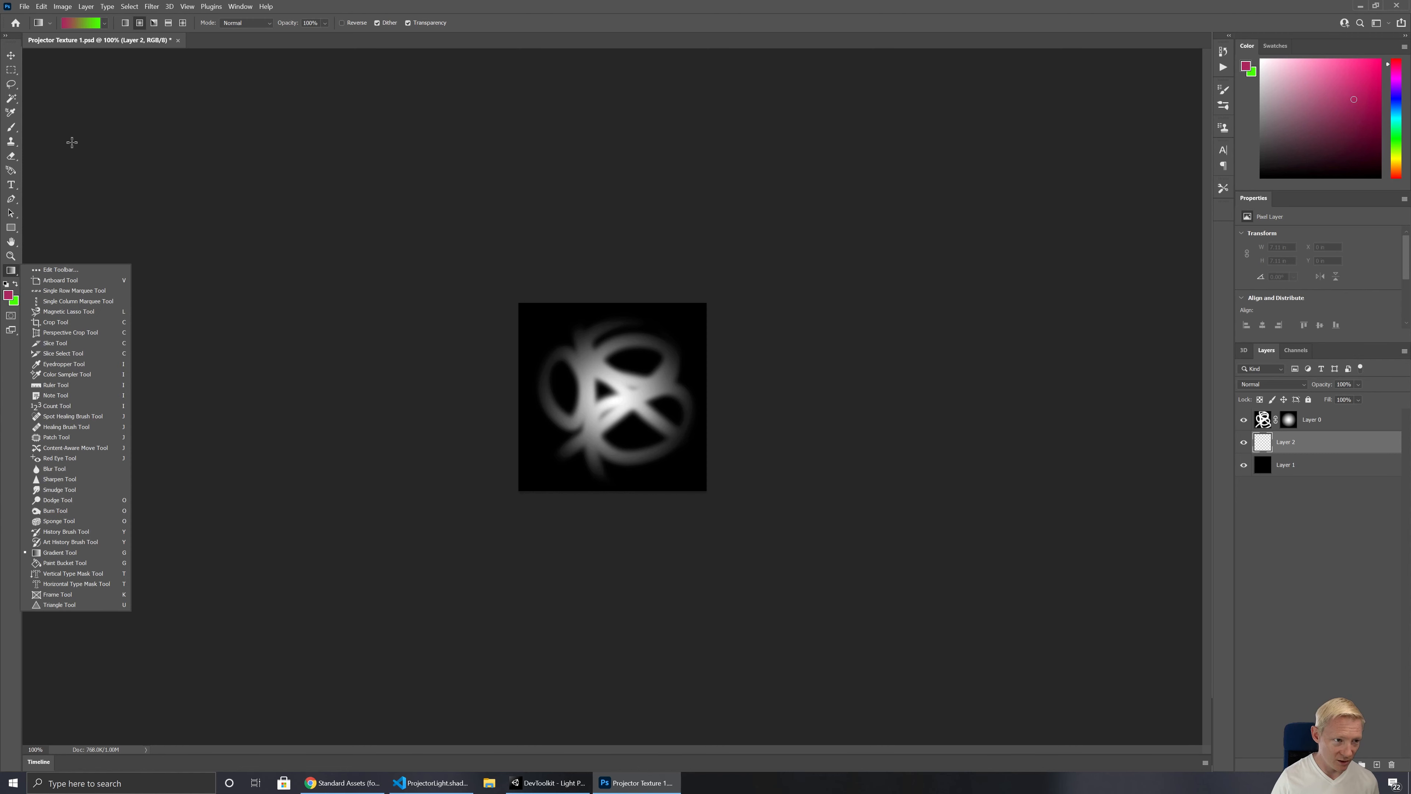
{"action": "left_click", "coordinate": [125, 23]}
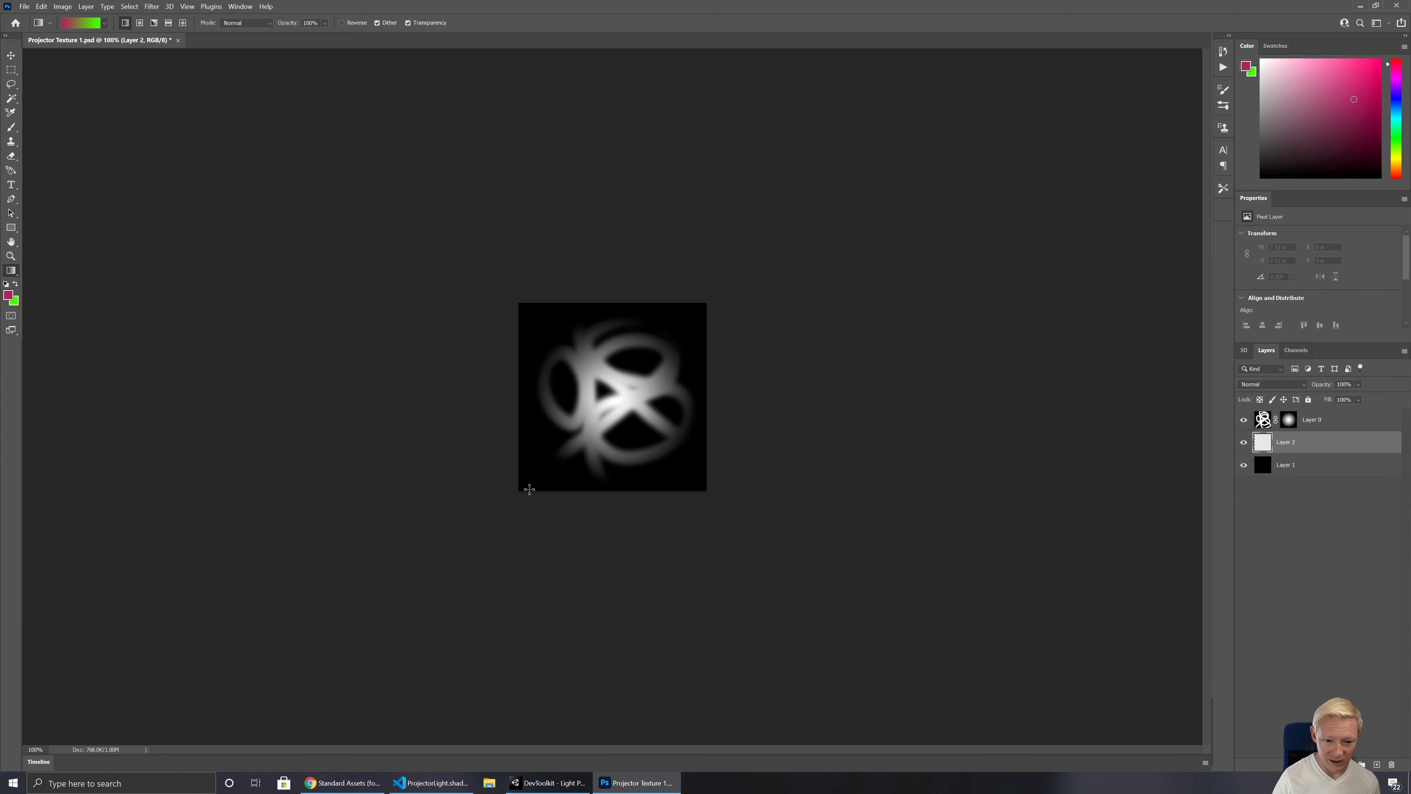
{"action": "left_click_drag", "start_coordinate": [519, 489], "coordinate": [730, 278]}
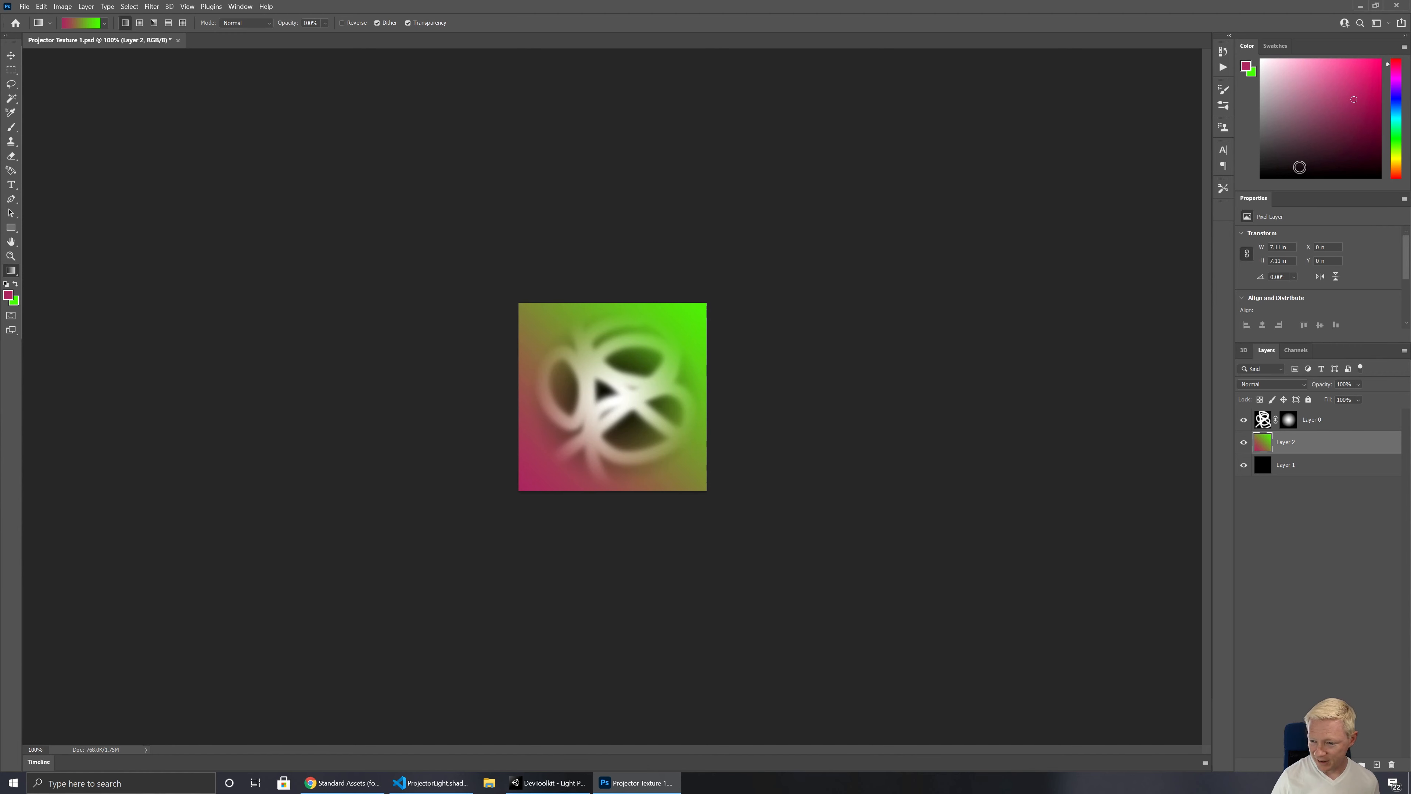
Step: Try the Multiply blend mode on Layer 0 and return it to Normal
{"action": "right_click", "coordinate": [1313, 421]}
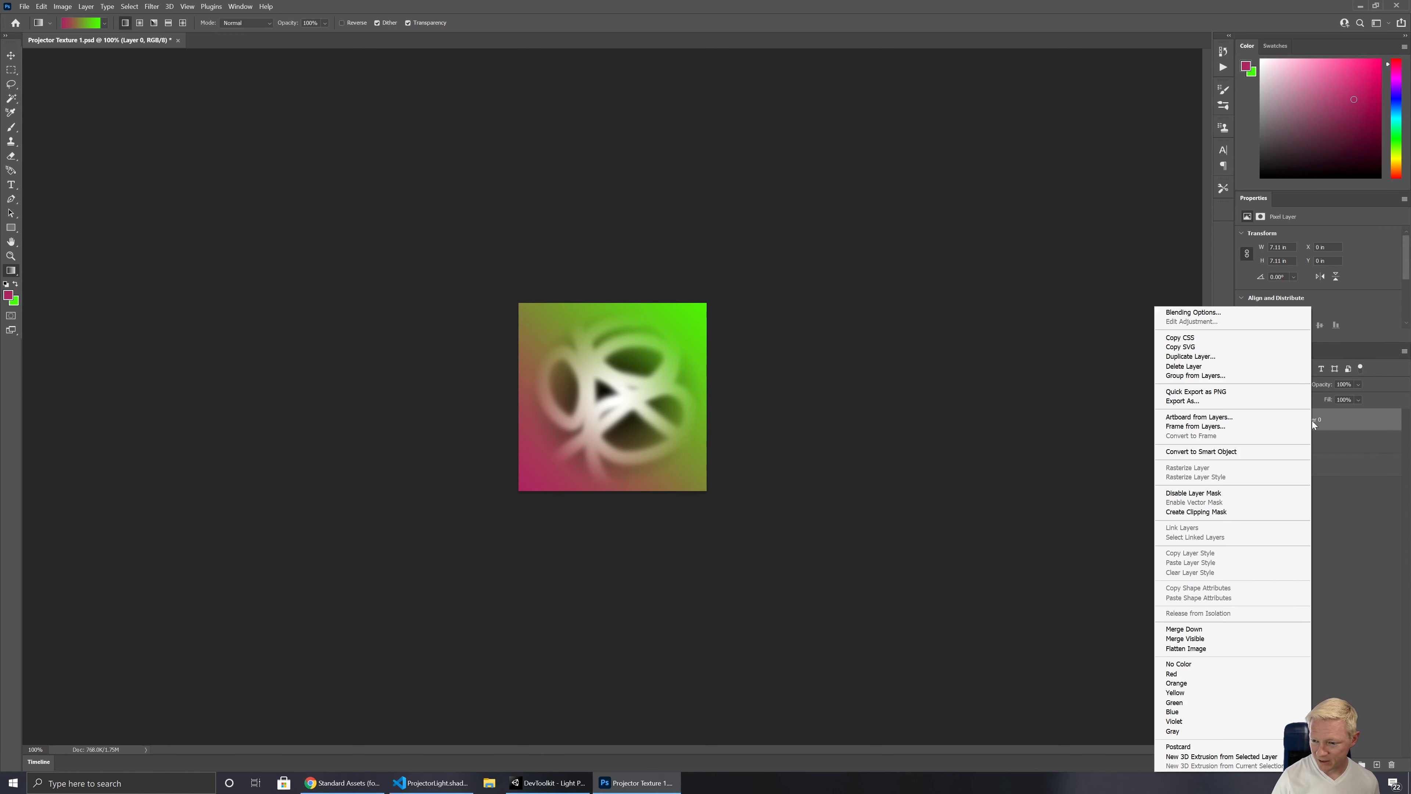
{"action": "left_click", "coordinate": [1398, 369]}
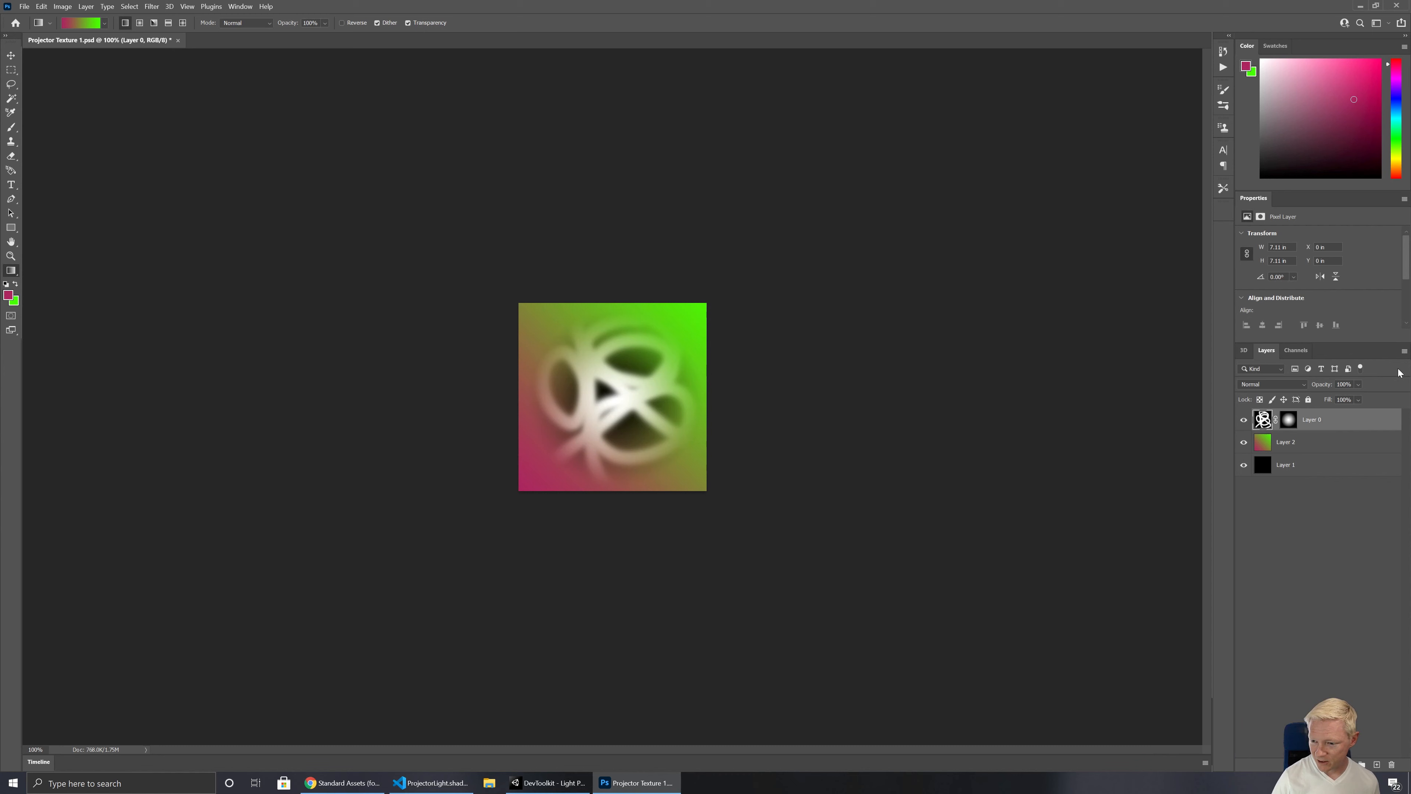
{"action": "left_click", "coordinate": [1288, 384]}
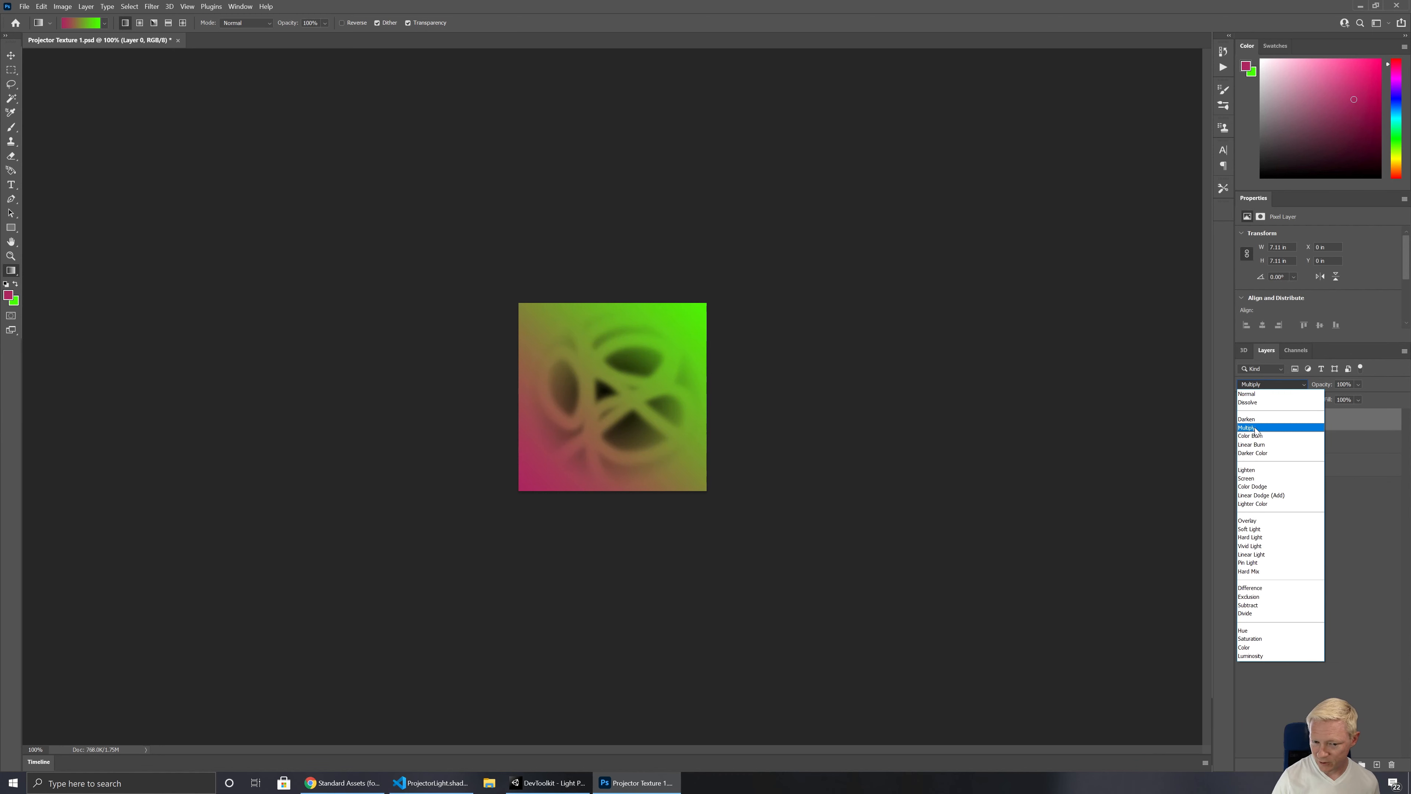
{"action": "left_click", "coordinate": [1256, 429]}
{"action": "left_click", "coordinate": [1289, 385]}
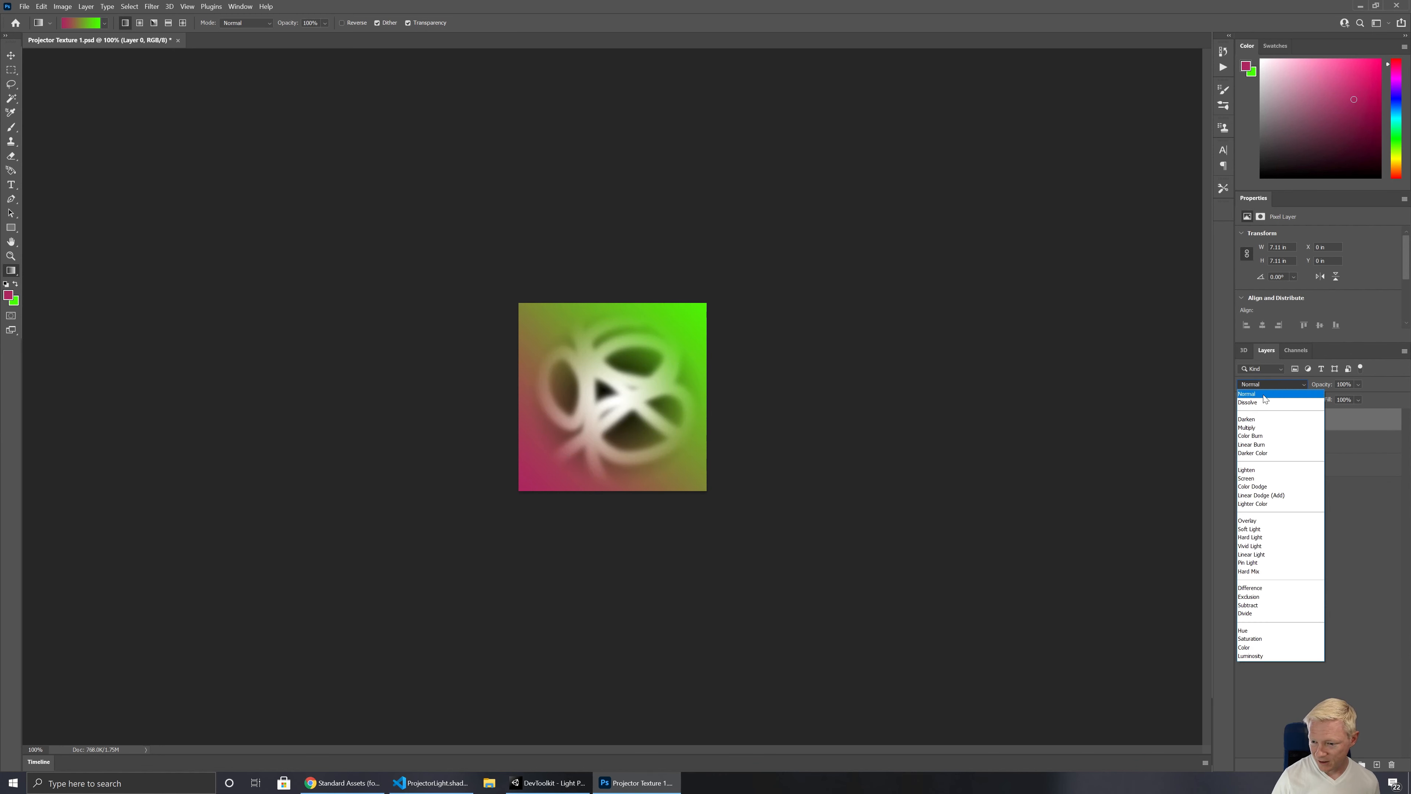
{"action": "left_click", "coordinate": [1264, 395]}
Step: Place the gradient Layer 2 above Layer 0 with the Multiply blend mode, and save the texture file
{"action": "left_click_drag", "start_coordinate": [1285, 447], "coordinate": [1280, 415]}
{"action": "left_click", "coordinate": [1272, 384]}
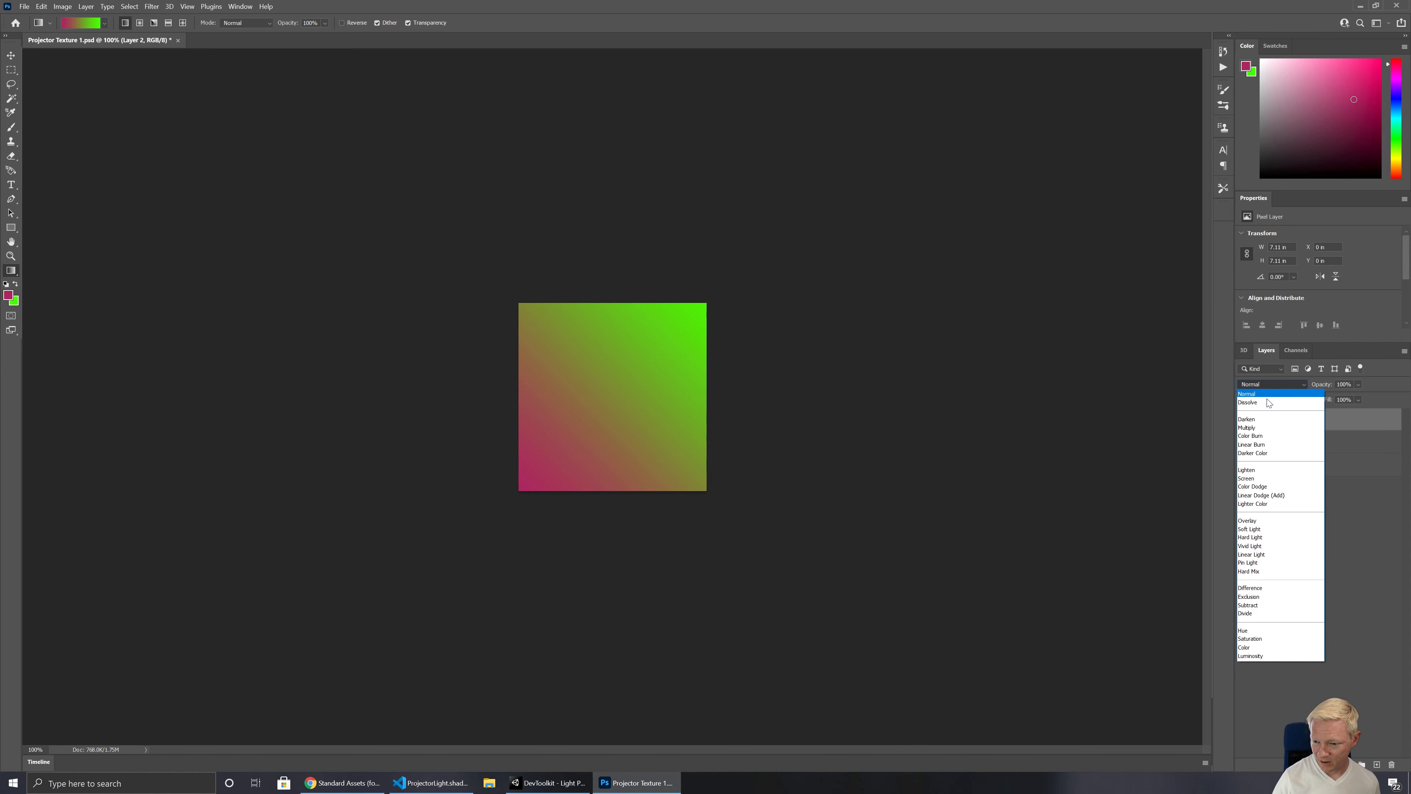
{"action": "left_click", "coordinate": [1258, 429]}
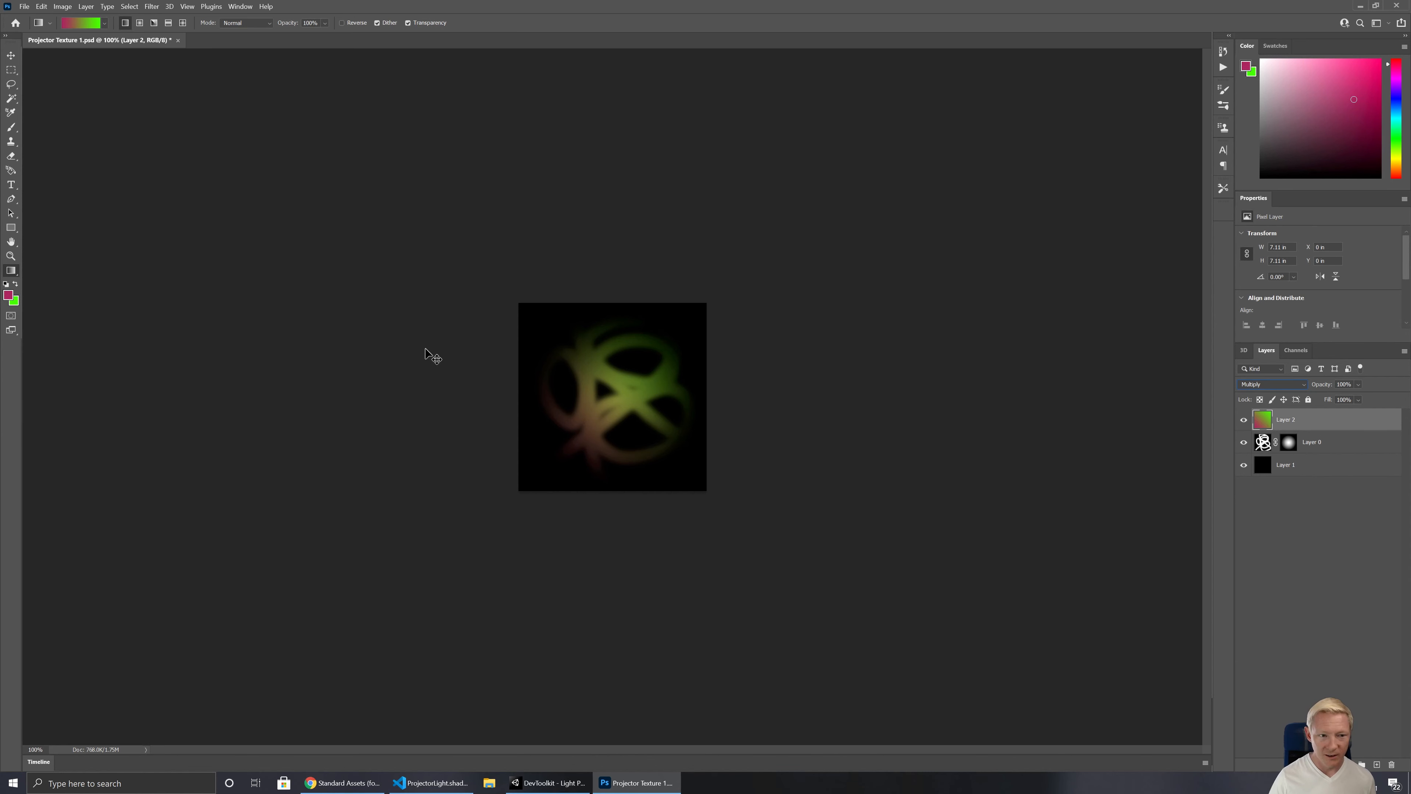
{"action": "key", "text": "ctrl+s"}
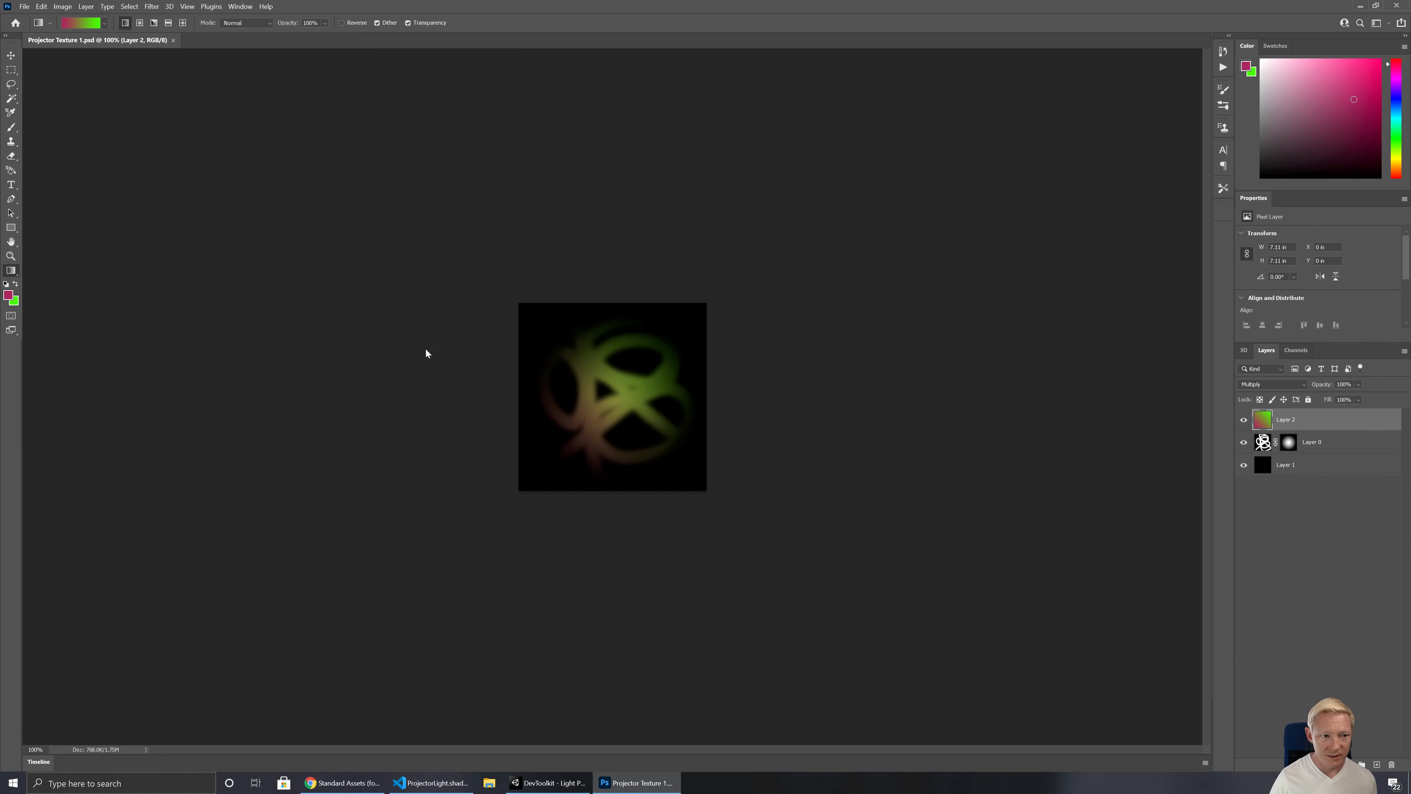
Step: Switch to Unity and change the Albedo colour of Mat_Wall to black
{"action": "left_click", "coordinate": [552, 783]}
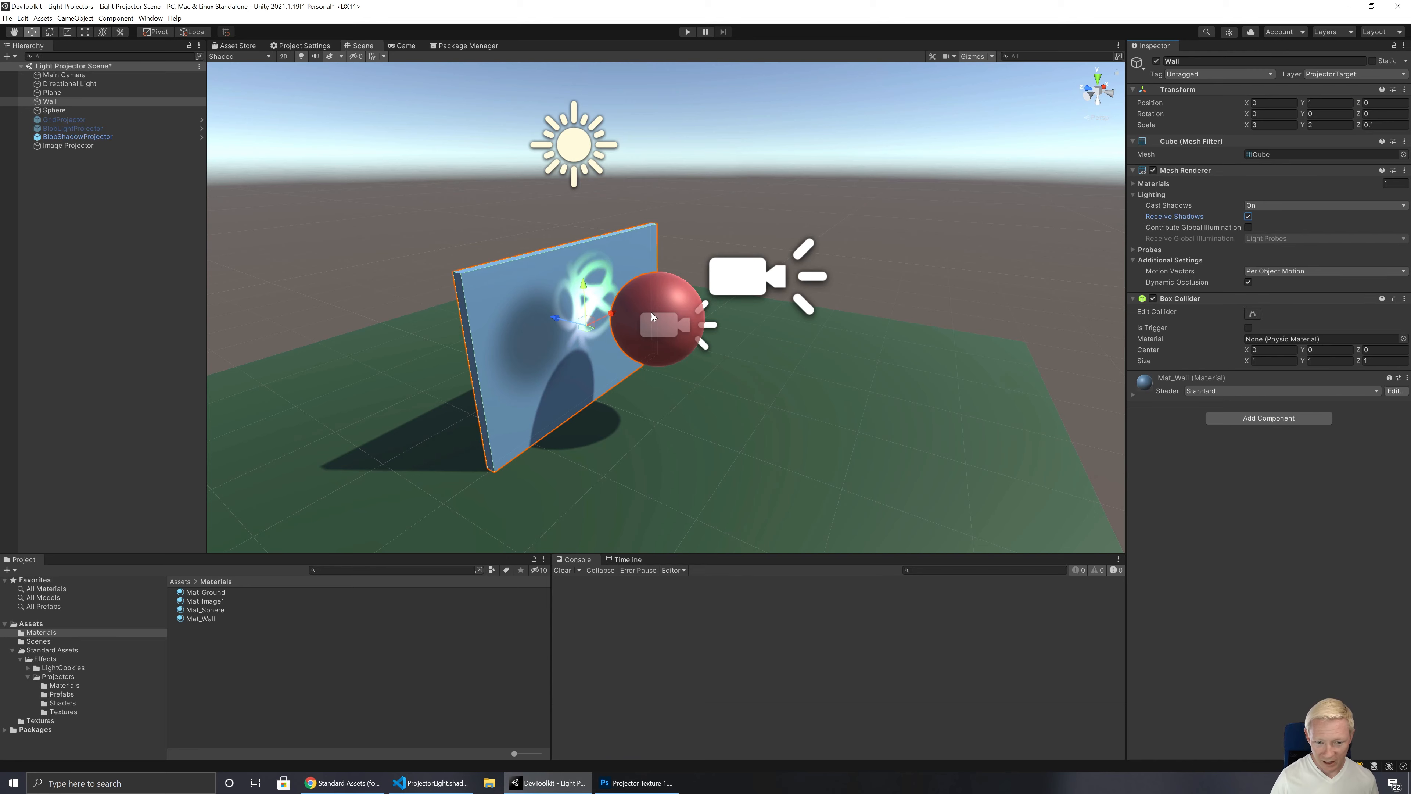
{"action": "right_click_drag", "start_coordinate": [656, 349], "coordinate": [463, 355]}
{"action": "key", "text": "d"}
{"action": "key", "text": "w"}
{"action": "key", "text": "s"}
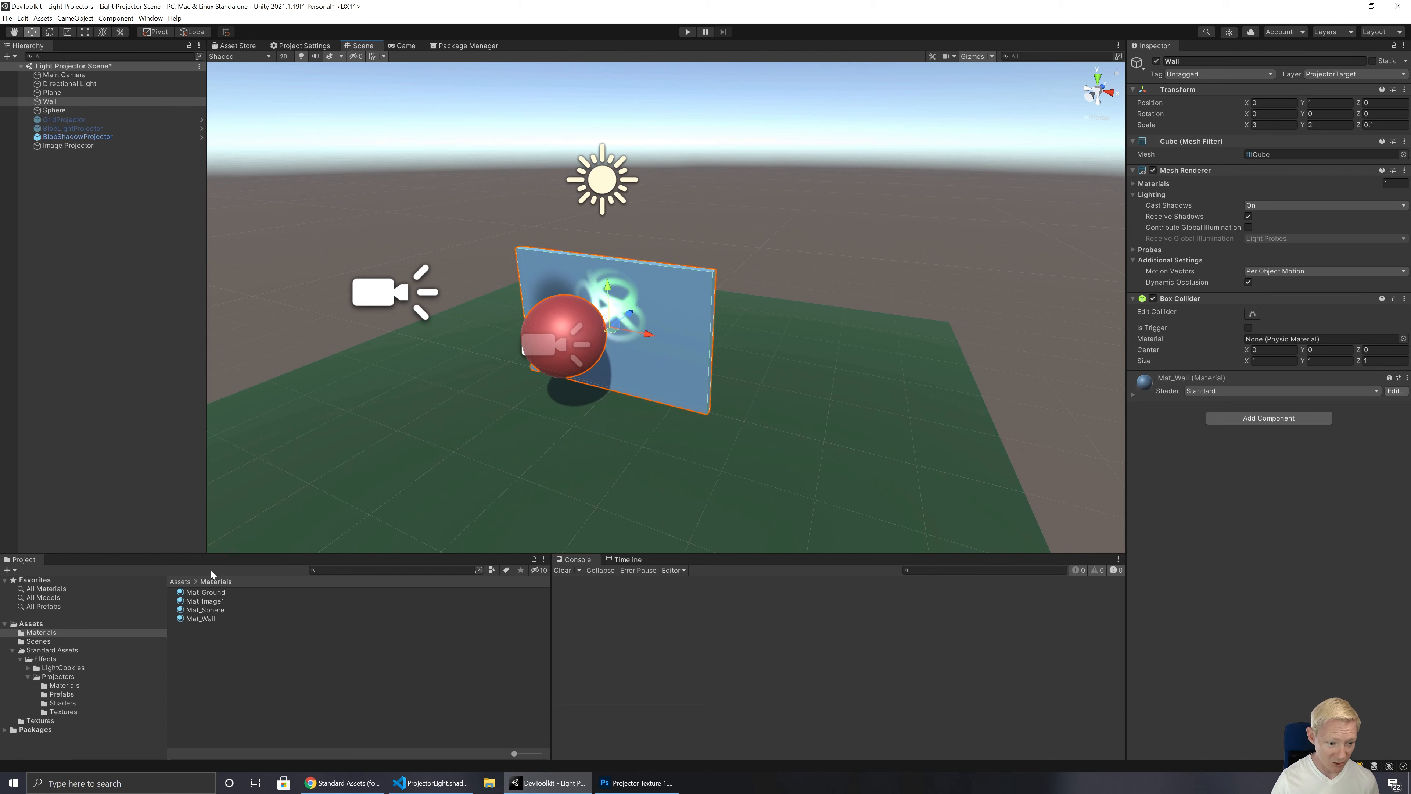
{"action": "left_click", "coordinate": [203, 619]}
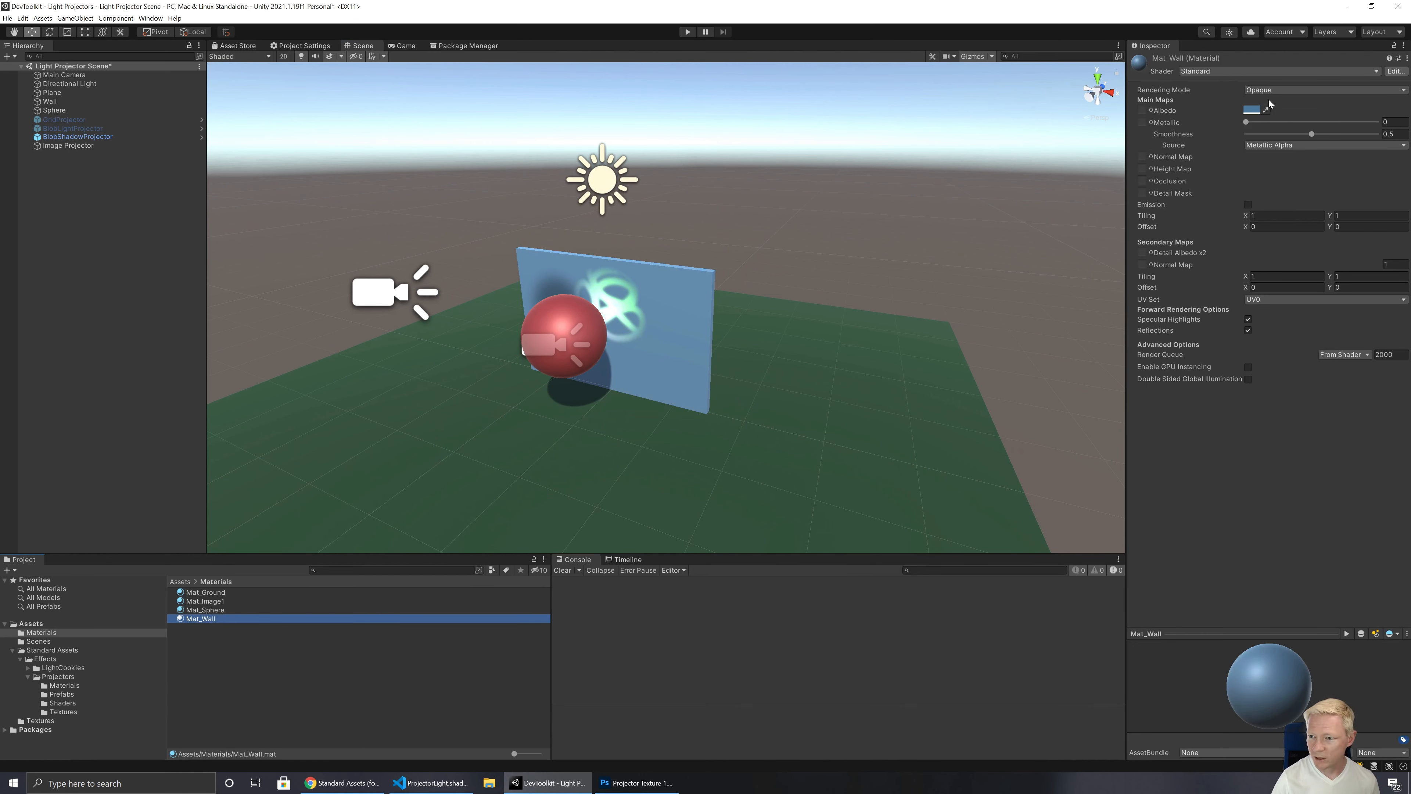
{"action": "left_click", "coordinate": [1251, 110]}
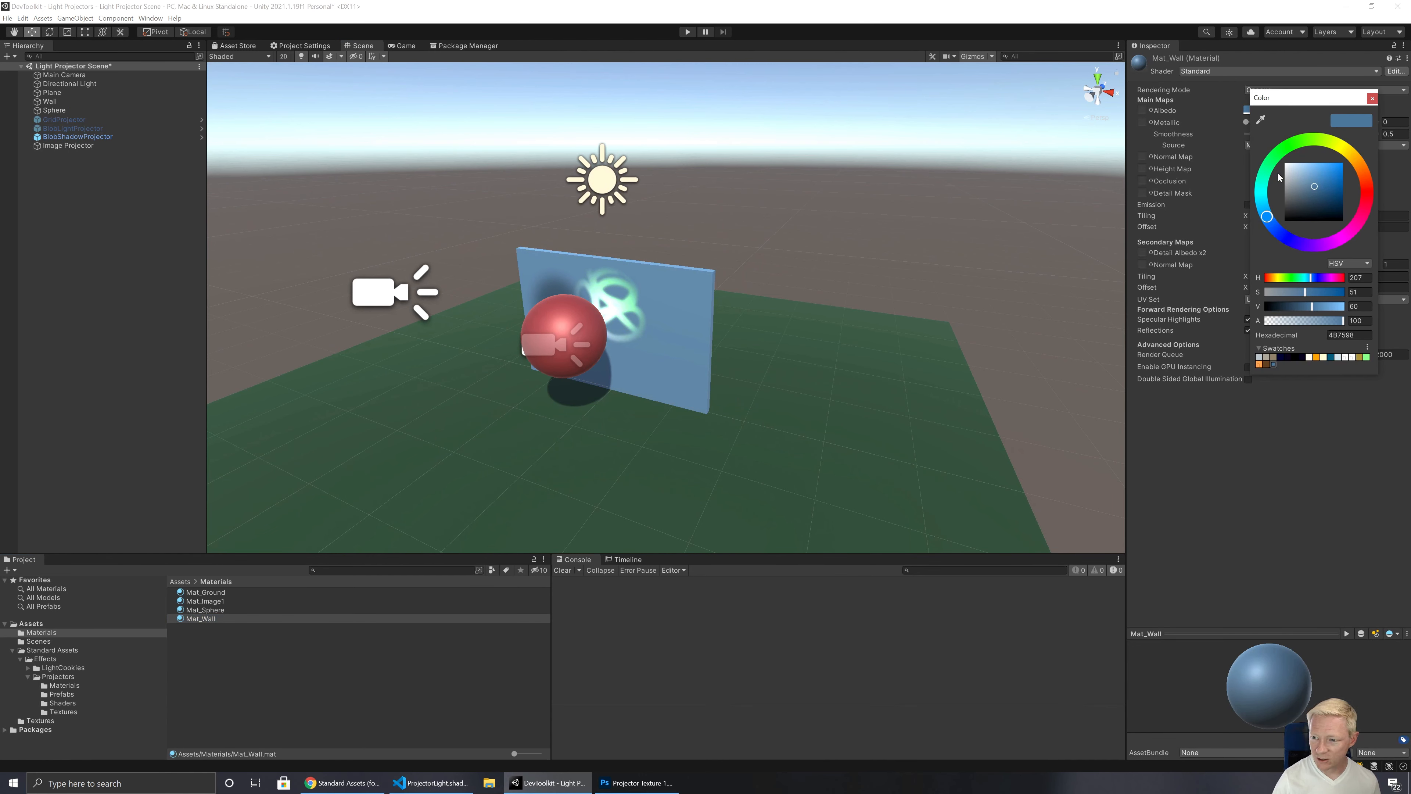
{"action": "left_click_drag", "start_coordinate": [1291, 168], "coordinate": [1254, 259]}
Step: Raise the Intensity of the Mat_Image1 projector material to 20.14
{"action": "right_click_drag", "start_coordinate": [746, 365], "coordinate": [724, 391]}
{"action": "key", "text": "w"}
{"action": "key", "text": "s"}
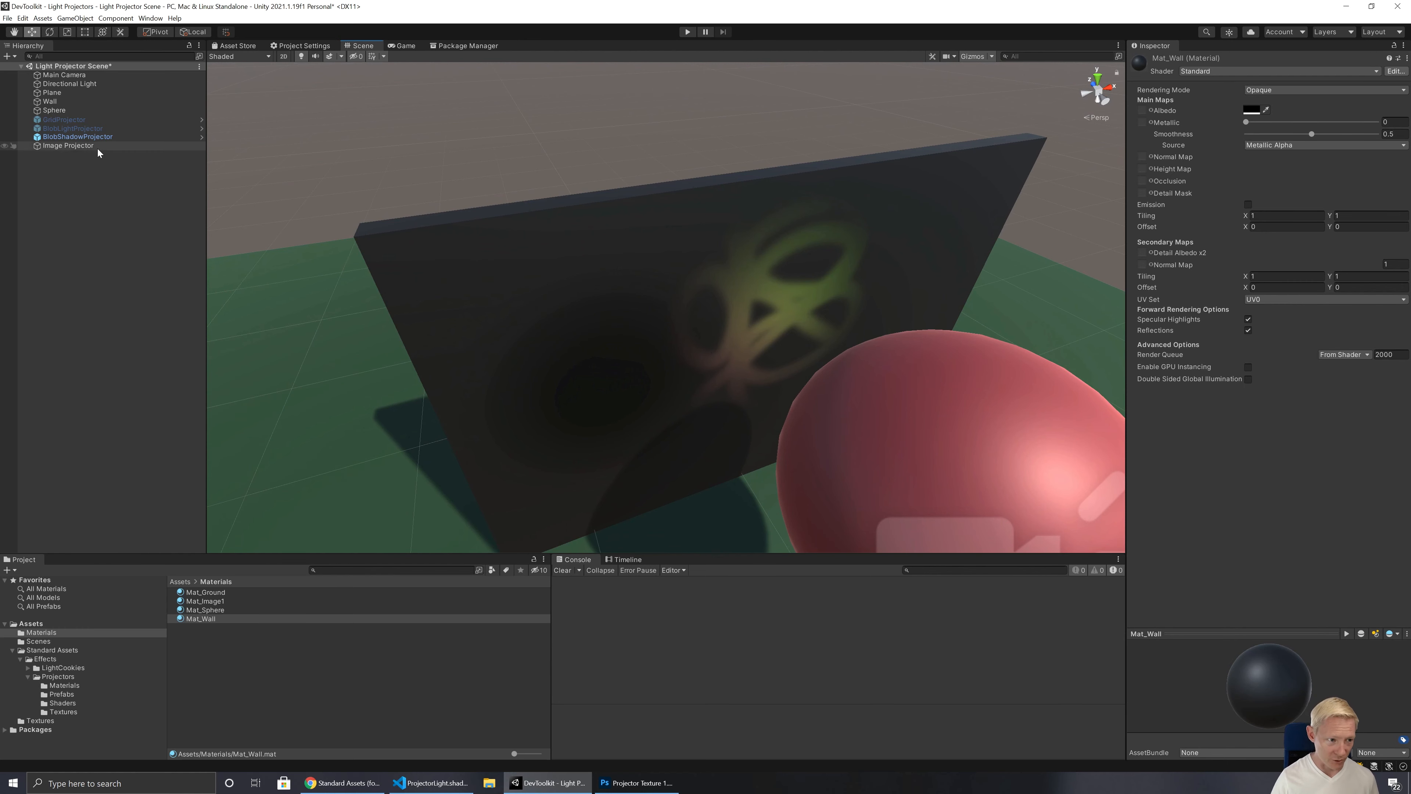
{"action": "left_click", "coordinate": [220, 602]}
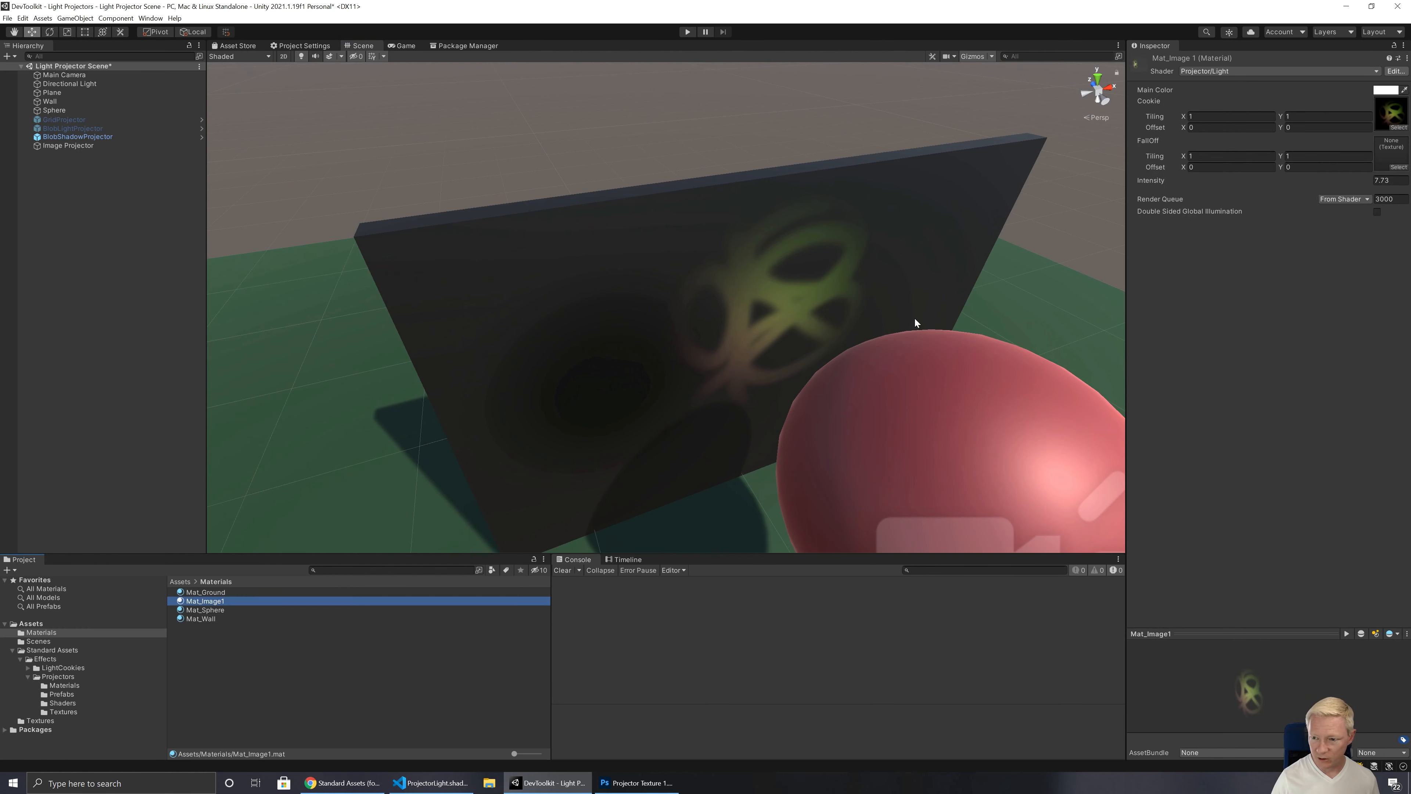
{"action": "left_click", "coordinate": [1375, 180]}
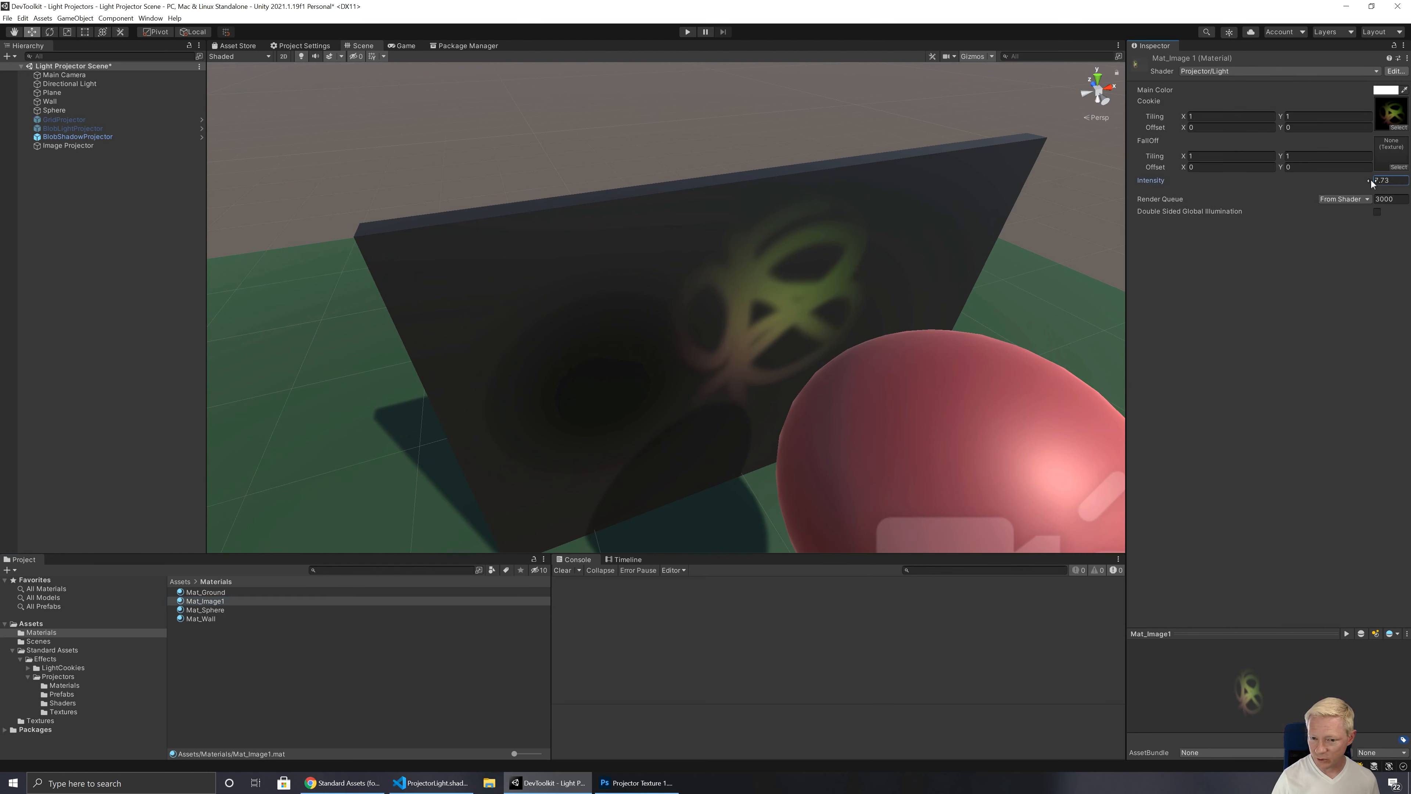
{"action": "type", "text": "8.53"}
{"action": "left_click_drag", "start_coordinate": [1392, 182], "coordinate": [195, 183]}
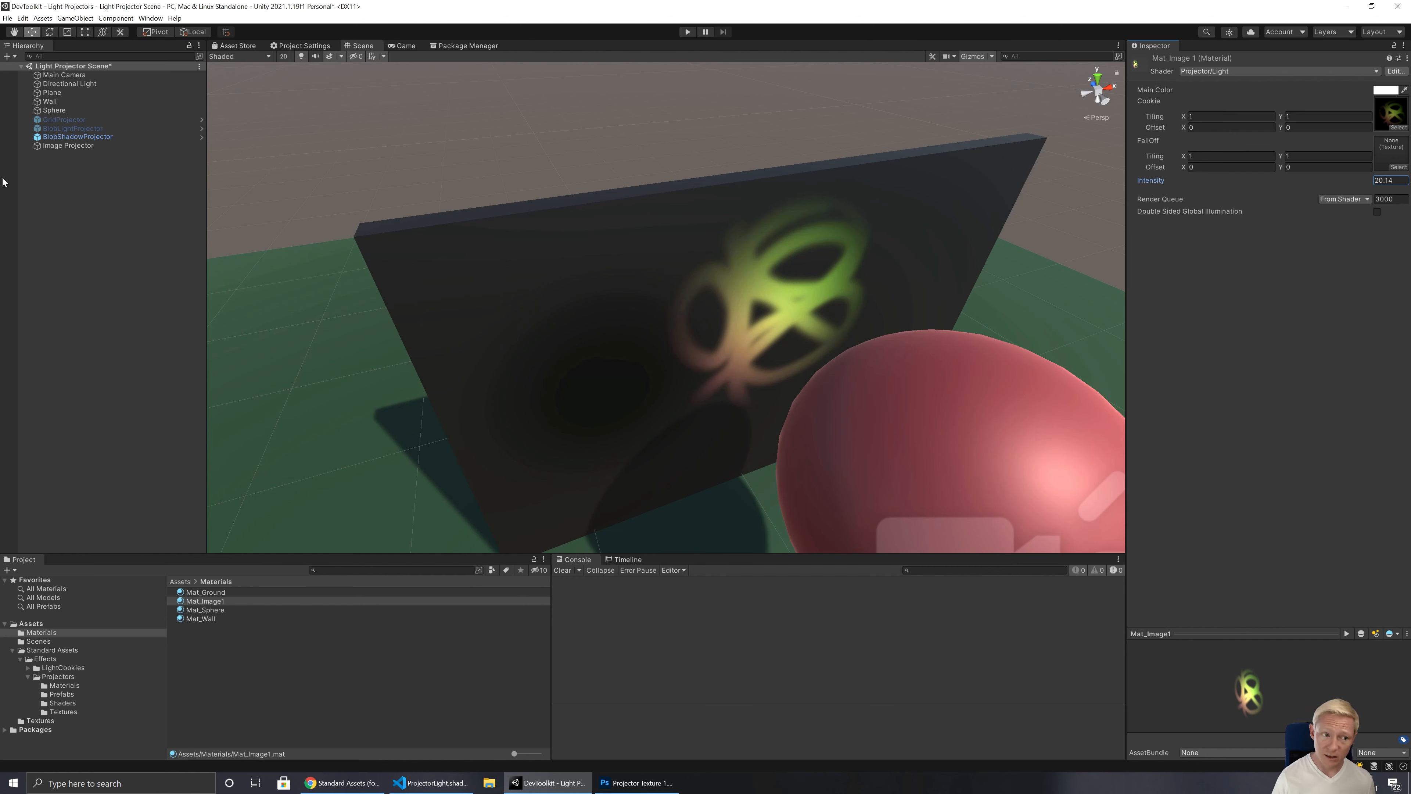
Step: Duplicate the Image Projector and move the copy along the X axis to 0.448
{"action": "left_click", "coordinate": [68, 145]}
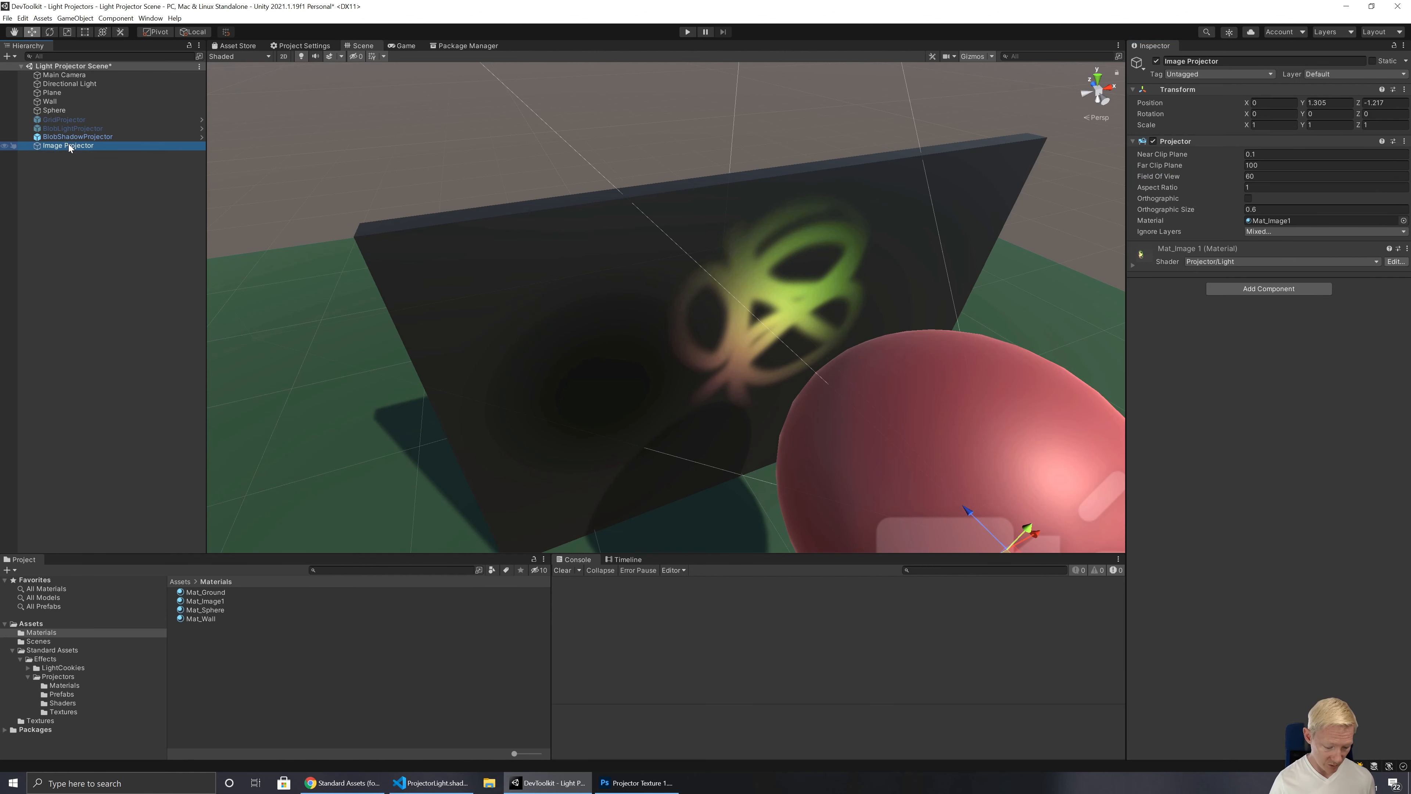
{"action": "key", "text": "ctrl+d"}
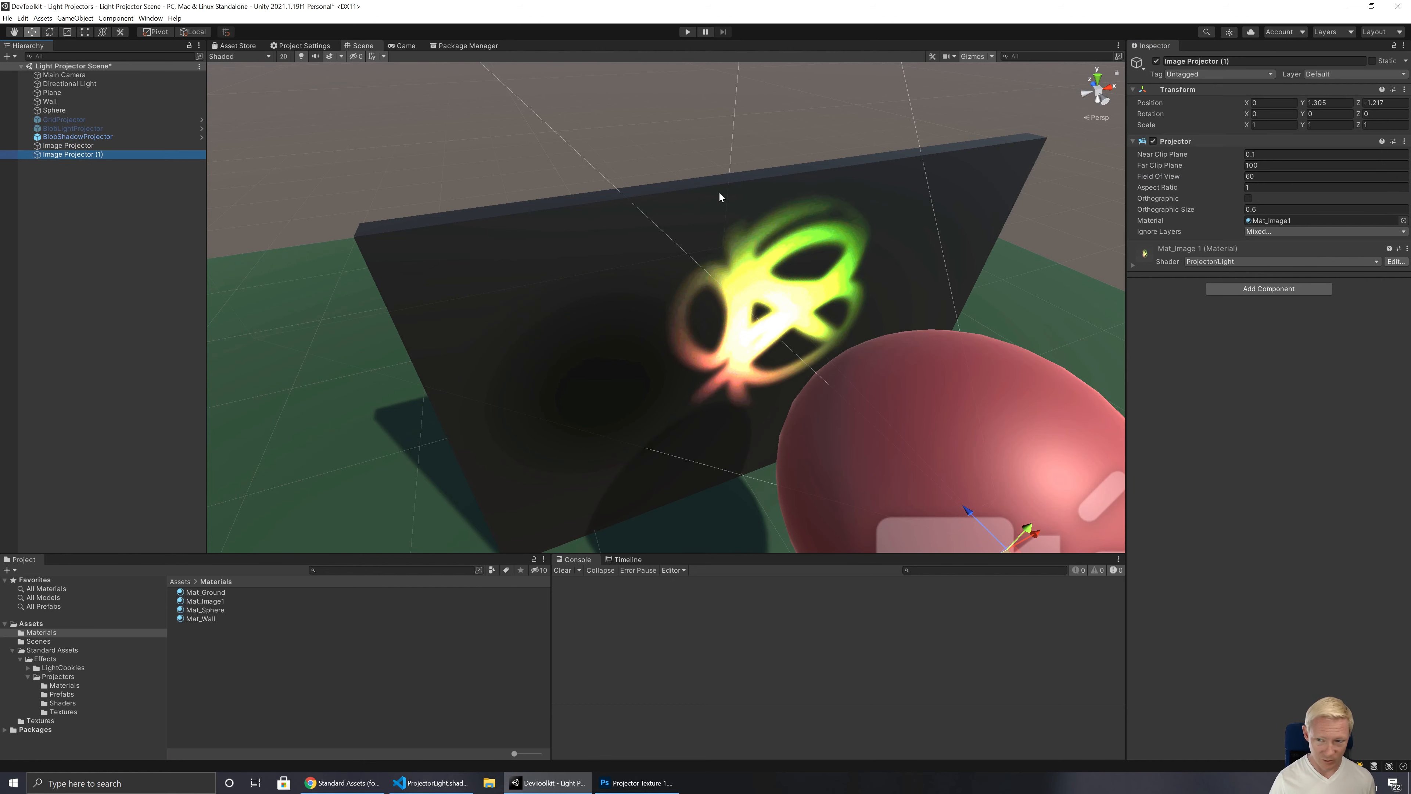
{"action": "right_click_drag", "start_coordinate": [762, 336], "coordinate": [812, 374]}
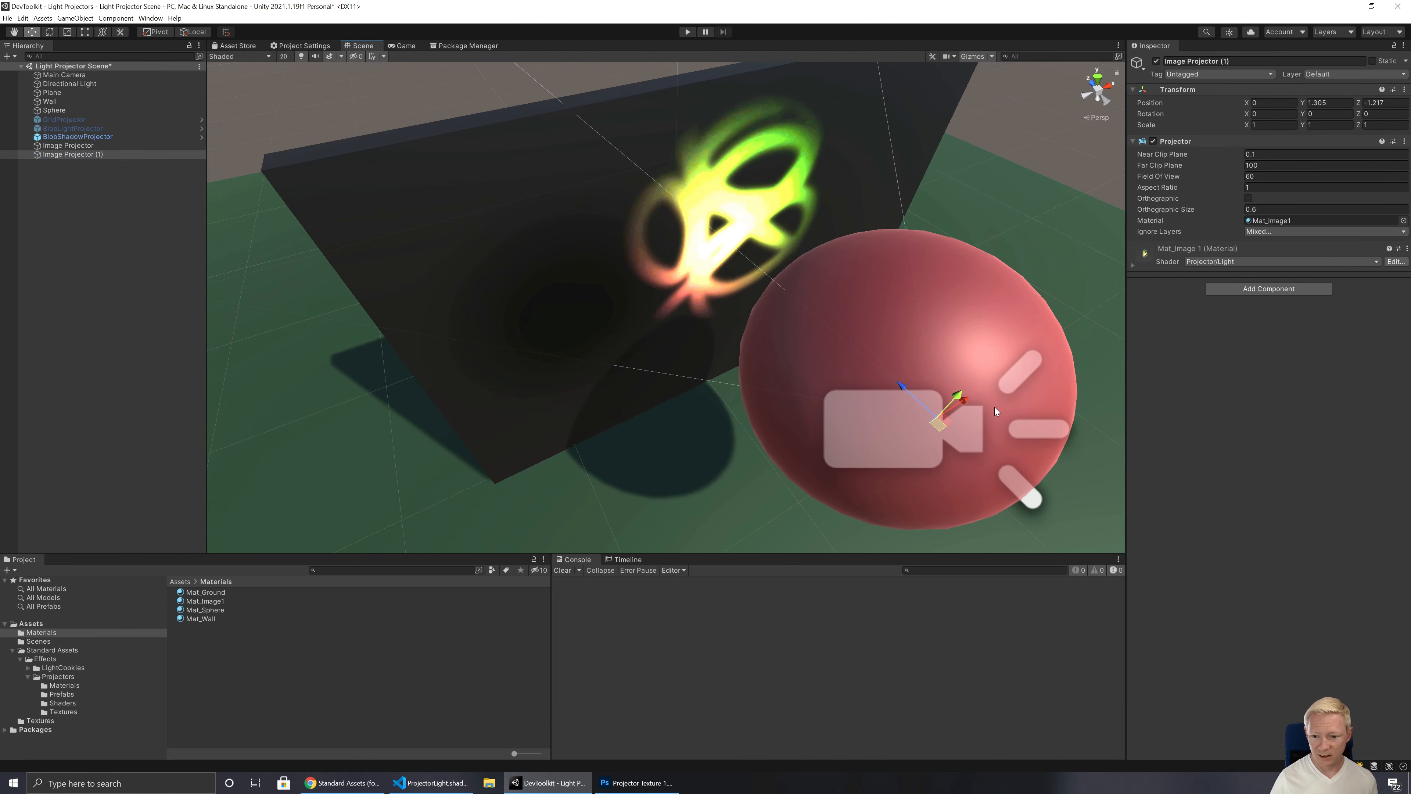
{"action": "left_click_drag", "start_coordinate": [967, 408], "coordinate": [1079, 376]}
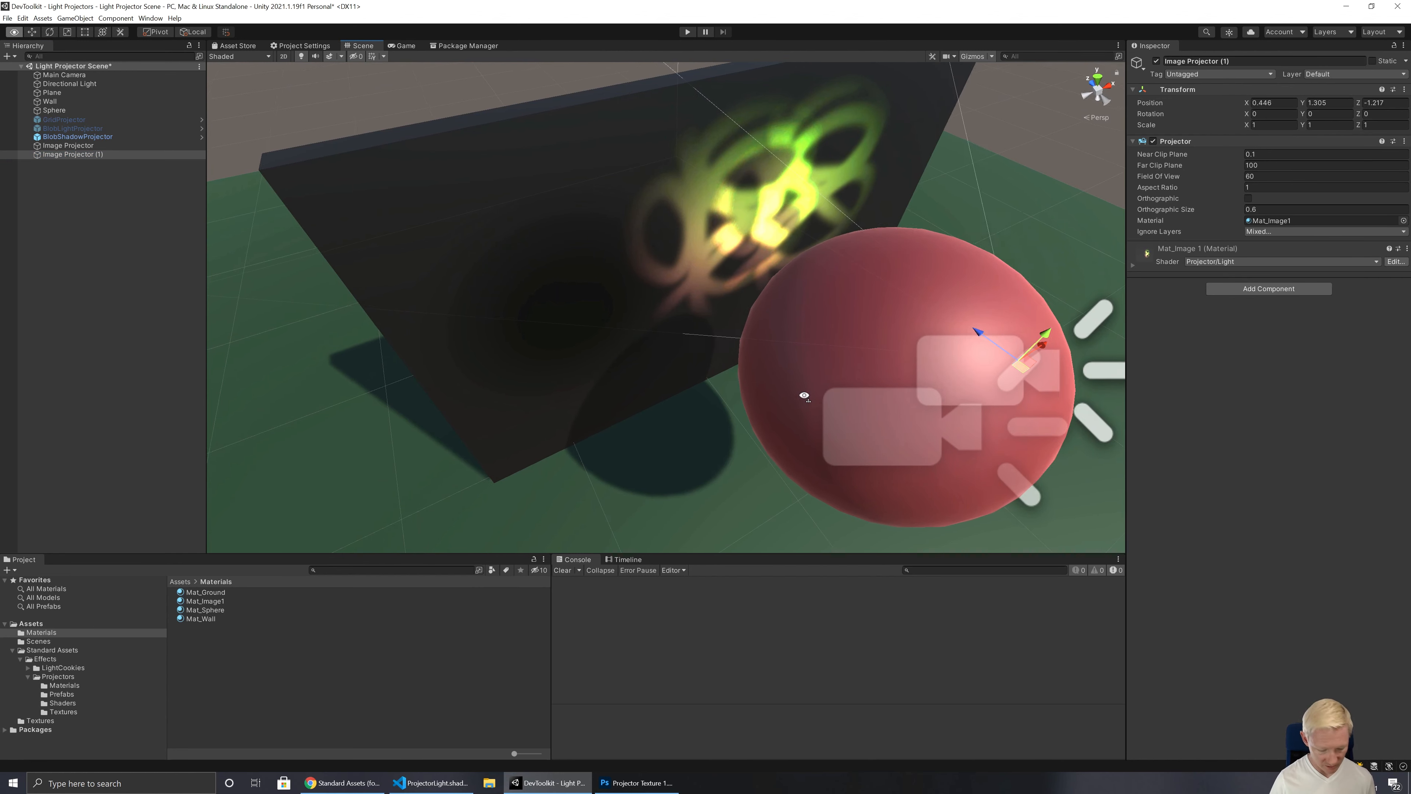
Step: Lower the original Image Projector slightly so its image is offset vertically from the duplicate's on the wall
{"action": "right_click_drag", "start_coordinate": [804, 393], "coordinate": [605, 333]}
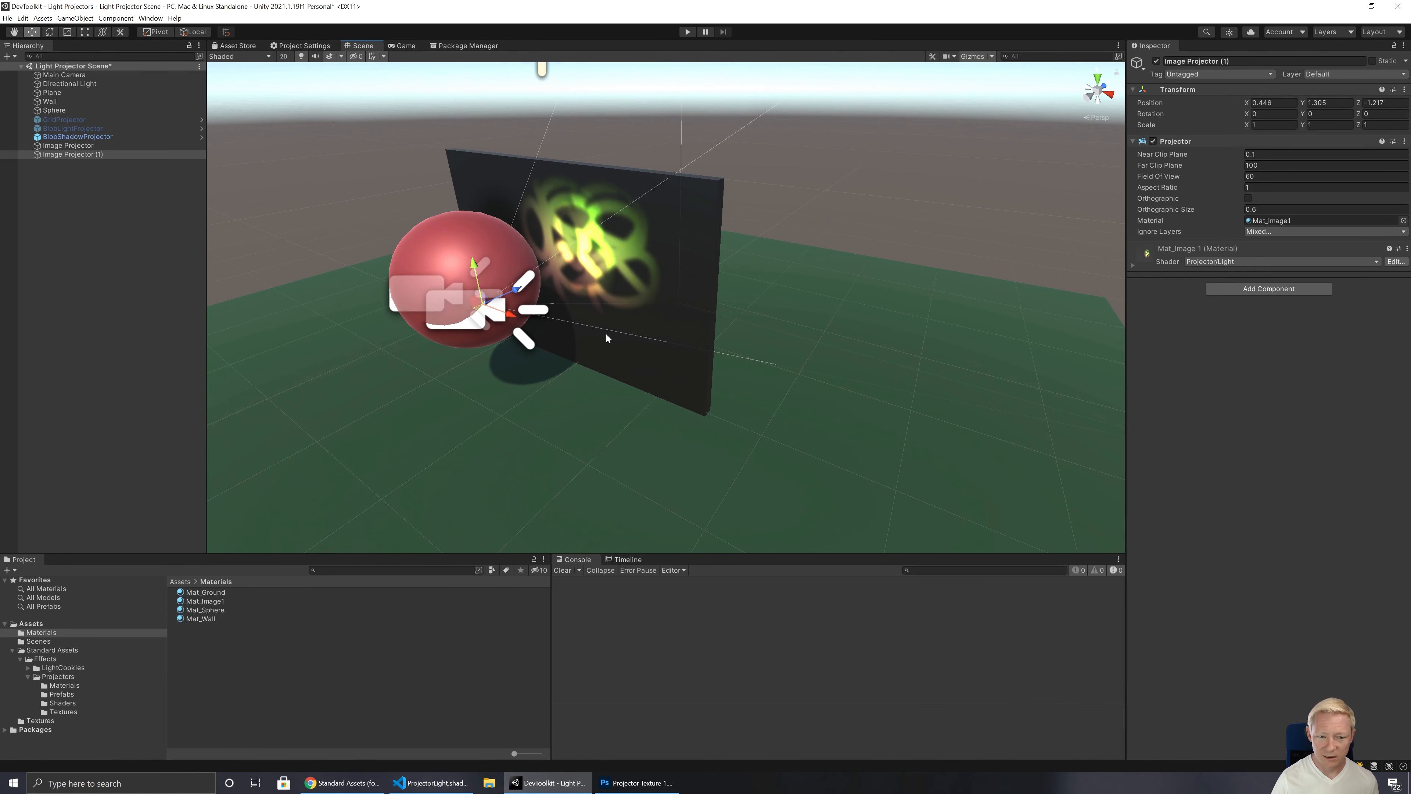
{"action": "left_click", "coordinate": [446, 235]}
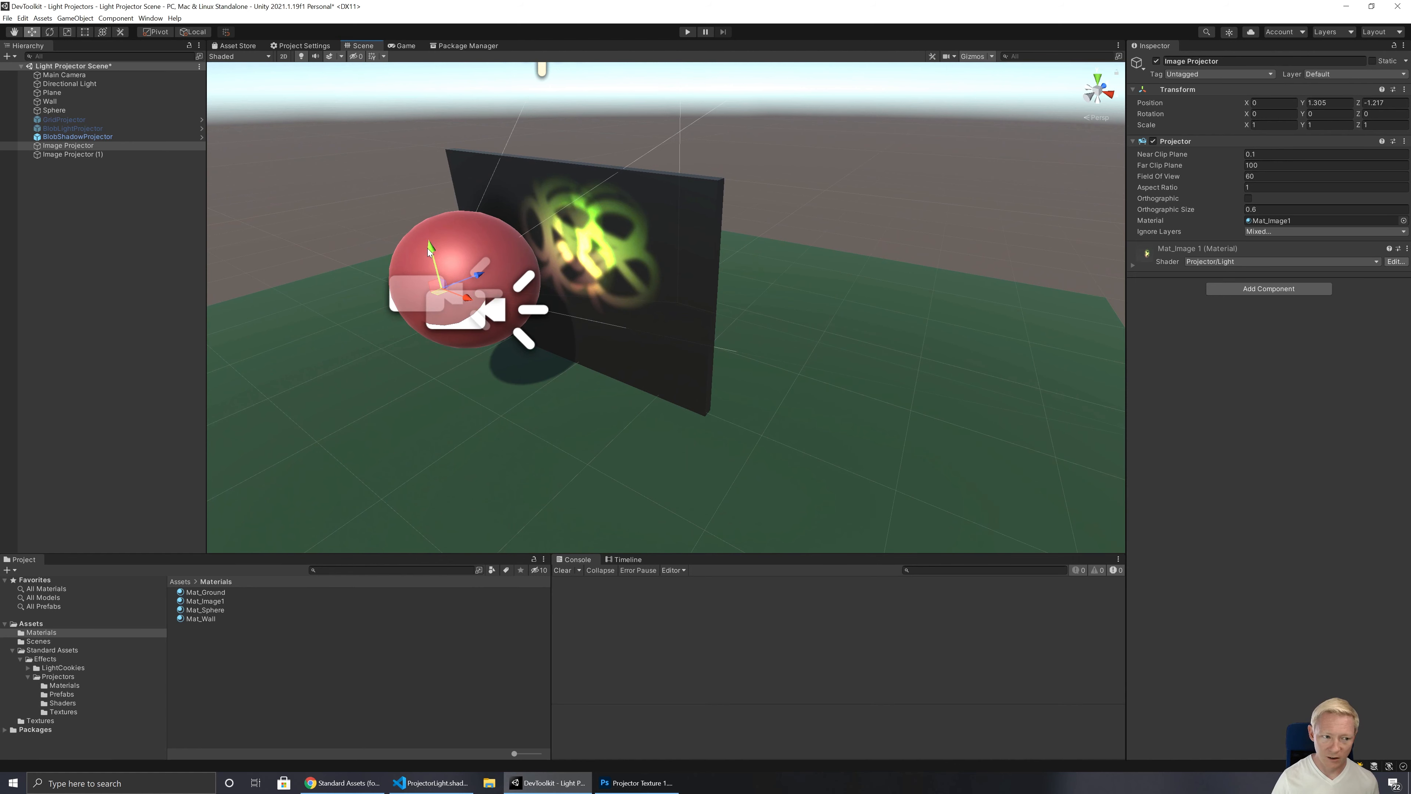
{"action": "left_click_drag", "start_coordinate": [430, 261], "coordinate": [473, 300]}
Step: Move the Sphere sideways clear of the image projectors, and shift the BlobShadowProjector to X -0.8501
{"action": "left_click", "coordinate": [54, 110]}
{"action": "left_click_drag", "start_coordinate": [506, 349], "coordinate": [633, 375]}
{"action": "left_click", "coordinate": [111, 136]}
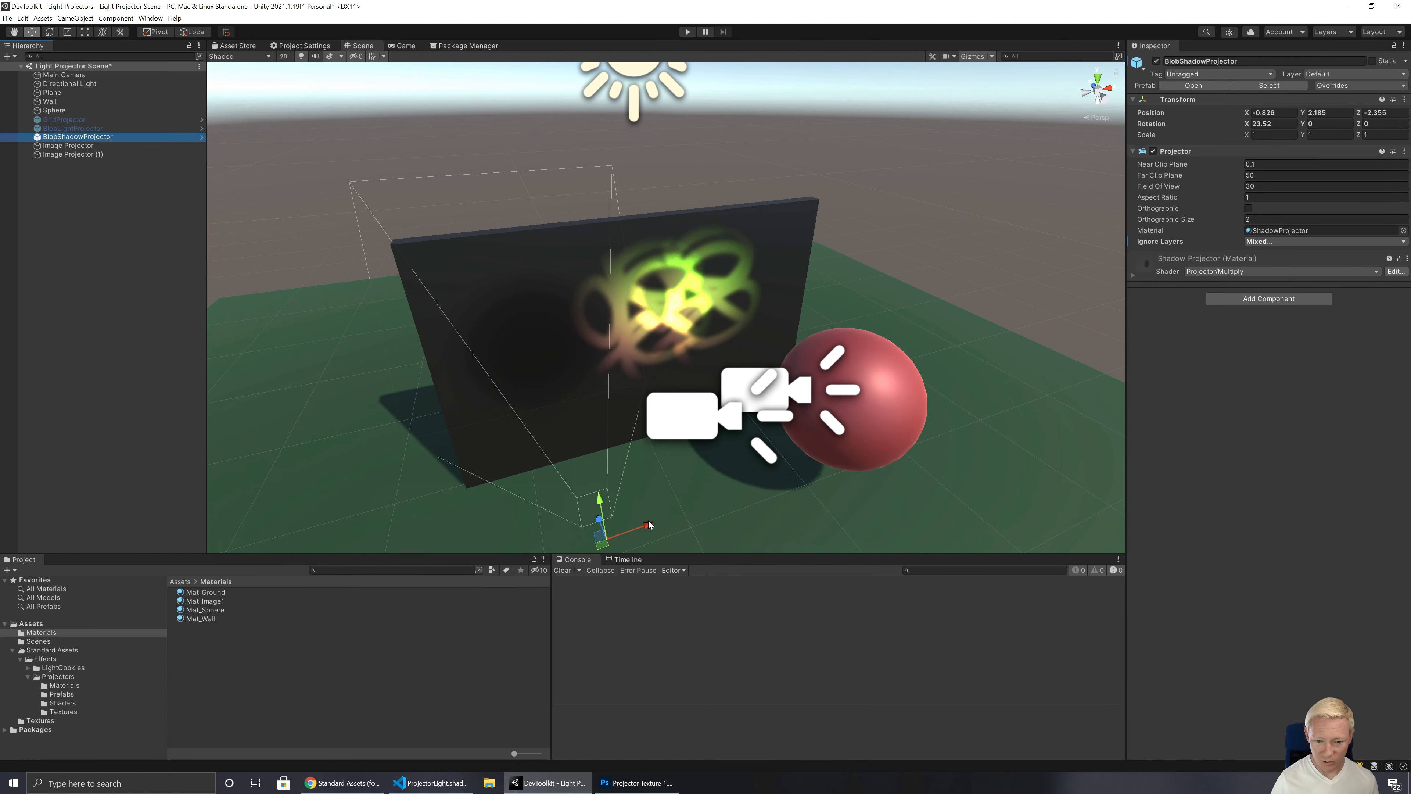
{"action": "left_click_drag", "start_coordinate": [649, 524], "coordinate": [597, 398]}
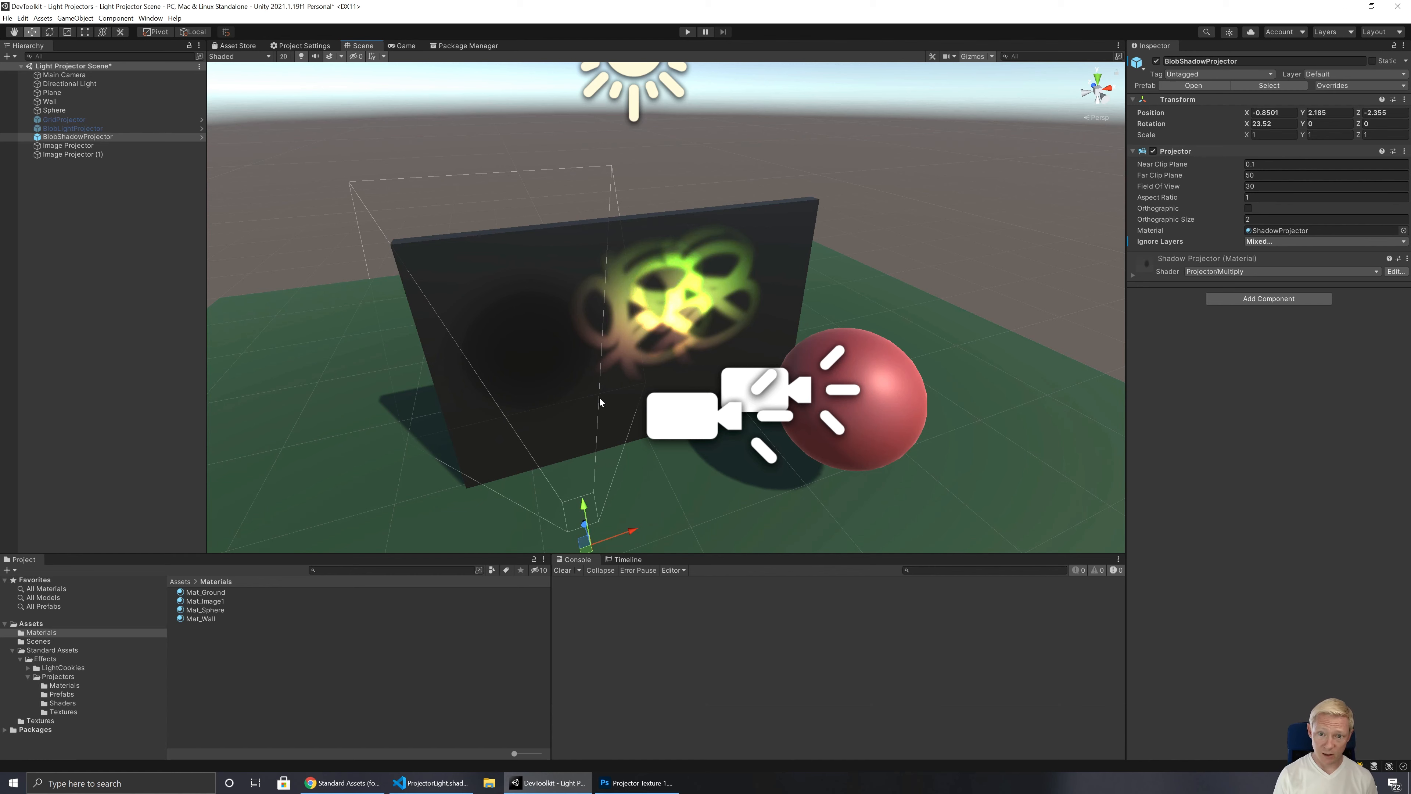
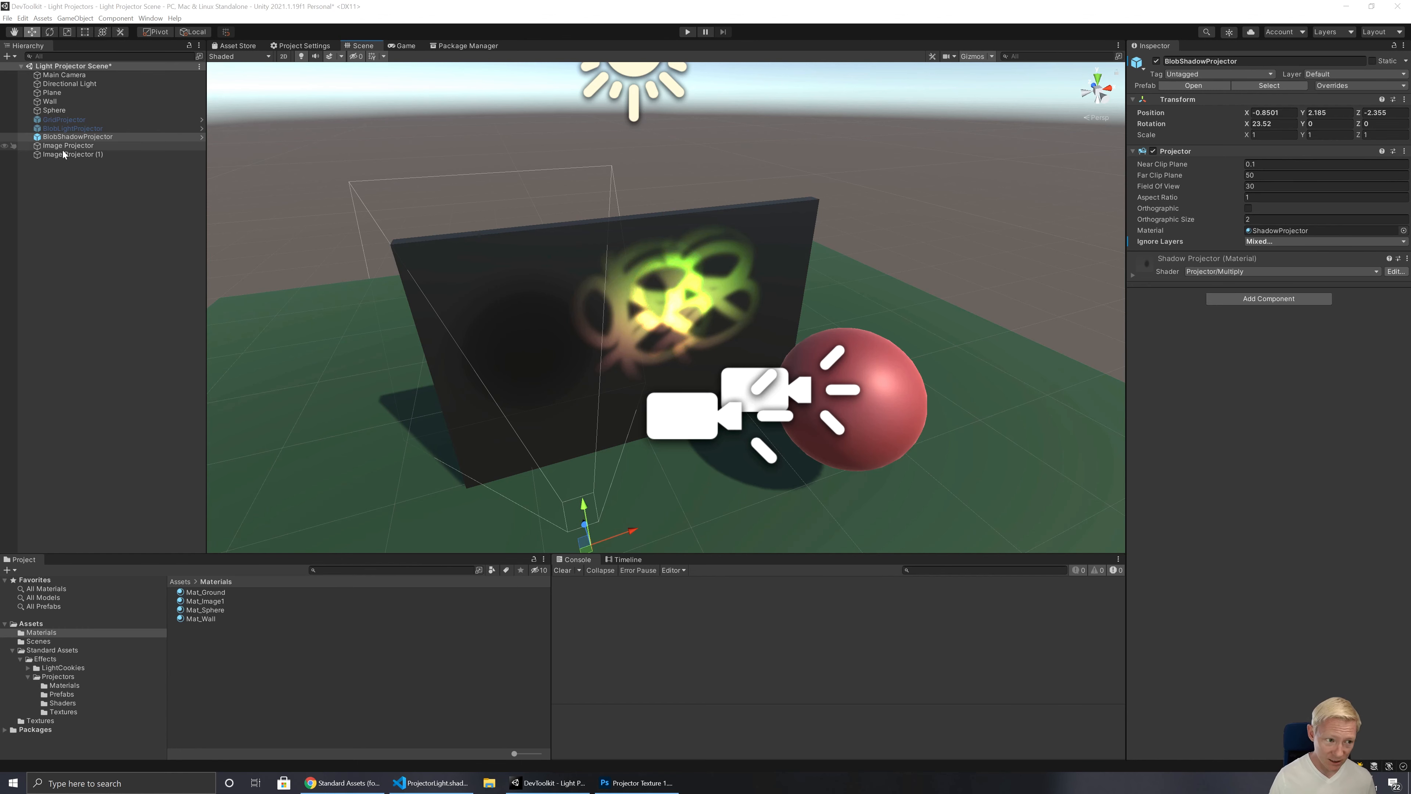
Step: Temporarily enable the GridProjector to check its projection around the wall, and disable it again
{"action": "left_click", "coordinate": [205, 602]}
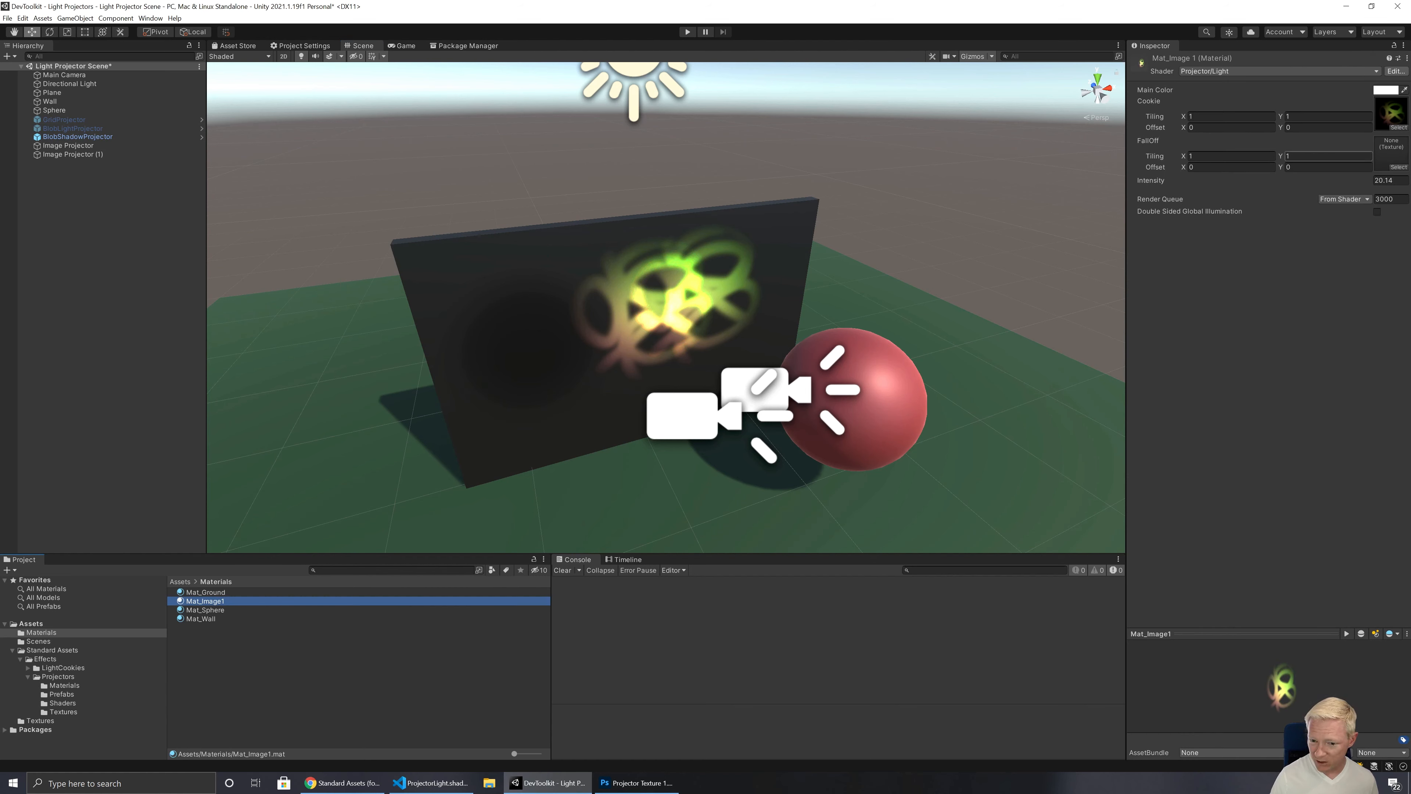
{"action": "left_click", "coordinate": [64, 119]}
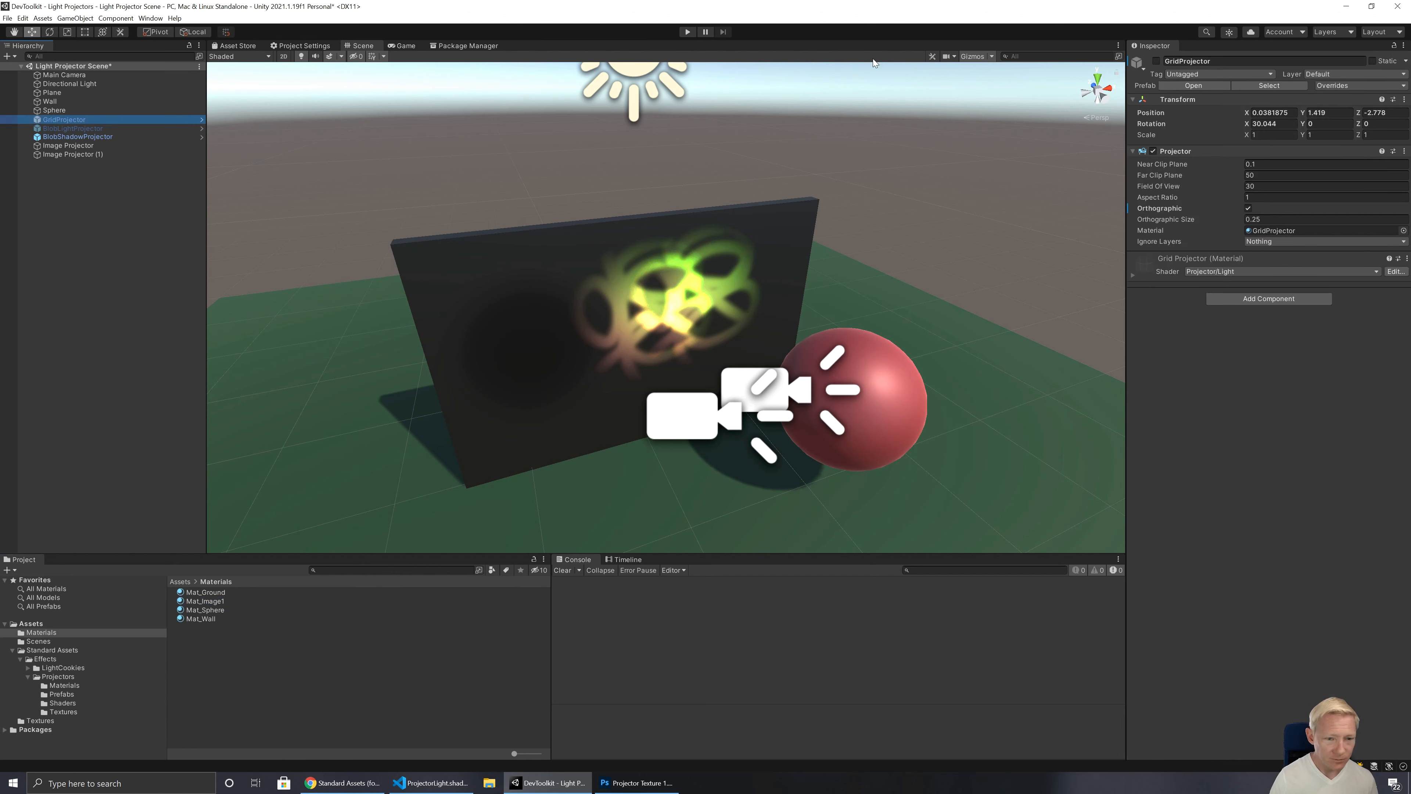
{"action": "left_click", "coordinate": [1156, 61]}
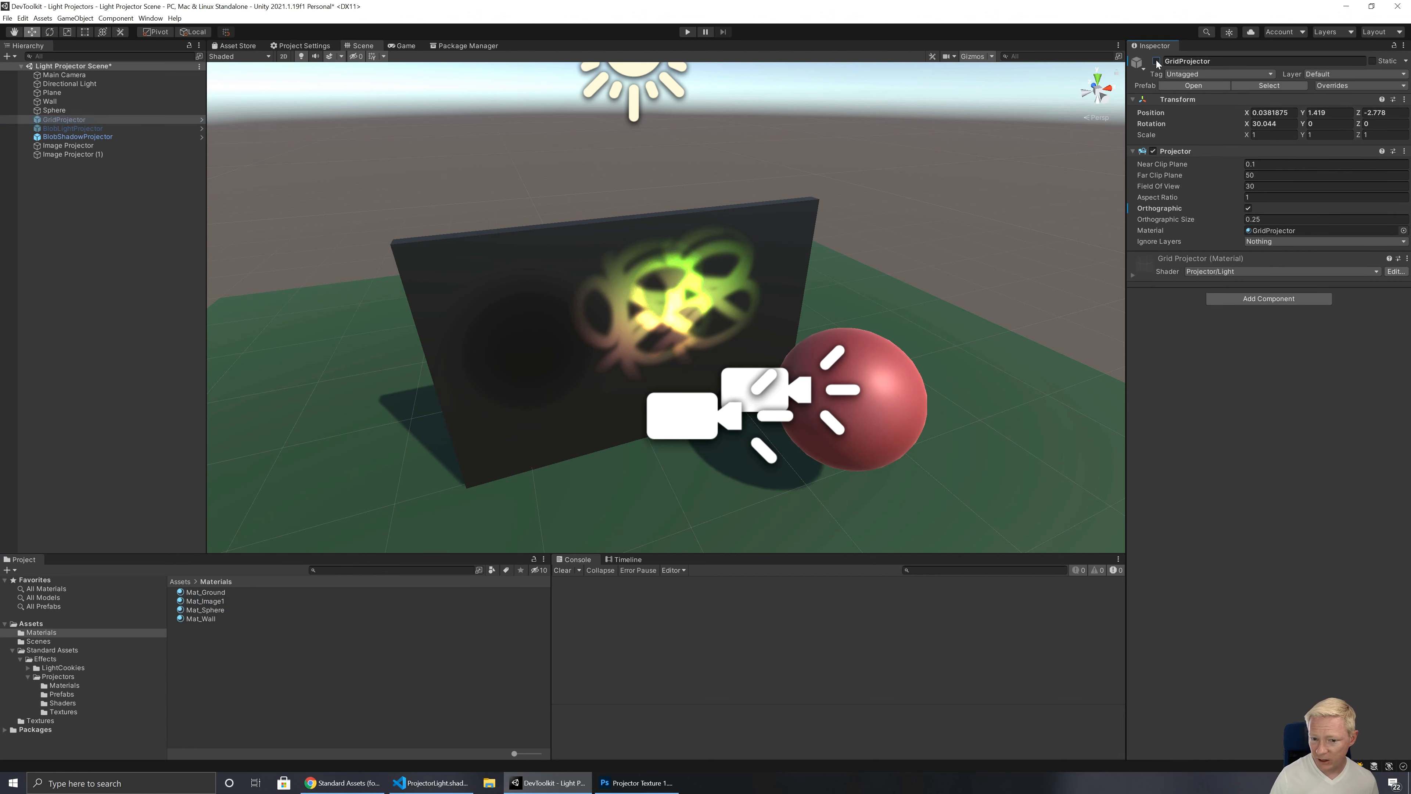
{"action": "right_click_drag", "start_coordinate": [694, 252], "coordinate": [773, 300]}
{"action": "key", "text": "s"}
{"action": "left_click", "coordinate": [1156, 61]}
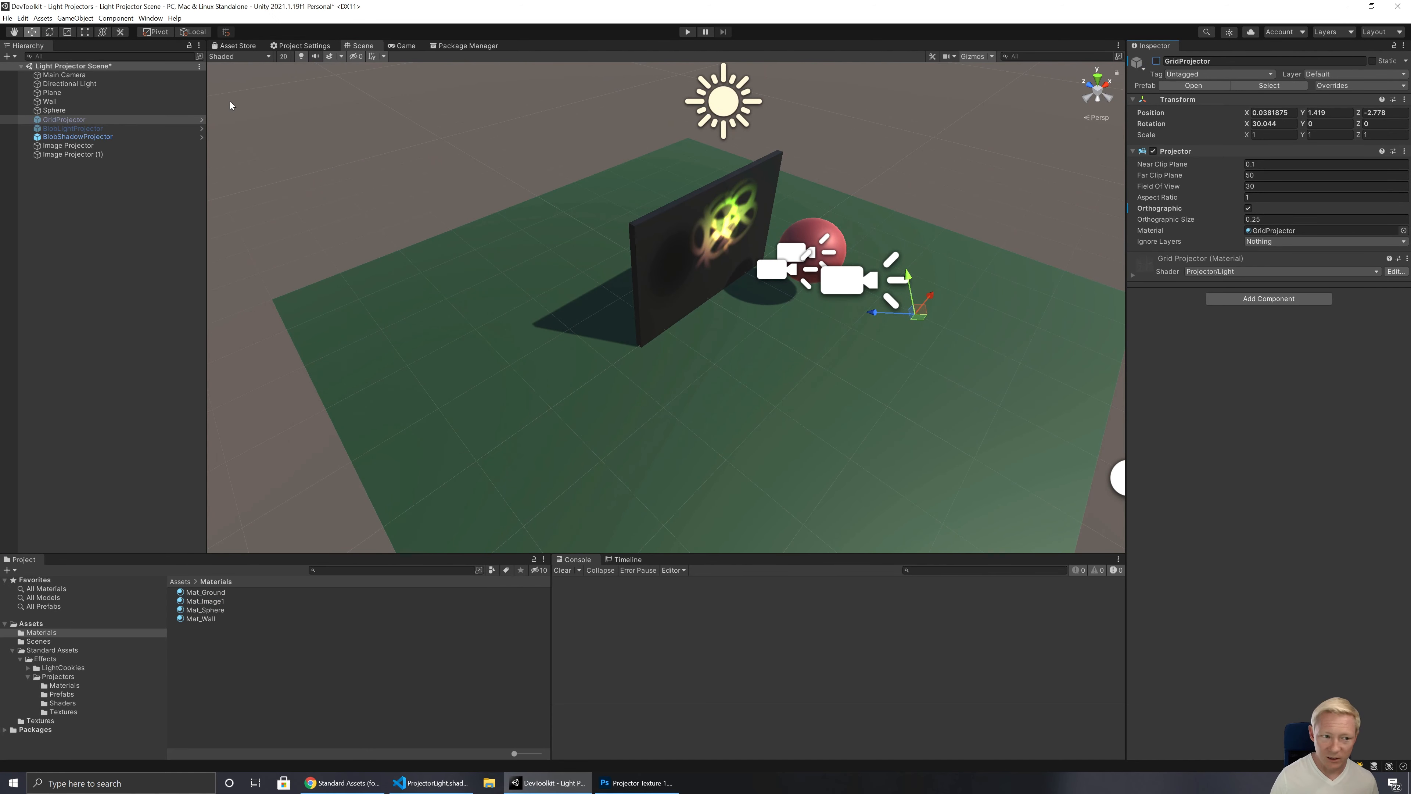
Step: Enable the BlobLightProjector and set its X rotation to 90 so that it points straight down at the ground
{"action": "left_click", "coordinate": [52, 130]}
{"action": "left_click", "coordinate": [1156, 60]}
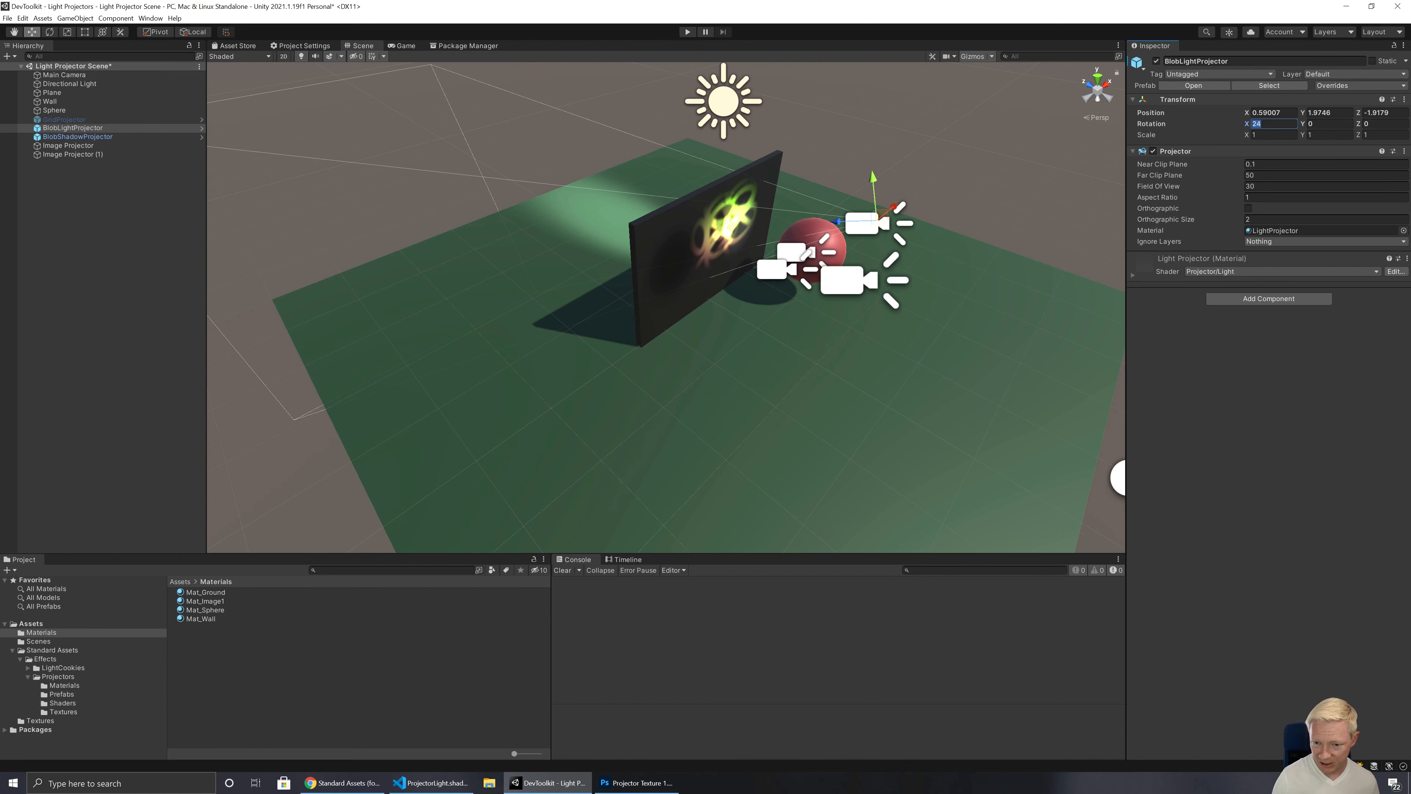
{"action": "type", "text": "90"}
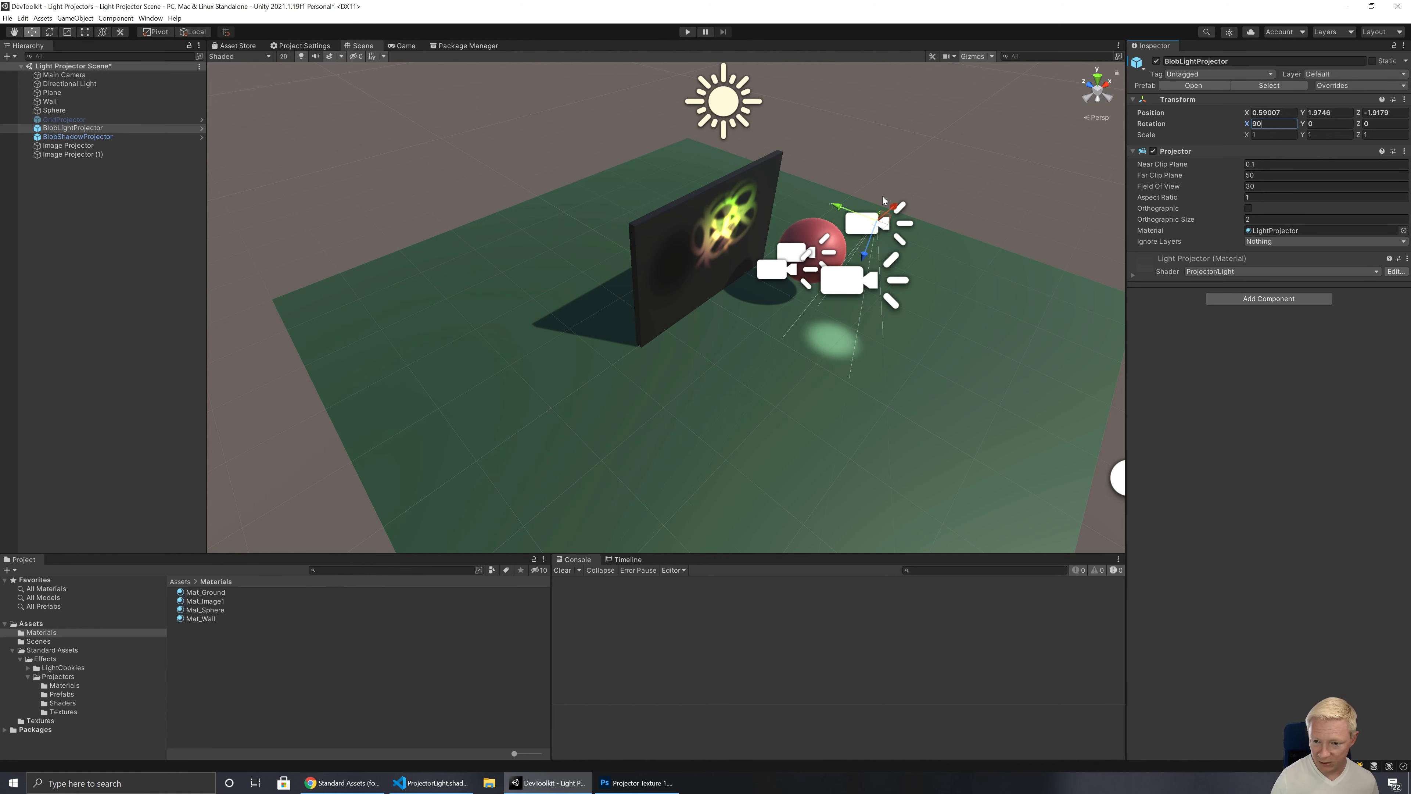
{"action": "left_click_drag", "start_coordinate": [889, 256], "coordinate": [718, 279], "text": "alt"}
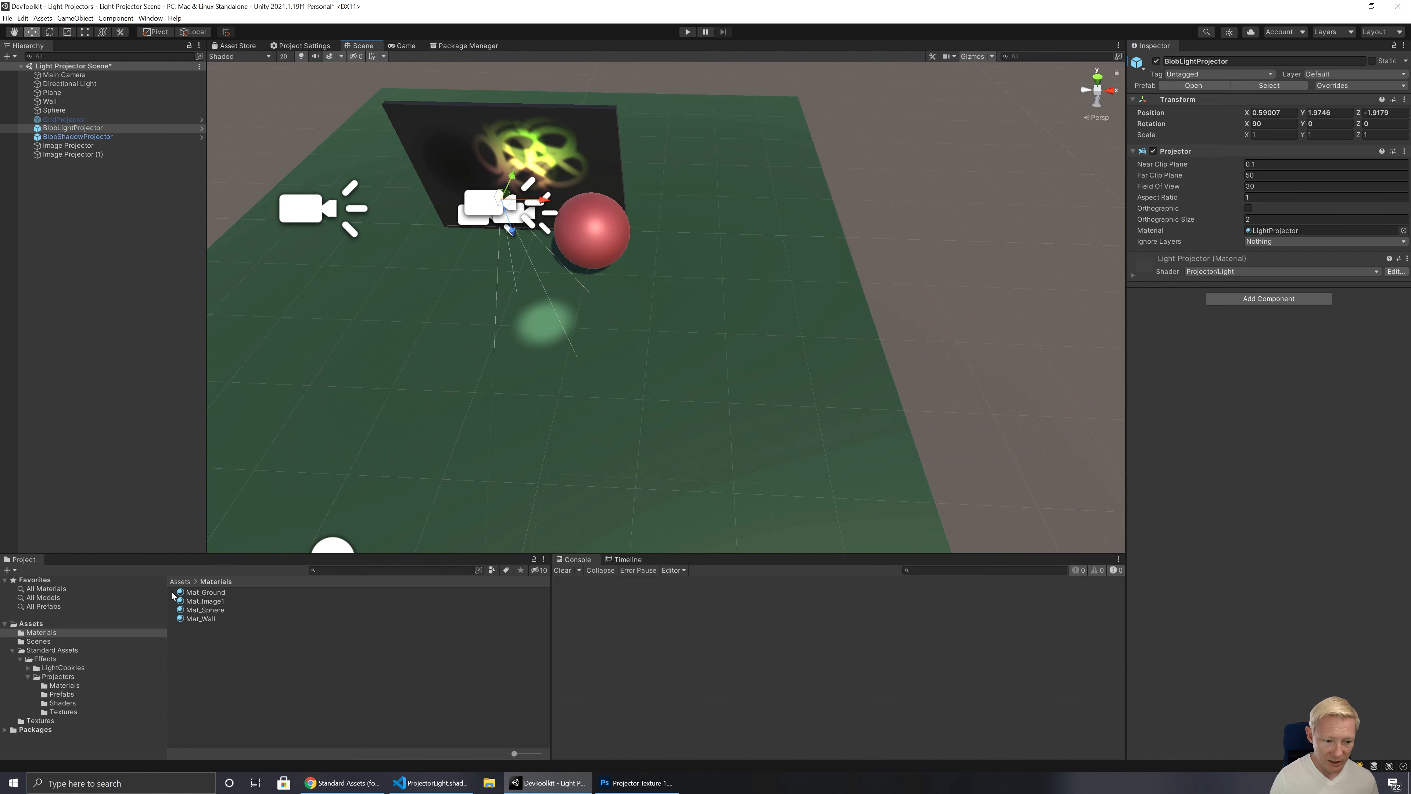
Step: Remove the FallOff texture from the BlobLightProjector's LightProjector material to compare the light spot, and undo the removal
{"action": "left_click", "coordinate": [1299, 230]}
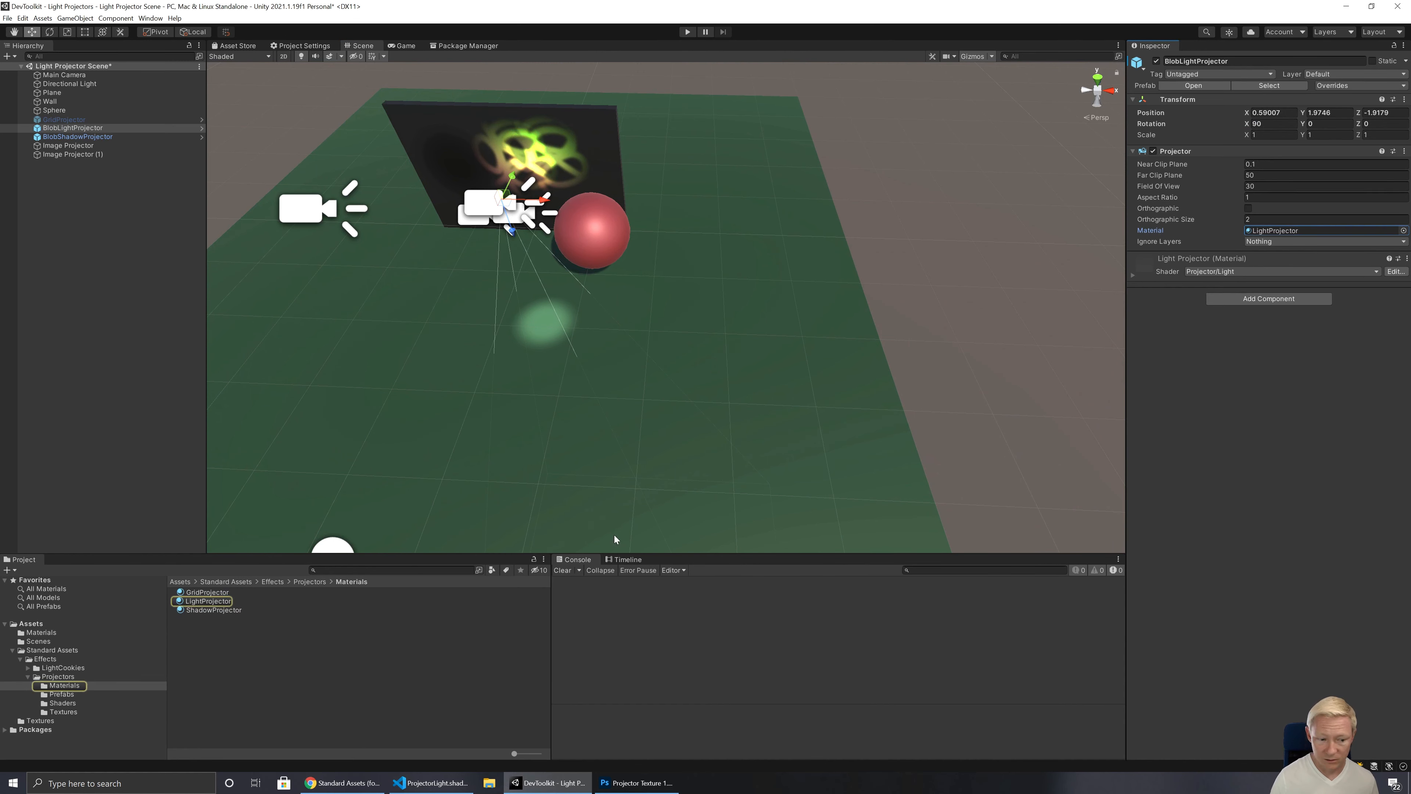
{"action": "left_click", "coordinate": [209, 602]}
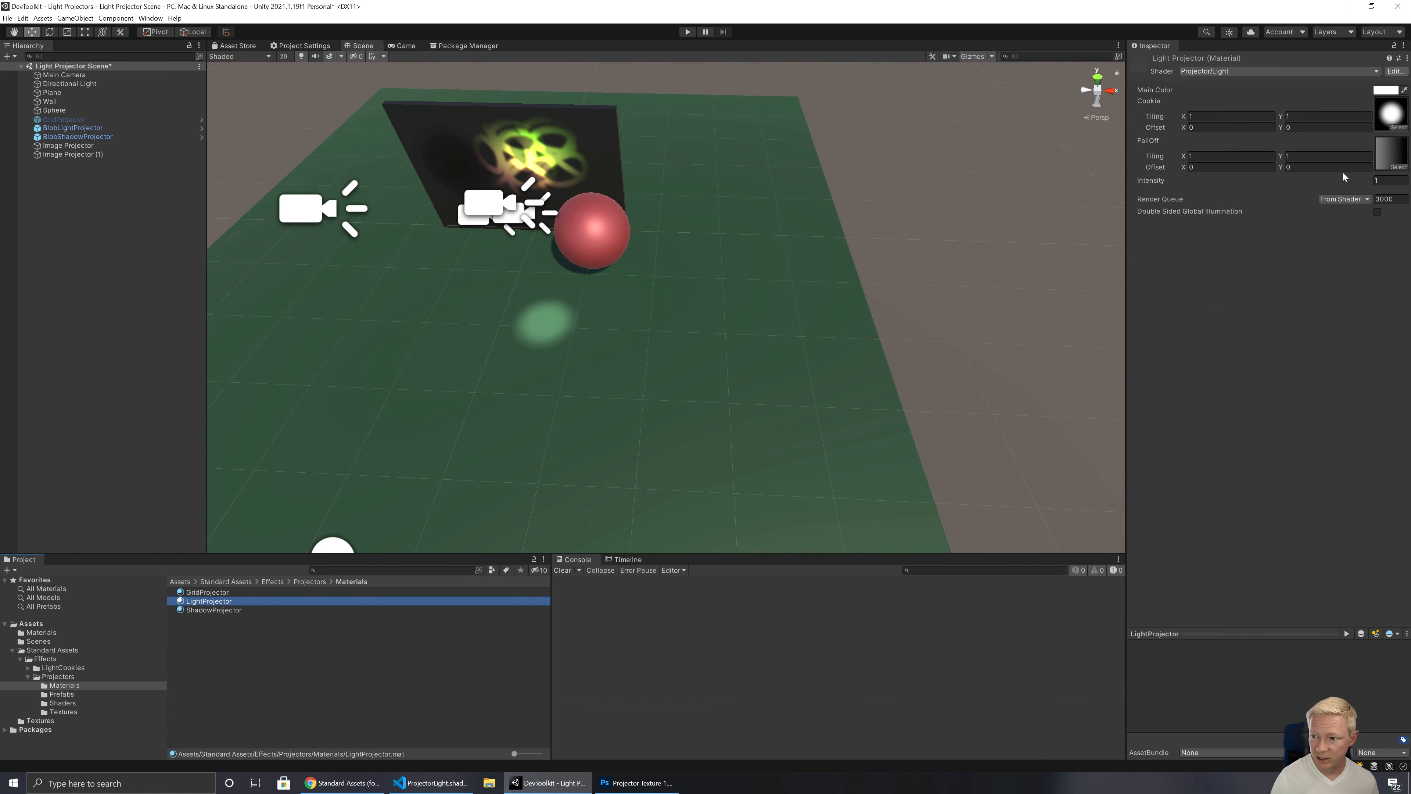
{"action": "left_click", "coordinate": [1392, 154]}
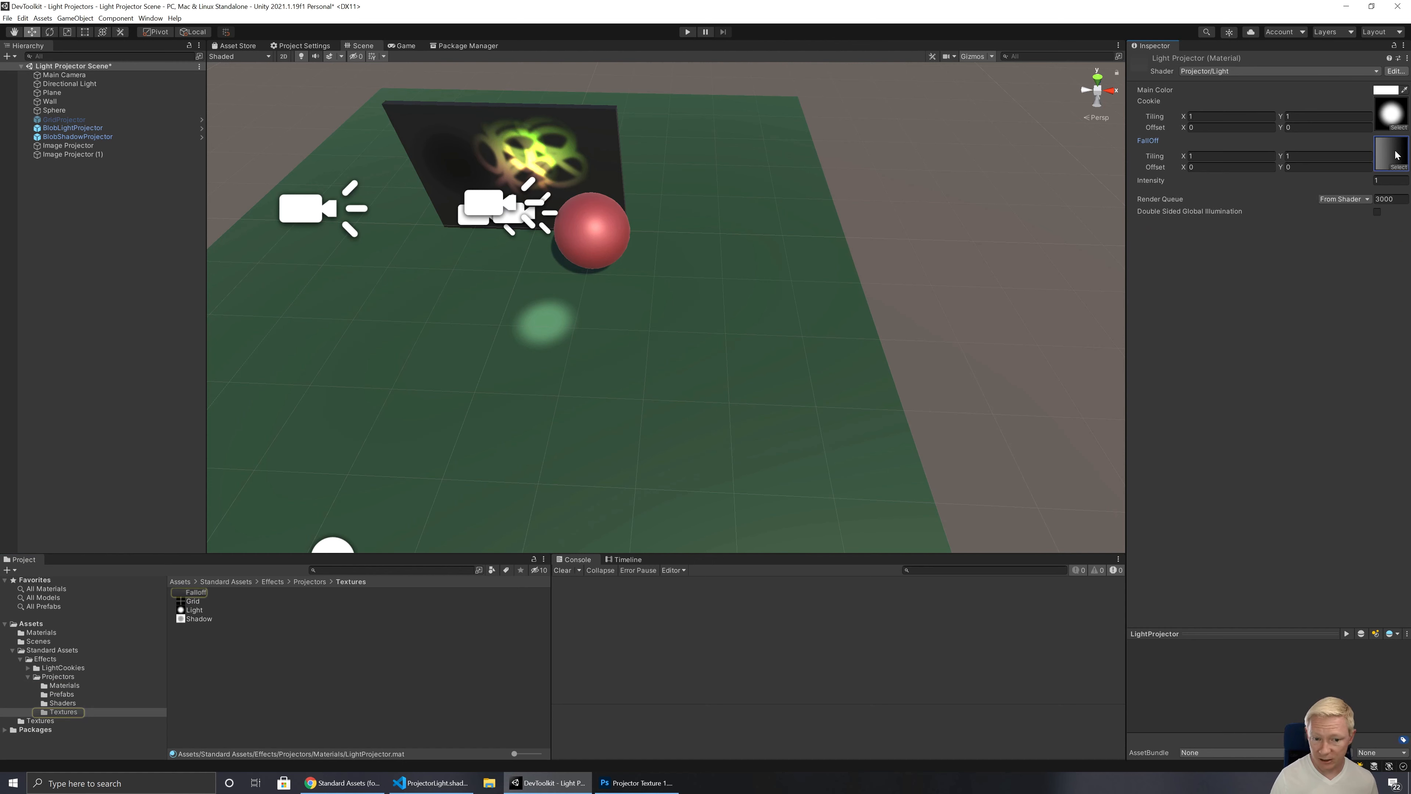
{"action": "key", "text": "Delete"}
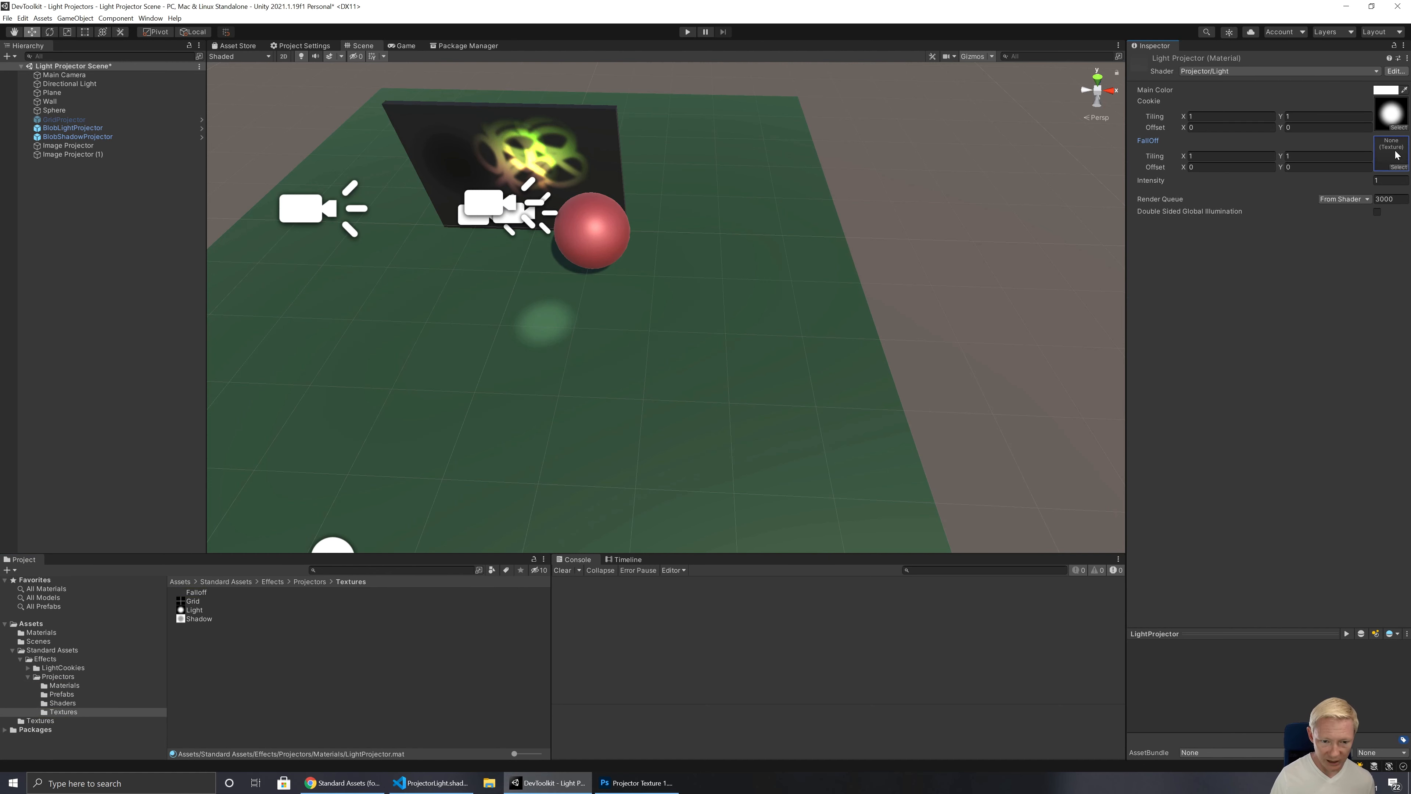
{"action": "key", "text": "ctrl+z"}
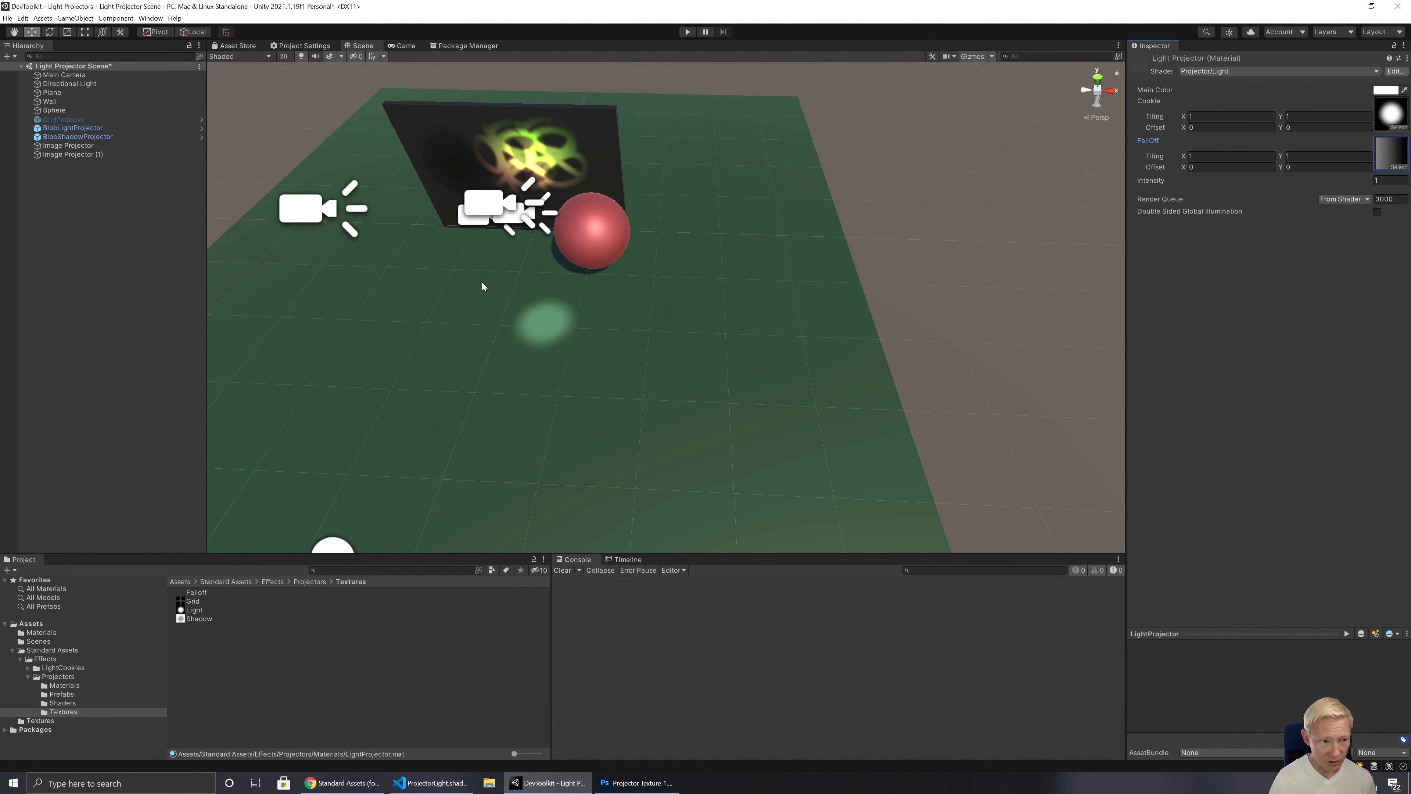
Step: Raise the BlobLightProjector to a Y position of 20 (2+18)
{"action": "left_click", "coordinate": [75, 129]}
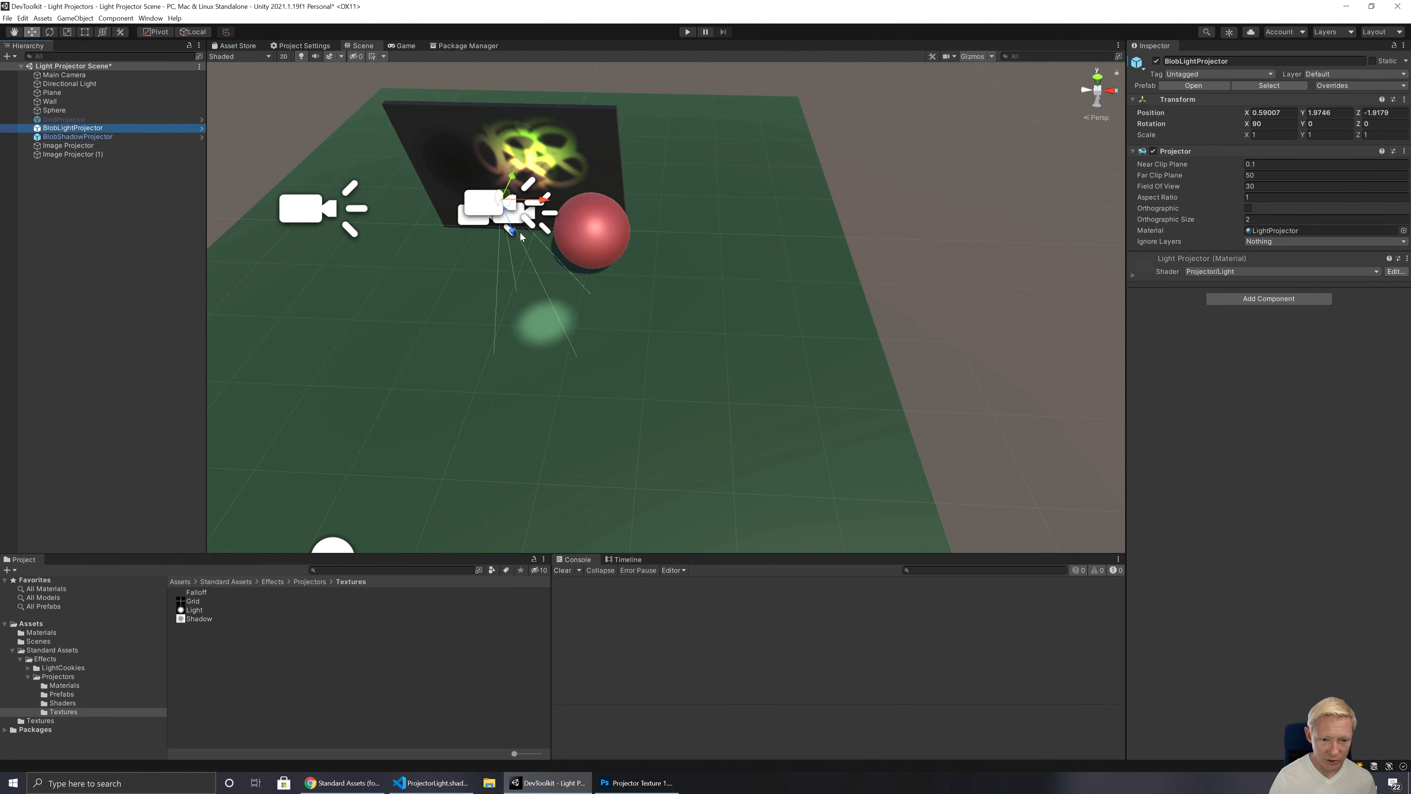
{"action": "left_click", "coordinate": [1329, 113]}
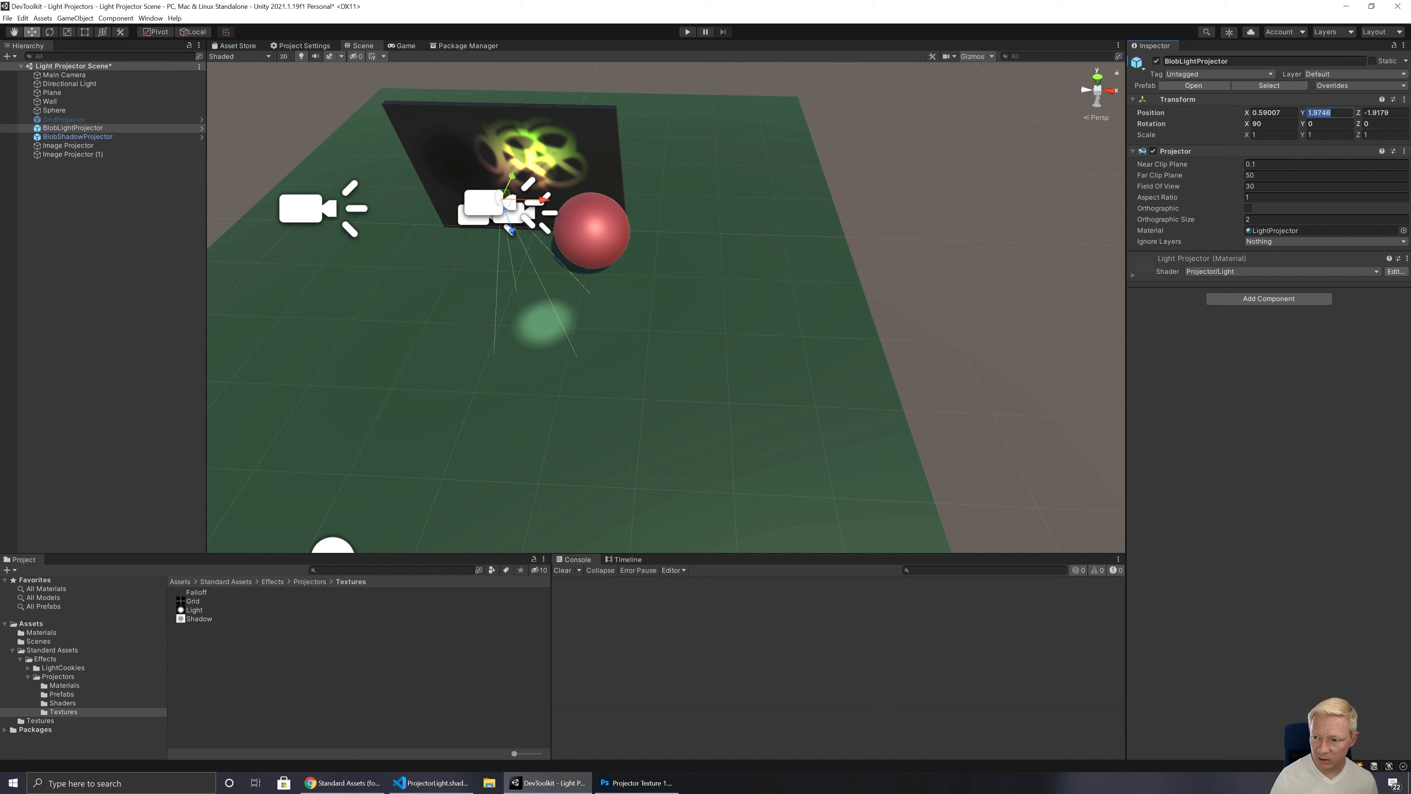
{"action": "type", "text": "2"}
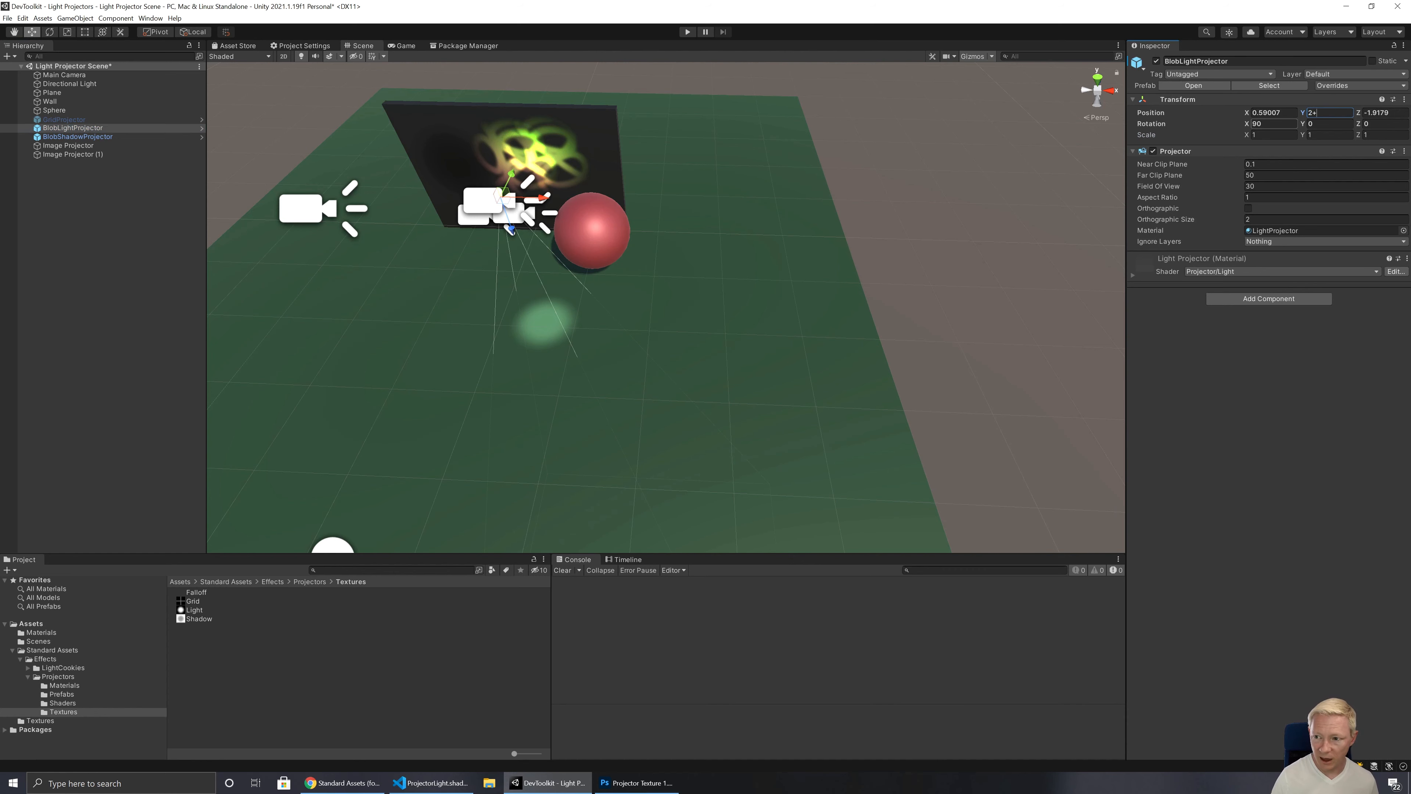
{"action": "type", "text": "+18"}
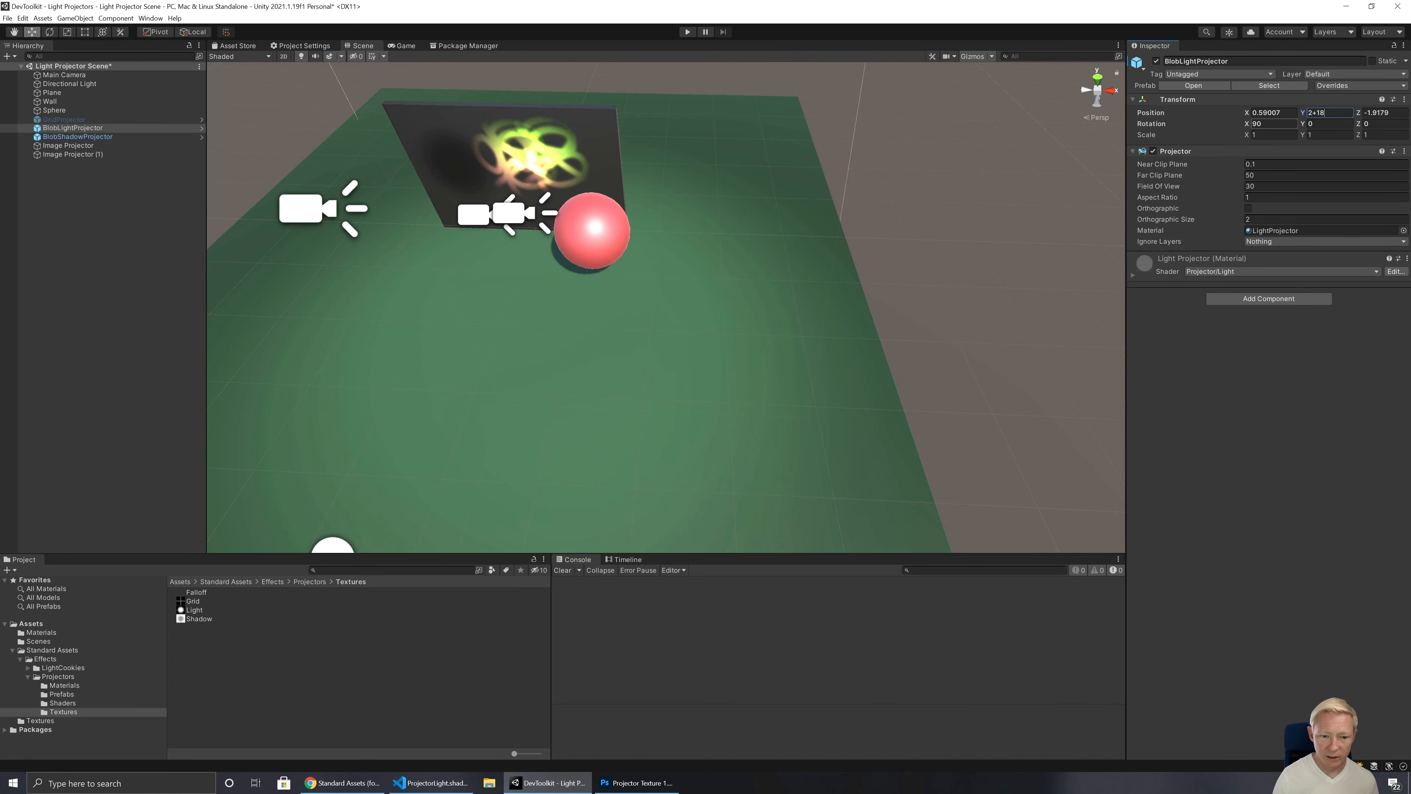
{"action": "key", "text": "Return"}
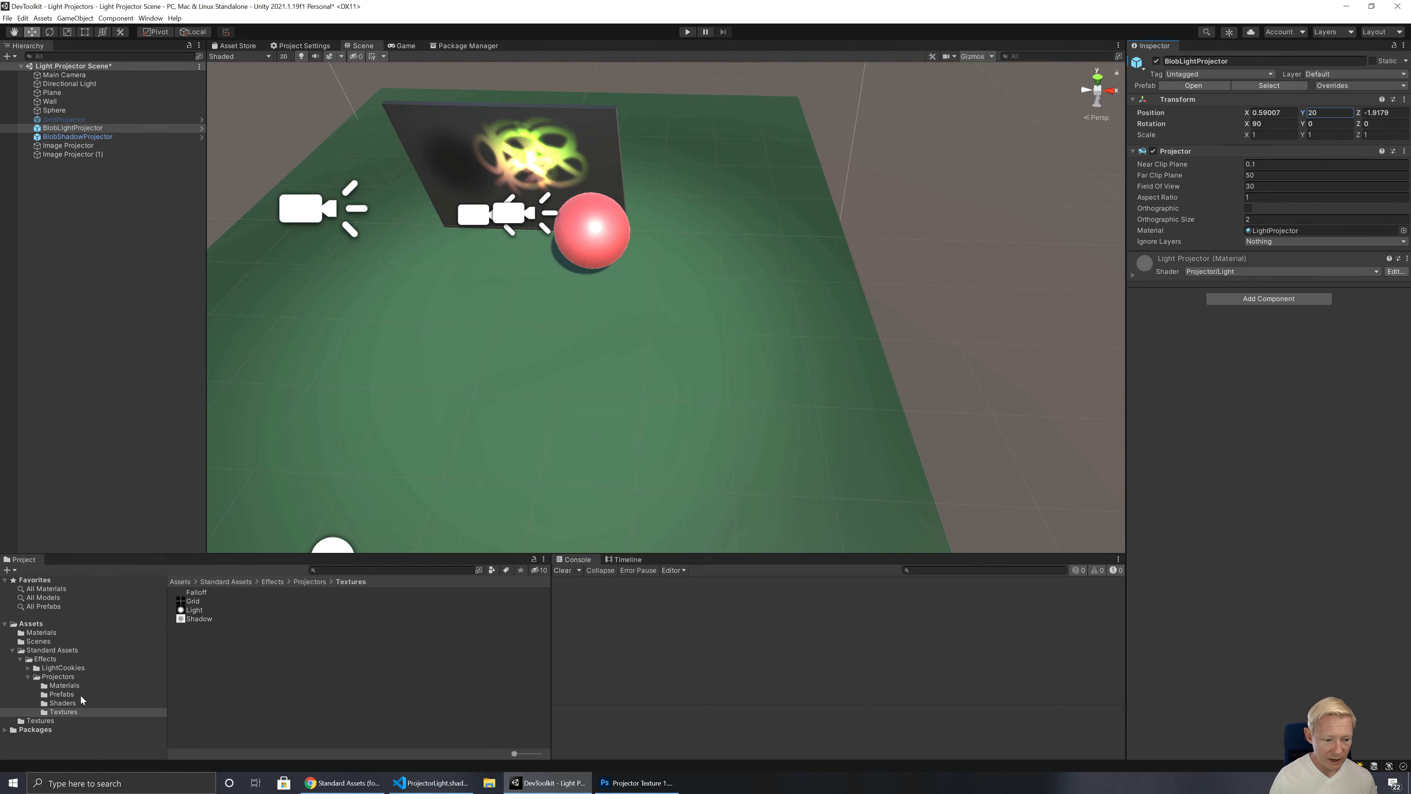
Step: Test the LightProjector material without its FallOff texture while the projector is raised, and undo the removal
{"action": "left_click", "coordinate": [65, 685]}
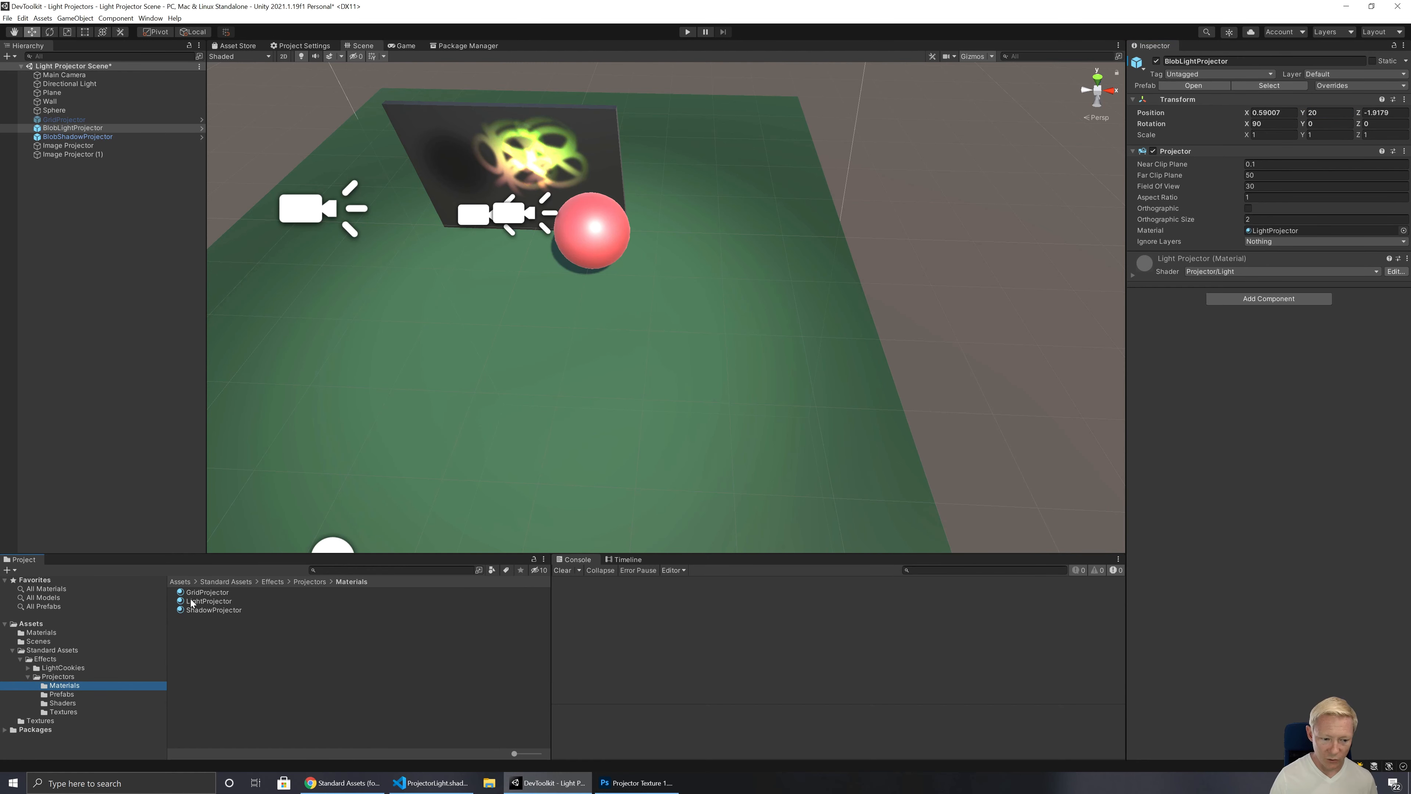
{"action": "left_click", "coordinate": [192, 601]}
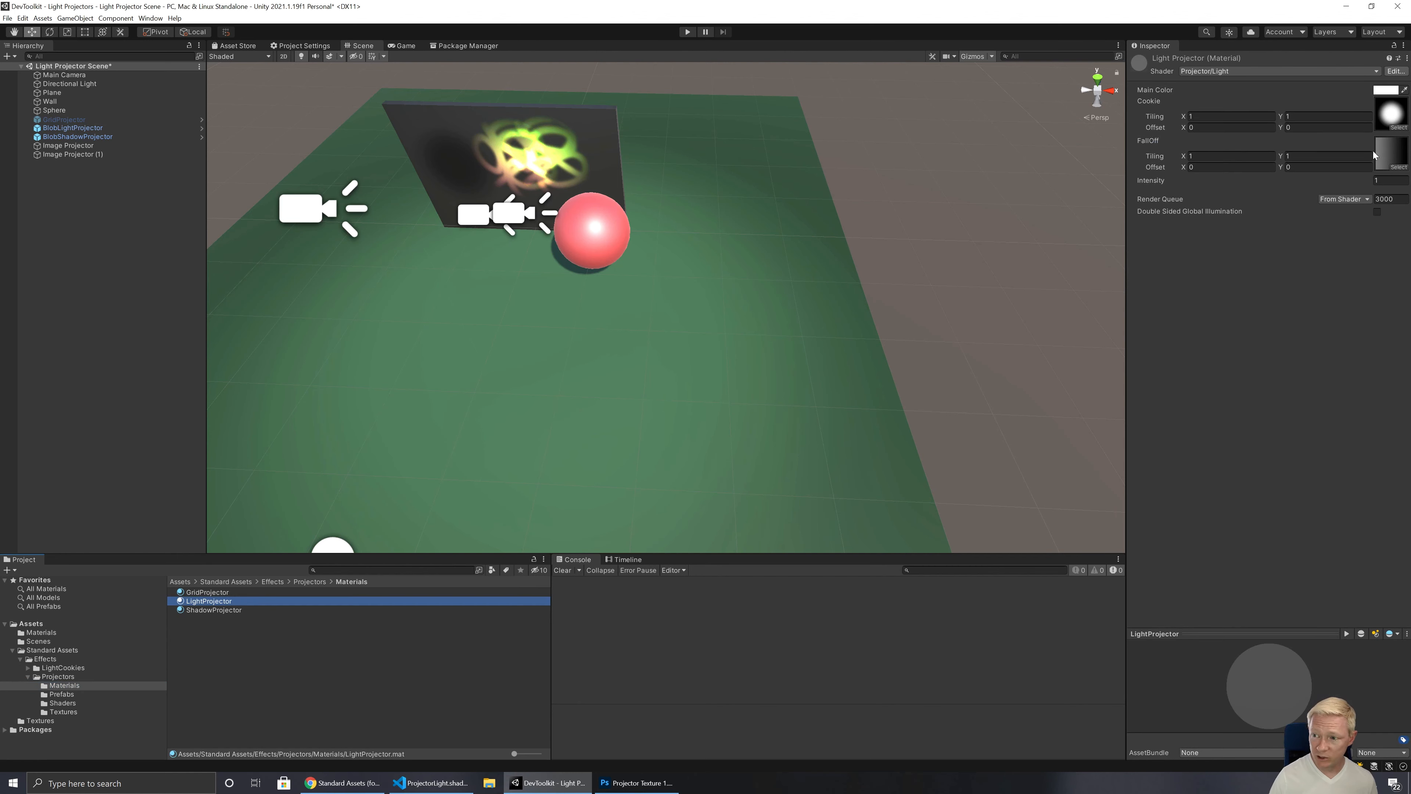
{"action": "left_click", "coordinate": [1375, 155]}
{"action": "key", "text": "Delete"}
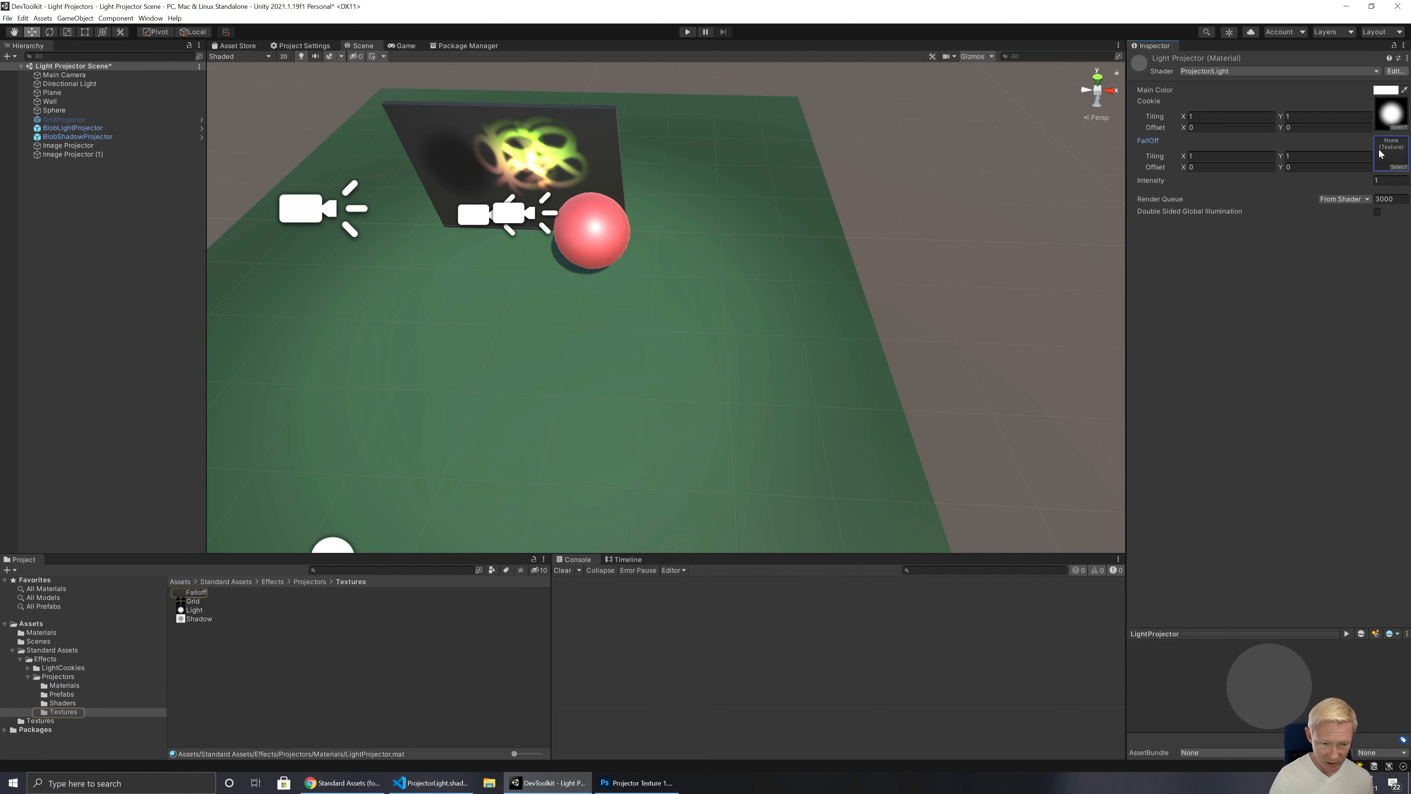
{"action": "key", "text": "ctrl+z"}
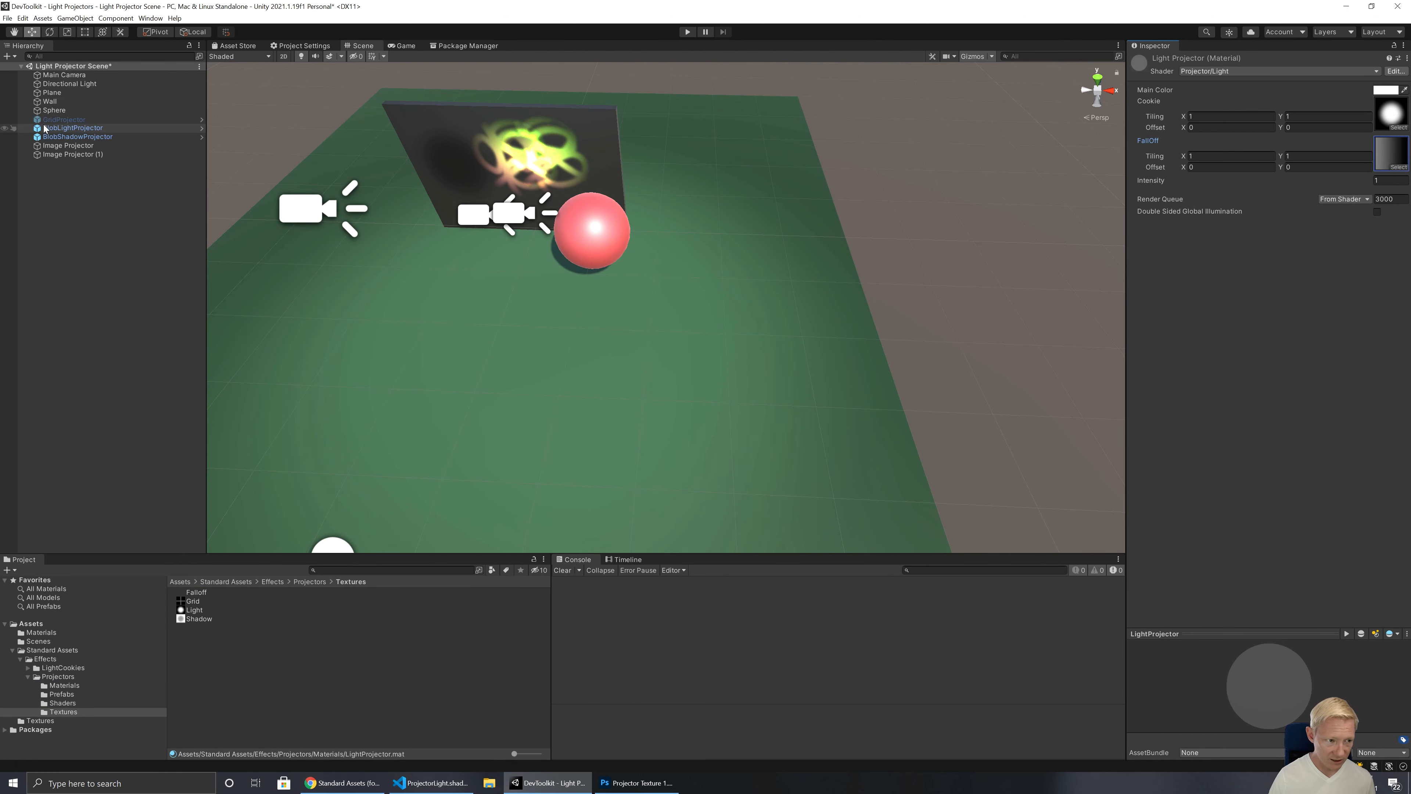
Step: Try different heights for the BlobLightProjector, including 37.57 and 8, and set its Y position to 10
{"action": "left_click", "coordinate": [74, 147]}
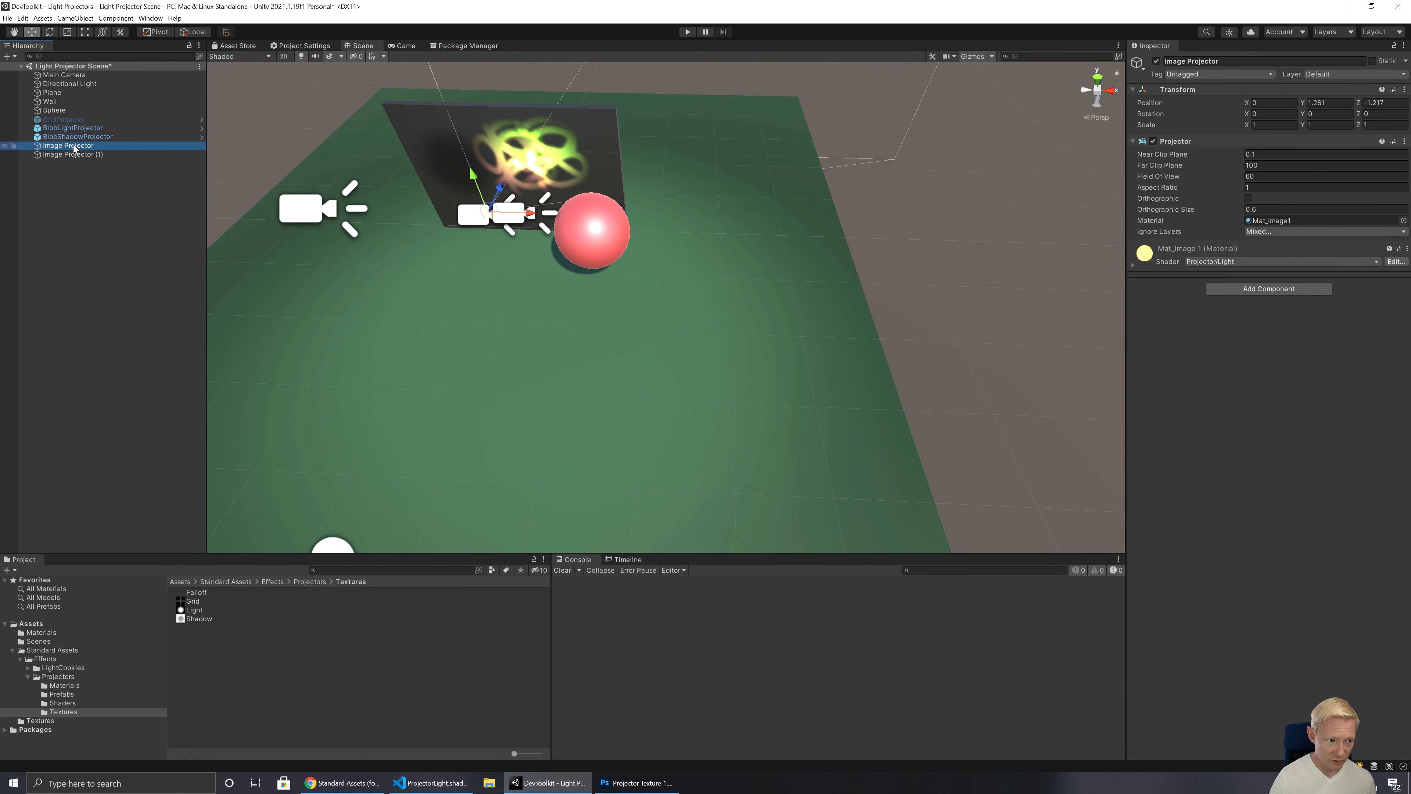
{"action": "left_click", "coordinate": [72, 128]}
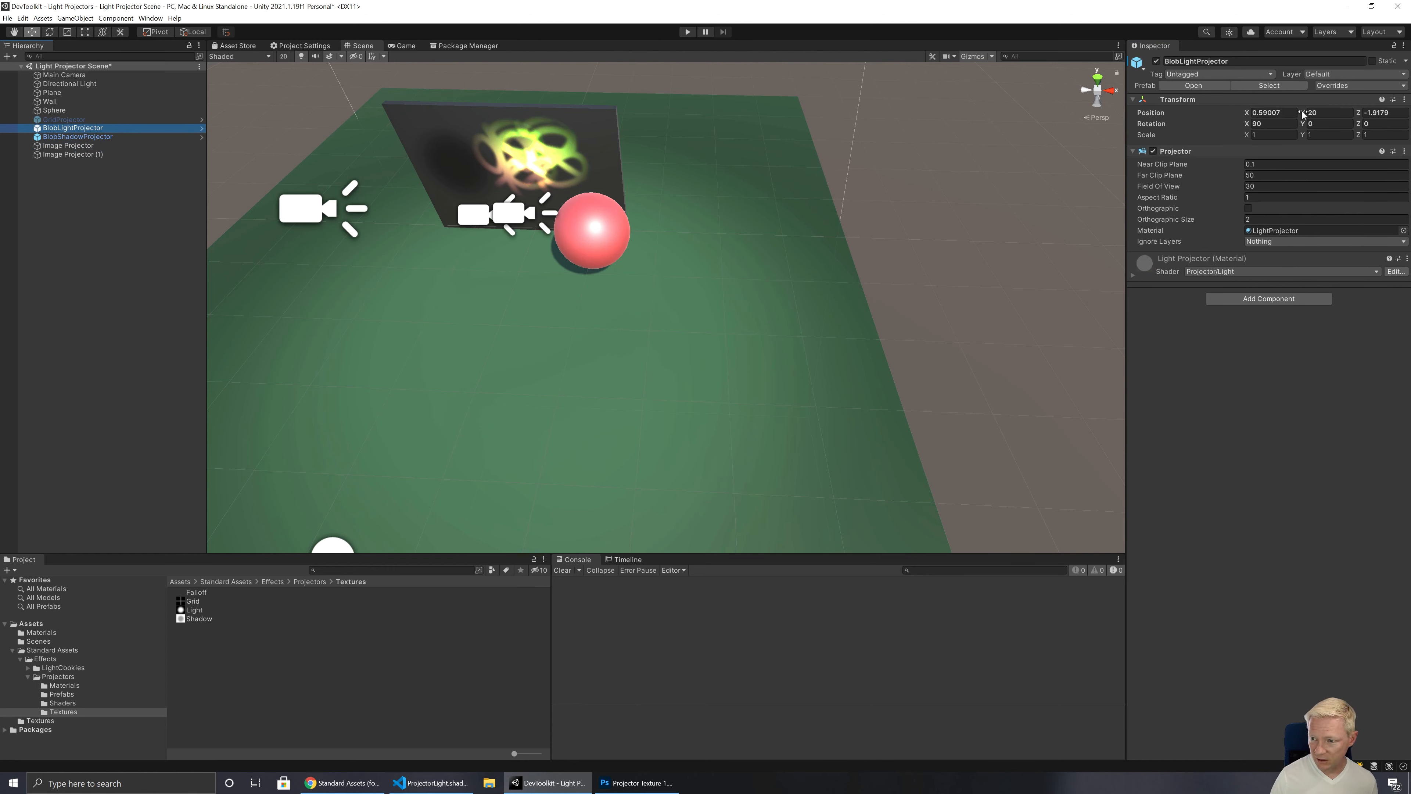
{"action": "left_click_drag", "start_coordinate": [1303, 113], "coordinate": [23, 121]}
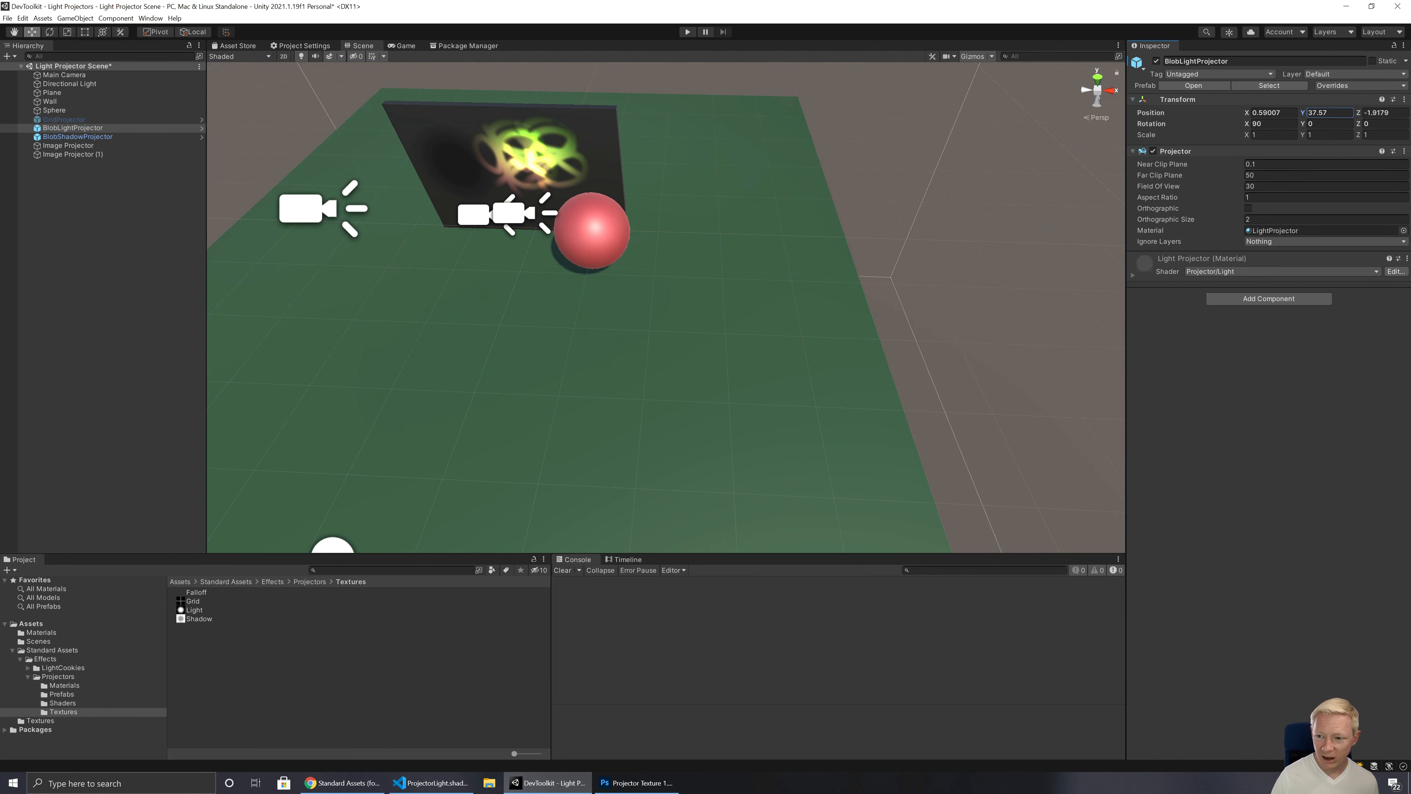
{"action": "type", "text": "8"}
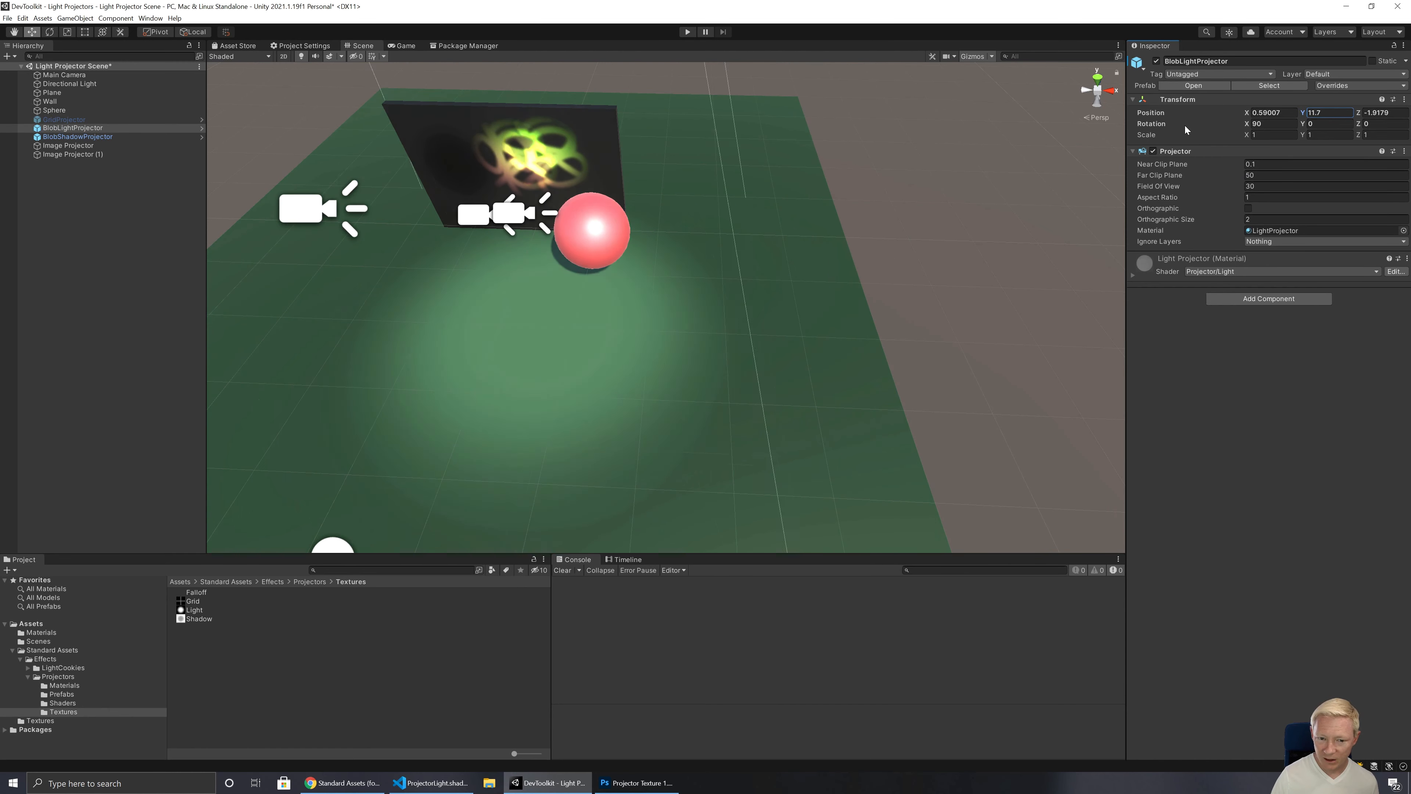
{"action": "key", "text": "BackSpace"}
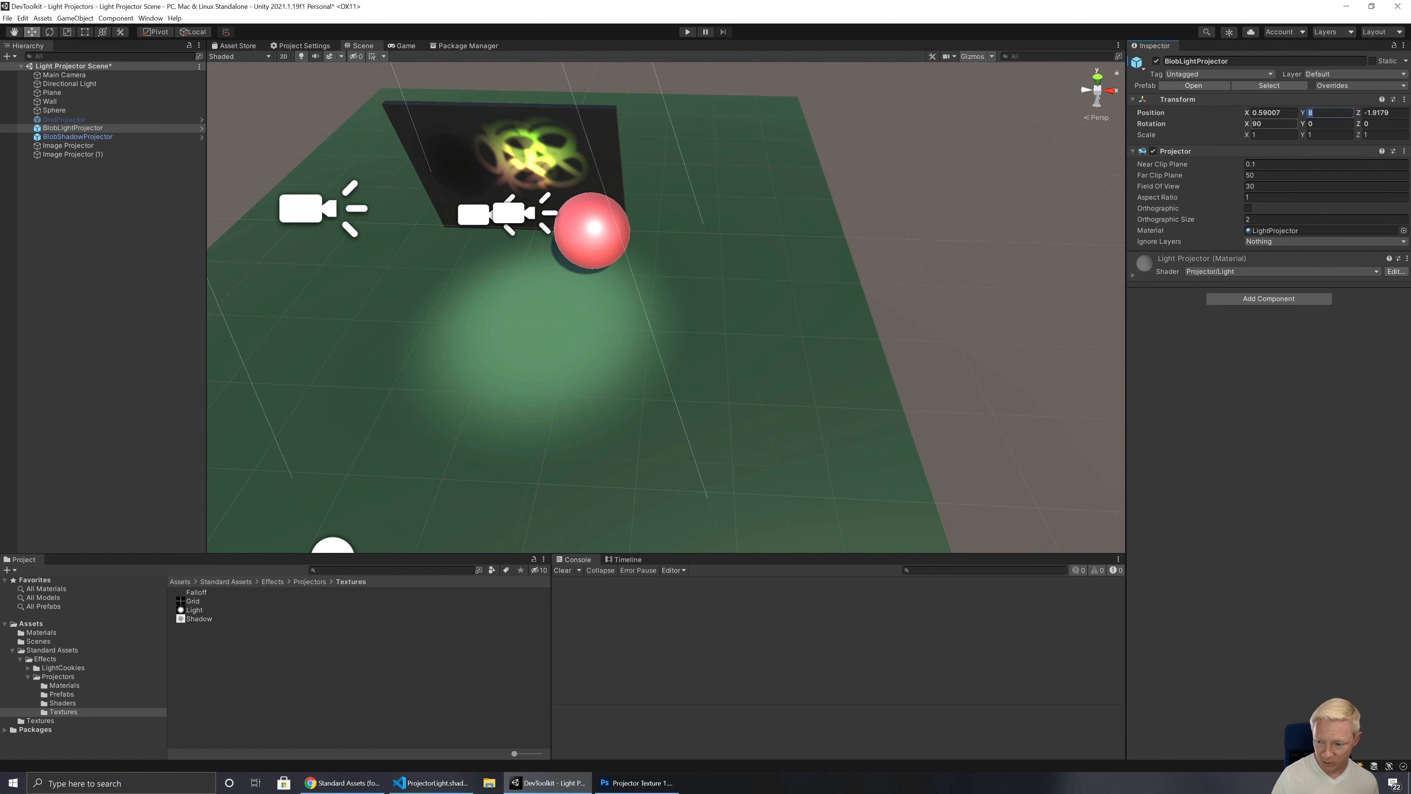
{"action": "type", "text": "10"}
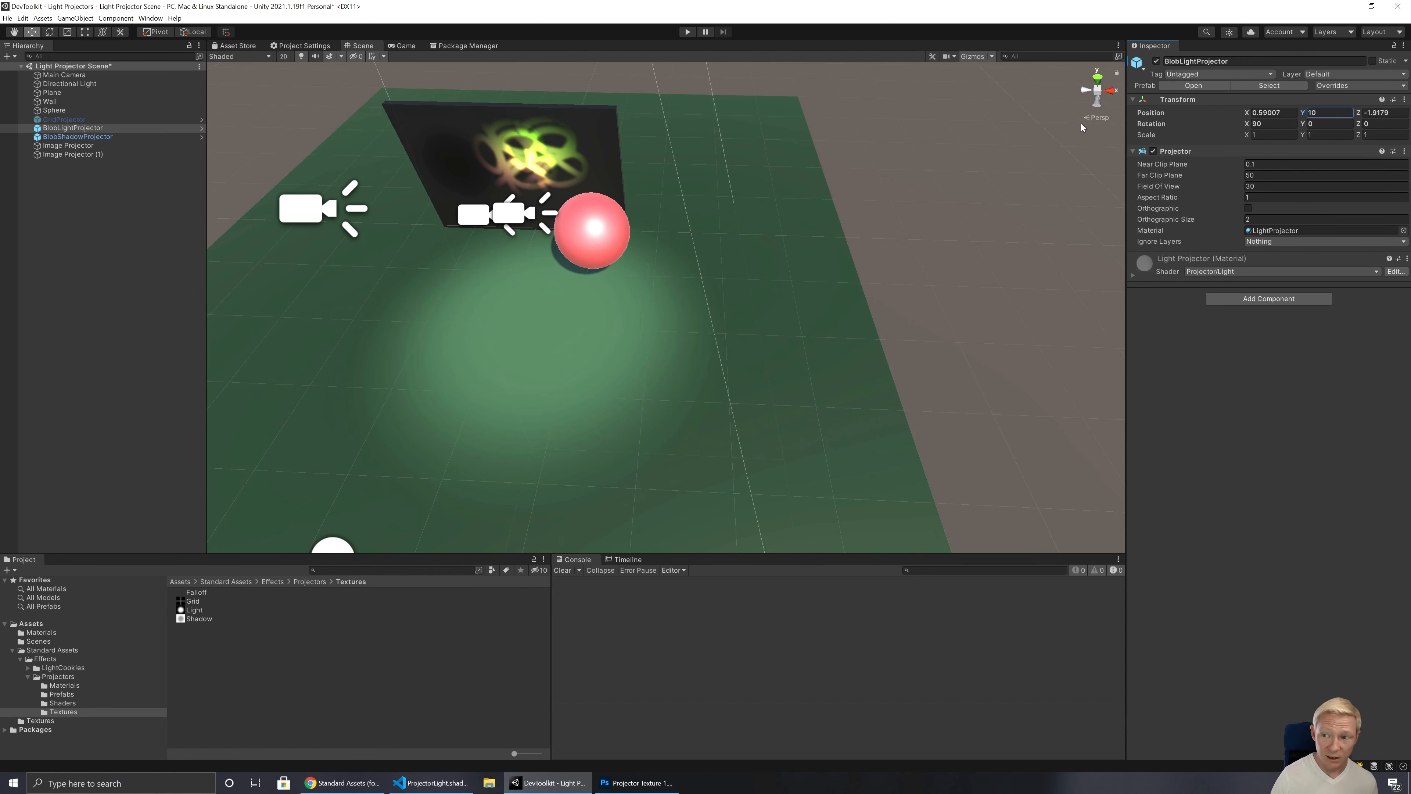
Step: Reduce the BlobLightProjector's Far Clip Plane to 9.2, restore it to 50, and inspect the Falloff texture's import settings
{"action": "left_click_drag", "start_coordinate": [1238, 174], "coordinate": [1140, 183]}
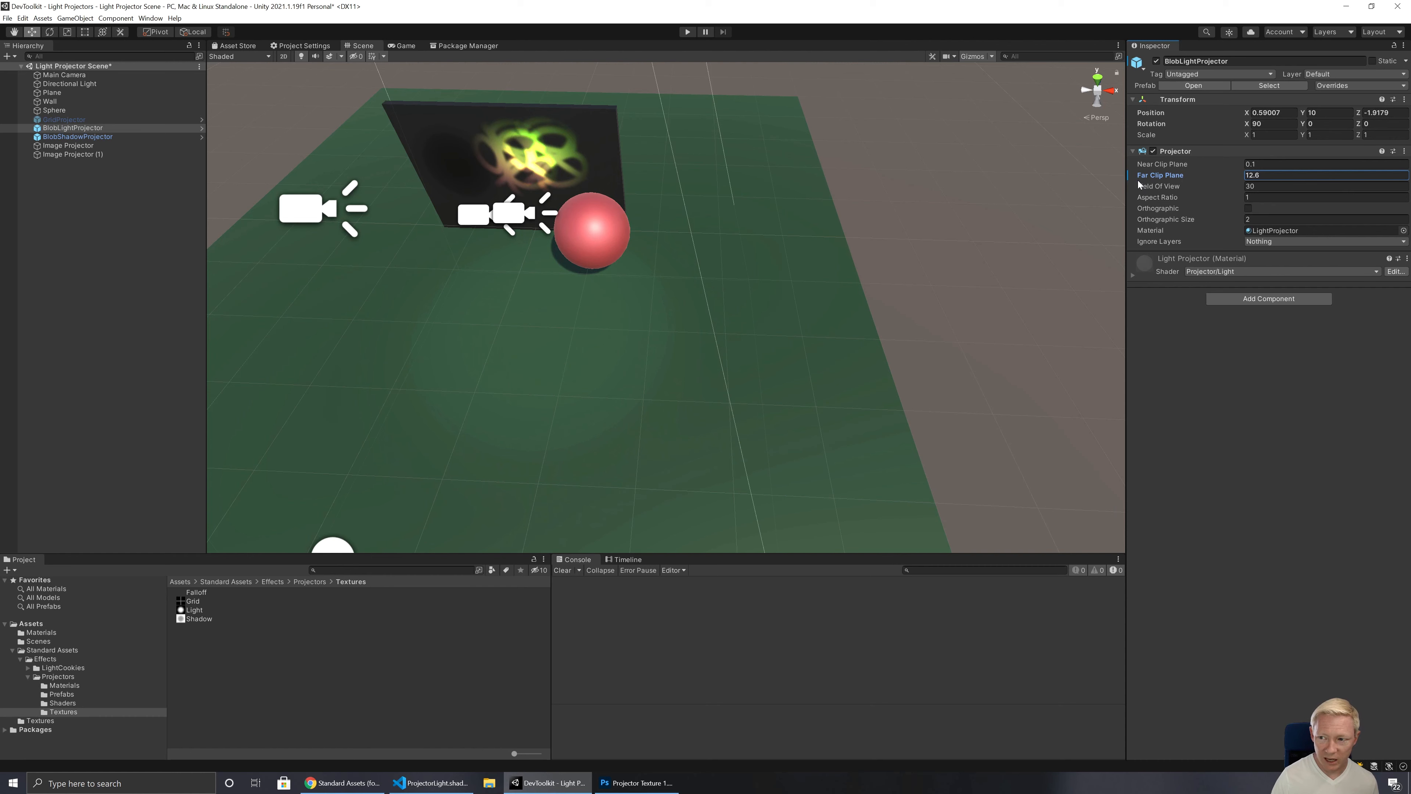
{"action": "left_click_drag", "start_coordinate": [1139, 181], "coordinate": [1129, 180]}
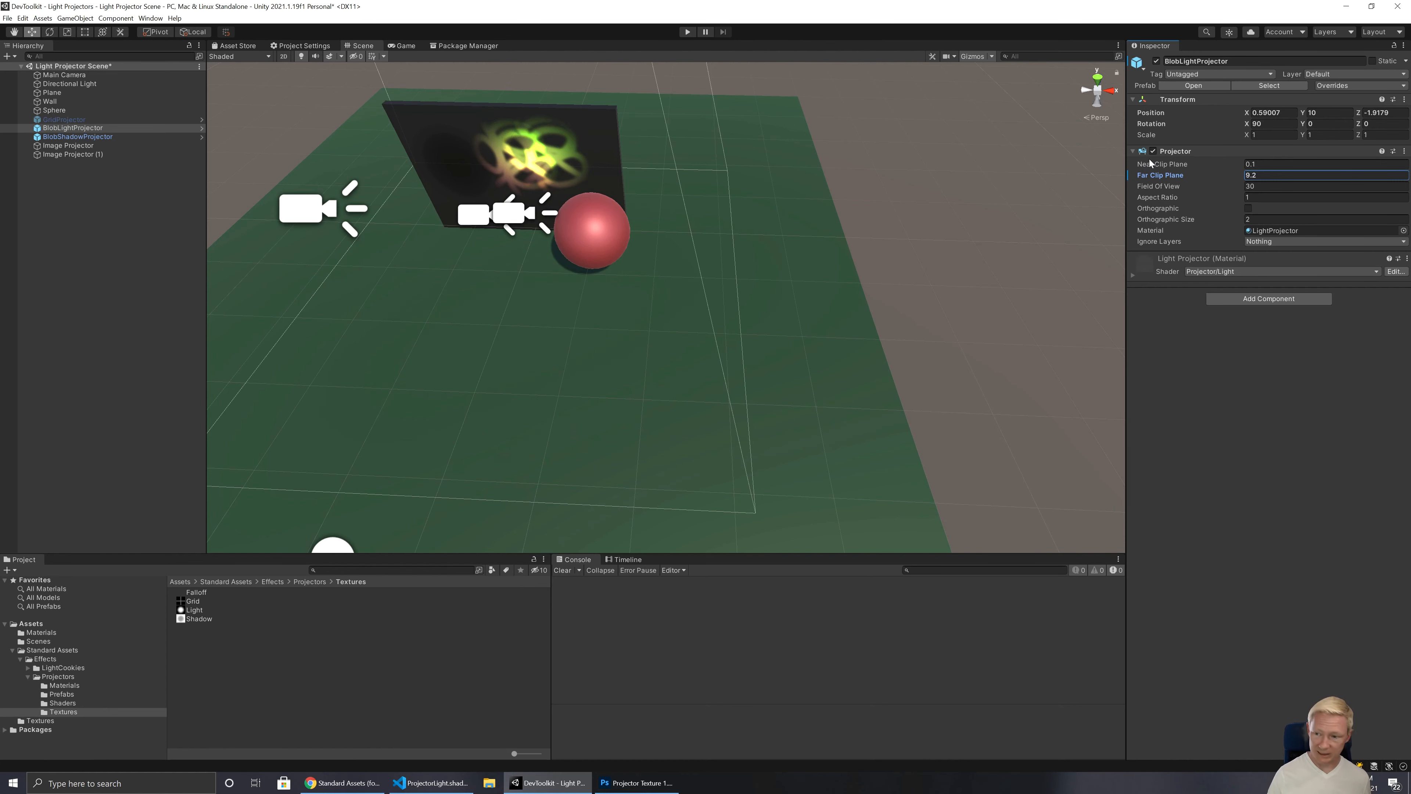
{"action": "type", "text": "50"}
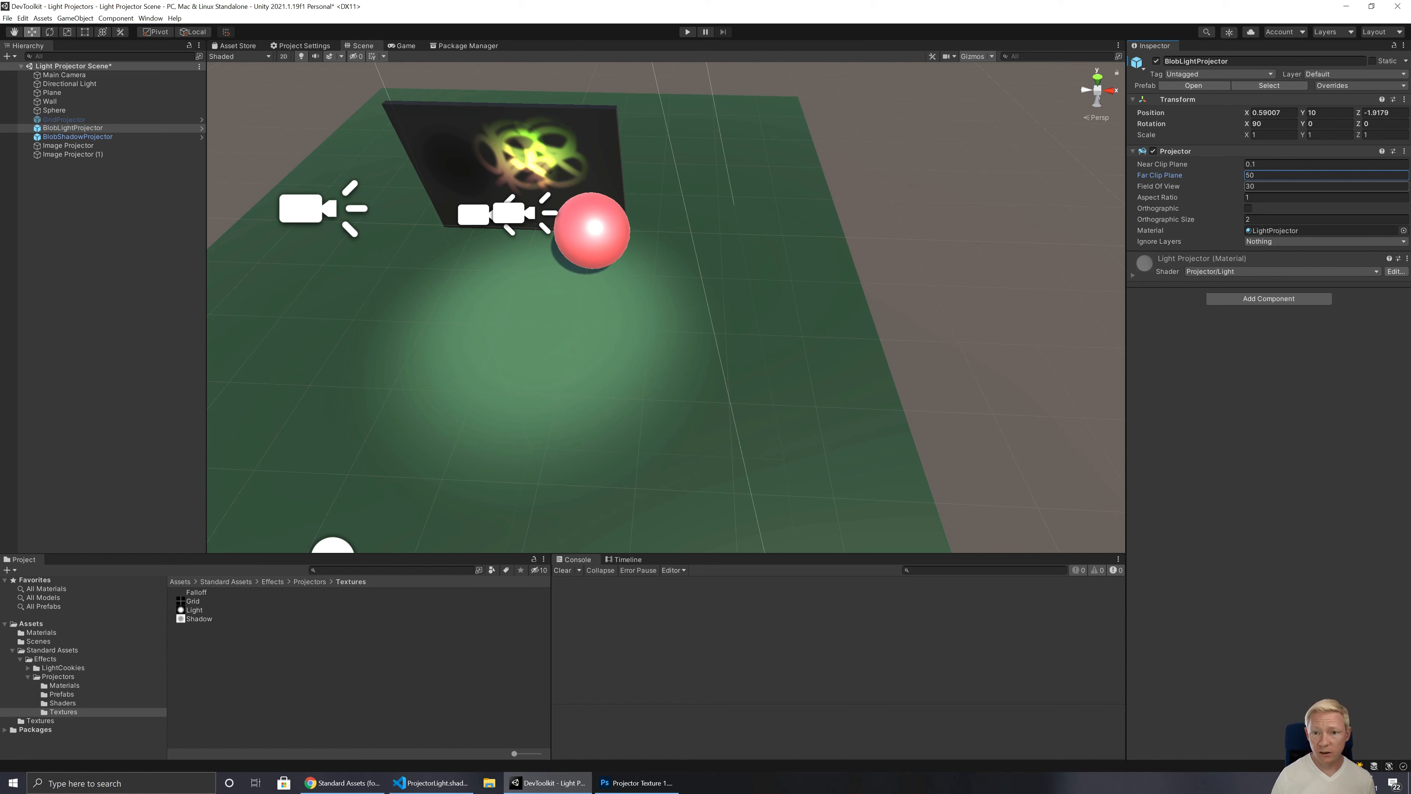
{"action": "left_click", "coordinate": [194, 591]}
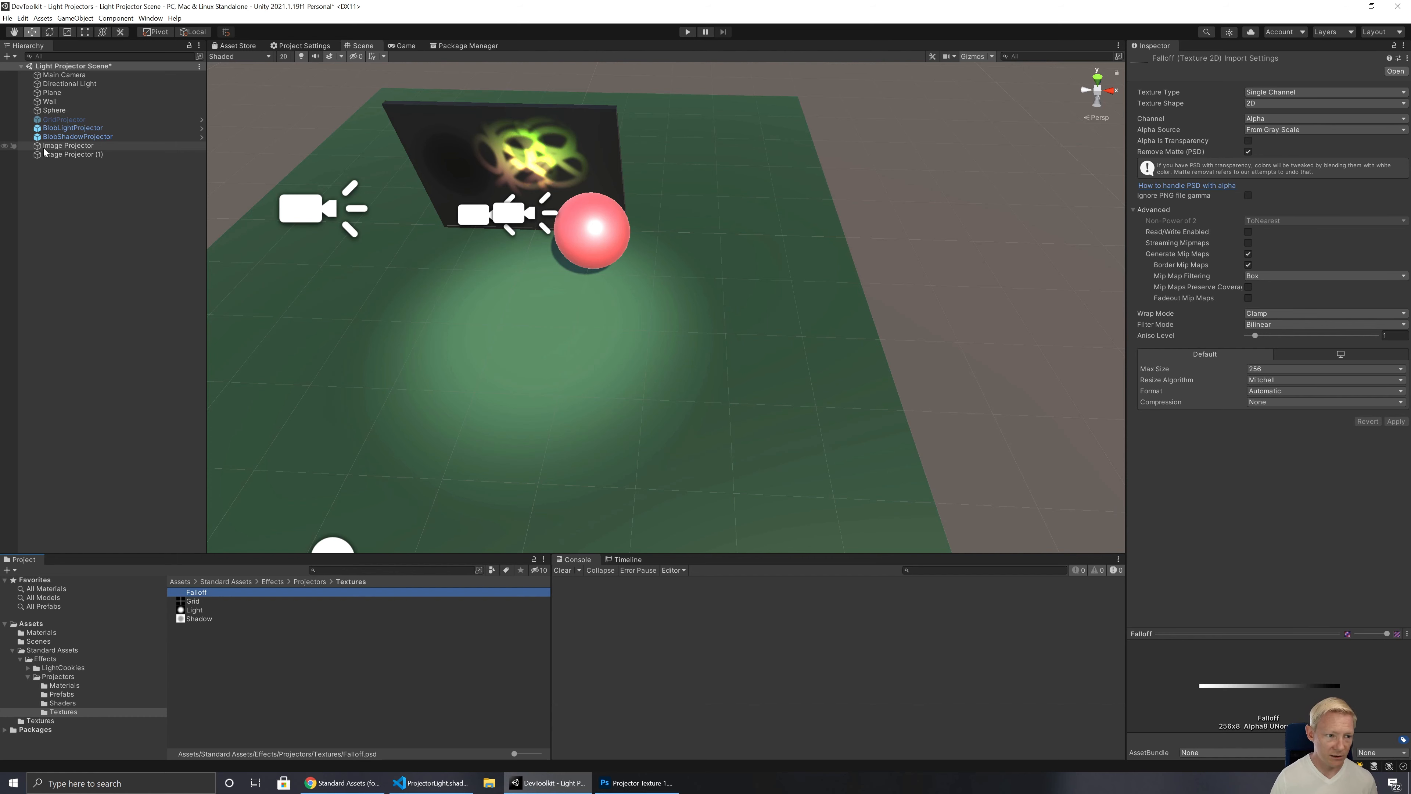
{"action": "left_click", "coordinate": [72, 129]}
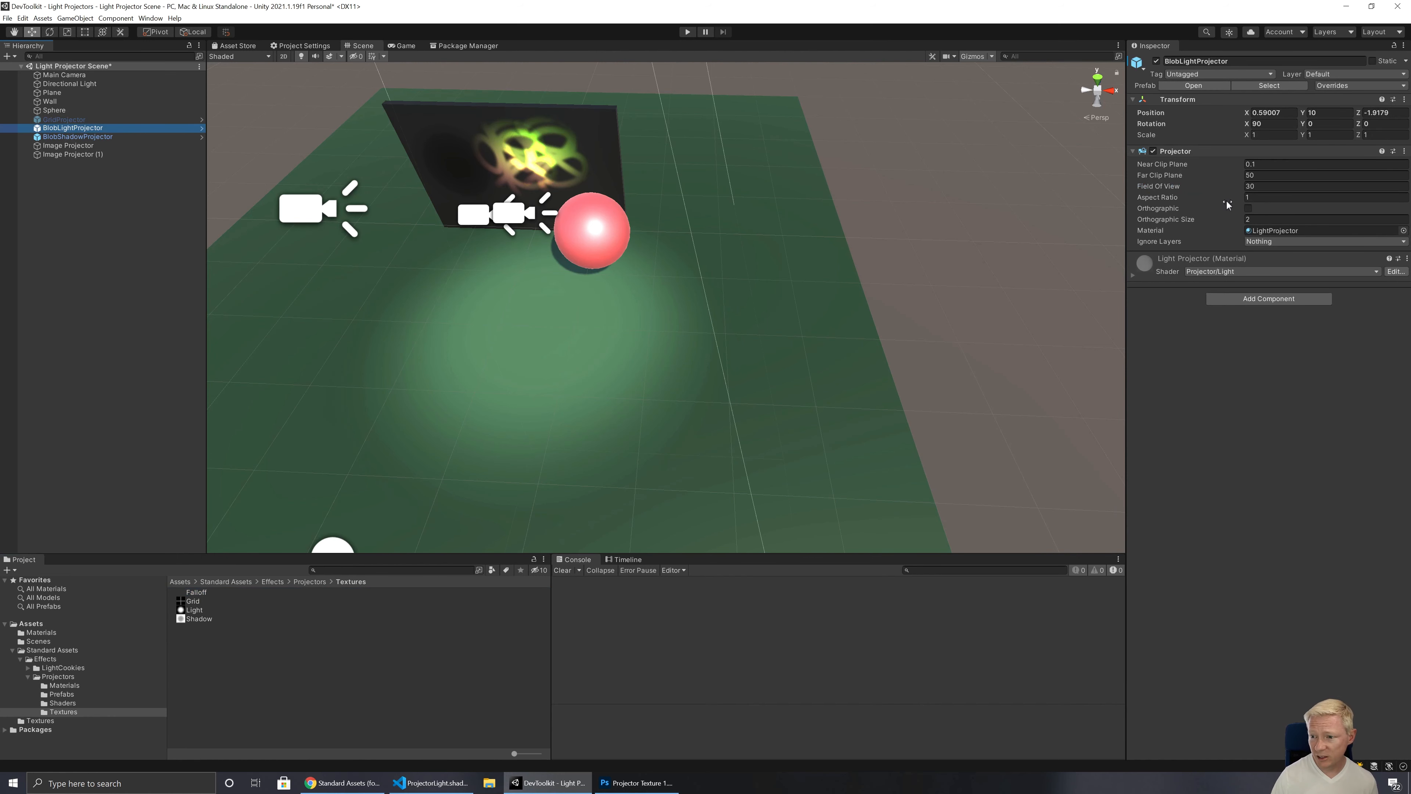
Step: Try an Aspect Ratio of 0.2 on the original Image Projector and set it to 3 to stretch the image
{"action": "left_click", "coordinate": [73, 146]}
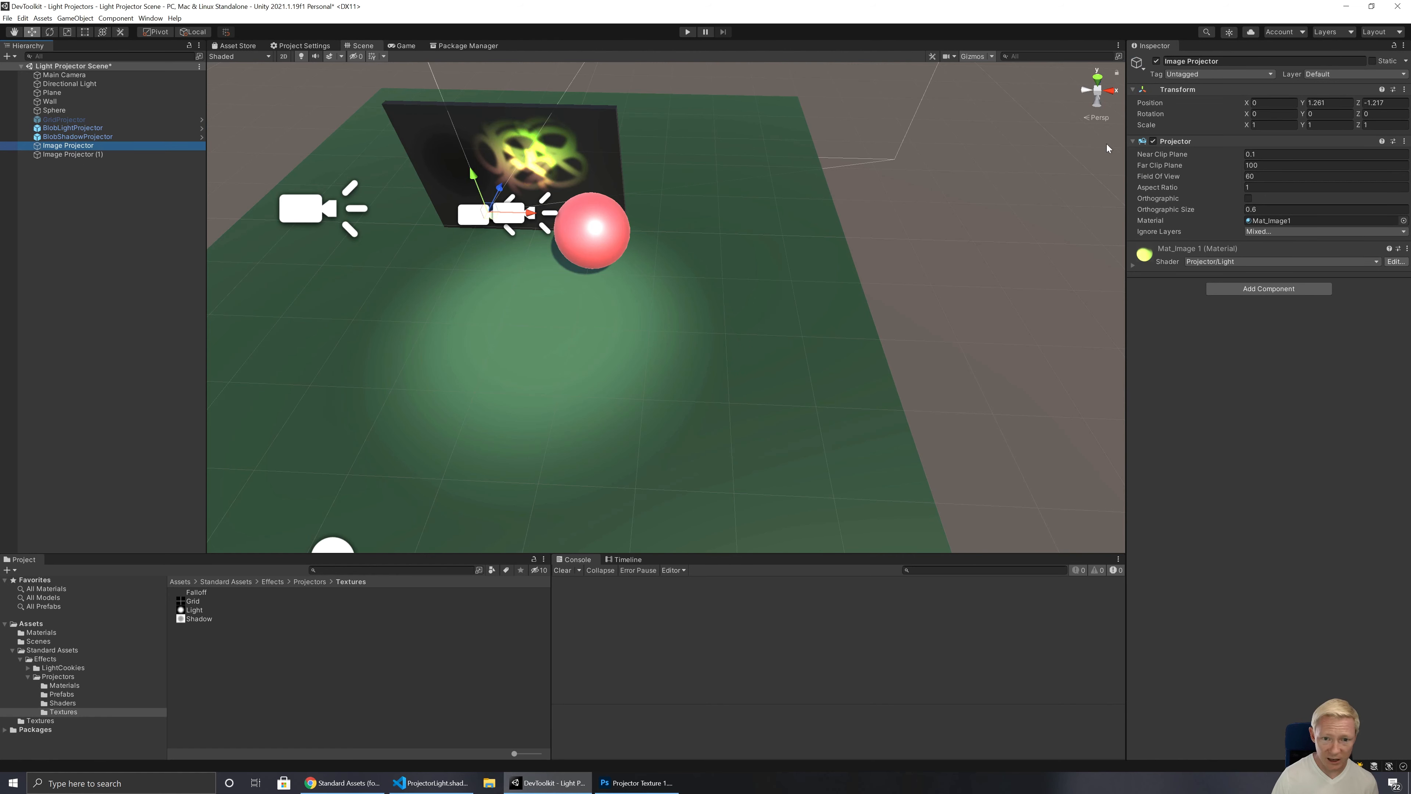
{"action": "left_click", "coordinate": [1250, 188]}
{"action": "type", "text": "3"}
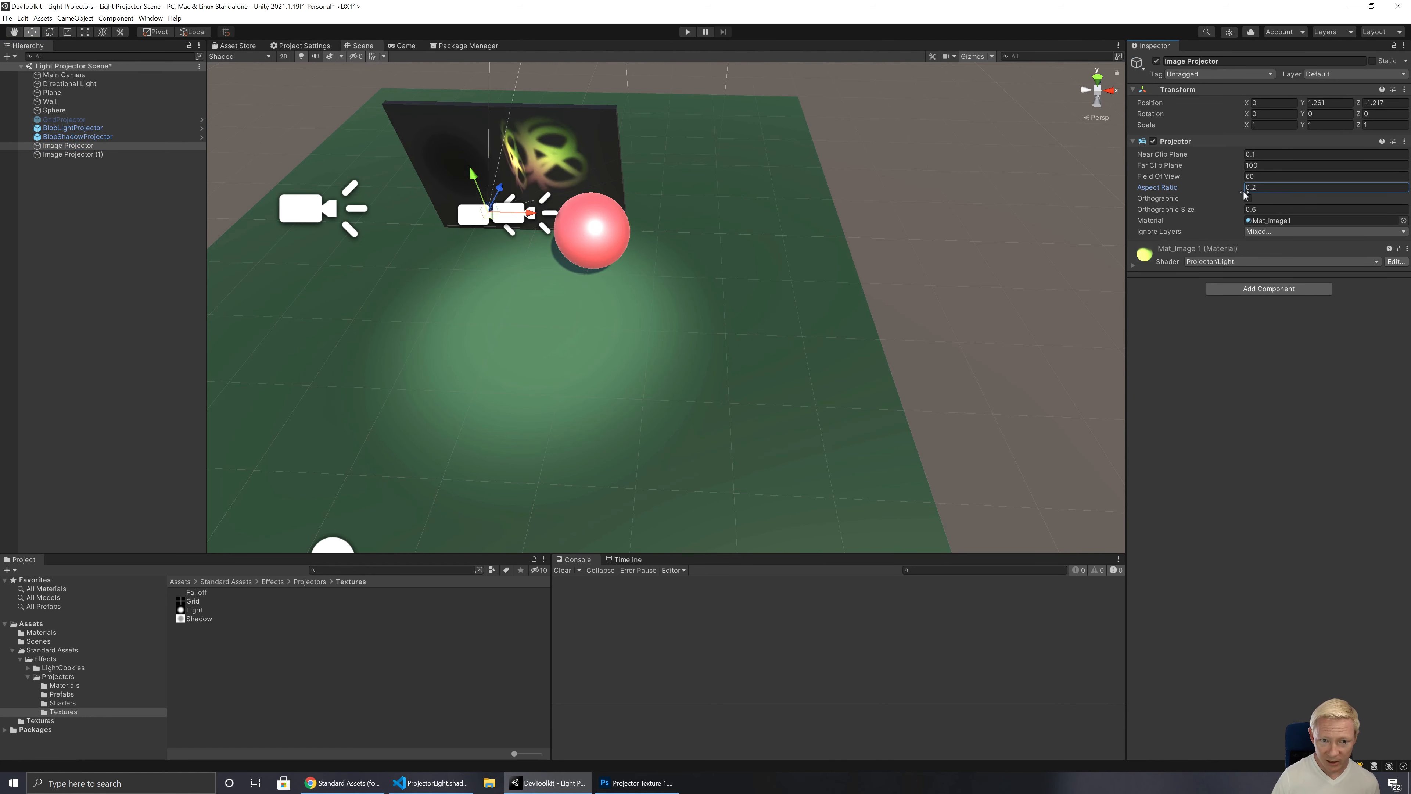
{"action": "type", "text": ".8"}
{"action": "key", "text": "BackSpace"}
{"action": "key", "text": "BackSpace"}
{"action": "key", "text": "BackSpace"}
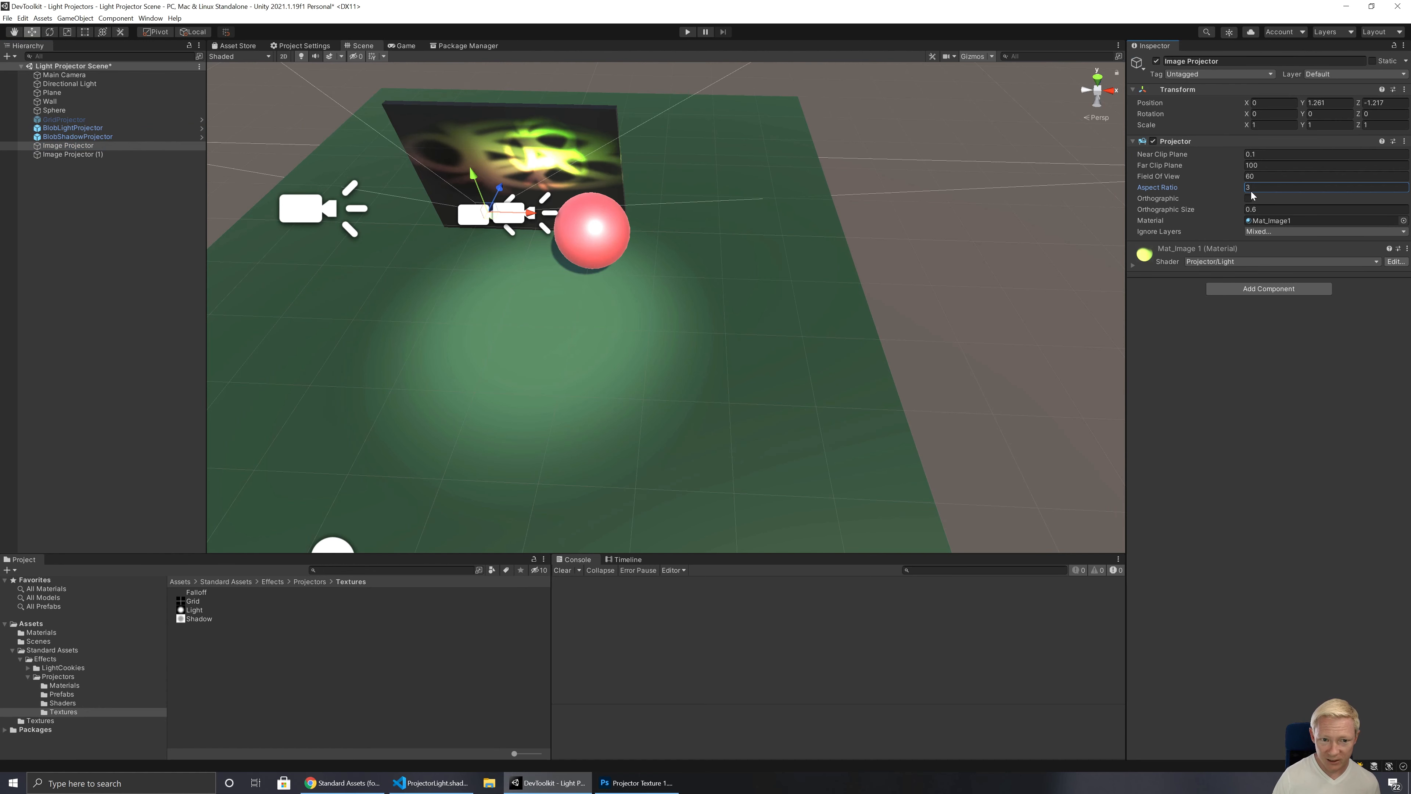
Step: Try an Aspect Ratio of 1.3 on the Image Projector, set it to 1 and save the scene
{"action": "type", "text": "1.3"}
{"action": "key", "text": "BackSpace"}
{"action": "key", "text": "BackSpace"}
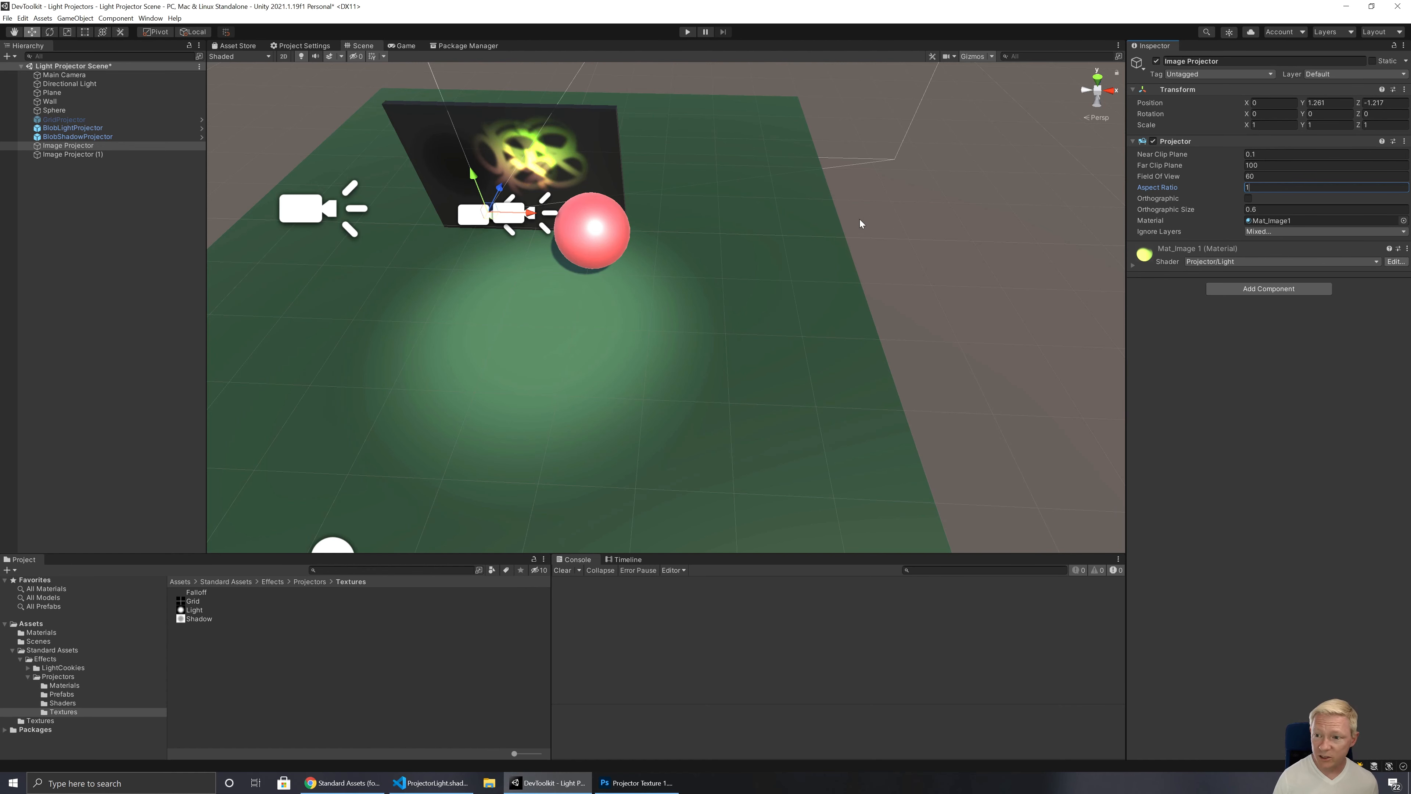
{"action": "key", "text": "ctrl+s"}
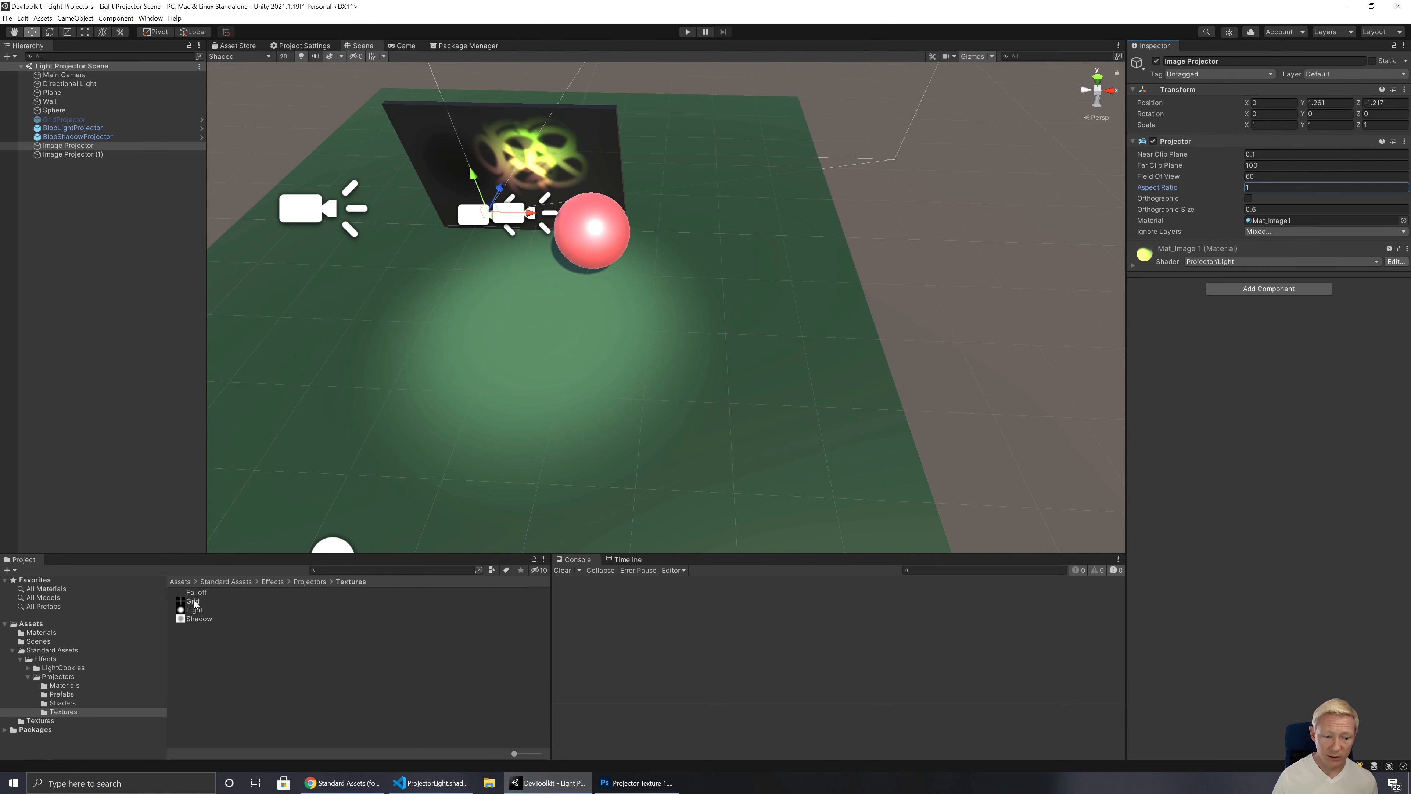
Step: Inspect the import settings of the standard Light texture and of Projector Texture 1 in the Assets Textures folder
{"action": "left_click", "coordinate": [195, 610]}
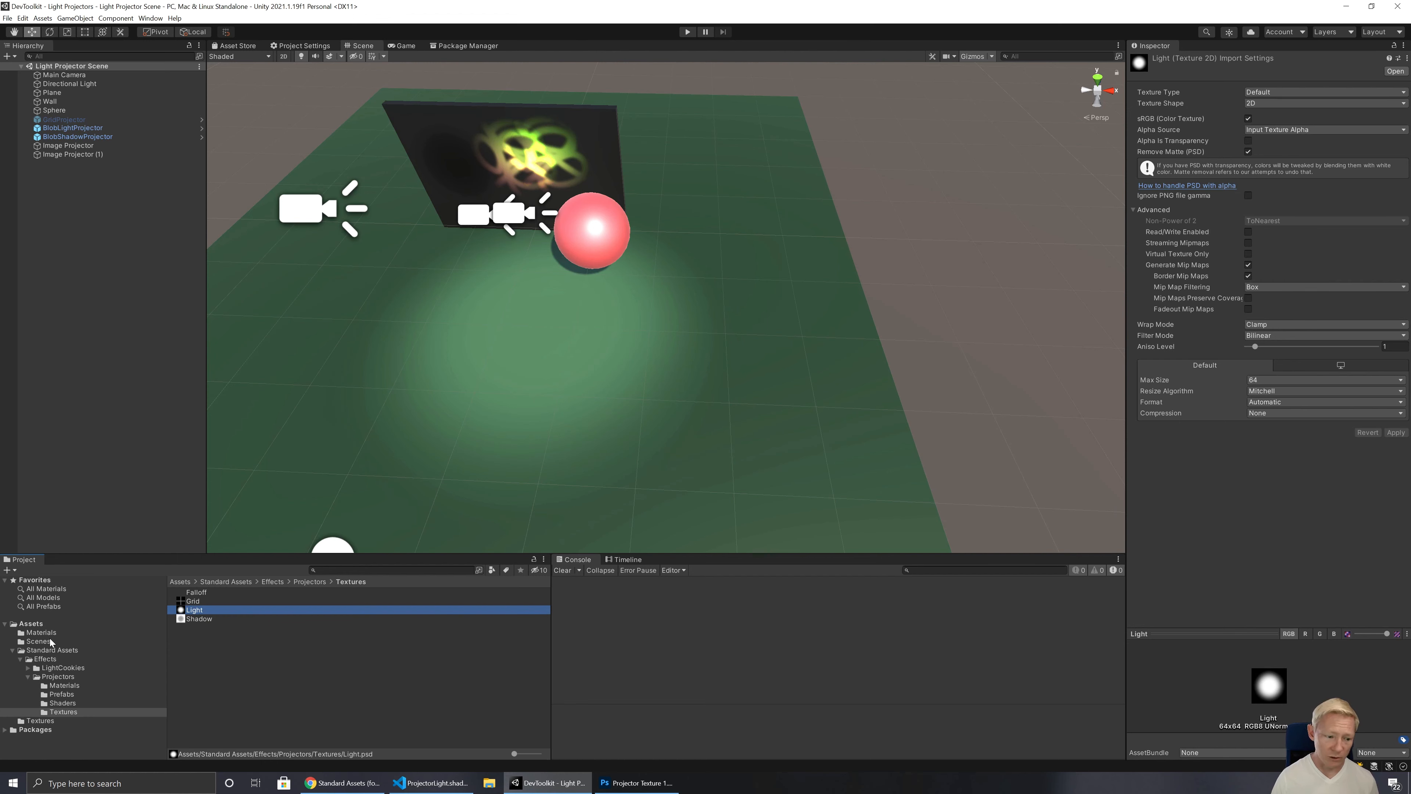
{"action": "left_click", "coordinate": [36, 719]}
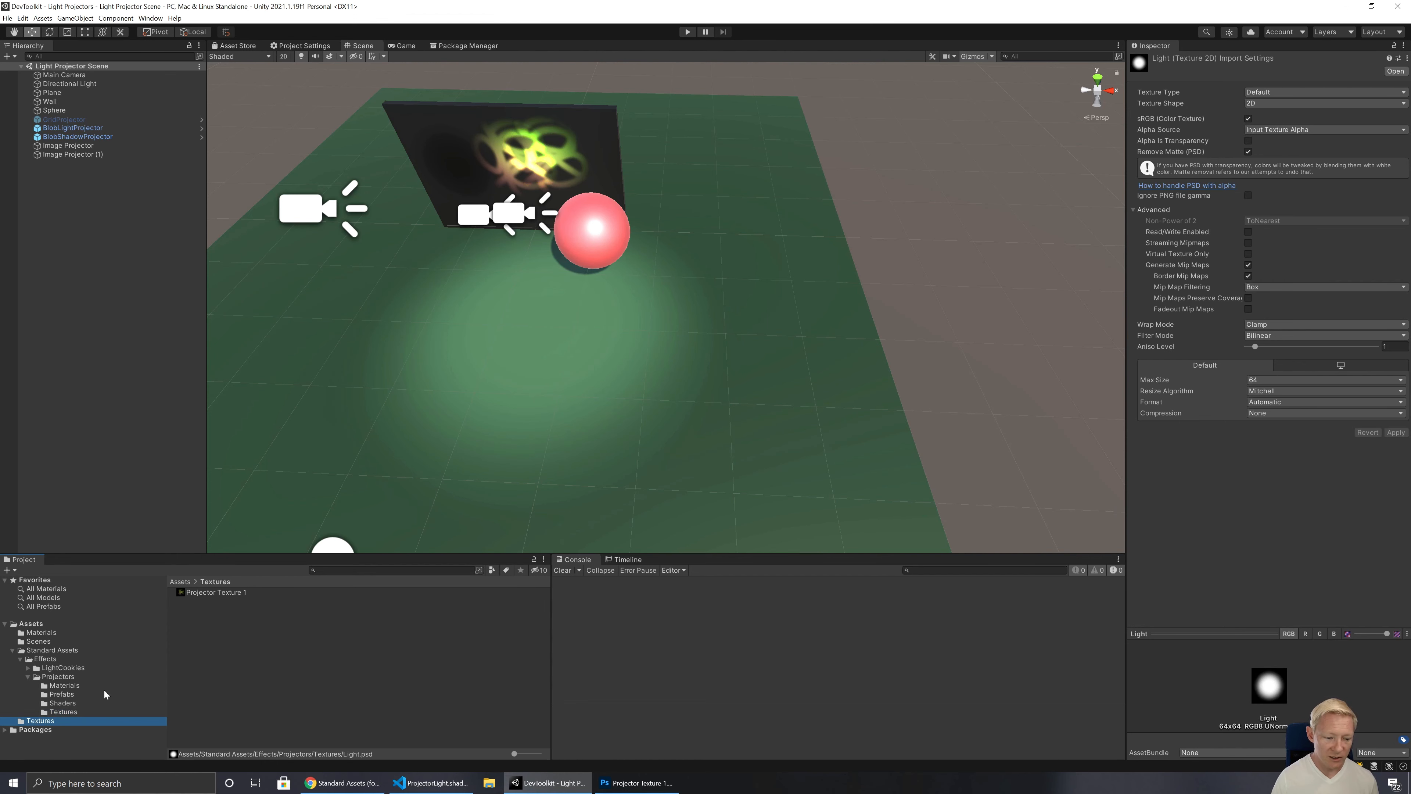
{"action": "left_click", "coordinate": [236, 593]}
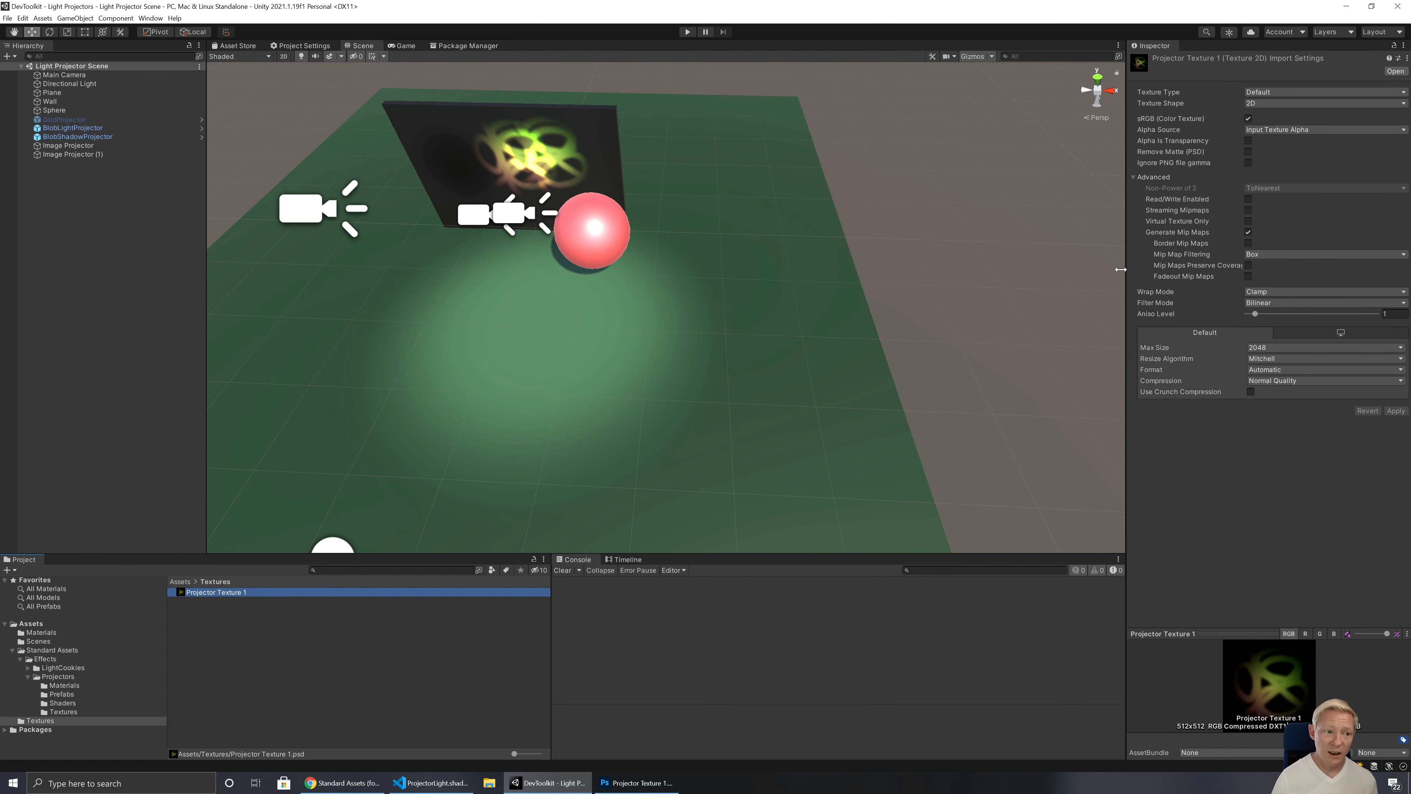
Step: Try rotating the Image Projector to about -6 degrees on X and about -87 degrees on Z, undoing each rotation
{"action": "left_click", "coordinate": [116, 145]}
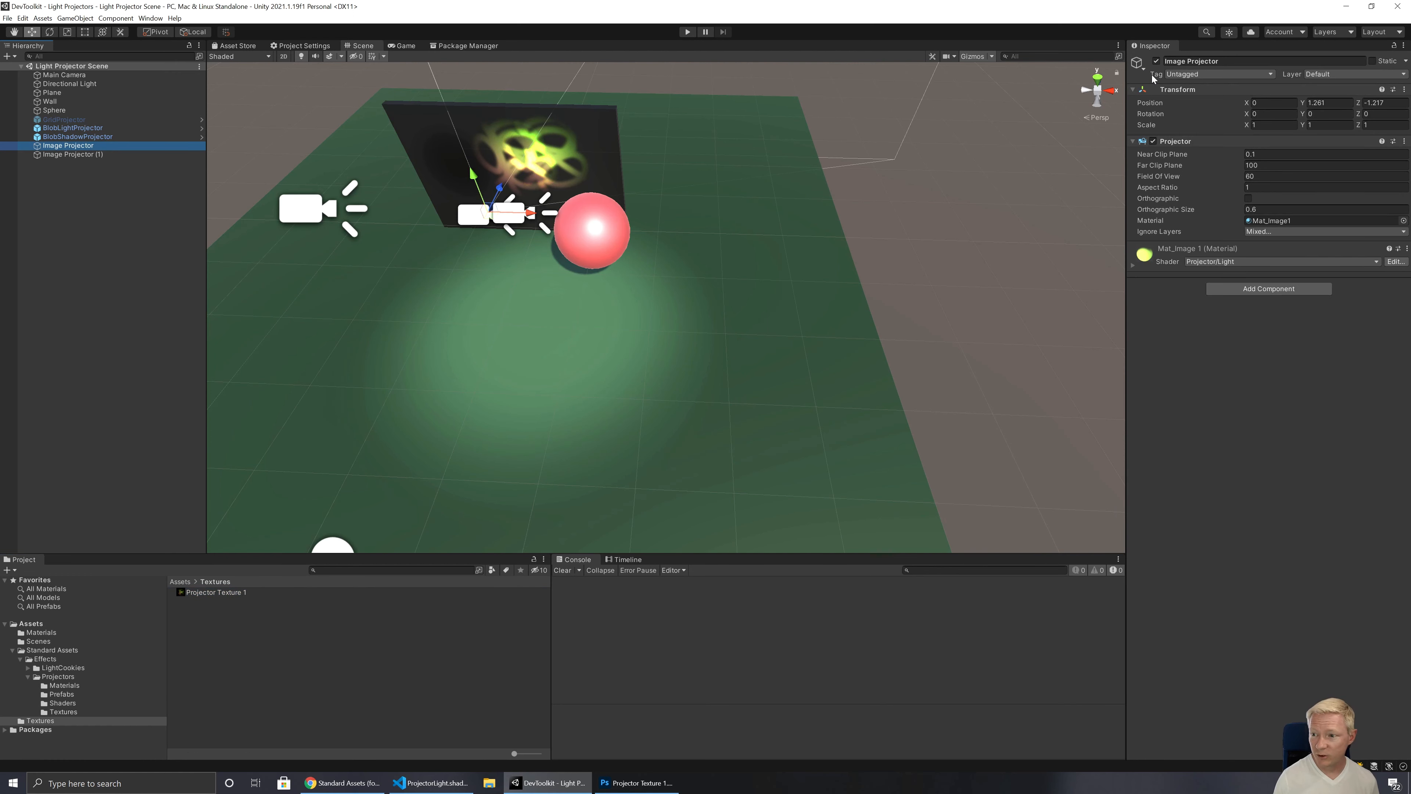
{"action": "left_click", "coordinate": [1234, 116]}
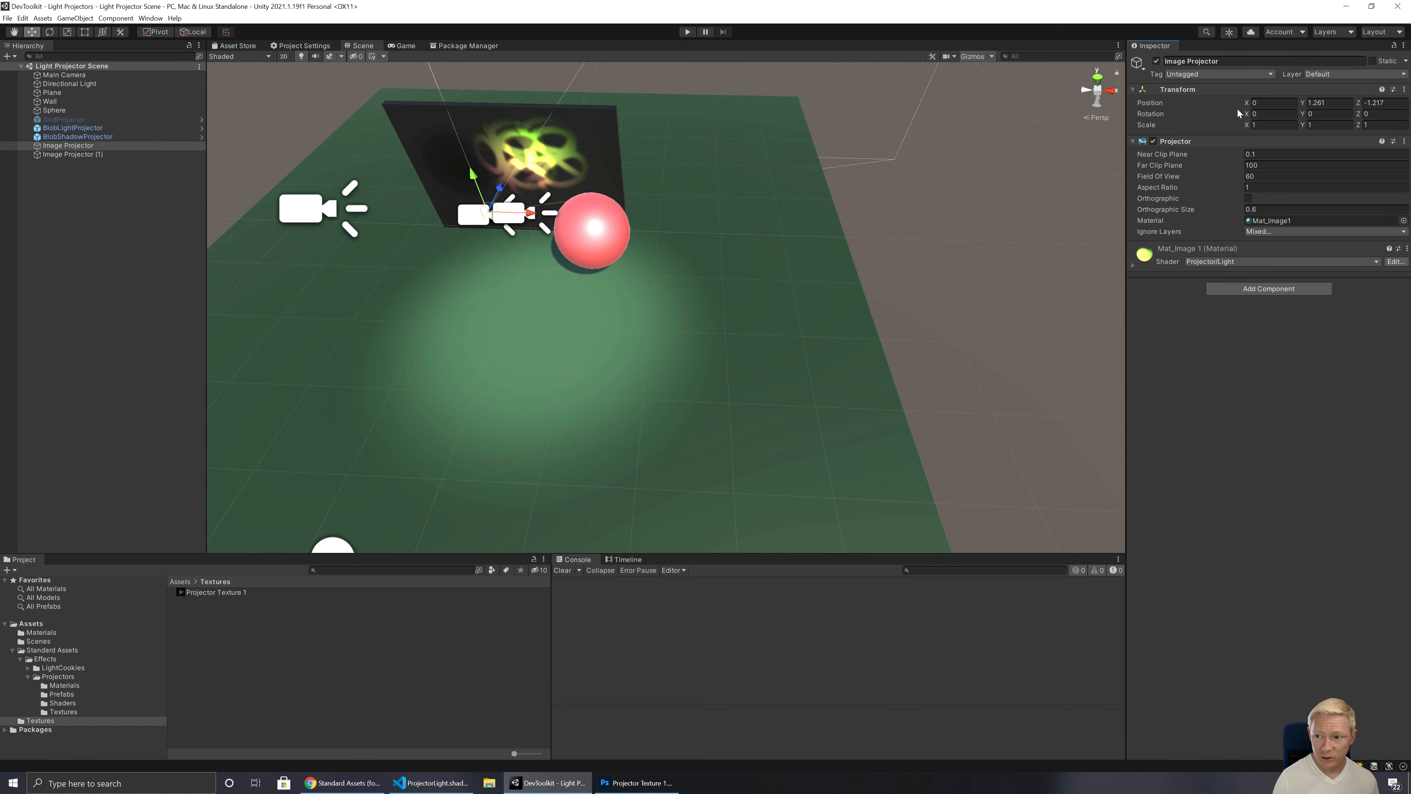
{"action": "left_click_drag", "start_coordinate": [1242, 114], "coordinate": [1132, 129]}
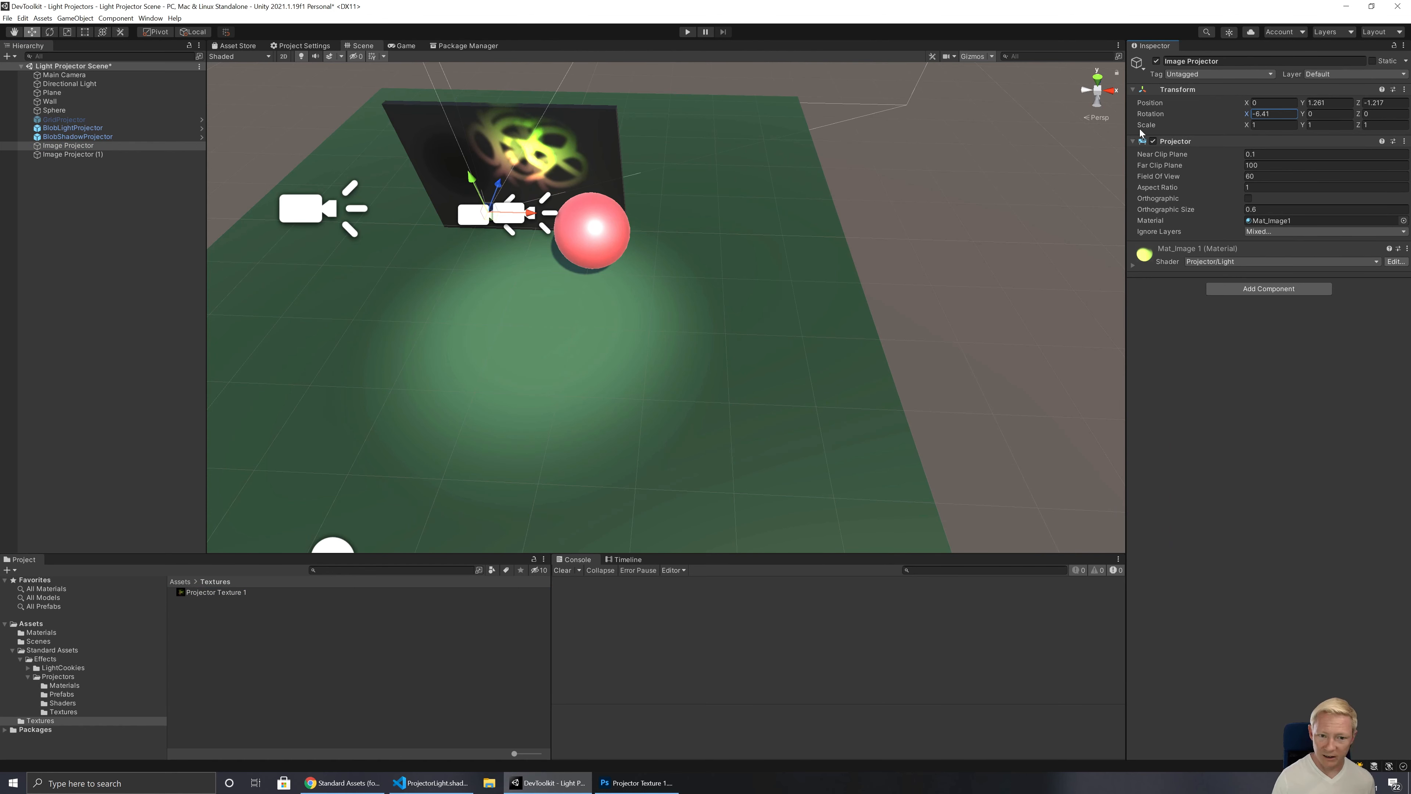
{"action": "key", "text": "ctrl+z"}
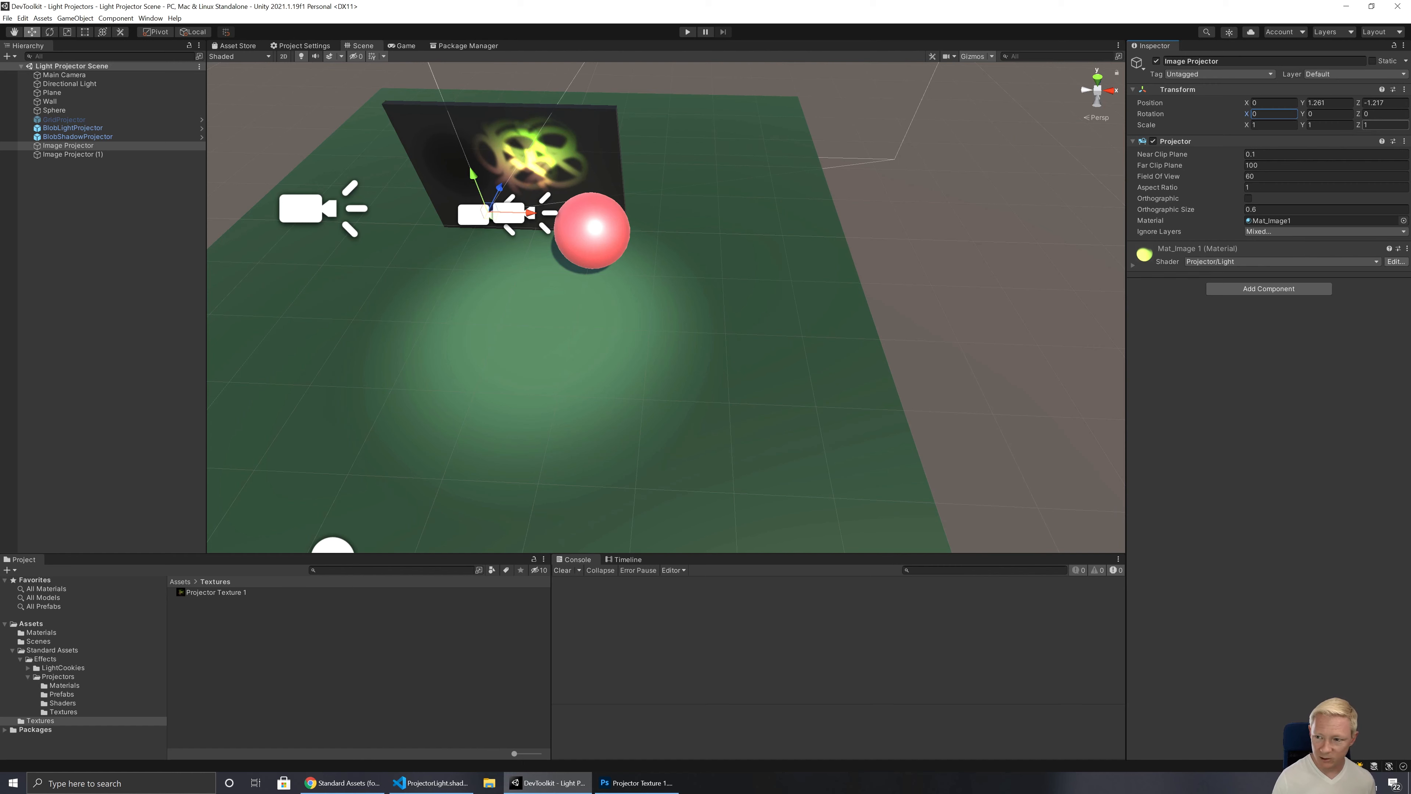
{"action": "left_click_drag", "start_coordinate": [1359, 115], "coordinate": [1160, 103]}
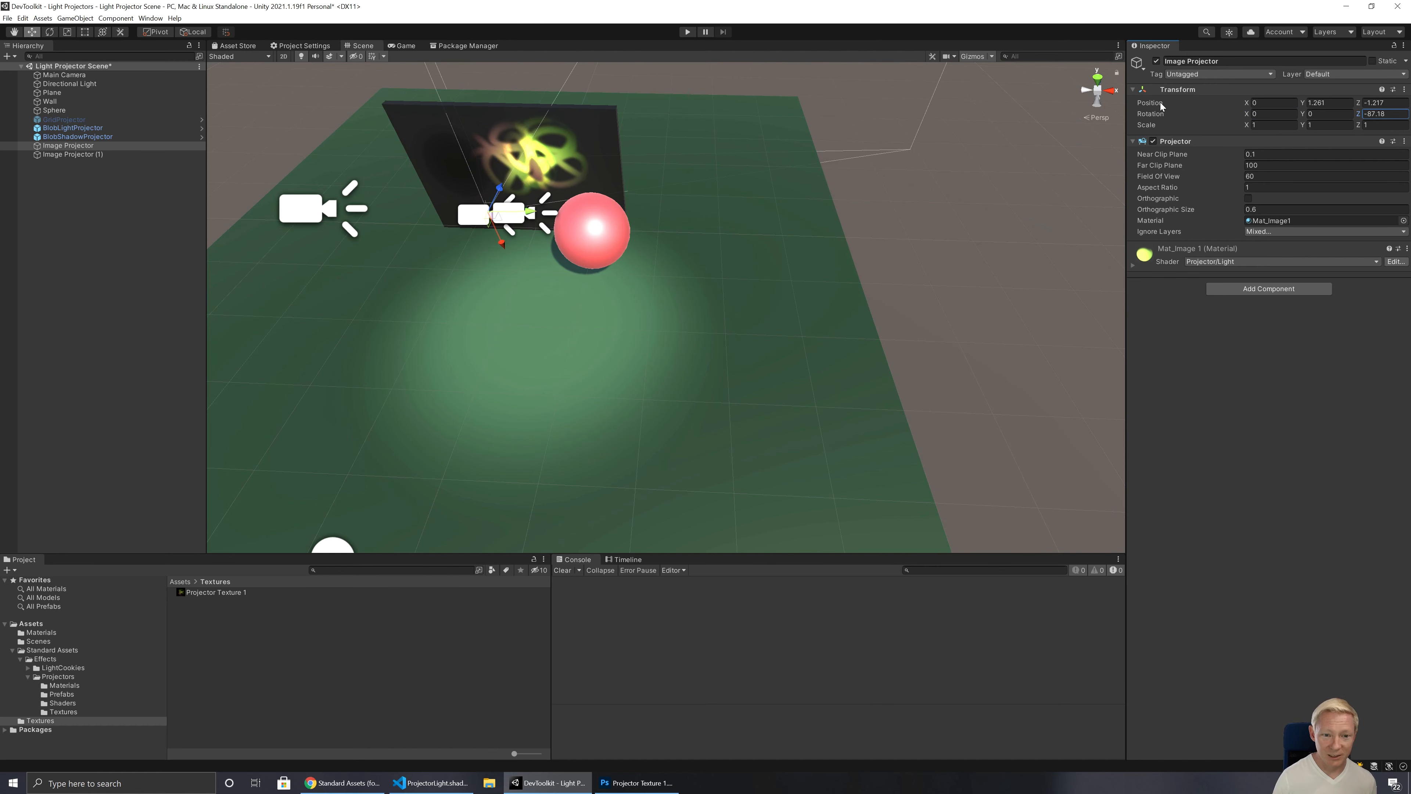
{"action": "key", "text": "ctrl+z"}
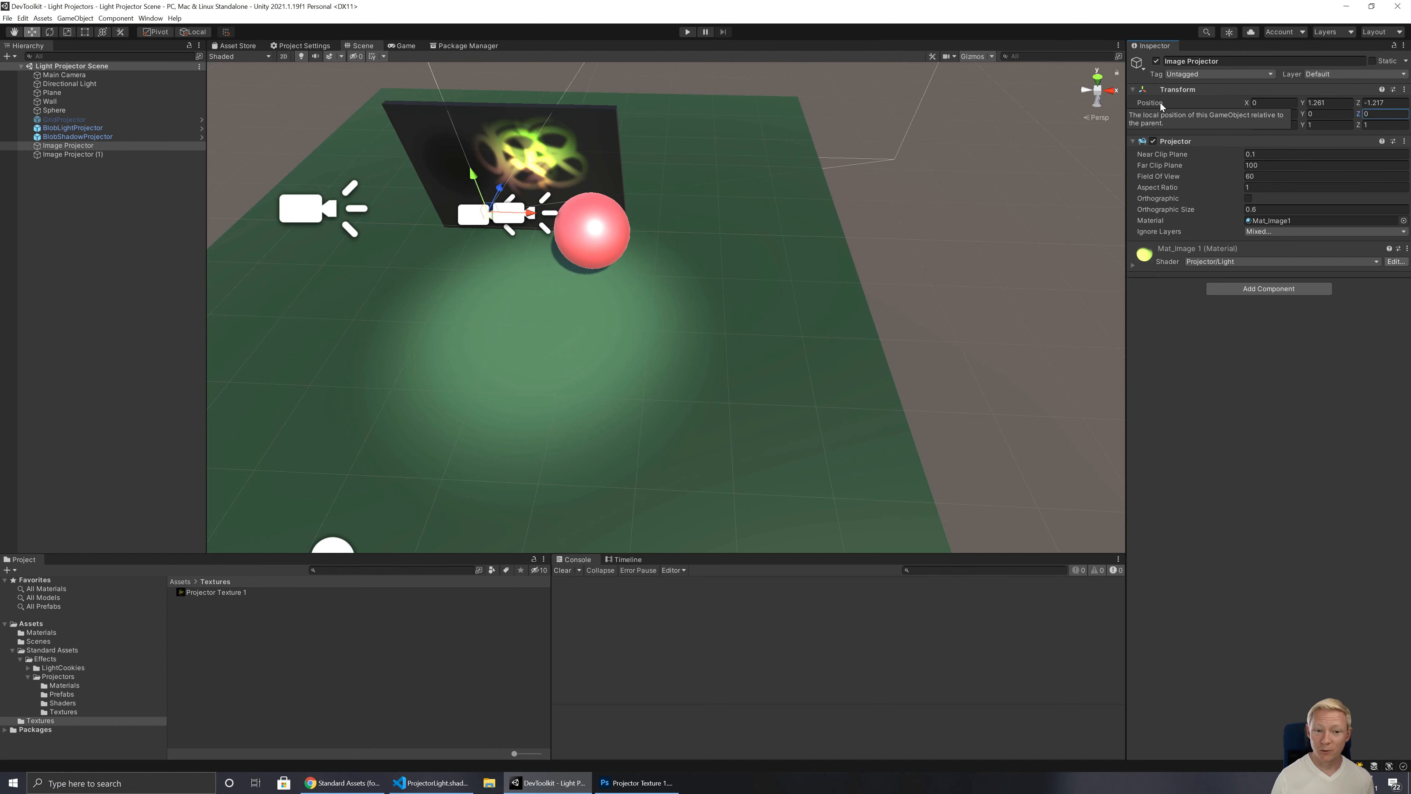